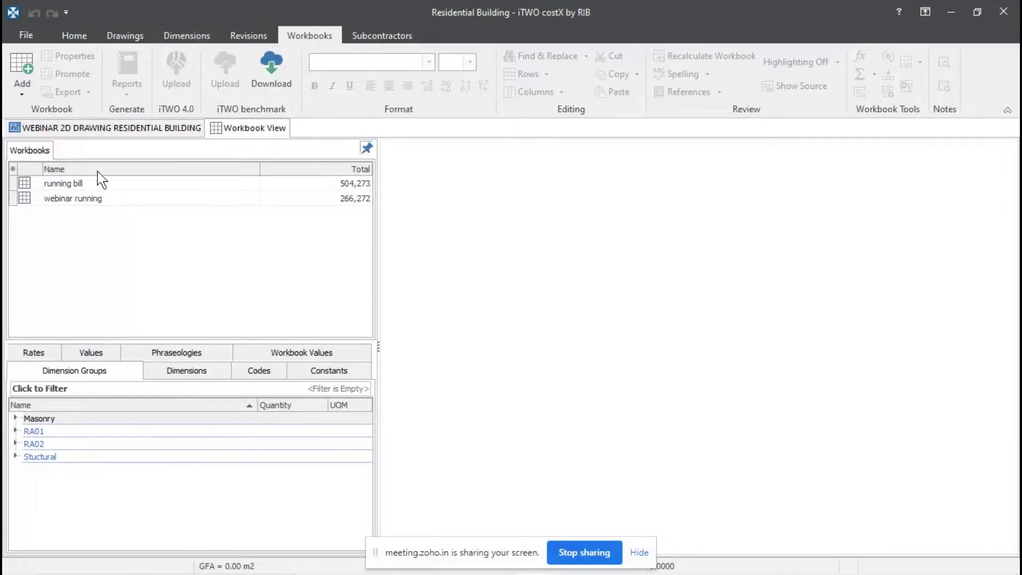
- Create a new workbook named webinar2, reviewing its user column names before inserting it
{"action": "left_click", "coordinate": [20, 94]}
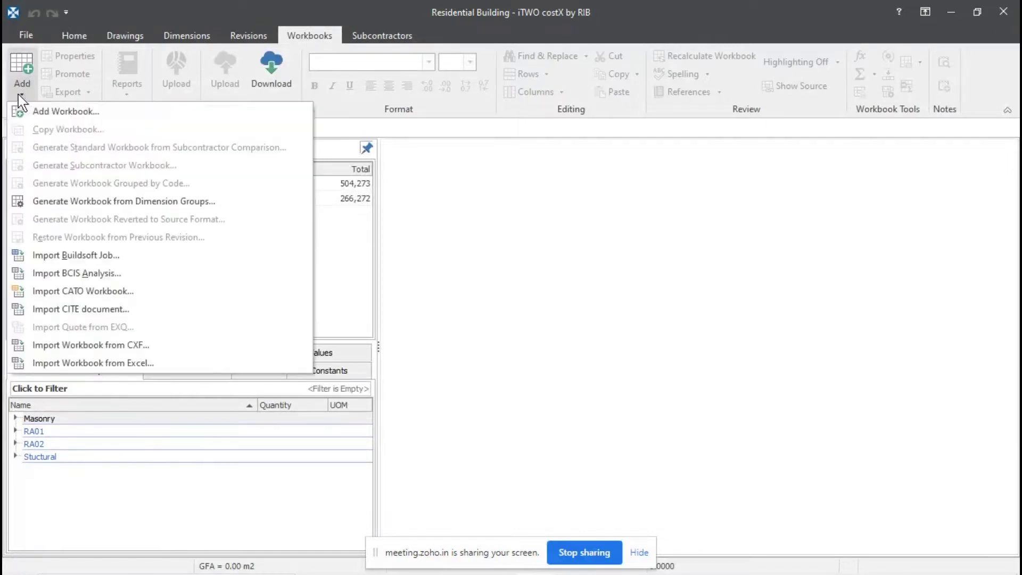
{"action": "left_click", "coordinate": [59, 118]}
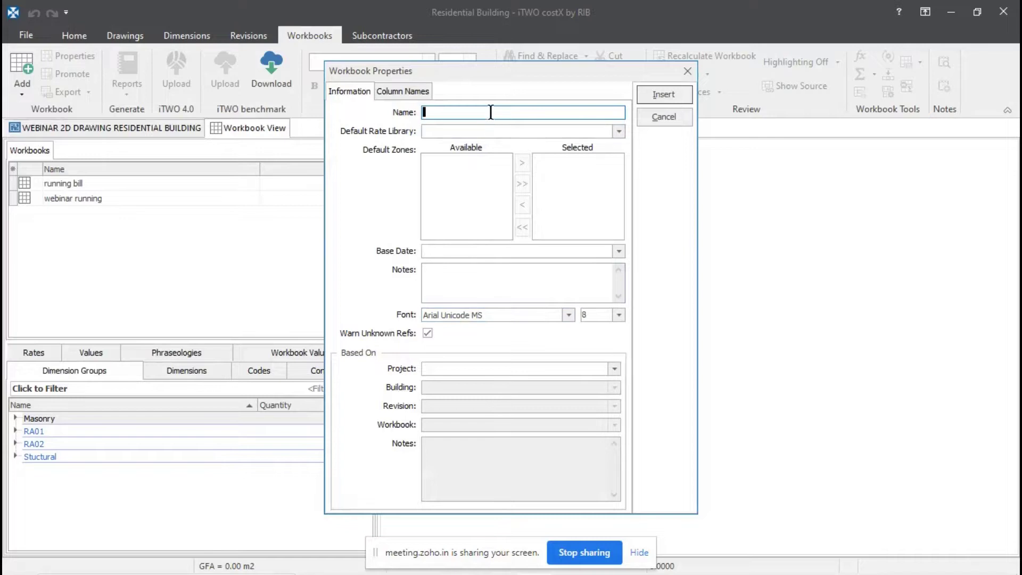
{"action": "type", "text": "webinar2"}
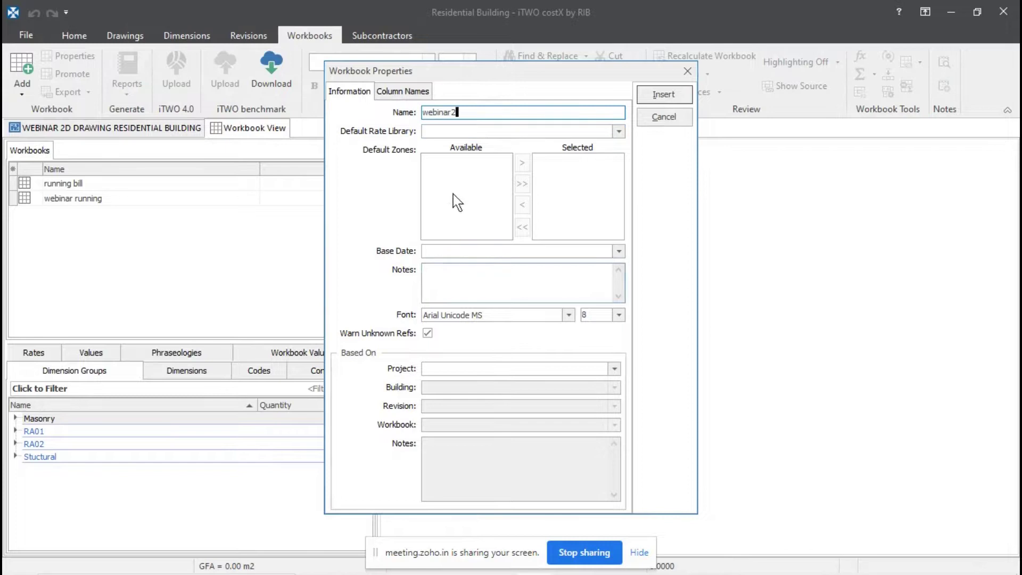
{"action": "left_click", "coordinate": [615, 368]}
{"action": "left_click", "coordinate": [563, 367]}
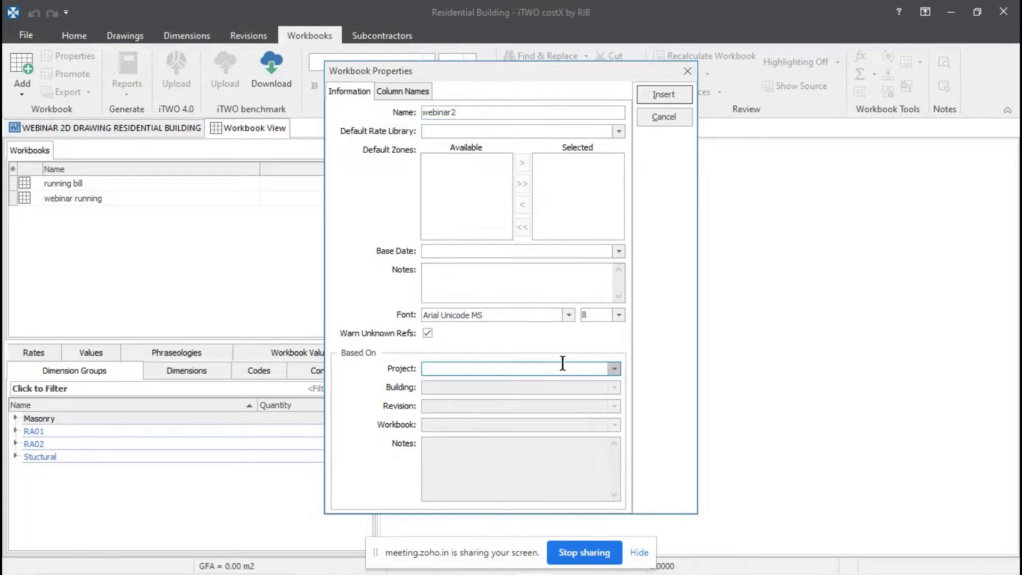
{"action": "left_click", "coordinate": [416, 95]}
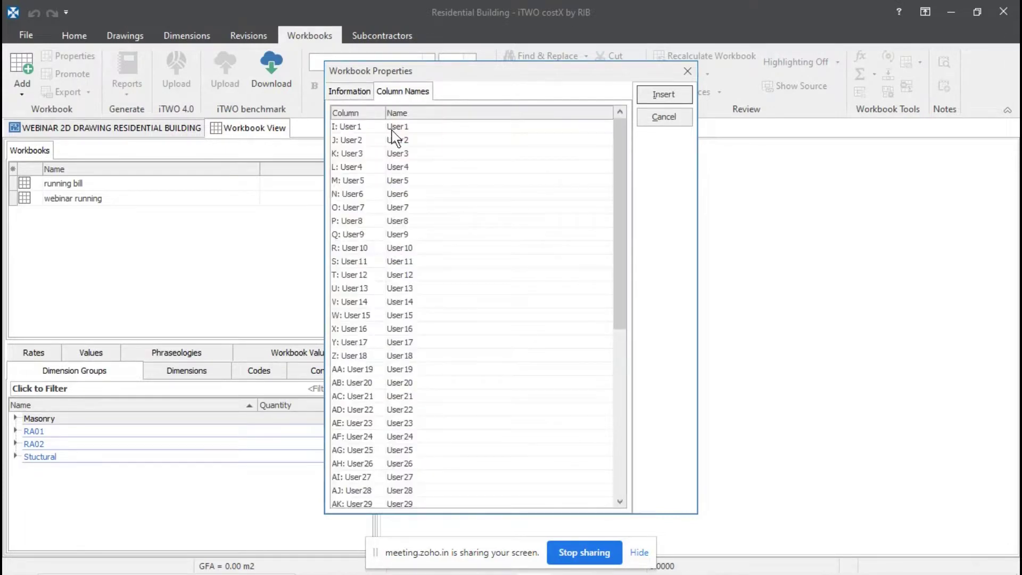
{"action": "left_click", "coordinate": [421, 126]}
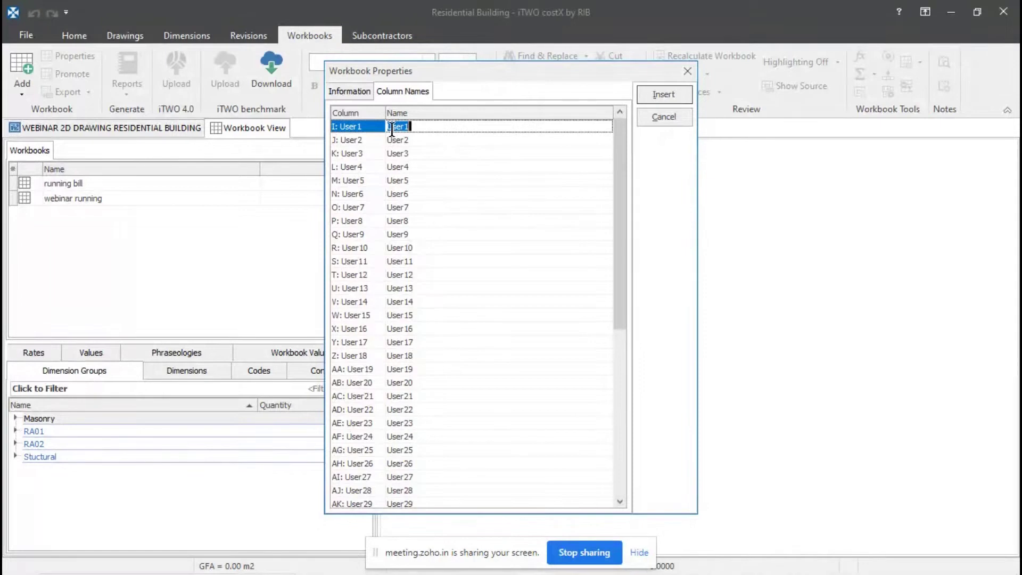
{"action": "scroll", "coordinate": [558, 298], "scroll_direction": "down", "scroll_amount": 7}
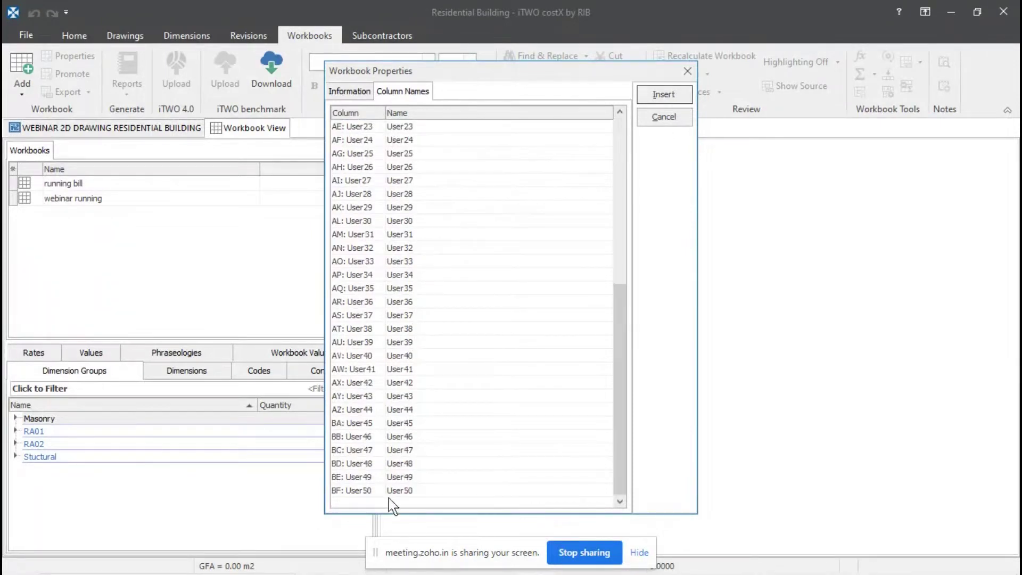
{"action": "scroll", "coordinate": [365, 498], "scroll_direction": "up", "scroll_amount": 7}
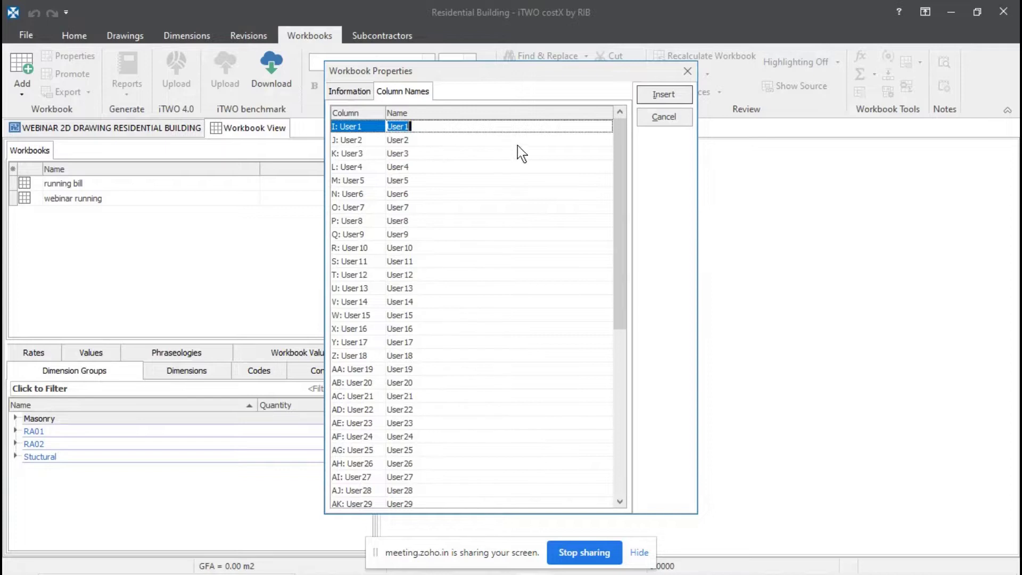
{"action": "left_click", "coordinate": [664, 98]}
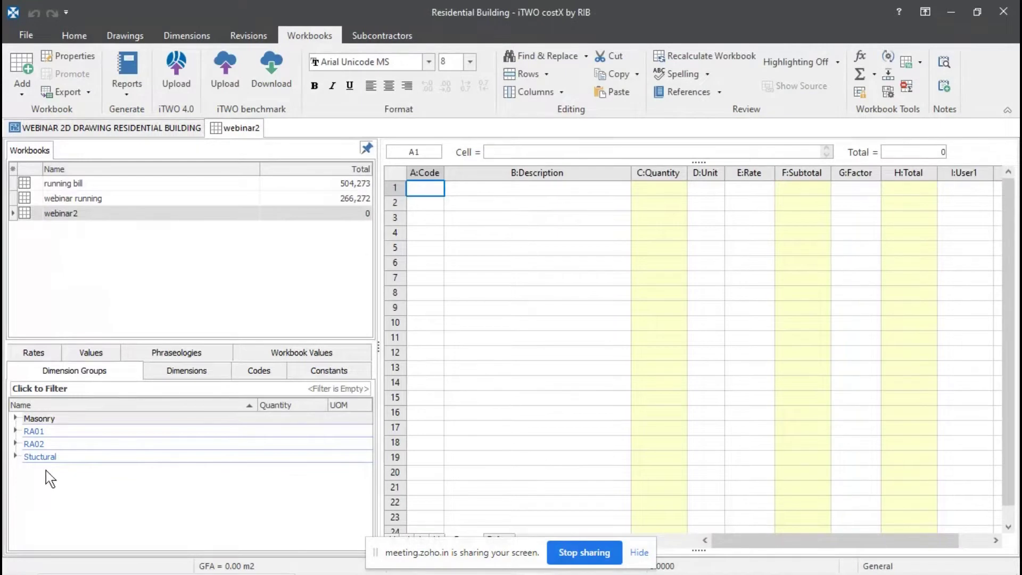
- Examine the sections of the IS 1200 SMM Phraseology and the items in the Masonry dimension group folder
{"action": "left_click", "coordinate": [197, 356]}
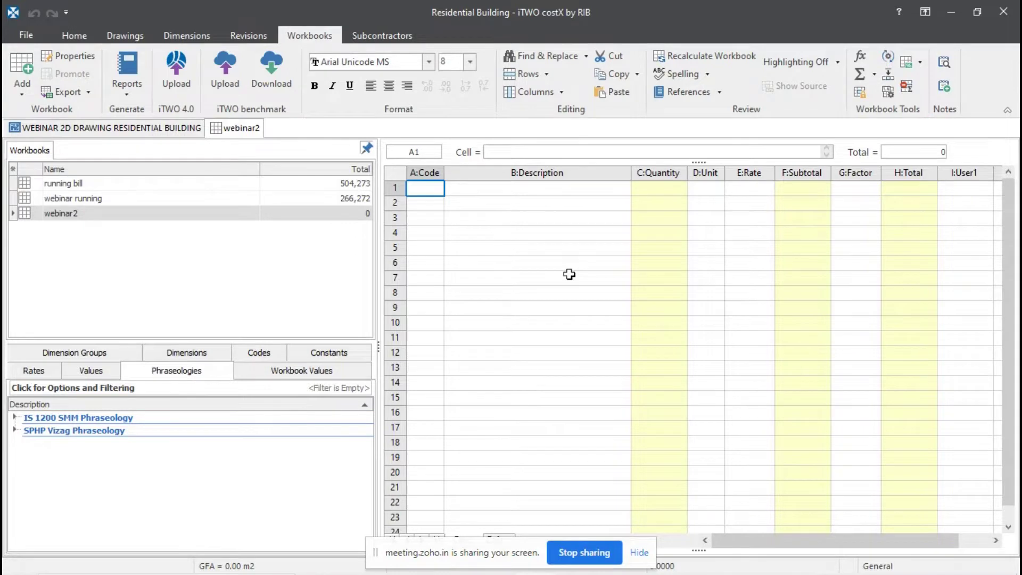
{"action": "left_click", "coordinate": [17, 418]}
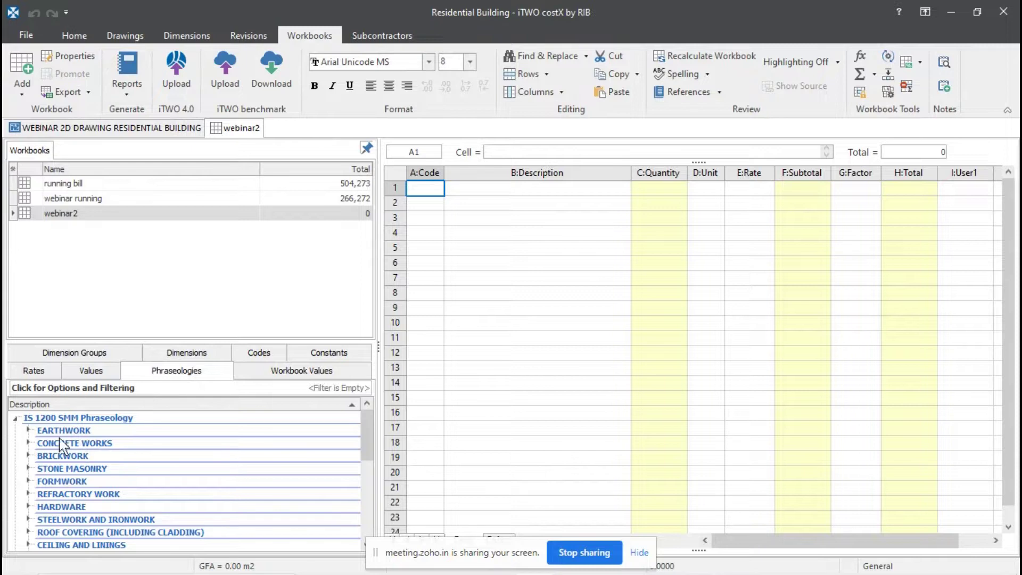
{"action": "left_click", "coordinate": [95, 355]}
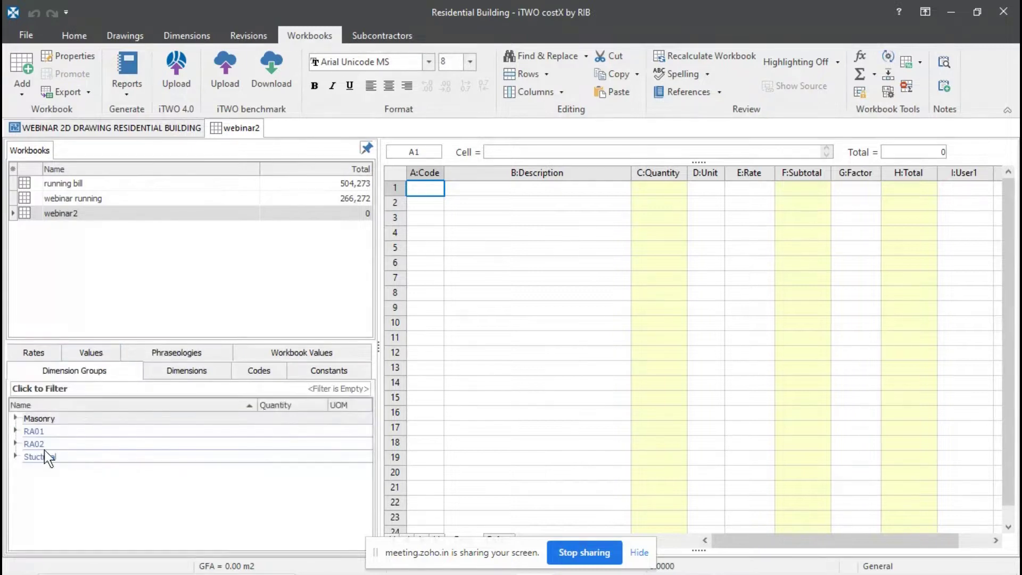
{"action": "left_click", "coordinate": [16, 418]}
{"action": "scroll", "coordinate": [223, 453], "scroll_direction": "down", "scroll_amount": 3}
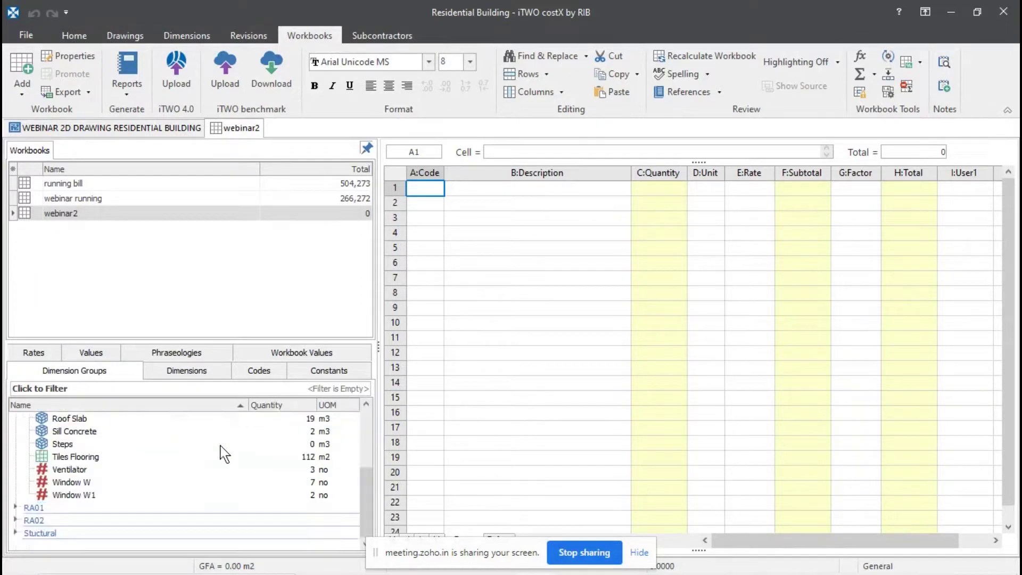
{"action": "scroll", "coordinate": [212, 458], "scroll_direction": "up", "scroll_amount": 3}
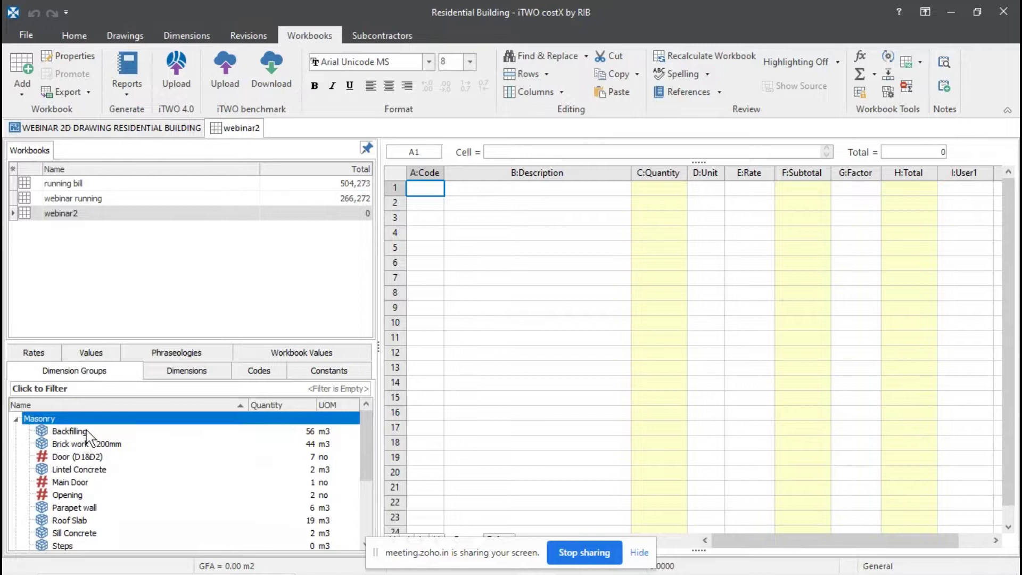
- Insert the IS 1200 Earthwork measurement phrase "Each dimension shall be measured to the nearest 0.01 m" into row 2 of the workbook
{"action": "left_click", "coordinate": [192, 356]}
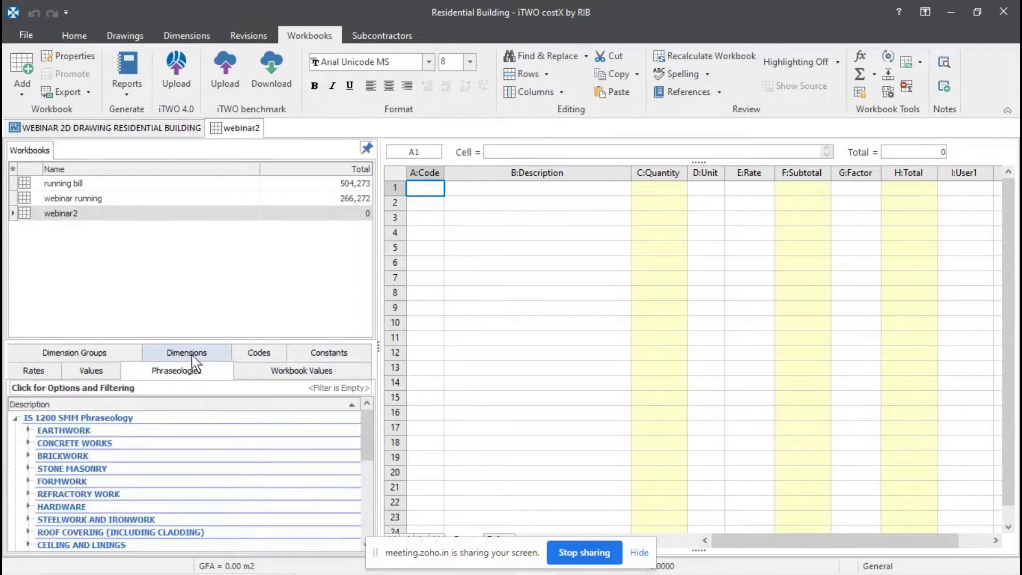
{"action": "left_click", "coordinate": [29, 430]}
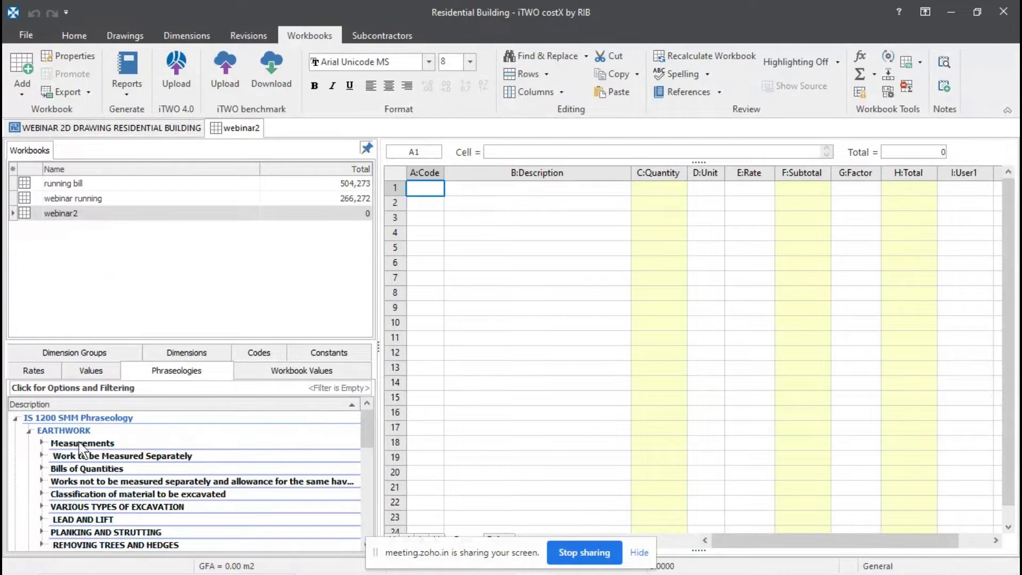
{"action": "mouse_move", "coordinate": [371, 440]}
{"action": "left_mouse_down"}
{"action": "mouse_move", "coordinate": [367, 452]}
{"action": "mouse_move", "coordinate": [363, 437]}
{"action": "left_mouse_up"}
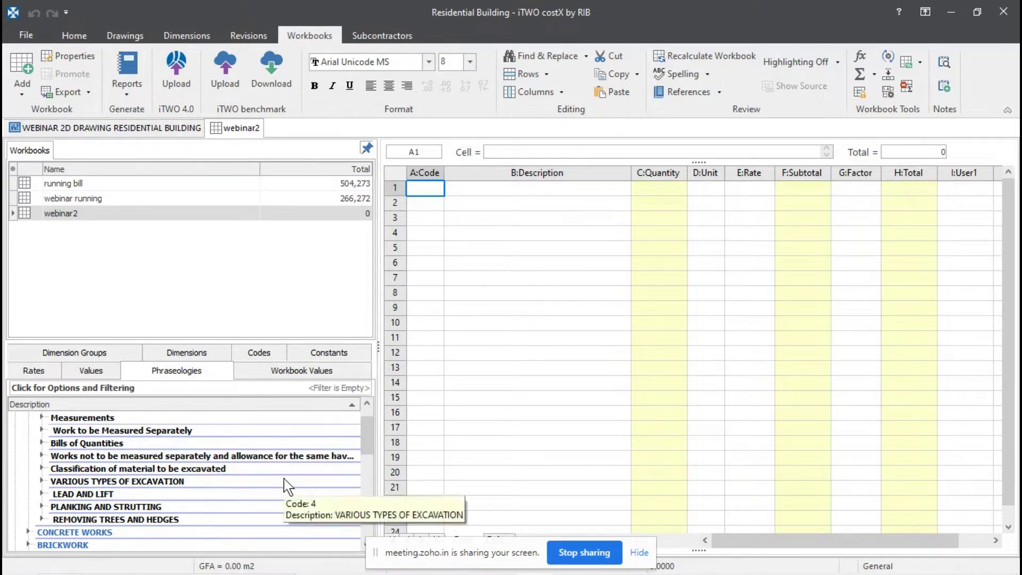
{"action": "scroll", "coordinate": [287, 476], "scroll_direction": "up", "scroll_amount": 1}
{"action": "left_click", "coordinate": [38, 444]}
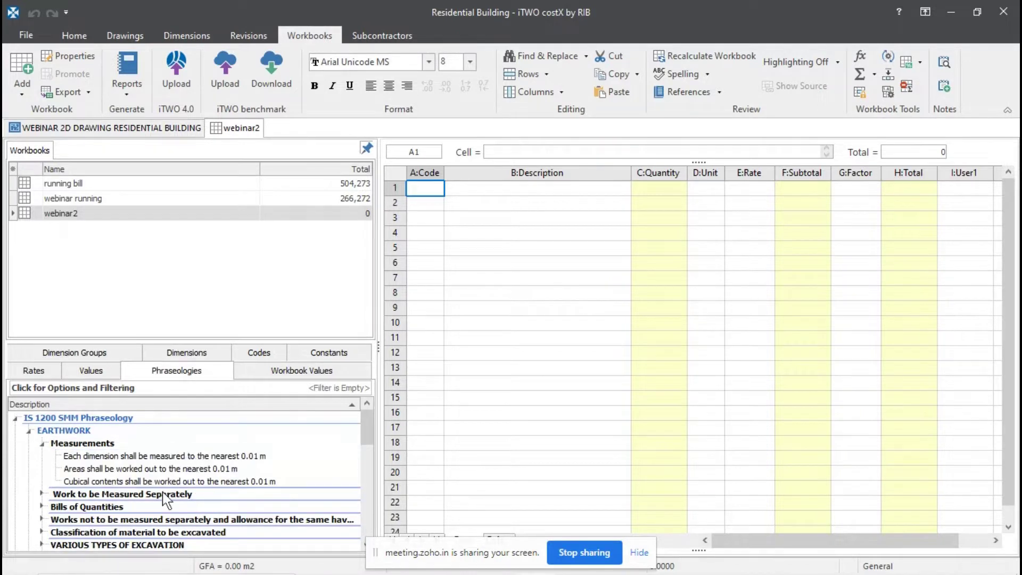
{"action": "left_click", "coordinate": [15, 417]}
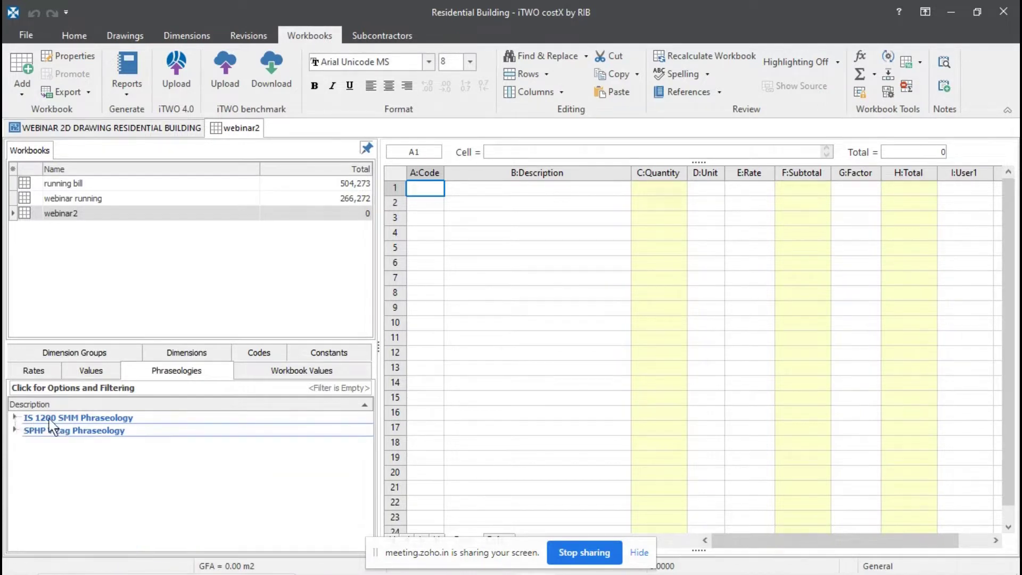
{"action": "left_click", "coordinate": [16, 418]}
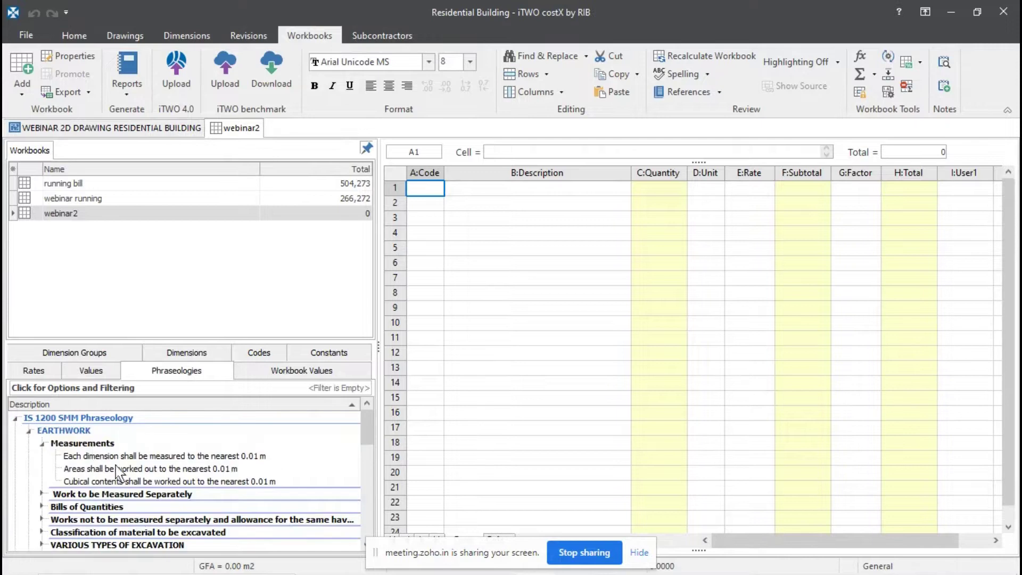
{"action": "mouse_move", "coordinate": [141, 459]}
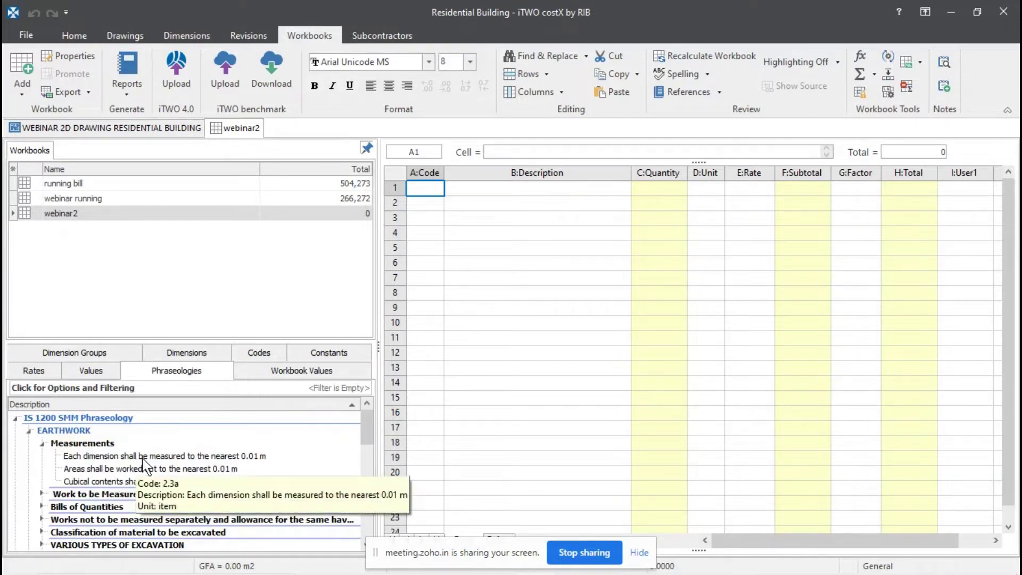
{"action": "left_click_drag", "start_coordinate": [149, 455], "coordinate": [563, 202]}
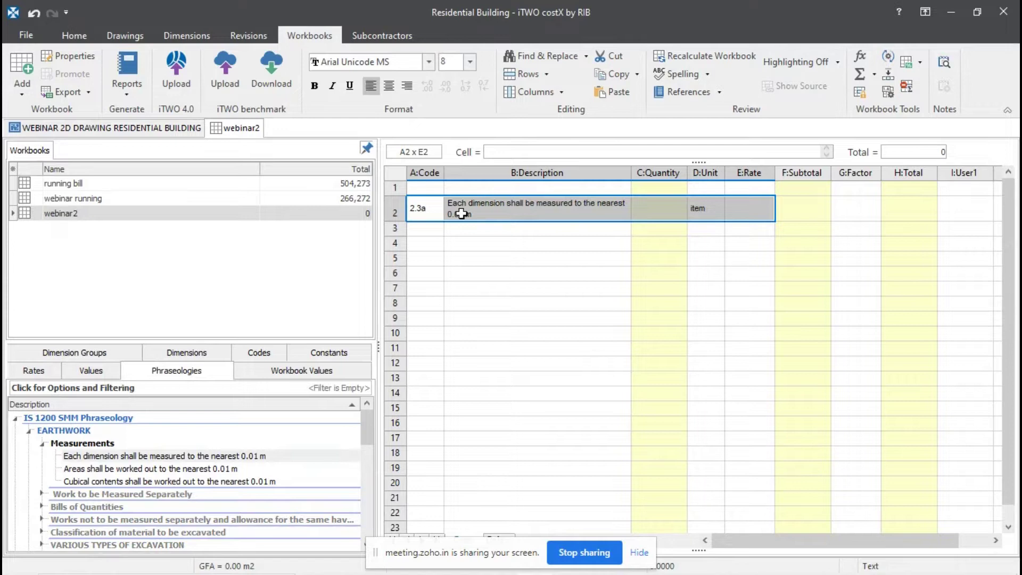
- Set the code of row 2 to 1 and add an item in row 3 with code 1.a and description backfilling
{"action": "left_click", "coordinate": [432, 208]}
{"action": "type", "text": "1"}
{"action": "key", "text": "Return"}
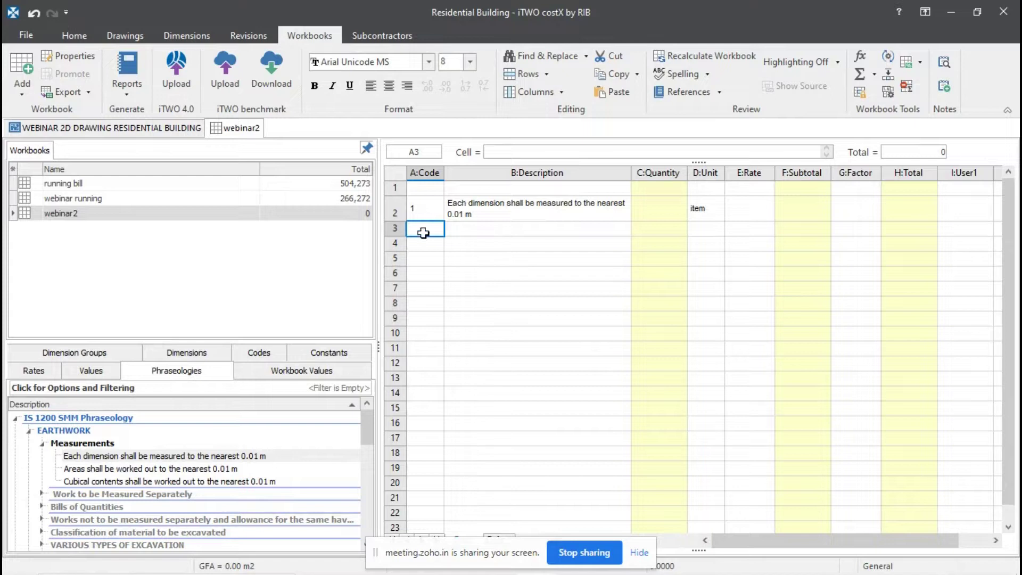
{"action": "type", "text": "1.a"}
{"action": "key", "text": "Tab"}
{"action": "type", "text": "bac"}
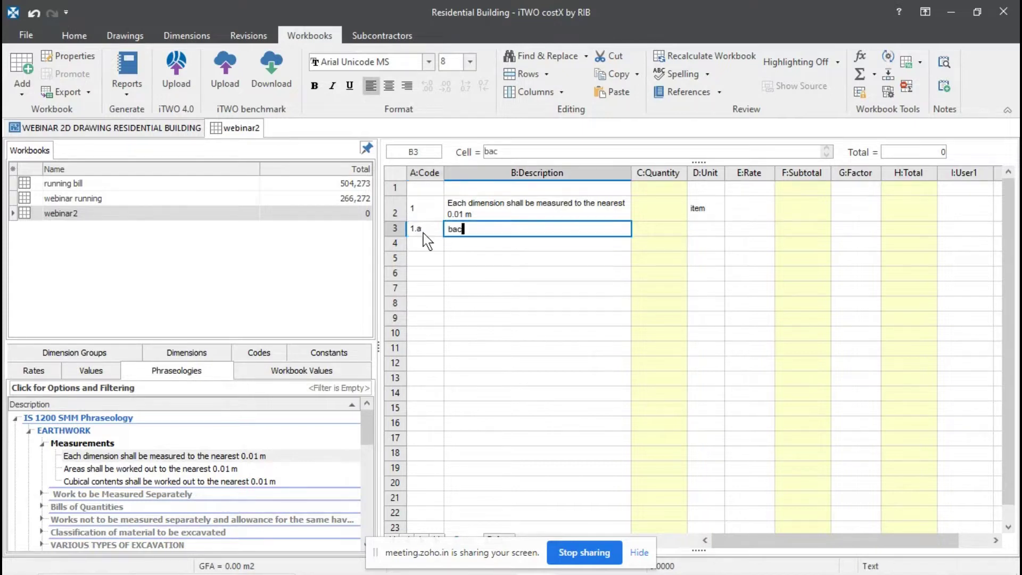
{"action": "type", "text": "kfilling"}
{"action": "key", "text": "Tab"}
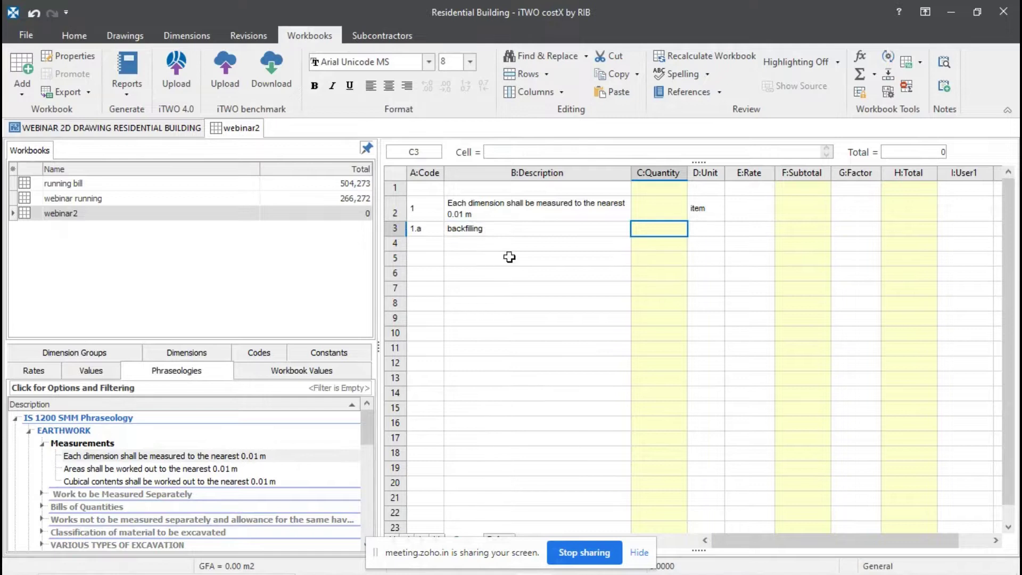
- Add the volume of the Masonry Backfilling dimension group as a live-linked quantity for item 1.a, rounded to 2 decimal places
{"action": "left_click", "coordinate": [63, 351]}
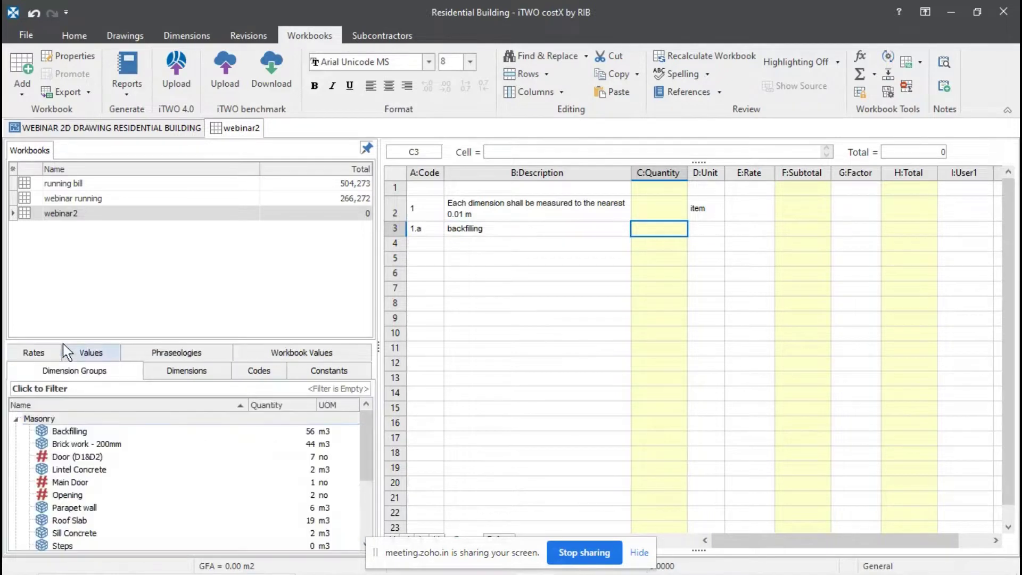
{"action": "mouse_move", "coordinate": [71, 433]}
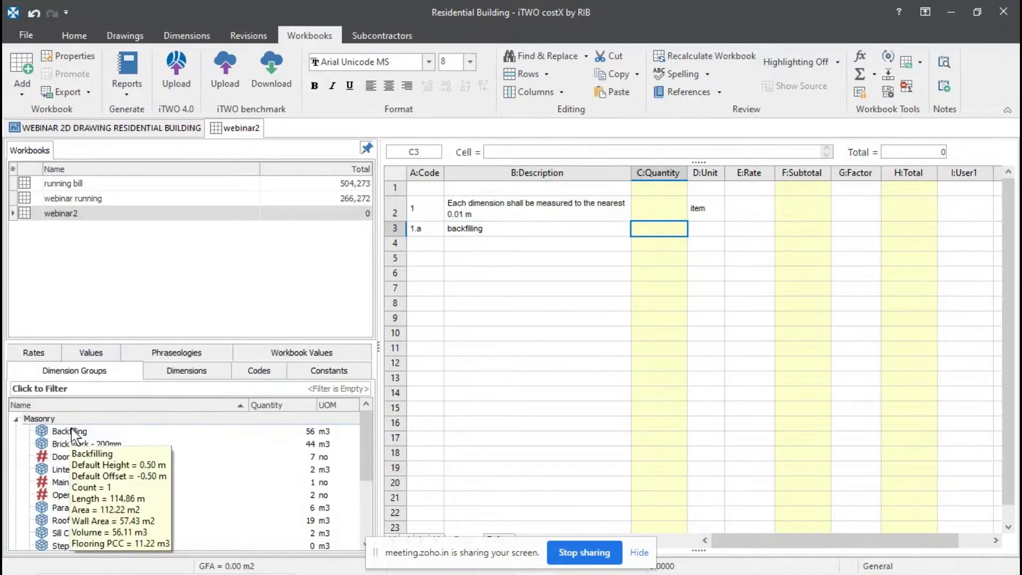
{"action": "left_click_drag", "start_coordinate": [72, 432], "coordinate": [673, 228]}
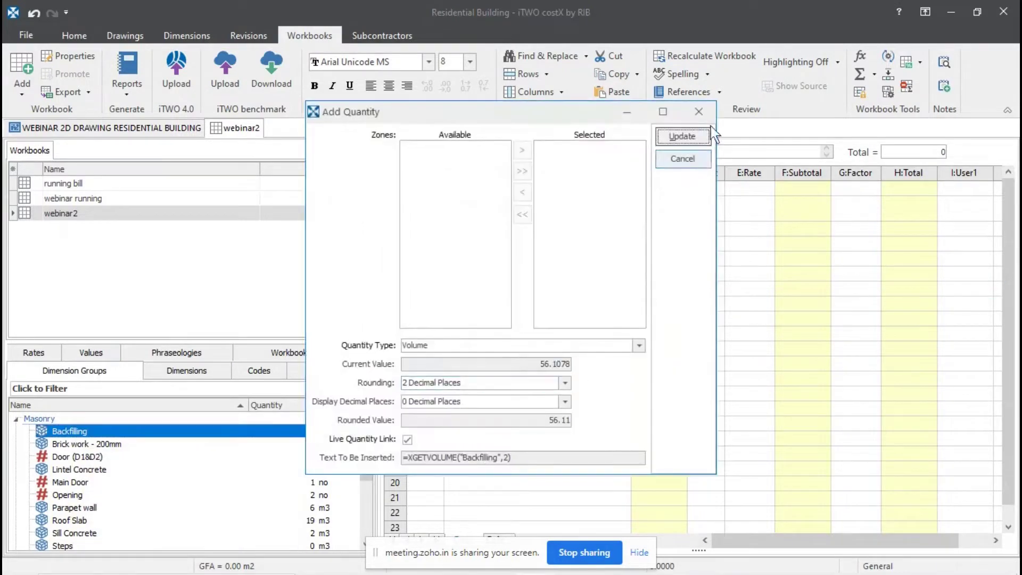
{"action": "left_click", "coordinate": [695, 137]}
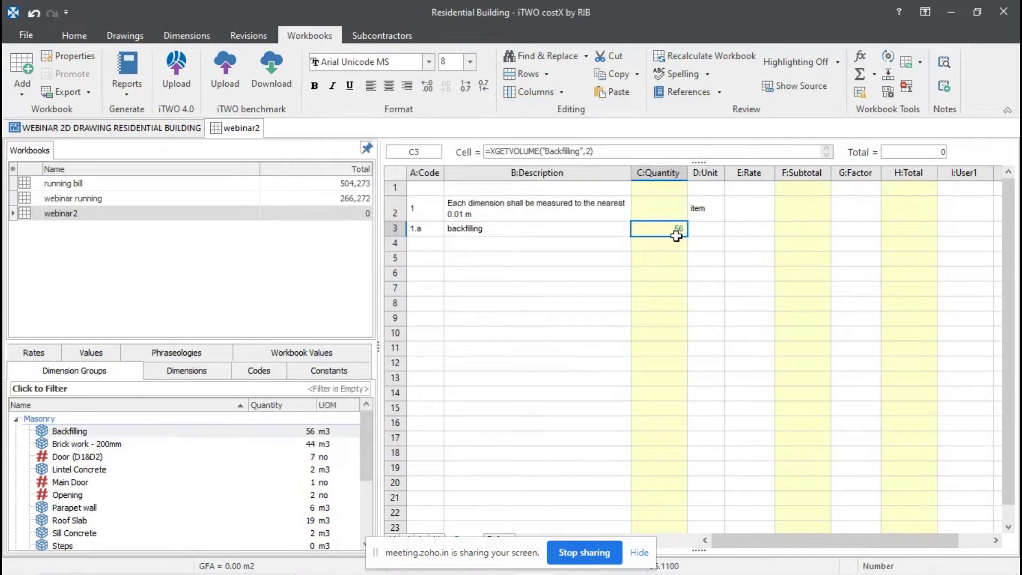
- Trace the backfilling quantity to its source on the drawing, then return to the phraseologies in the webinar2 workbook
{"action": "left_click", "coordinate": [798, 87]}
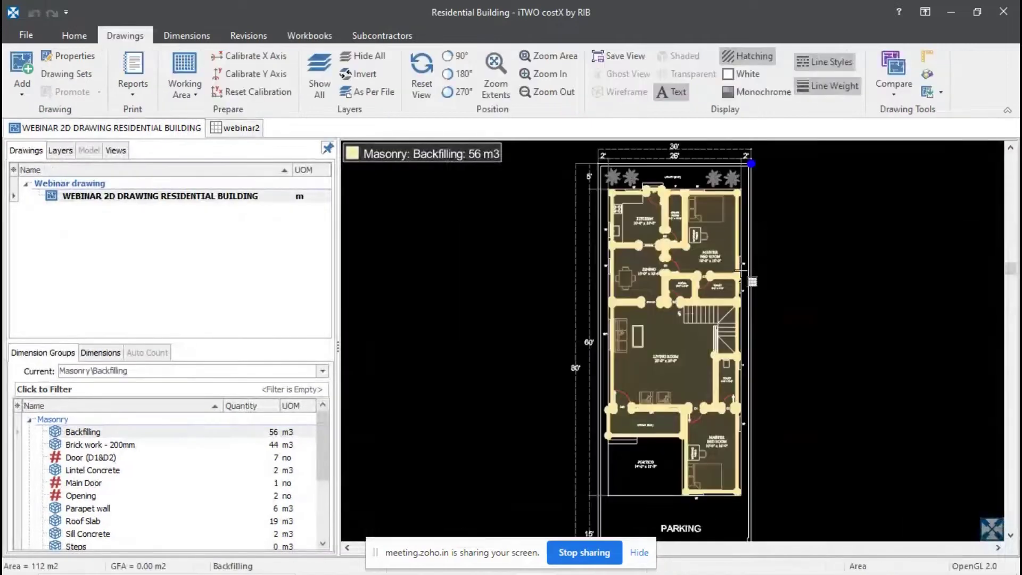
{"action": "scroll", "coordinate": [714, 311], "scroll_direction": "up", "scroll_amount": 2}
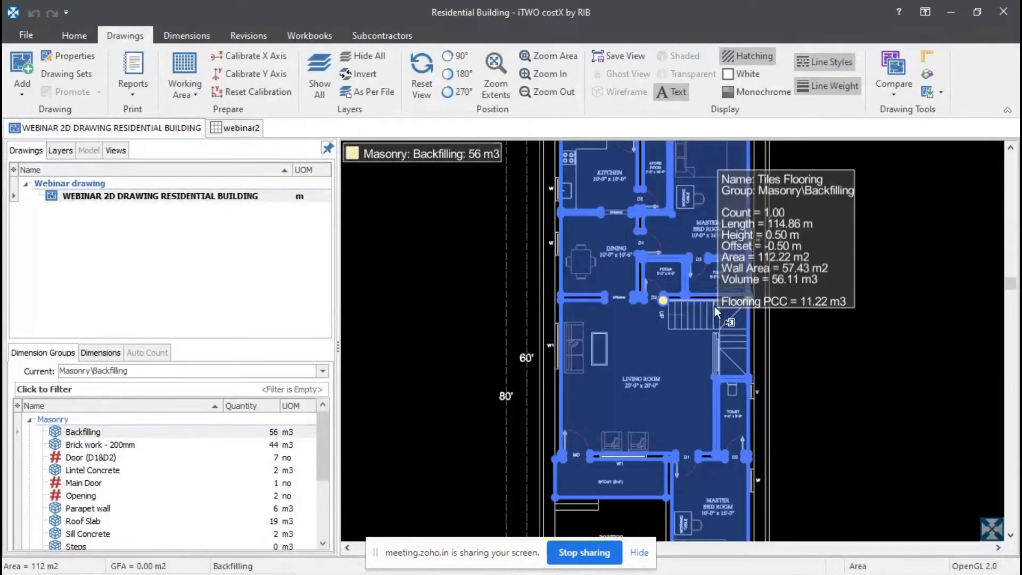
{"action": "scroll", "coordinate": [738, 290], "scroll_direction": "down", "scroll_amount": 2}
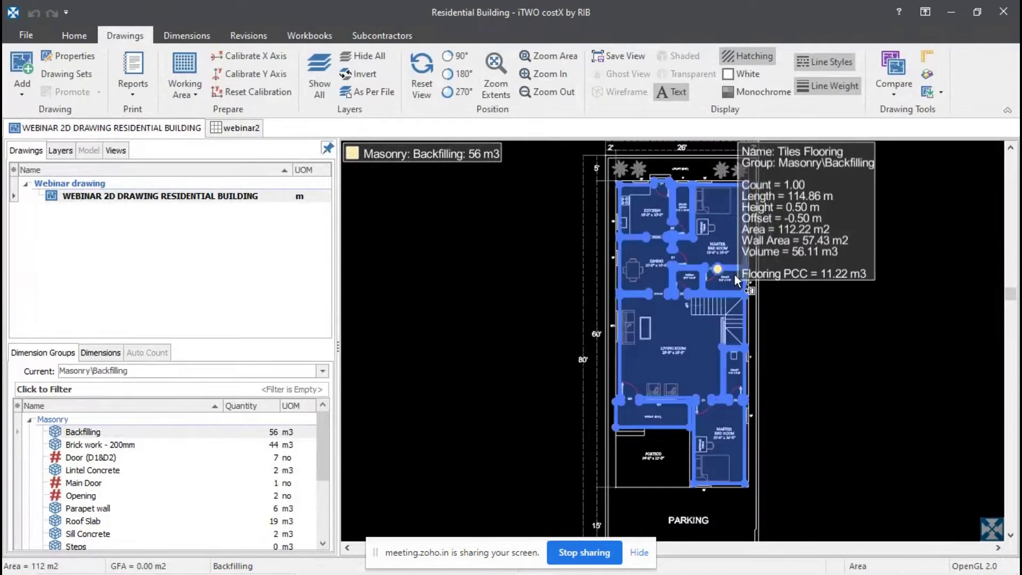
{"action": "scroll", "coordinate": [735, 314], "scroll_direction": "down", "scroll_amount": 3}
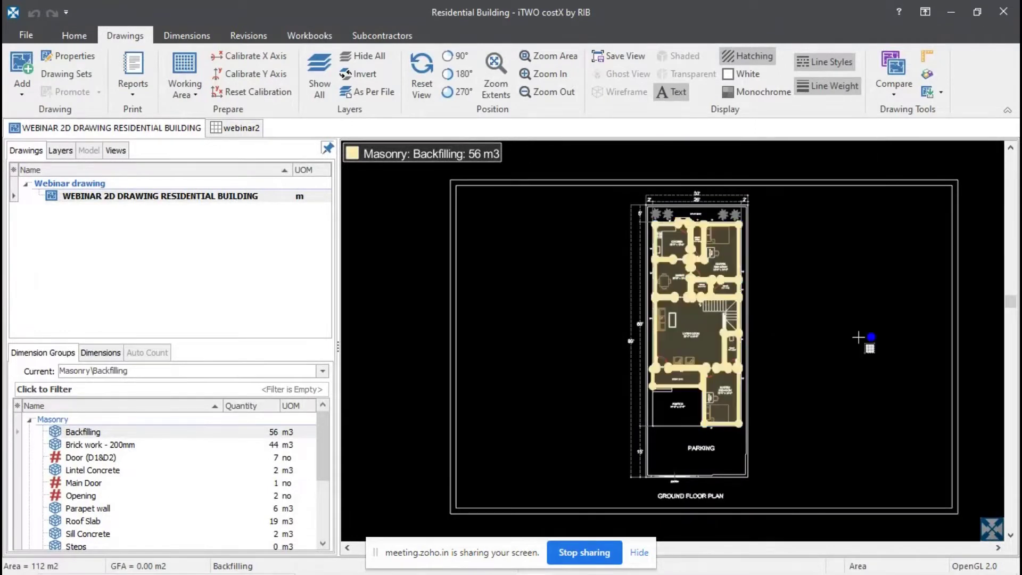
{"action": "left_click", "coordinate": [225, 130]}
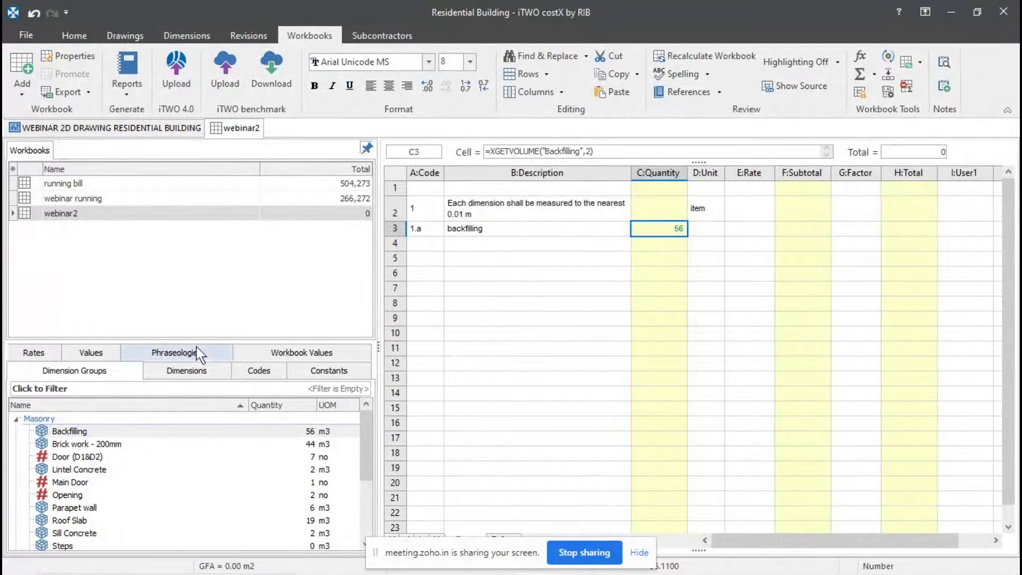
{"action": "left_click", "coordinate": [169, 357]}
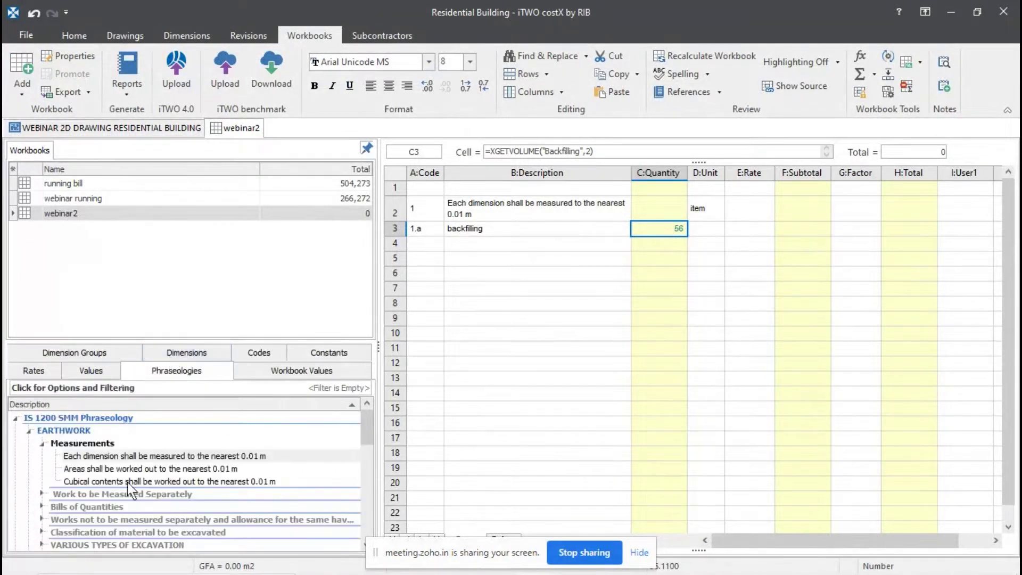
- Look through the general brickwork phrases of the IS 1200 SMM Phraseology, including Work to be Measured Separately and Bills of Quantities, then collapse the library
{"action": "left_click", "coordinate": [29, 431]}
{"action": "left_click", "coordinate": [29, 456]}
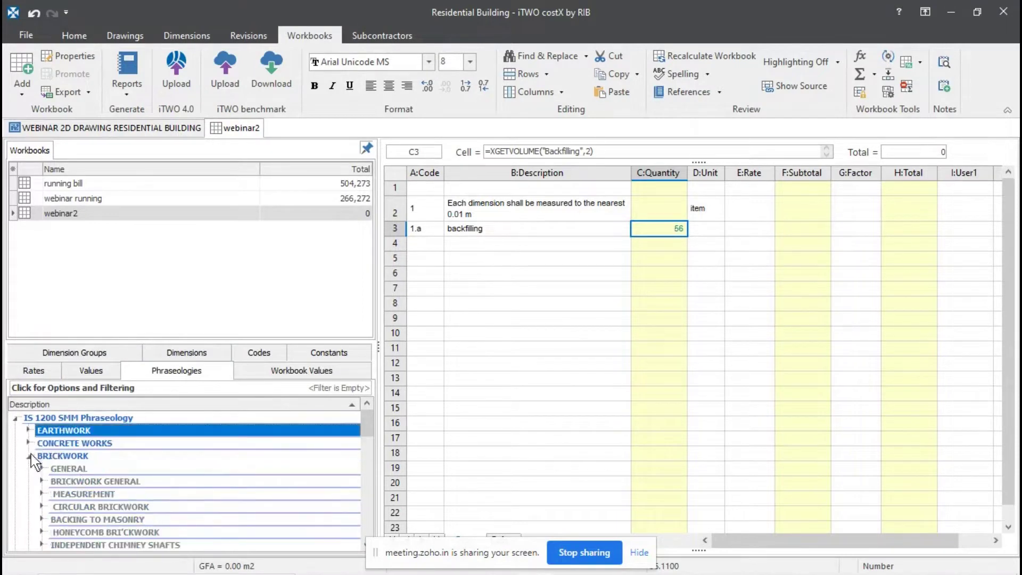
{"action": "scroll", "coordinate": [70, 480], "scroll_direction": "down", "scroll_amount": 3}
{"action": "scroll", "coordinate": [48, 478], "scroll_direction": "up", "scroll_amount": 3}
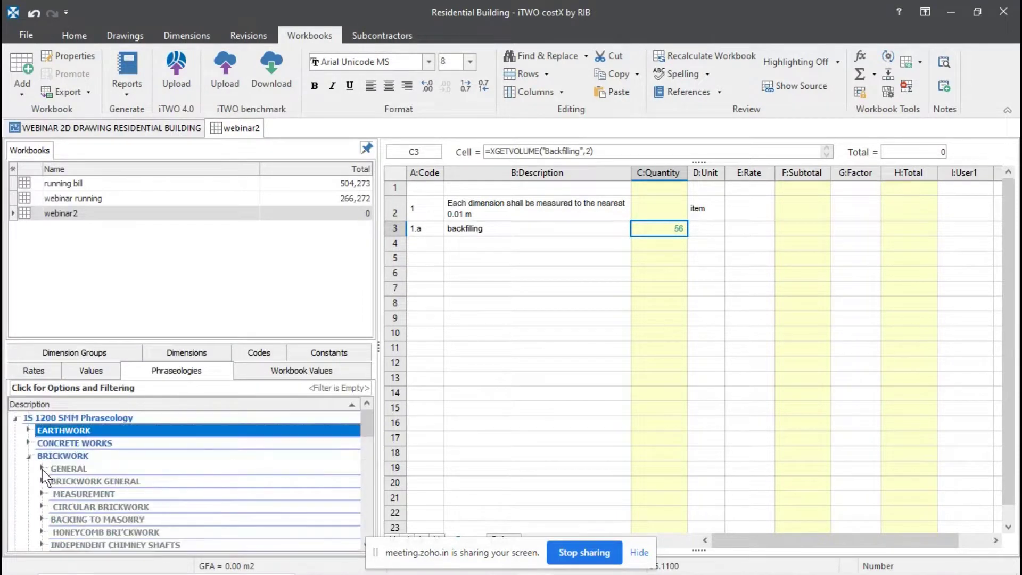
{"action": "left_click", "coordinate": [42, 468]}
{"action": "scroll", "coordinate": [120, 481], "scroll_direction": "down", "scroll_amount": 3}
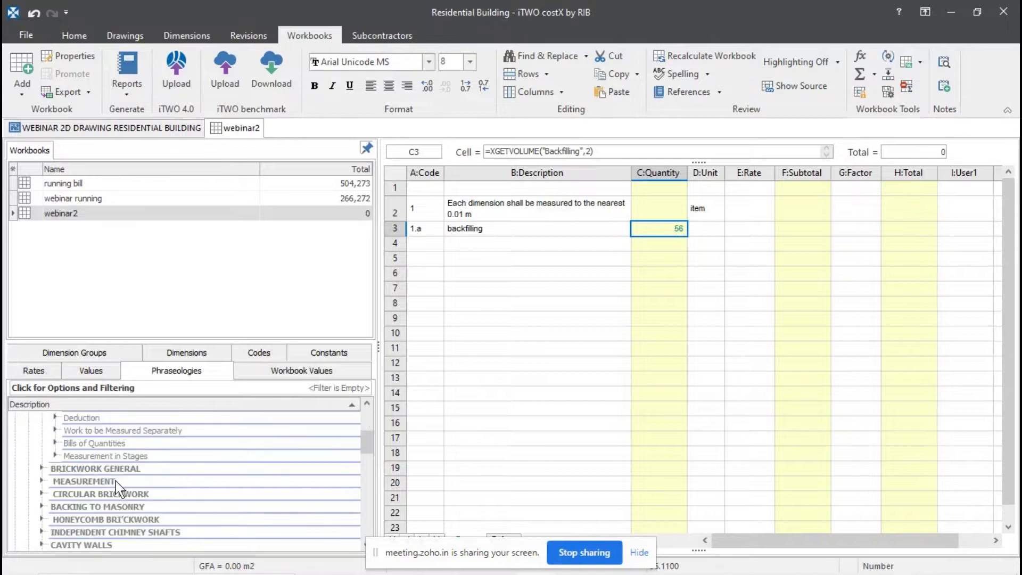
{"action": "left_click", "coordinate": [55, 431]}
{"action": "left_click", "coordinate": [56, 456]}
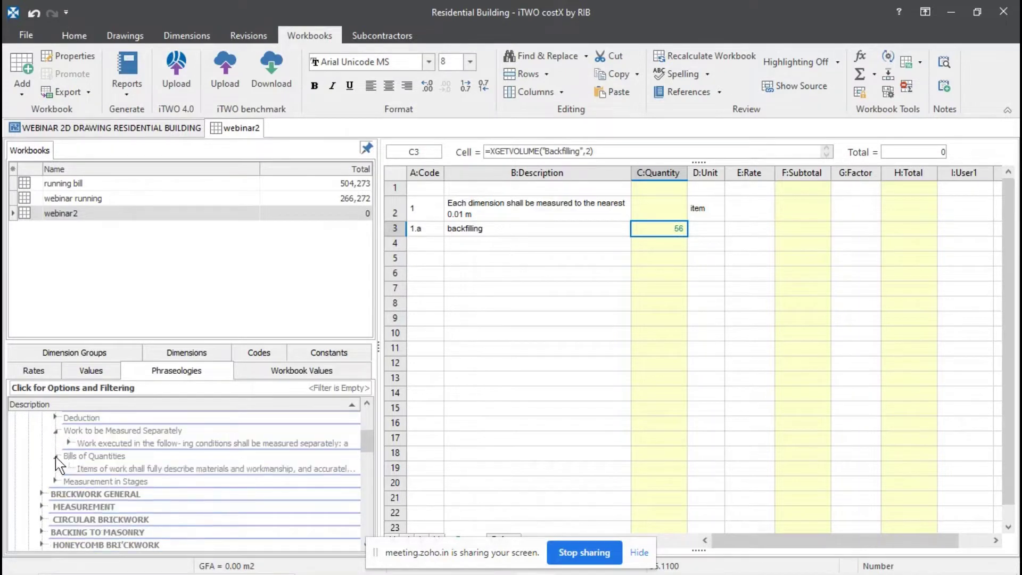
{"action": "scroll", "coordinate": [50, 427], "scroll_direction": "up", "scroll_amount": 3}
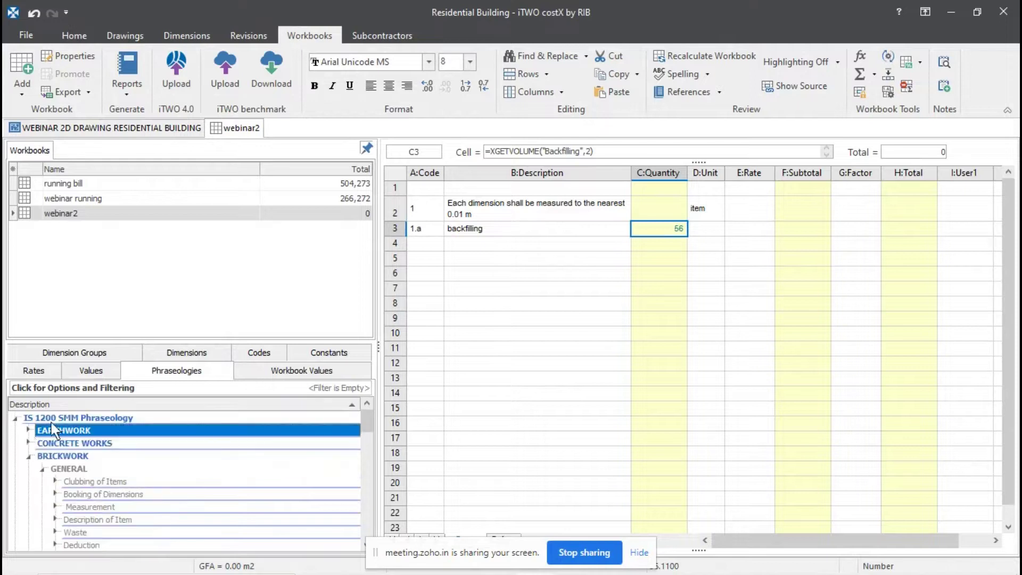
{"action": "left_click", "coordinate": [27, 431]}
{"action": "left_click", "coordinate": [15, 418]}
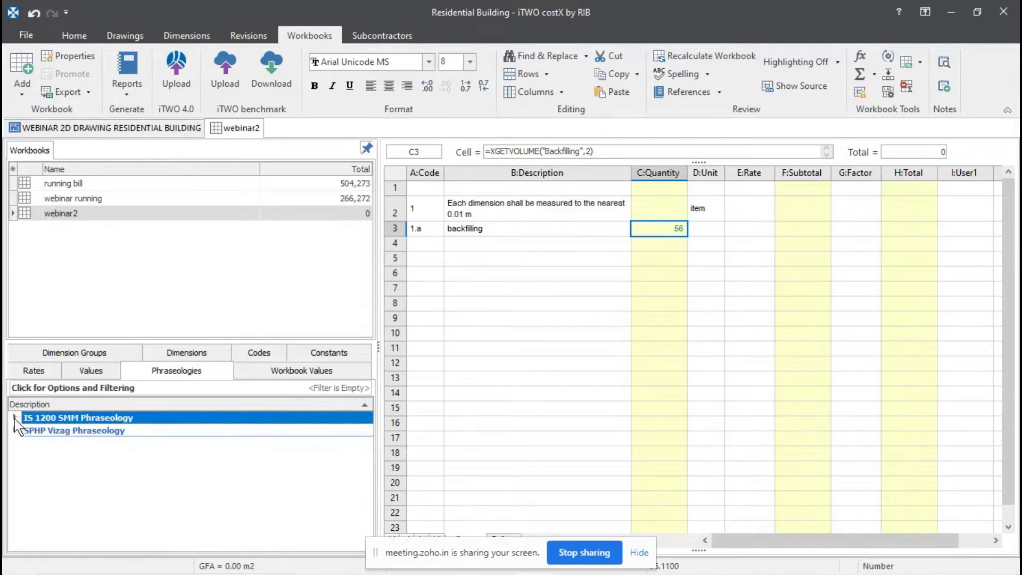
- Insert the Brick Masonry phrase from Masonry Works of the SPHP Vizag Phraseology into row 5 and set its code to 2
{"action": "left_click", "coordinate": [16, 430]}
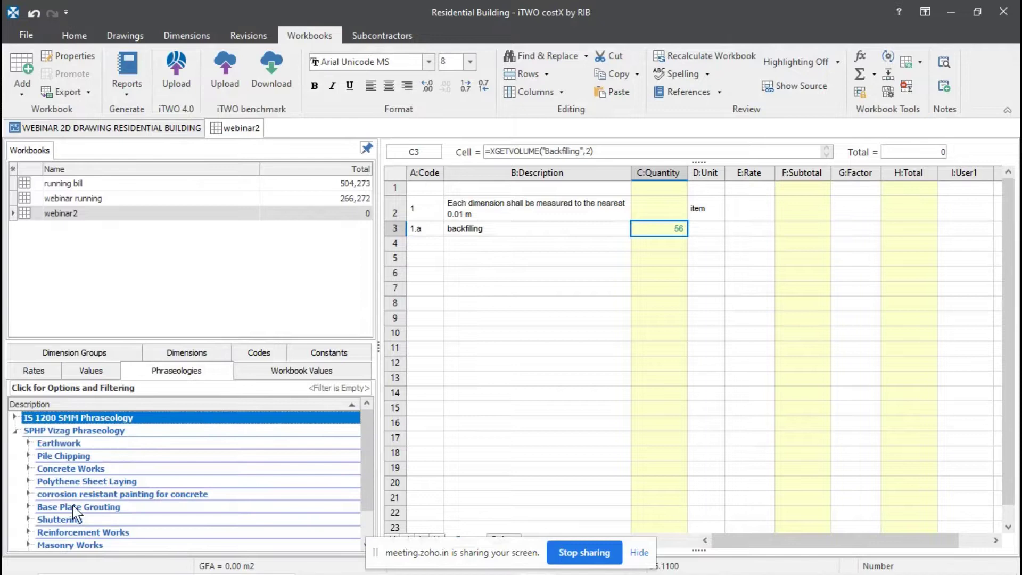
{"action": "scroll", "coordinate": [60, 483], "scroll_direction": "down", "scroll_amount": 1}
{"action": "scroll", "coordinate": [69, 543], "scroll_direction": "up", "scroll_amount": 1}
{"action": "scroll", "coordinate": [70, 540], "scroll_direction": "down", "scroll_amount": 1}
{"action": "left_click", "coordinate": [28, 506]}
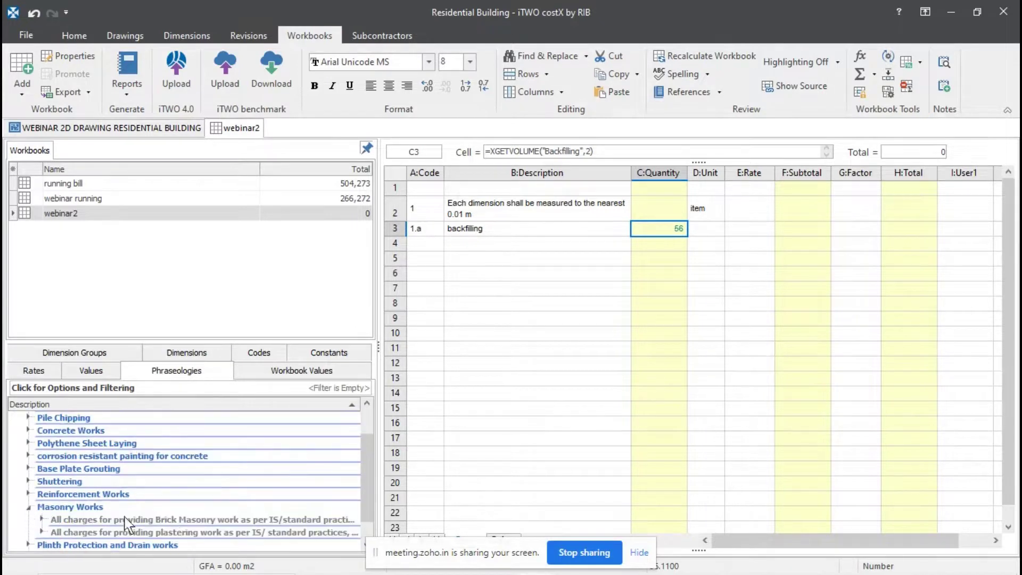
{"action": "left_click_drag", "start_coordinate": [171, 521], "coordinate": [513, 253]}
{"action": "left_click", "coordinate": [431, 307]}
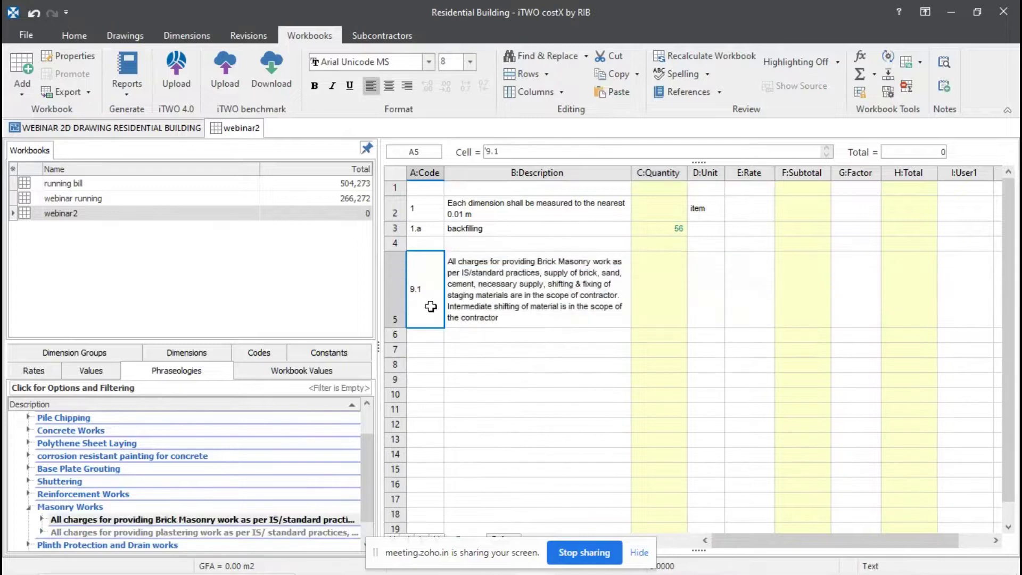
{"action": "type", "text": "2"}
{"action": "key", "text": "Return"}
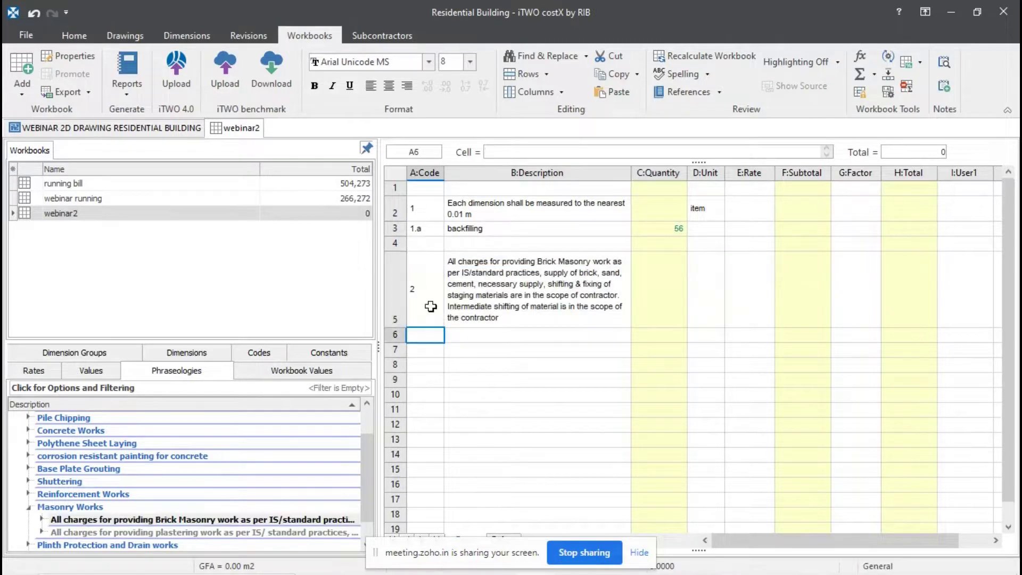
- Add the volume of the Brick work - 200mm dimension group as a live-linked quantity for item 2
{"action": "left_click", "coordinate": [73, 353]}
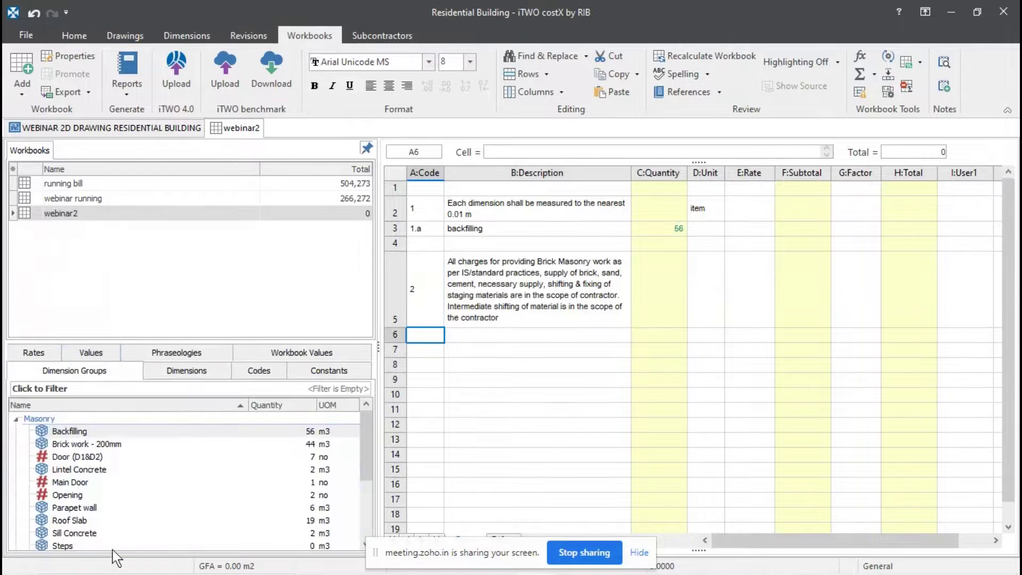
{"action": "left_click_drag", "start_coordinate": [164, 445], "coordinate": [651, 290]}
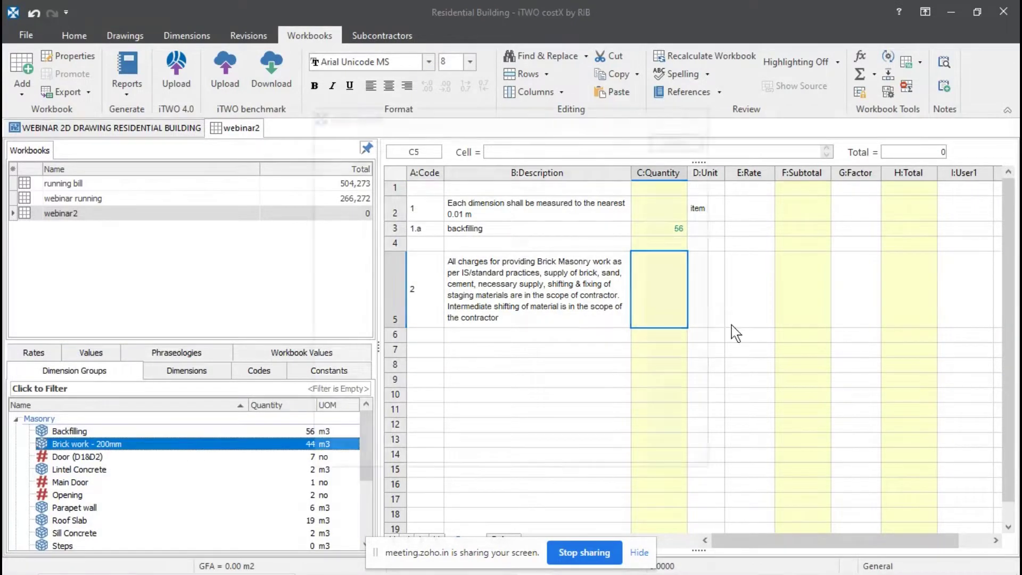
{"action": "left_click", "coordinate": [683, 136]}
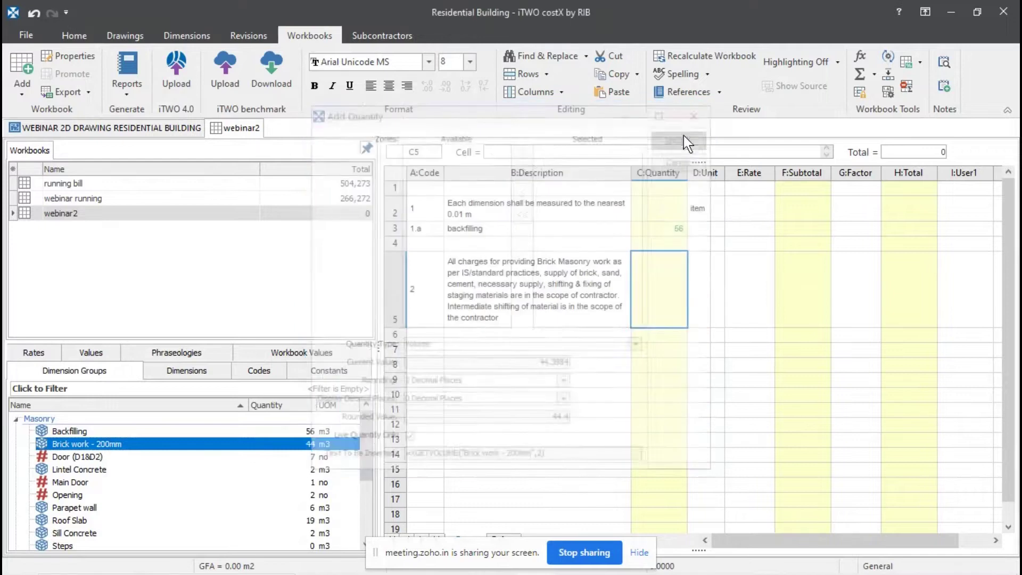
- Set the unit of item 1.a backfilling and of item 2 brick masonry to m3
{"action": "left_click", "coordinate": [714, 310]}
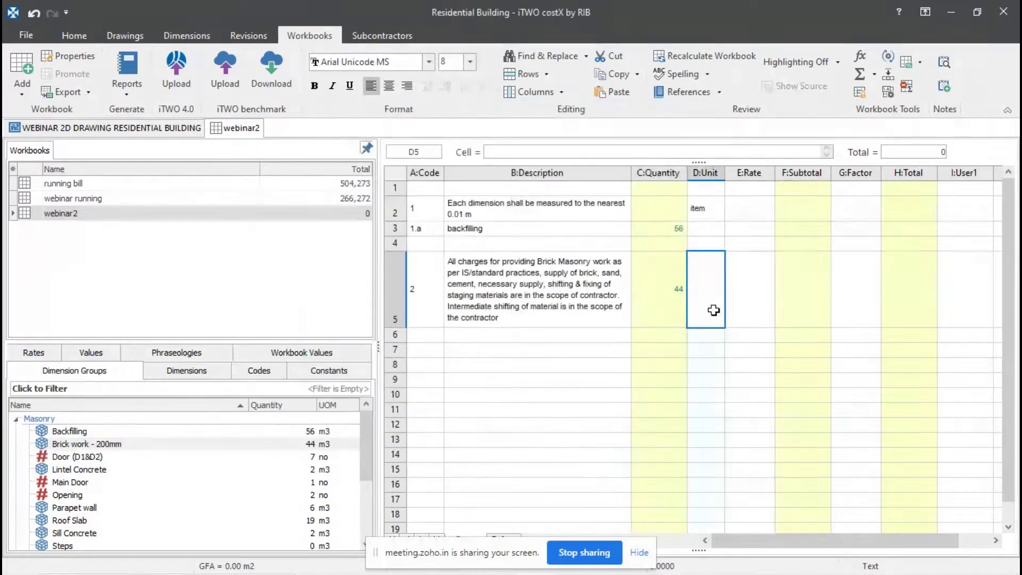
{"action": "left_click", "coordinate": [708, 229]}
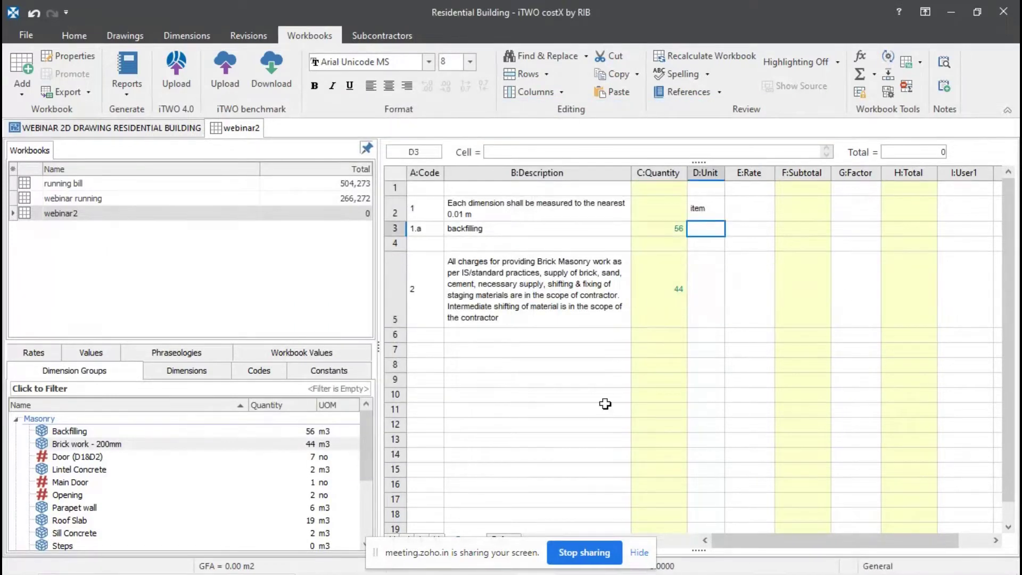
{"action": "type", "text": "m3"}
{"action": "key", "text": "Return"}
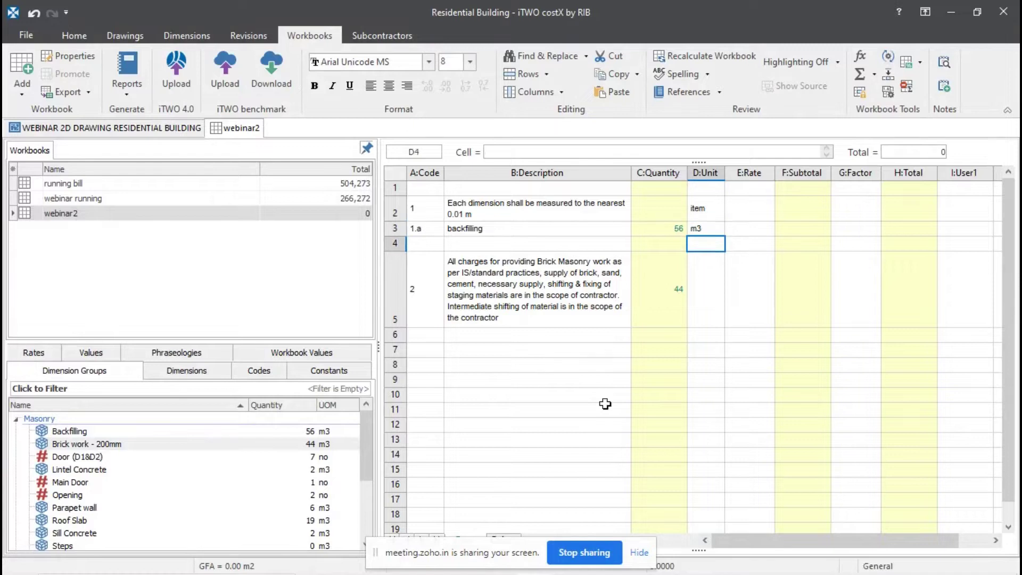
{"action": "key", "text": "Down"}
{"action": "type", "text": "m3"}
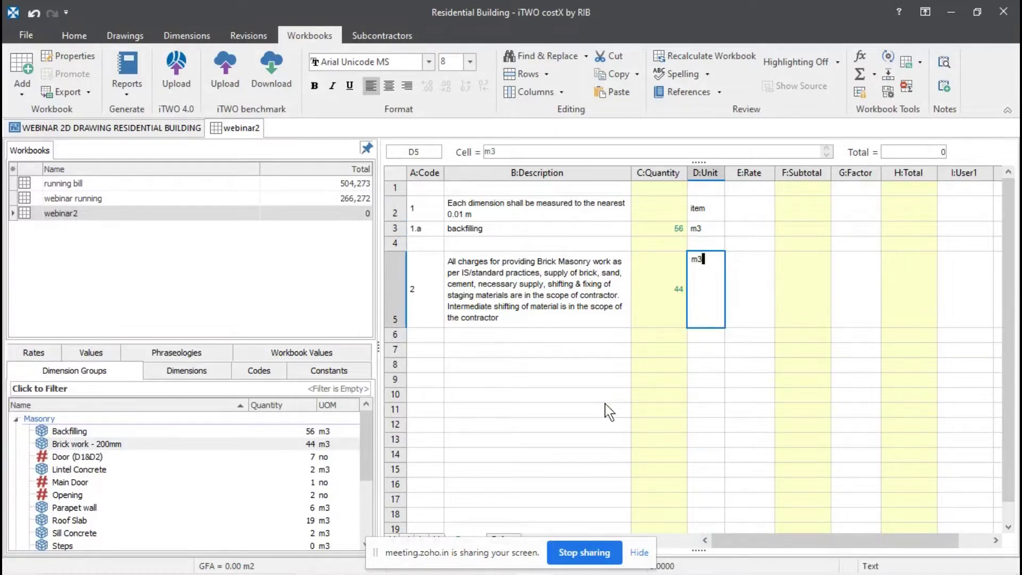
{"action": "key", "text": "Return"}
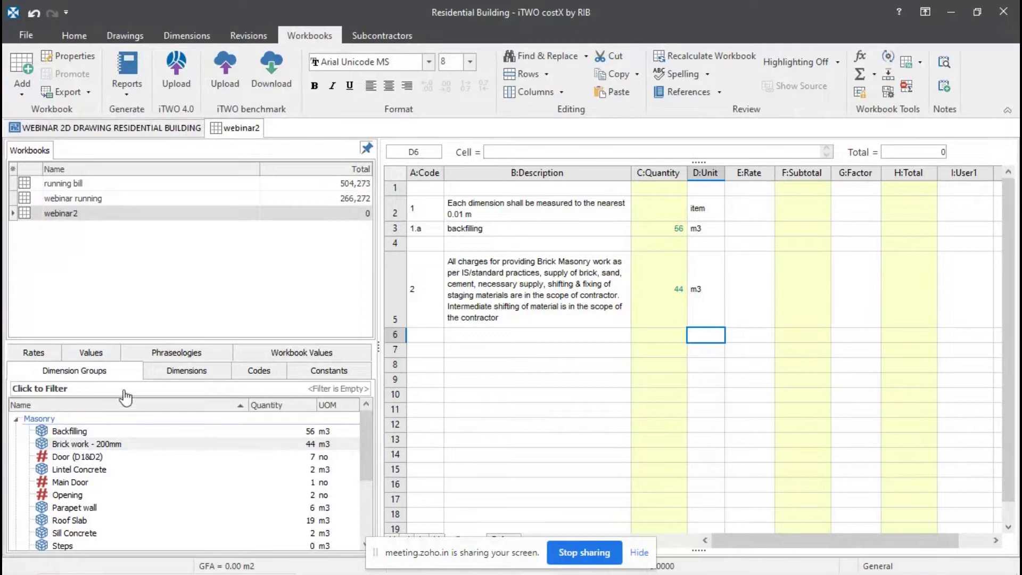
- Find the Backfilling rate of 45.00 per cum in the rates library and add it as a live-linked rate for item 1.a
{"action": "left_click", "coordinate": [34, 352]}
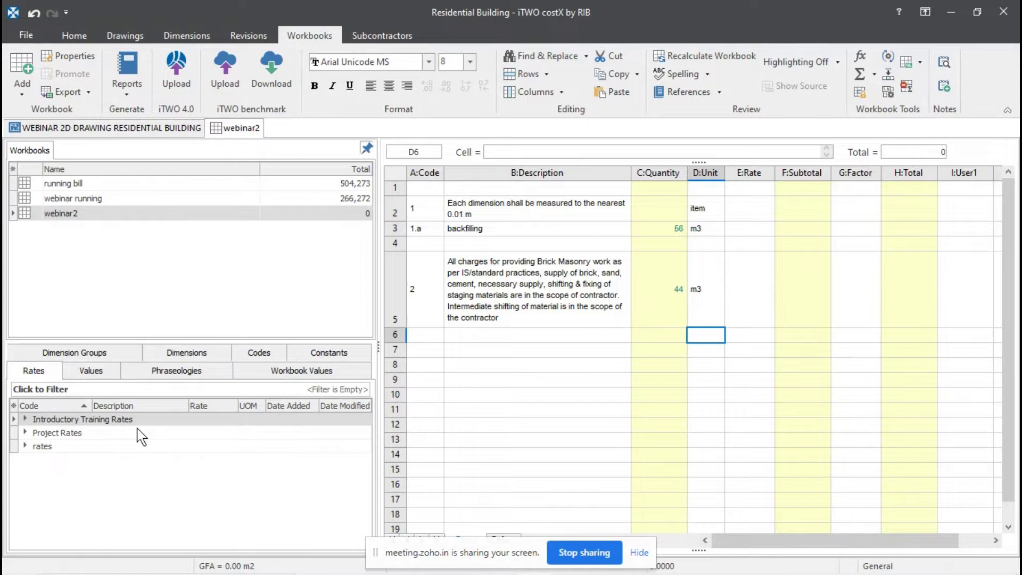
{"action": "left_click", "coordinate": [25, 433]}
{"action": "left_click", "coordinate": [38, 446]}
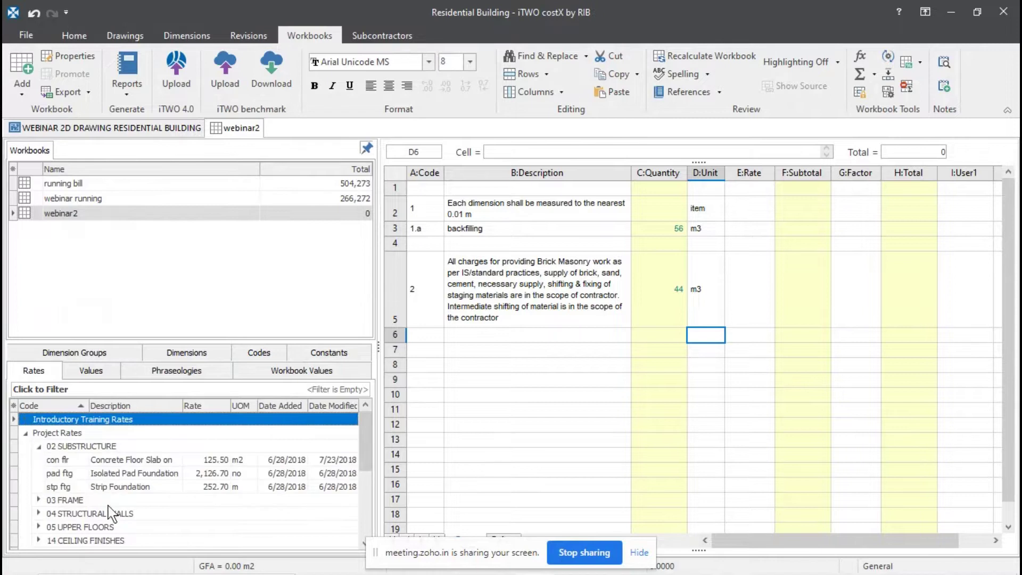
{"action": "scroll", "coordinate": [90, 516], "scroll_direction": "down", "scroll_amount": 5}
{"action": "left_click", "coordinate": [31, 538]}
{"action": "scroll", "coordinate": [156, 456], "scroll_direction": "down", "scroll_amount": 8}
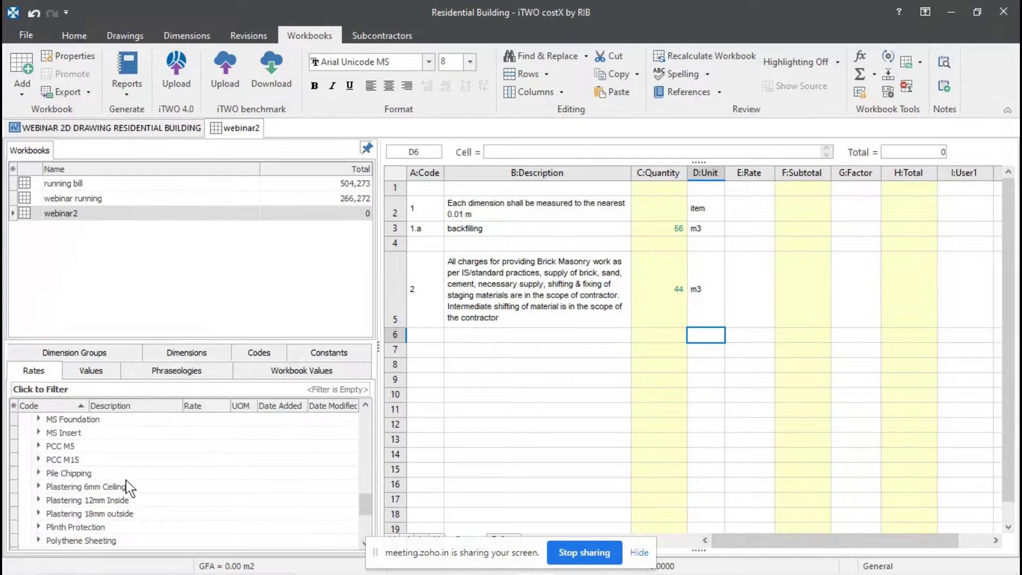
{"action": "scroll", "coordinate": [128, 481], "scroll_direction": "down", "scroll_amount": 4}
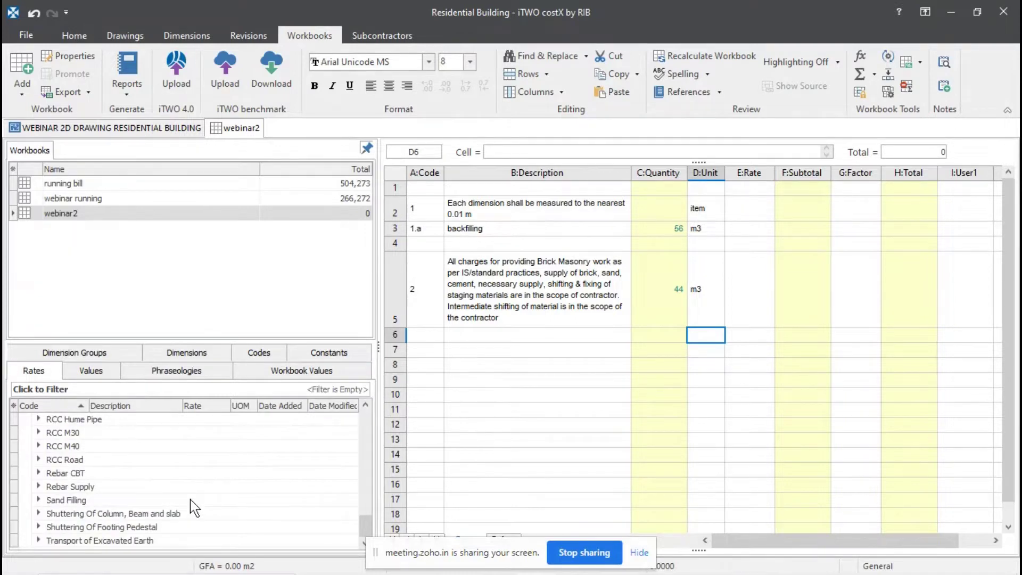
{"action": "scroll", "coordinate": [195, 507], "scroll_direction": "up", "scroll_amount": 6}
{"action": "scroll", "coordinate": [176, 498], "scroll_direction": "up", "scroll_amount": 3}
{"action": "scroll", "coordinate": [136, 484], "scroll_direction": "up", "scroll_amount": 3}
{"action": "scroll", "coordinate": [107, 486], "scroll_direction": "down", "scroll_amount": 3}
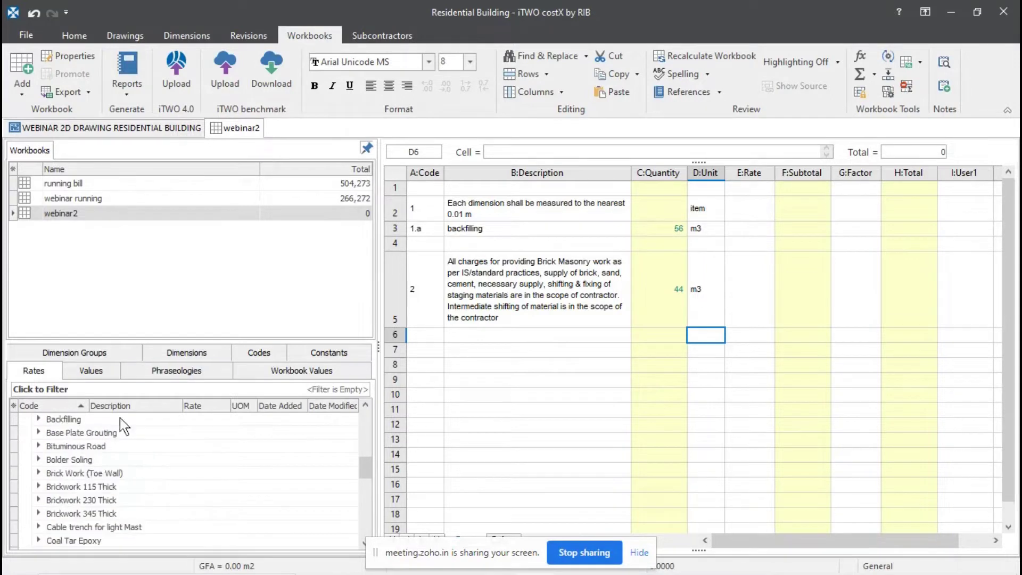
{"action": "left_click", "coordinate": [72, 421]}
{"action": "left_click", "coordinate": [42, 419]}
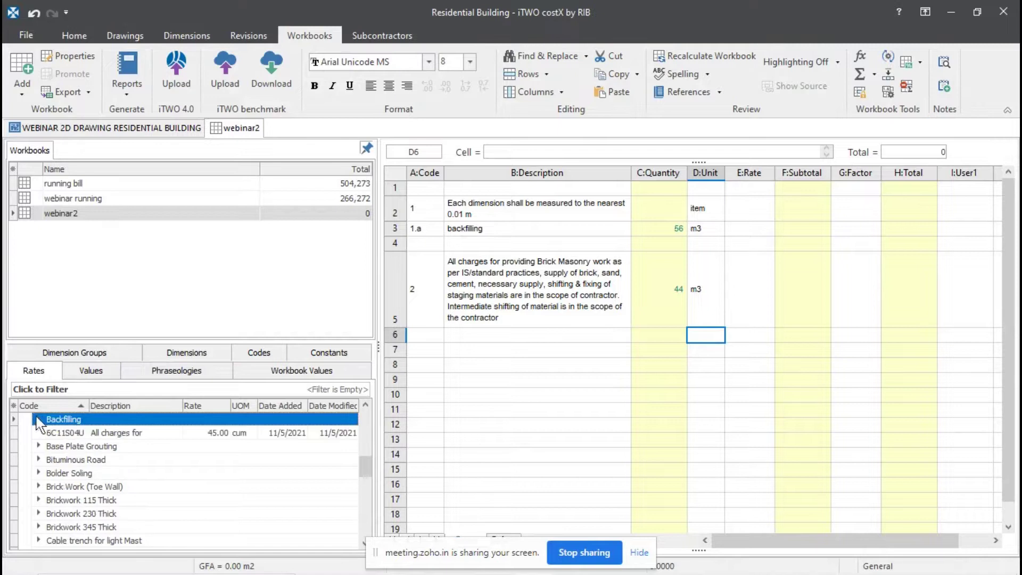
{"action": "mouse_move", "coordinate": [109, 439]}
{"action": "left_click_drag", "start_coordinate": [106, 434], "coordinate": [761, 223]}
{"action": "left_click", "coordinate": [653, 231]}
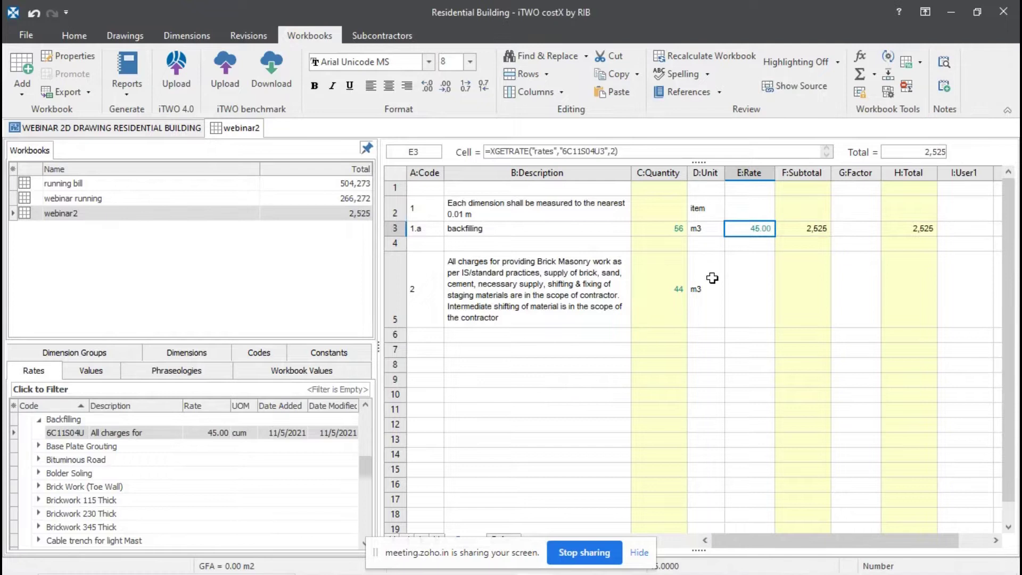
- Add the 200 series blockwork wall rate from Blockwork in Project Rates as a rounded, live-linked rate for item 2
{"action": "left_click", "coordinate": [37, 422]}
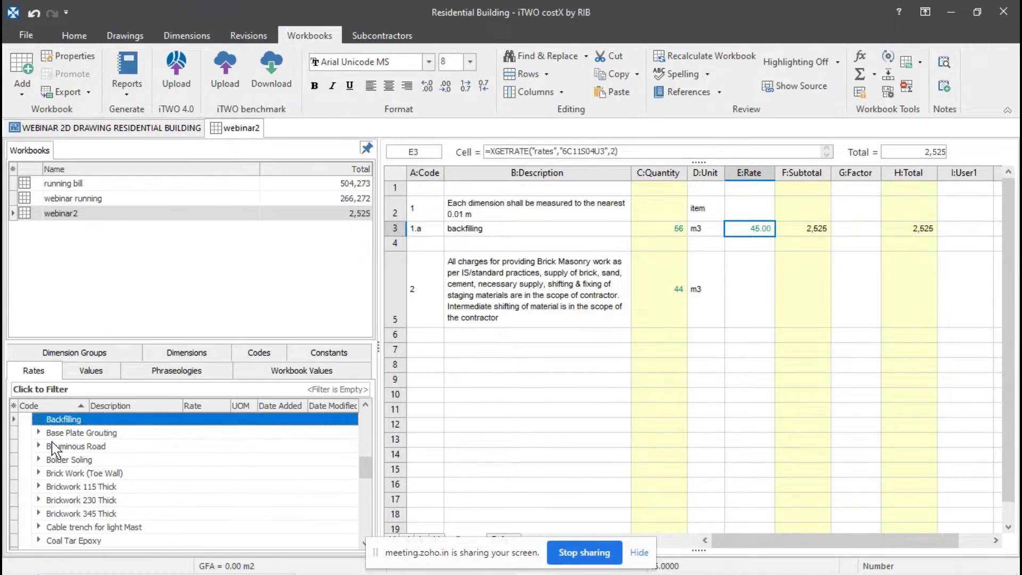
{"action": "scroll", "coordinate": [47, 467], "scroll_direction": "down", "scroll_amount": 3}
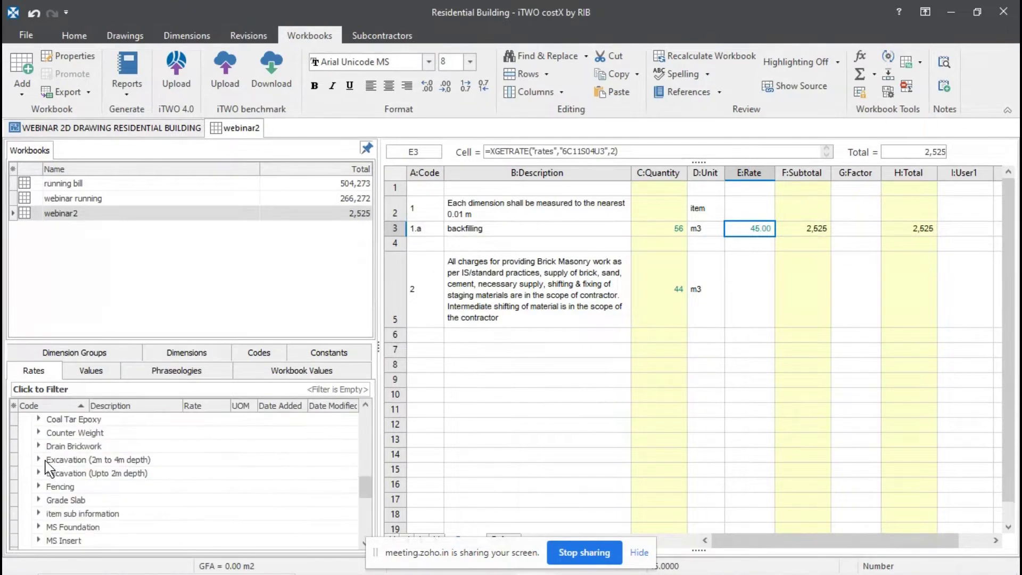
{"action": "scroll", "coordinate": [45, 461], "scroll_direction": "down", "scroll_amount": 6}
{"action": "scroll", "coordinate": [69, 499], "scroll_direction": "up", "scroll_amount": 12}
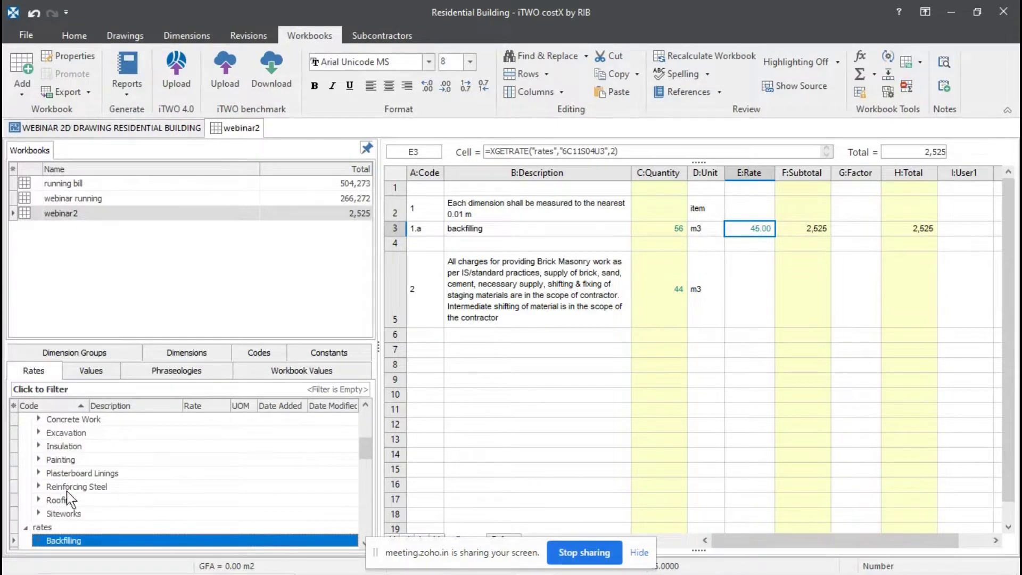
{"action": "scroll", "coordinate": [69, 499], "scroll_direction": "up", "scroll_amount": 3}
{"action": "scroll", "coordinate": [73, 514], "scroll_direction": "down", "scroll_amount": 3}
{"action": "scroll", "coordinate": [72, 509], "scroll_direction": "up", "scroll_amount": 3}
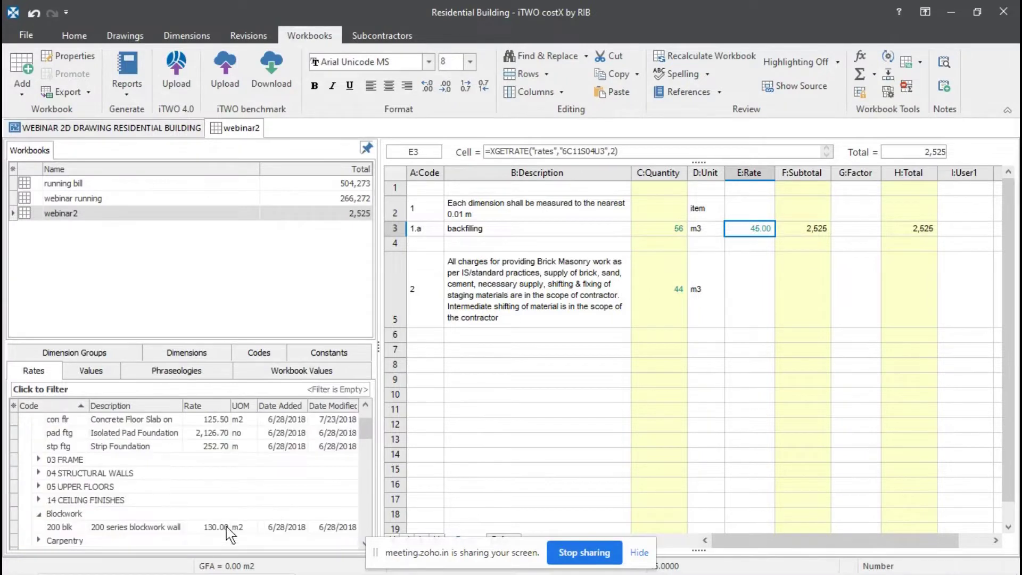
{"action": "left_click_drag", "start_coordinate": [213, 525], "coordinate": [741, 286]}
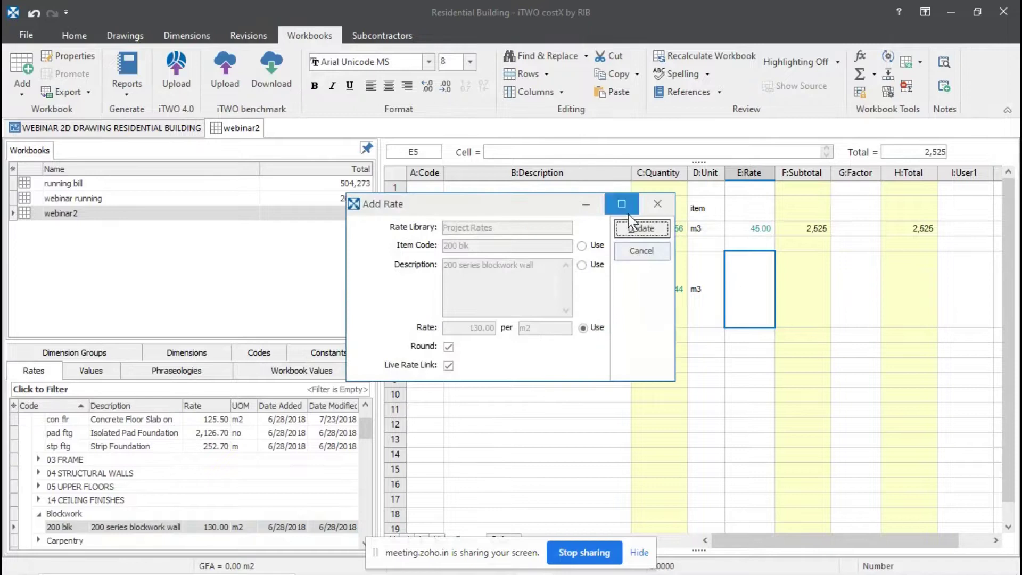
{"action": "left_click", "coordinate": [634, 225]}
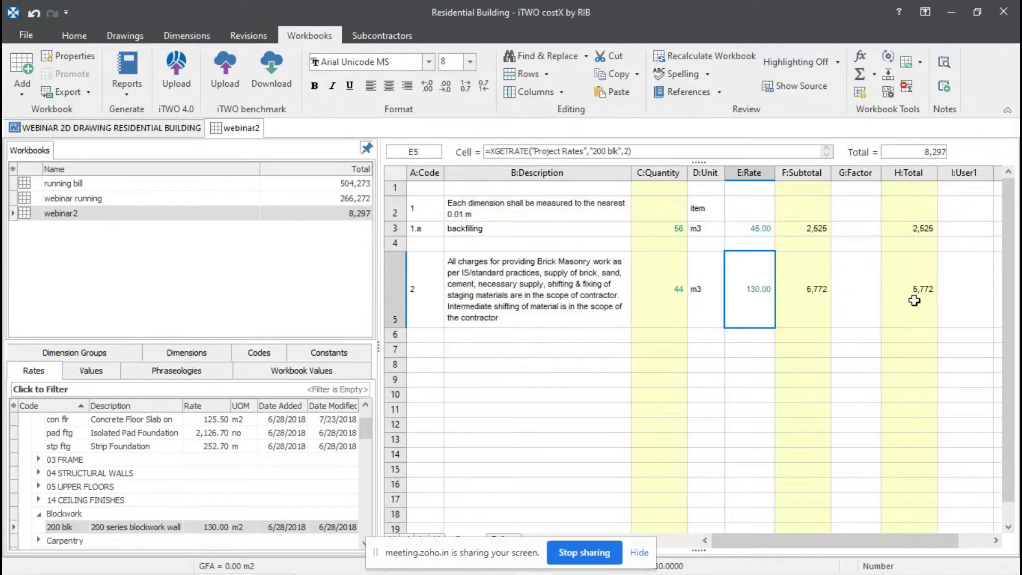
- Insert the concrete supply and laying phraseology from Concrete Works in SPHP Vizag Phraseology as a new item in row 7
{"action": "left_click", "coordinate": [91, 371]}
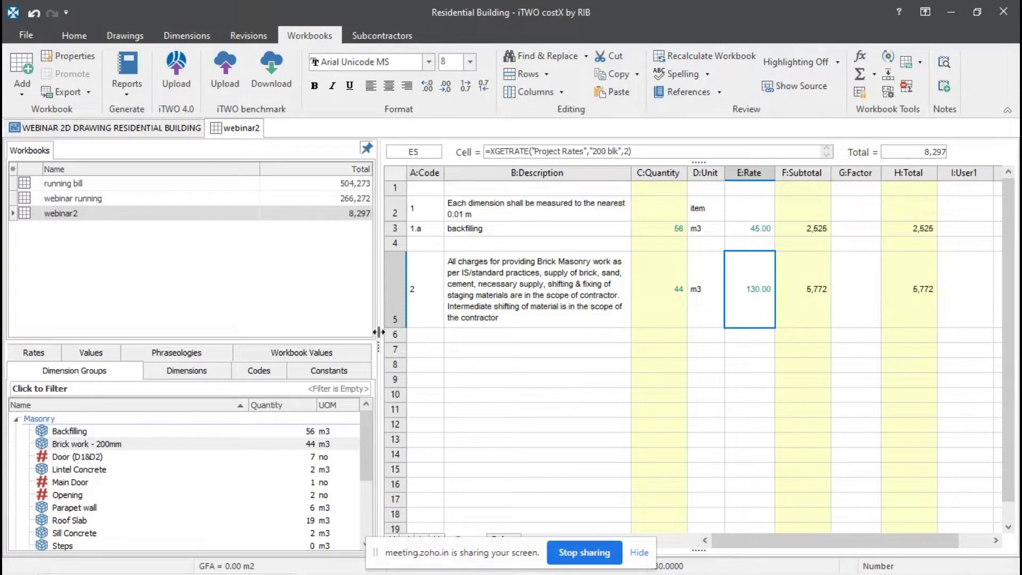
{"action": "left_click", "coordinate": [181, 353]}
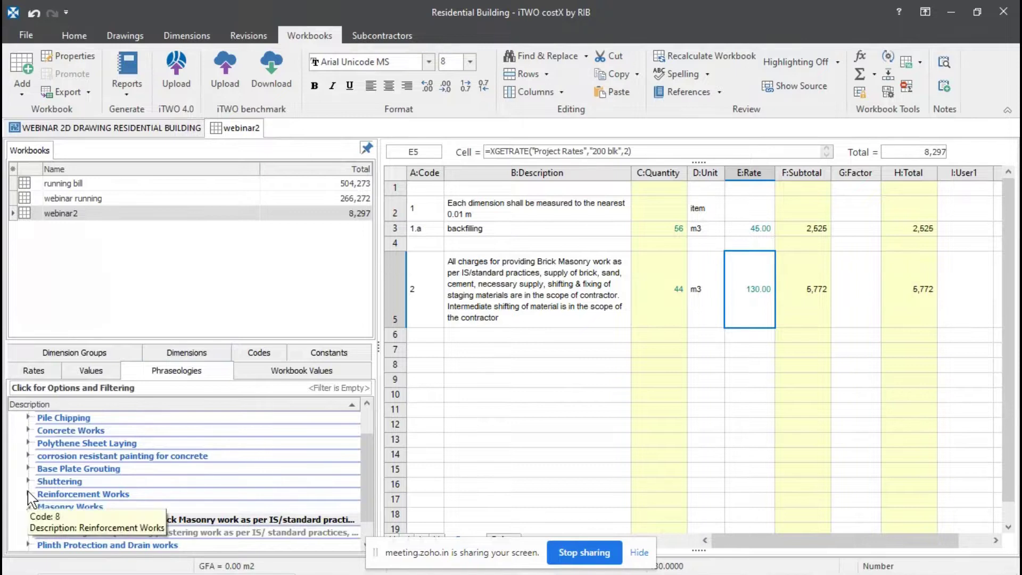
{"action": "scroll", "coordinate": [35, 469], "scroll_direction": "up", "scroll_amount": 1}
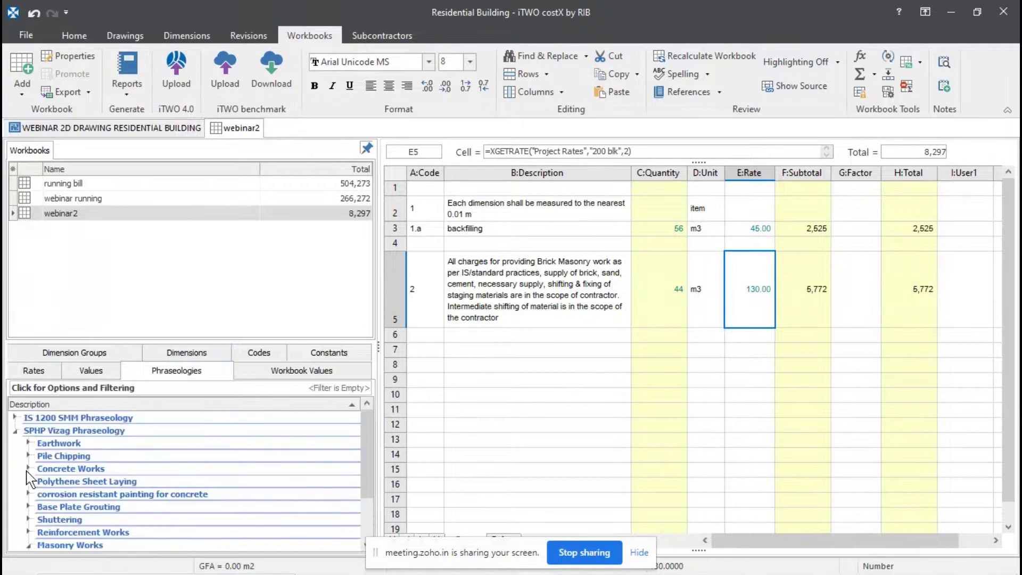
{"action": "left_click", "coordinate": [28, 468]}
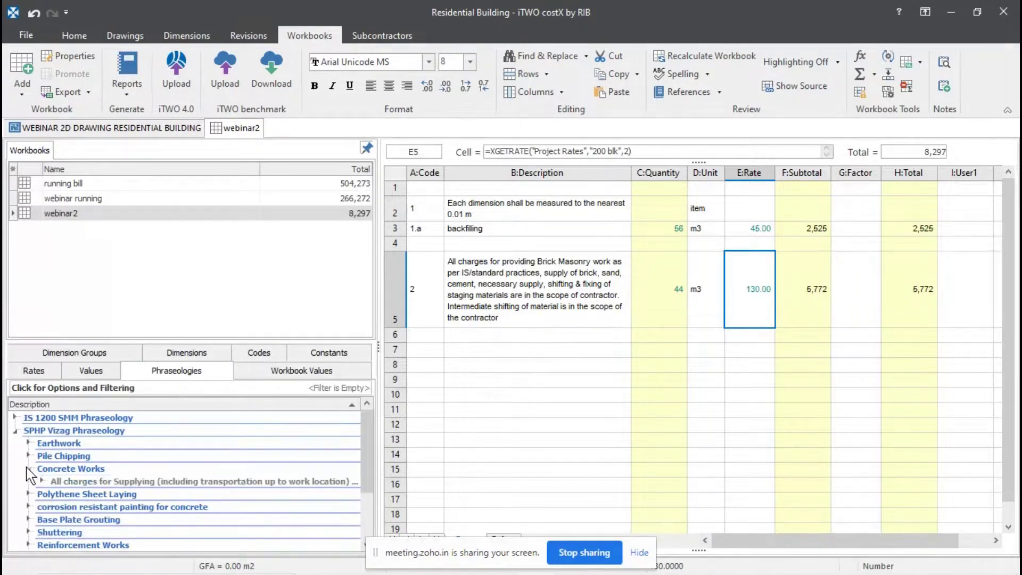
{"action": "left_click", "coordinate": [41, 481]}
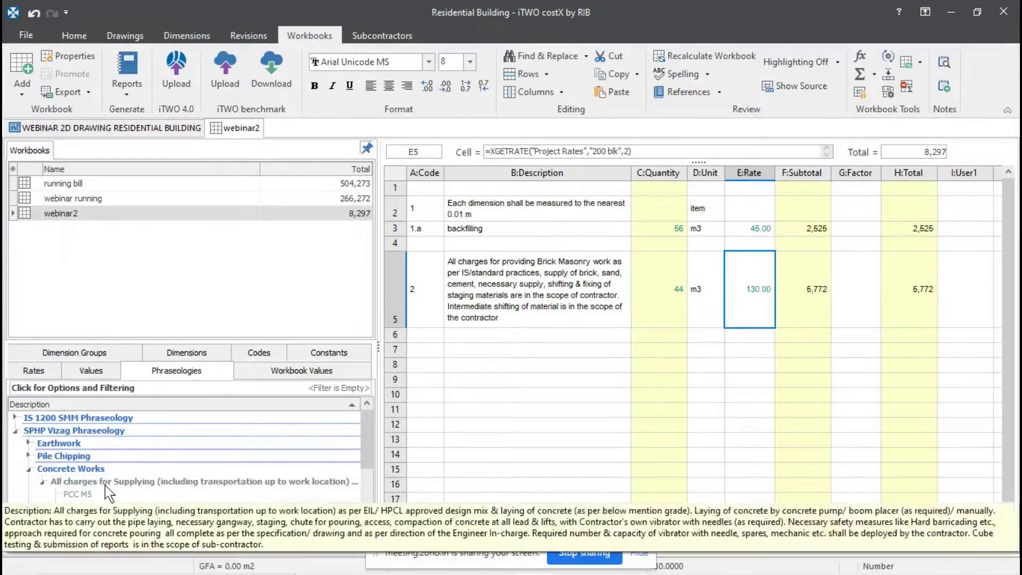
{"action": "left_click_drag", "start_coordinate": [105, 484], "coordinate": [479, 346]}
{"action": "scroll", "coordinate": [464, 353], "scroll_direction": "down", "scroll_amount": 5}
{"action": "scroll", "coordinate": [459, 383], "scroll_direction": "up", "scroll_amount": 4}
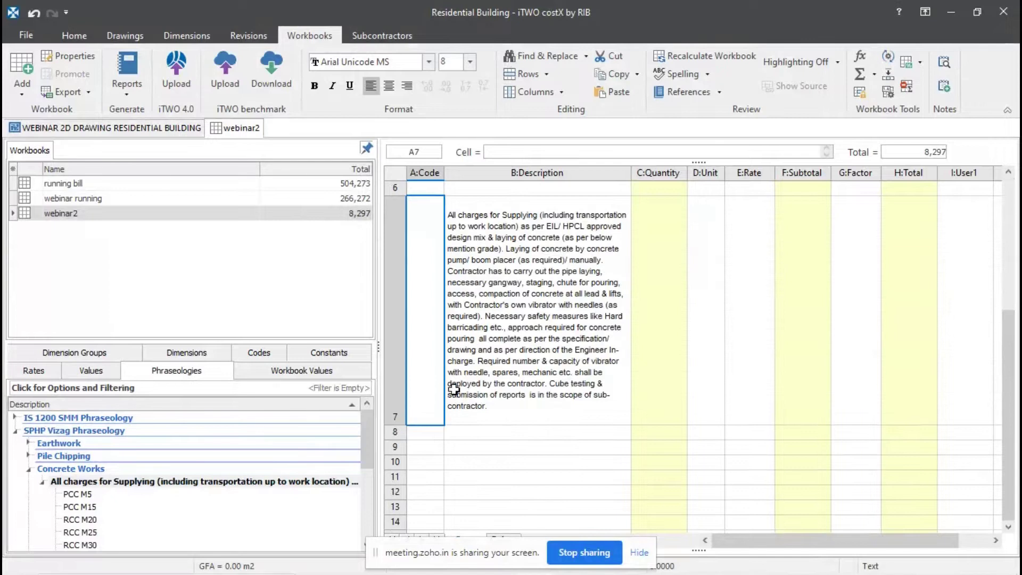
- Code the concrete item as 3 and add the RCC M30 and RCC M25 phraseologies in the two rows beneath it
{"action": "type", "text": "3"}
{"action": "key", "text": "Return"}
{"action": "type", "text": "3.a"}
{"action": "key", "text": "Return"}
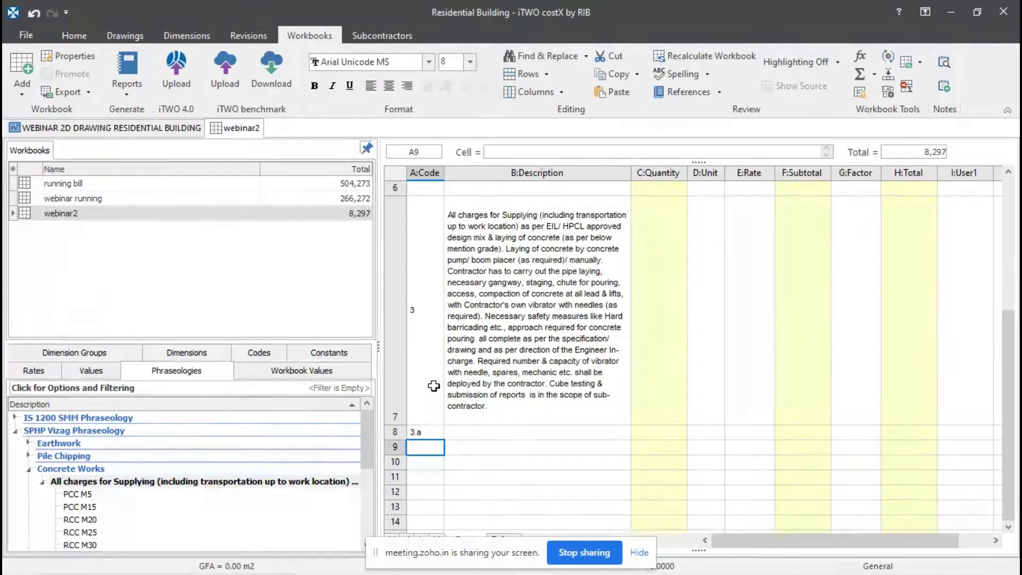
{"action": "left_click_drag", "start_coordinate": [95, 543], "coordinate": [530, 435]}
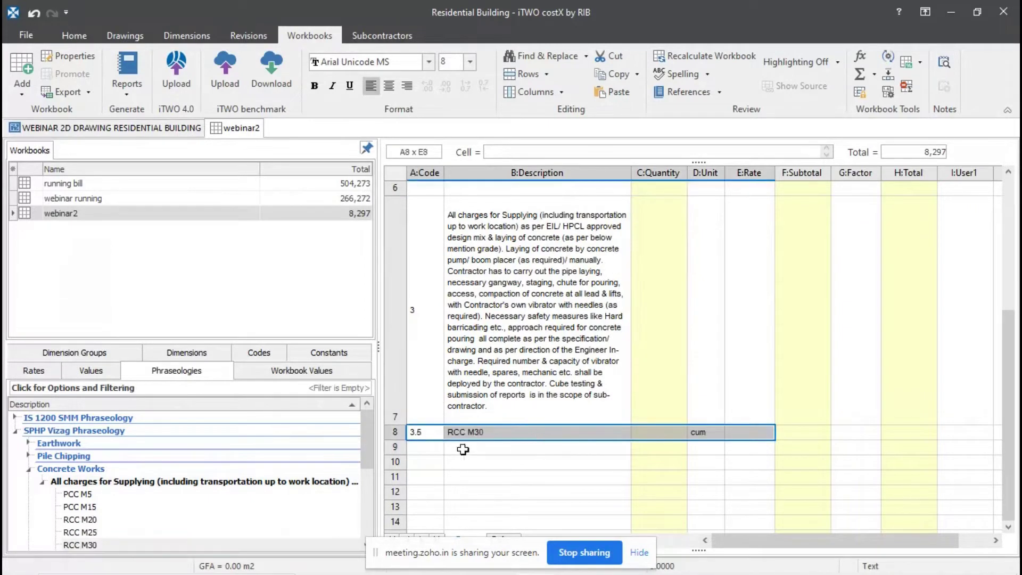
{"action": "left_click_drag", "start_coordinate": [93, 532], "coordinate": [484, 450]}
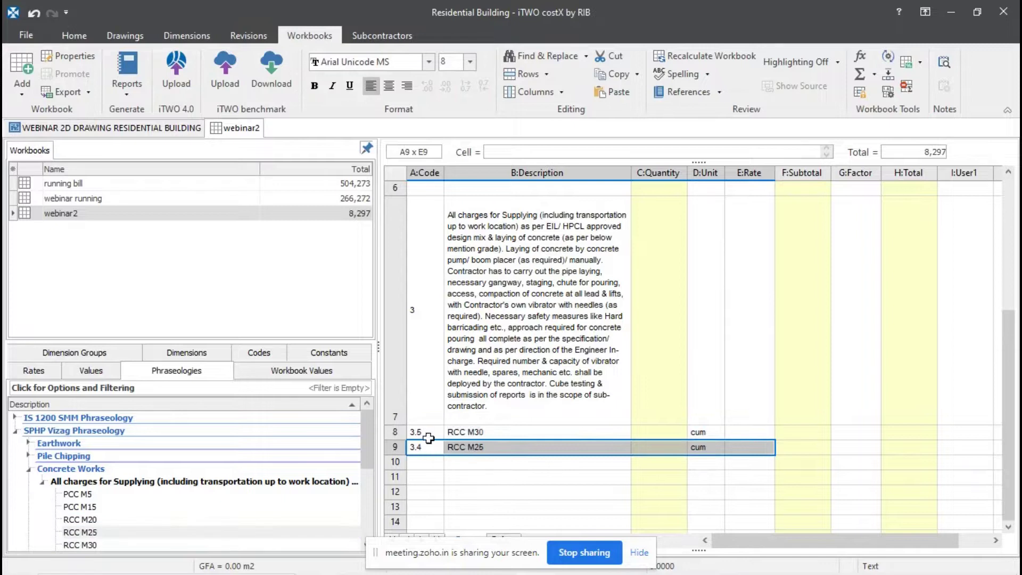
- Change the code of the RCC M30 item to 3.a and of the RCC M25 item to 3.b
{"action": "left_click", "coordinate": [425, 432]}
{"action": "left_click", "coordinate": [519, 152]}
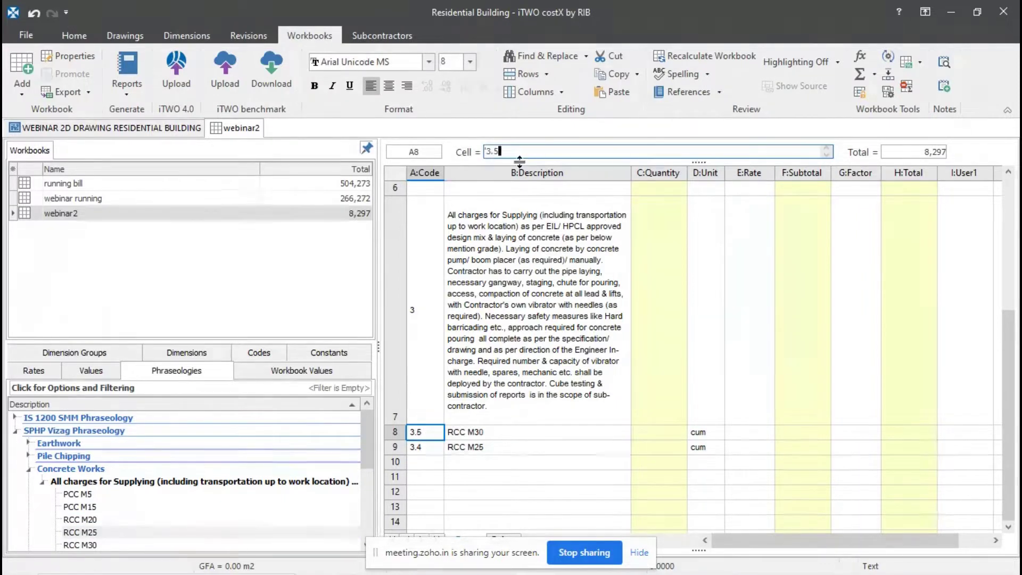
{"action": "type", "text": "a"}
{"action": "key", "text": "Return"}
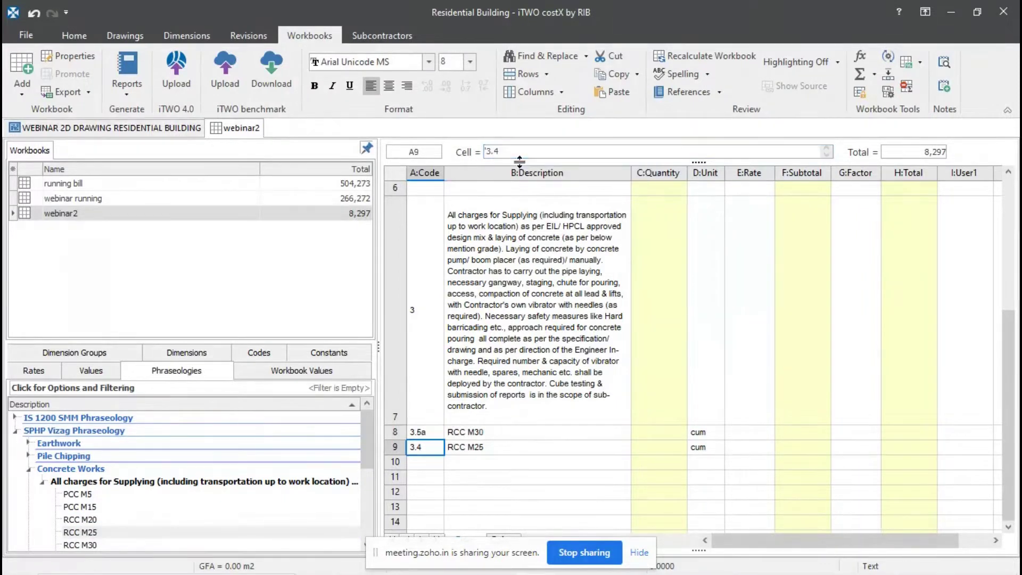
{"action": "left_click", "coordinate": [516, 151]}
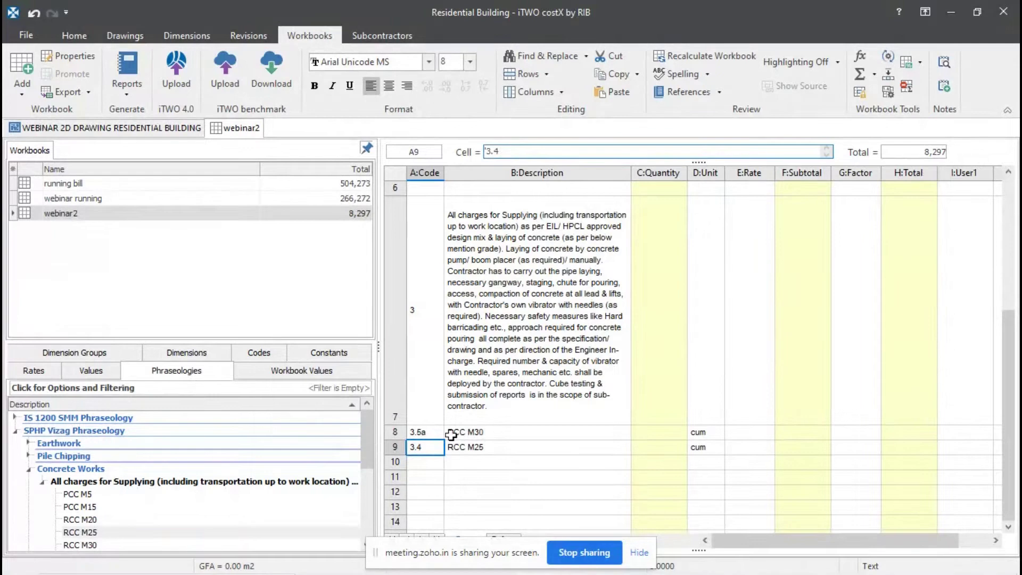
{"action": "left_click", "coordinate": [425, 432]}
{"action": "double_click", "coordinate": [427, 435]}
{"action": "key", "text": "BackSpace"}
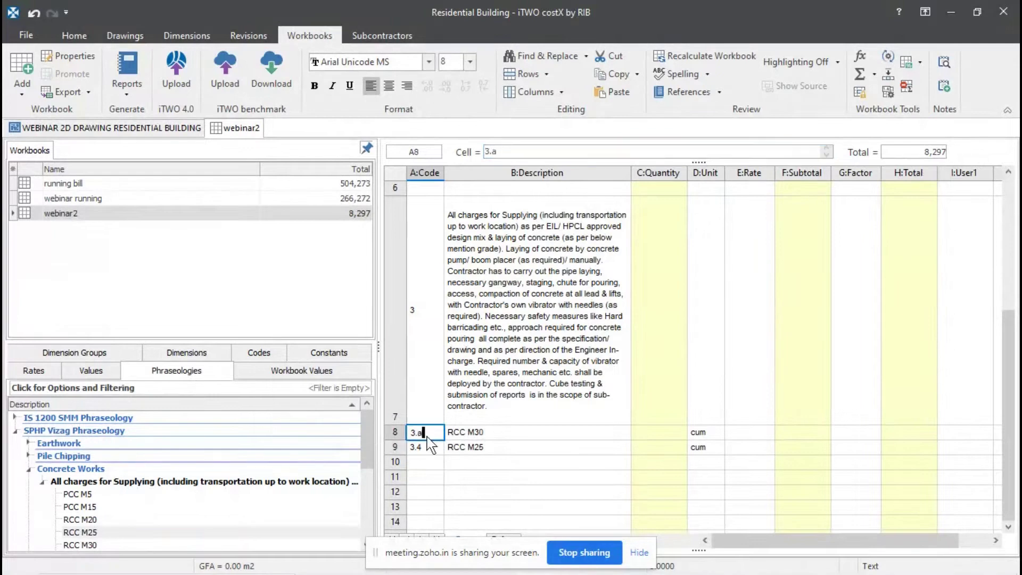
{"action": "key", "text": "Return"}
{"action": "double_click", "coordinate": [427, 439]}
{"action": "key", "text": "BackSpace"}
{"action": "type", "text": "b"}
{"action": "key", "text": "Return"}
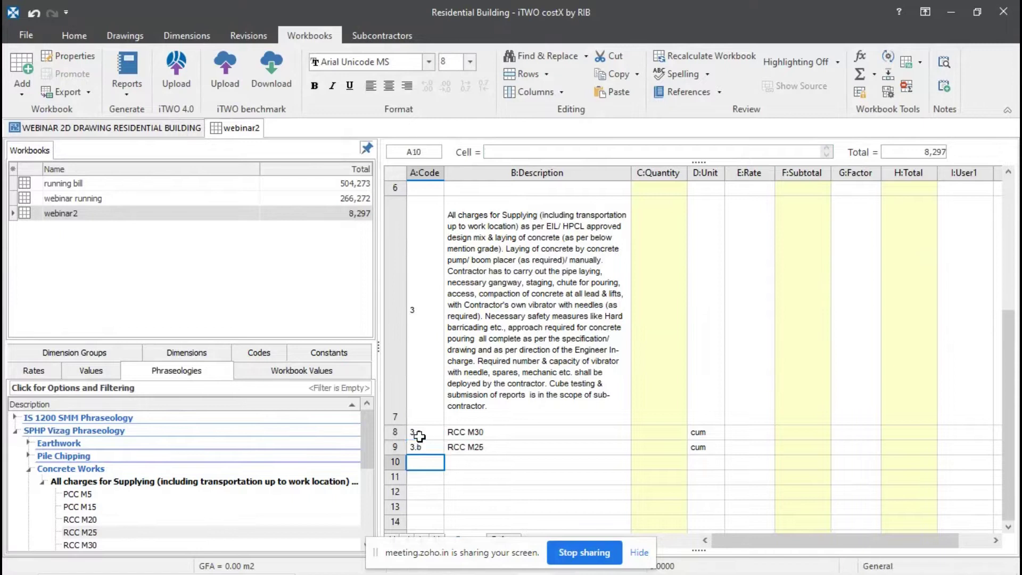
- Add the volumes of the structural Beam concrete and Column concrete dimension groups as live-linked quantities for items 3.b and 3.a respectively
{"action": "left_click", "coordinate": [51, 357]}
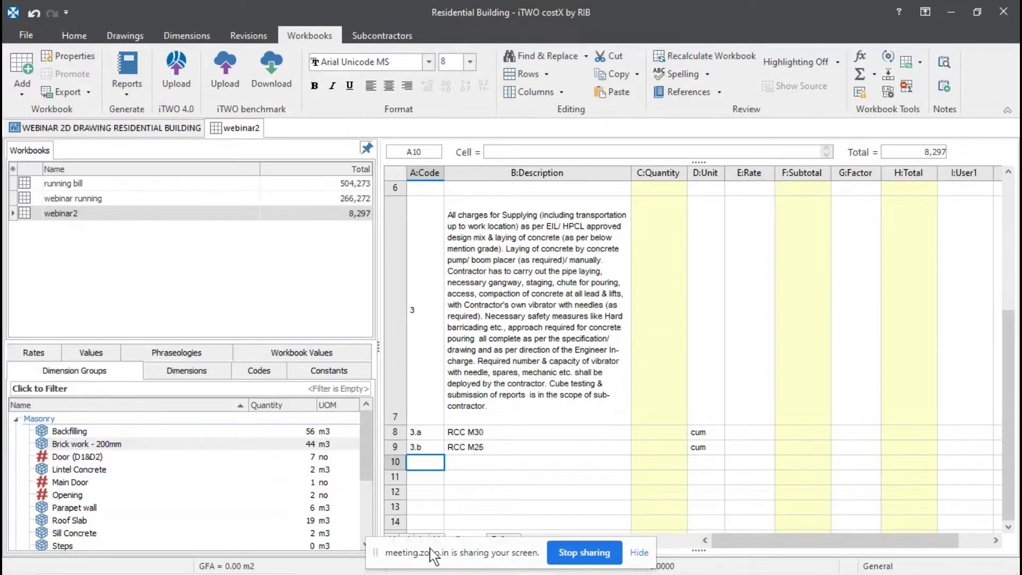
{"action": "left_click", "coordinate": [366, 543]}
{"action": "left_click", "coordinate": [366, 543]}
{"action": "left_click", "coordinate": [366, 543]}
{"action": "left_click", "coordinate": [367, 543]}
{"action": "left_click", "coordinate": [366, 543]}
{"action": "left_click", "coordinate": [366, 543]}
{"action": "left_click", "coordinate": [366, 543]}
{"action": "left_click", "coordinate": [366, 542]}
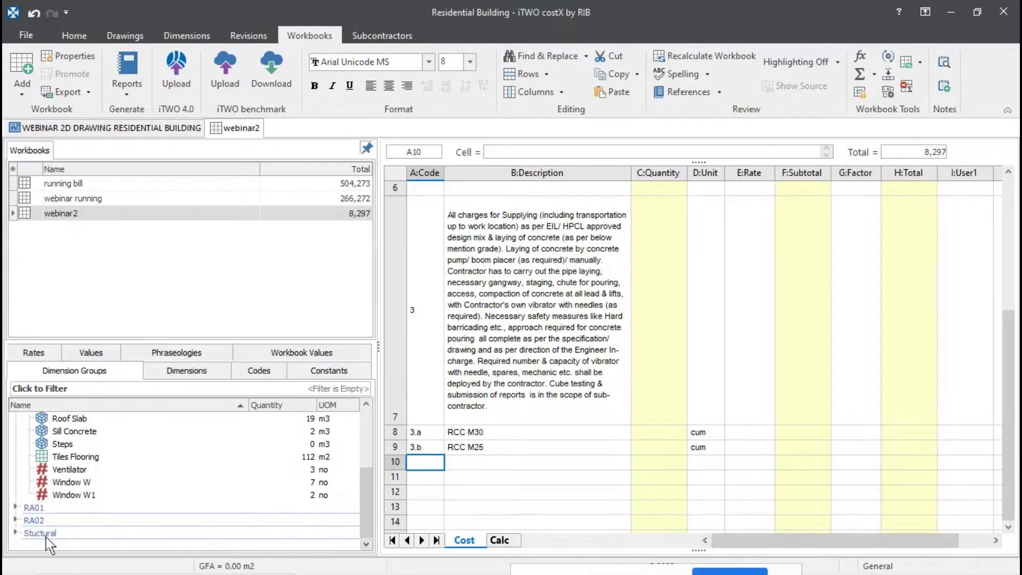
{"action": "left_click", "coordinate": [16, 533]}
{"action": "left_click", "coordinate": [371, 543]}
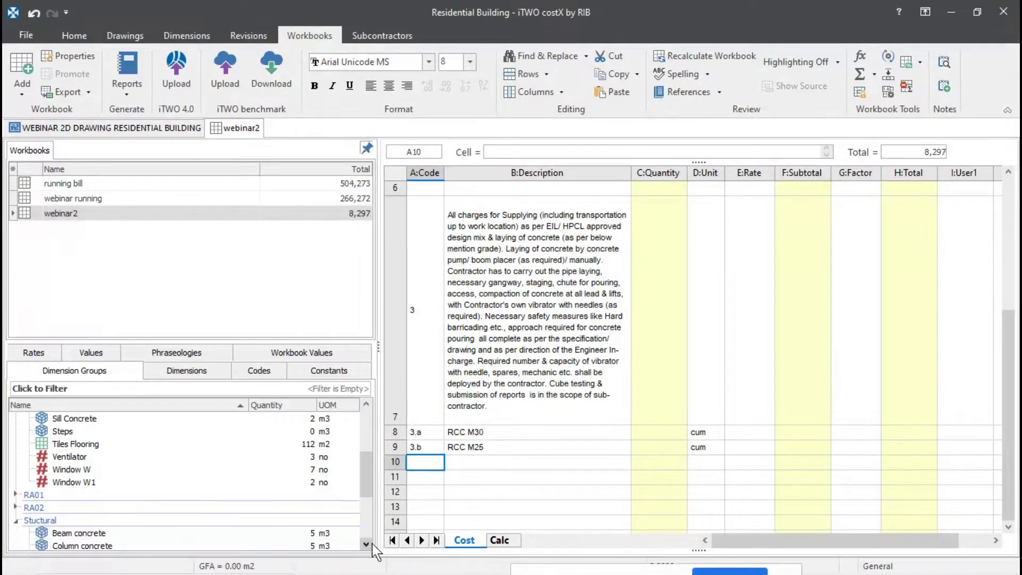
{"action": "left_click", "coordinate": [371, 543]}
{"action": "left_click", "coordinate": [371, 544]}
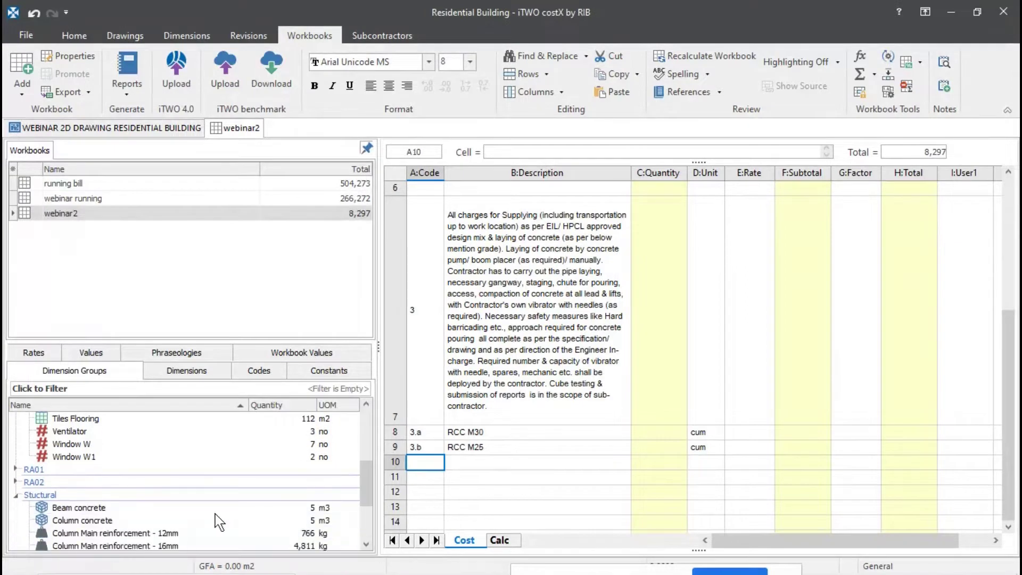
{"action": "mouse_move", "coordinate": [215, 514]}
{"action": "left_click_drag", "start_coordinate": [97, 508], "coordinate": [655, 446]}
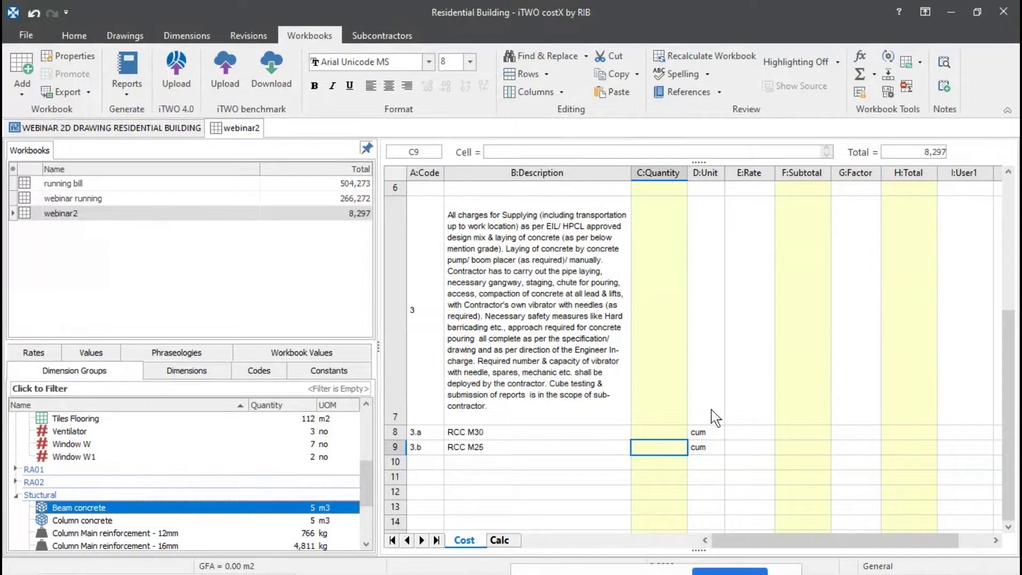
{"action": "left_click", "coordinate": [681, 137]}
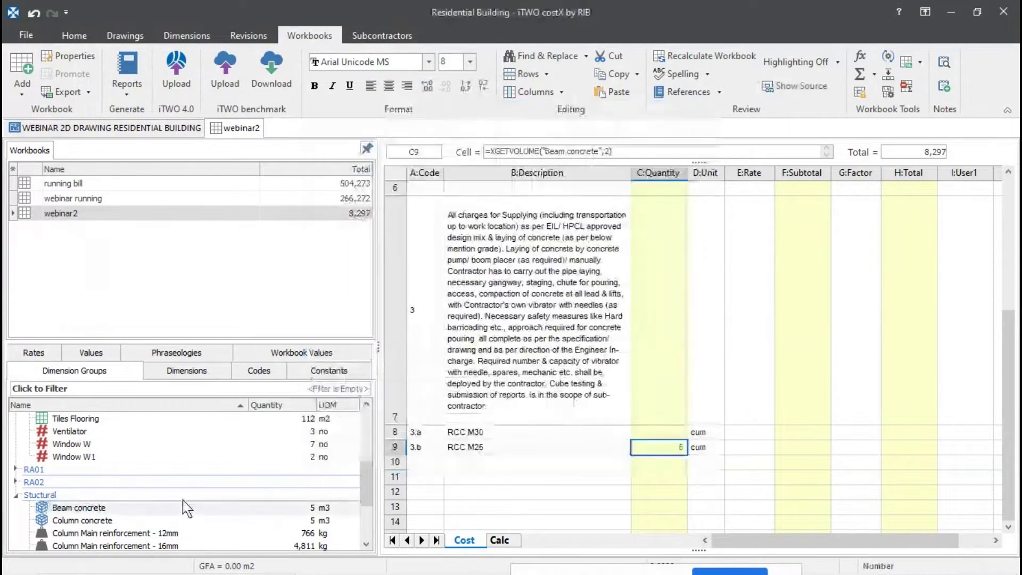
{"action": "left_click_drag", "start_coordinate": [91, 520], "coordinate": [660, 429]}
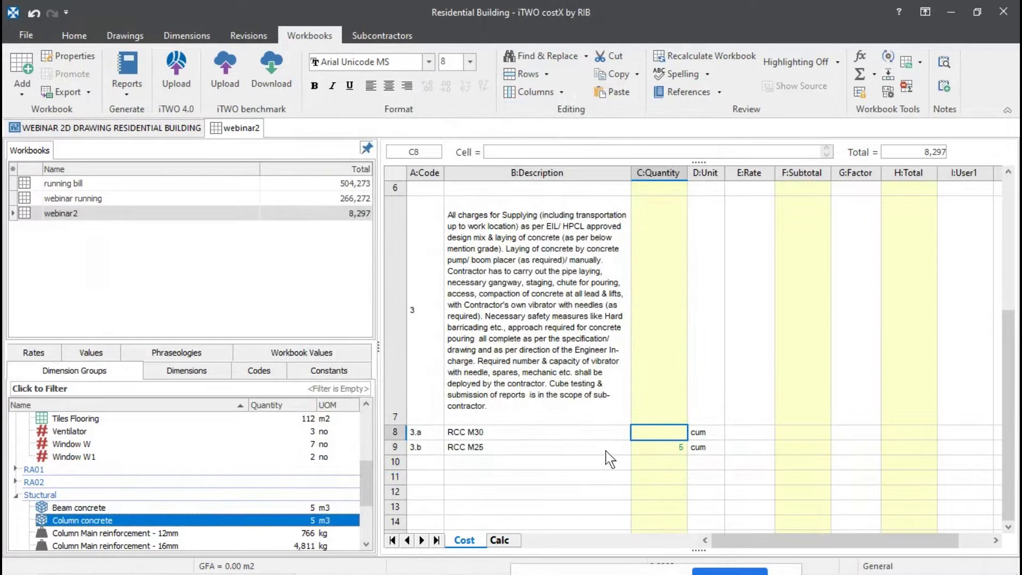
{"action": "left_click", "coordinate": [682, 137]}
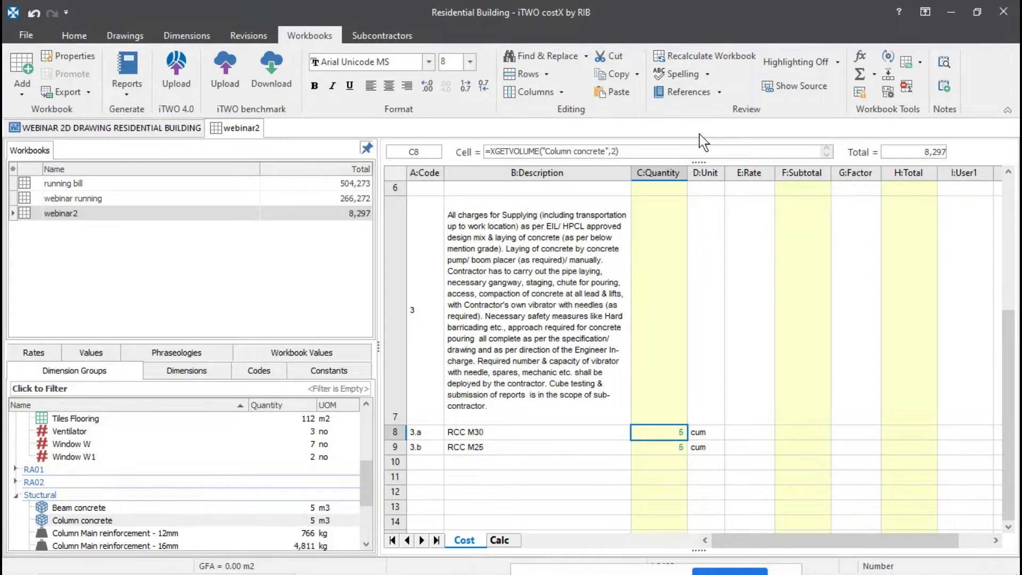
- Add the con 25 and con 30 rates from Concrete Work in Project Rates as rounded, live-linked rates for items 3.b and 3.a respectively
{"action": "left_click", "coordinate": [55, 355]}
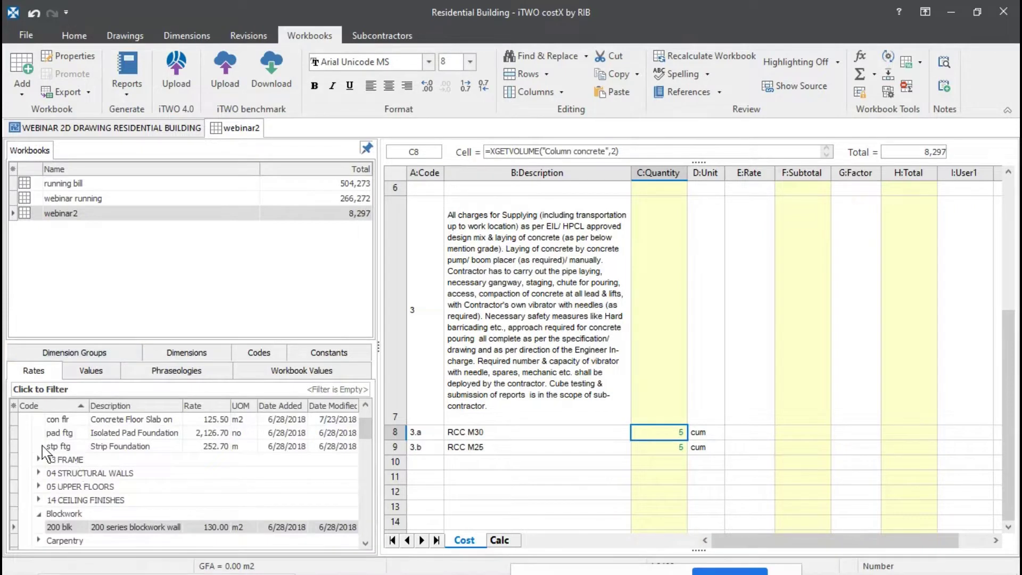
{"action": "scroll", "coordinate": [43, 446], "scroll_direction": "up", "scroll_amount": 1}
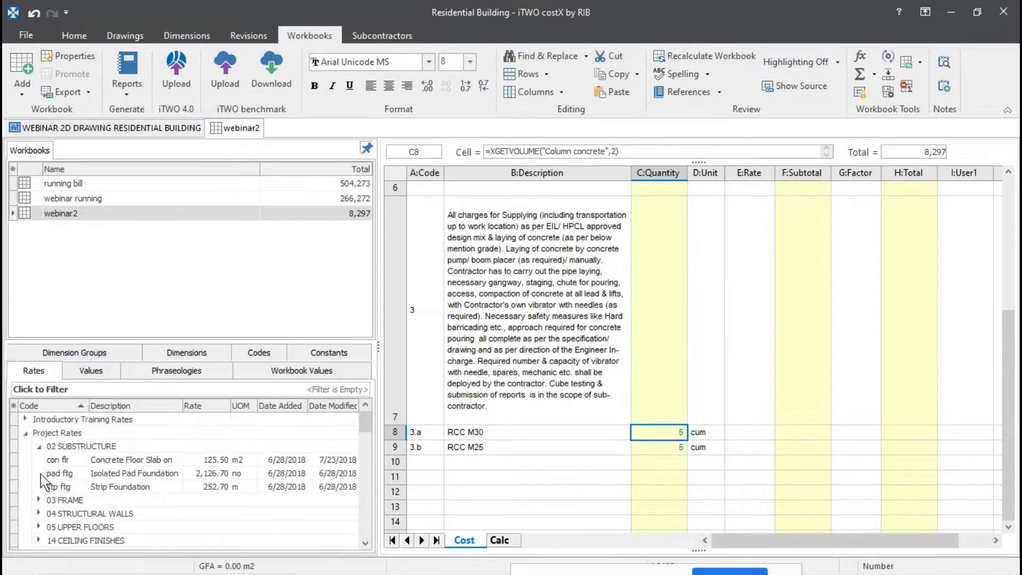
{"action": "scroll", "coordinate": [52, 511], "scroll_direction": "down", "scroll_amount": 3}
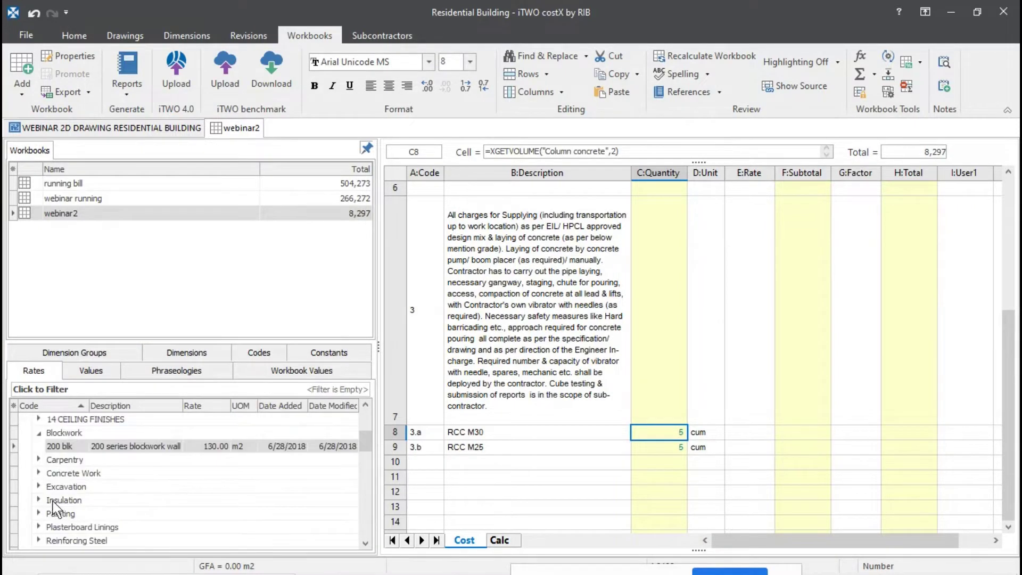
{"action": "left_click", "coordinate": [39, 473]}
{"action": "scroll", "coordinate": [91, 541], "scroll_direction": "down", "scroll_amount": 3}
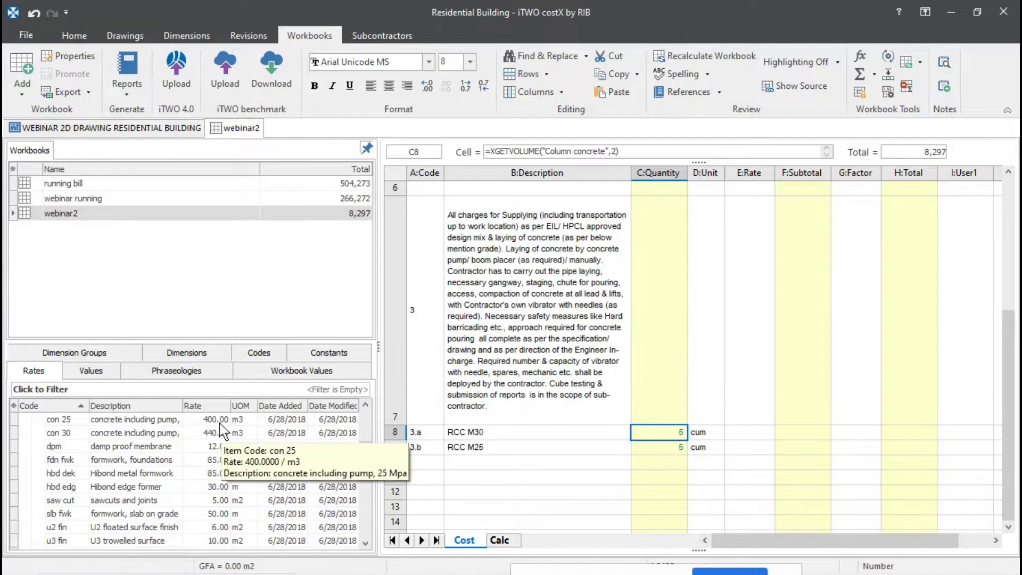
{"action": "left_click_drag", "start_coordinate": [221, 424], "coordinate": [755, 457]}
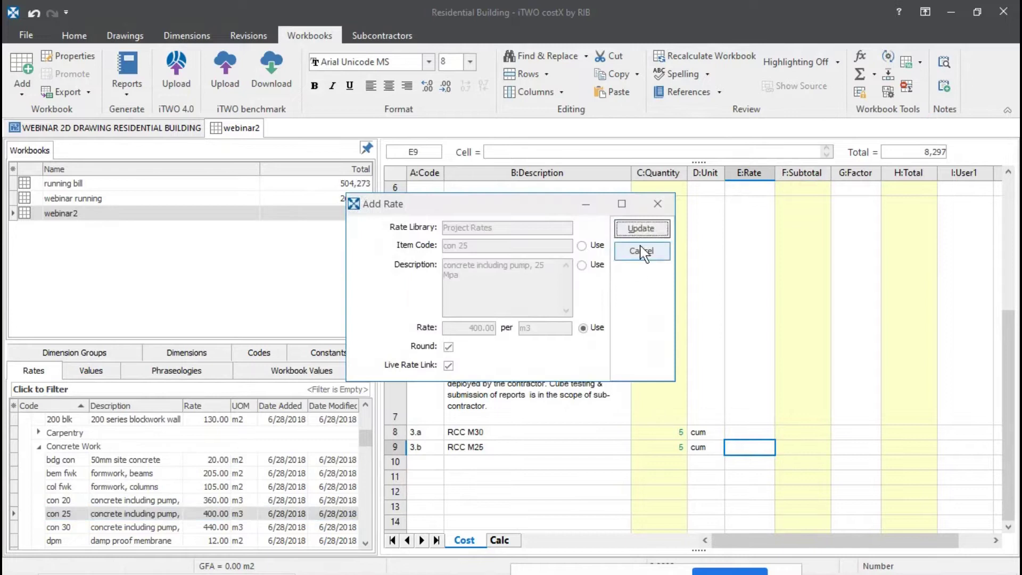
{"action": "left_click", "coordinate": [642, 232]}
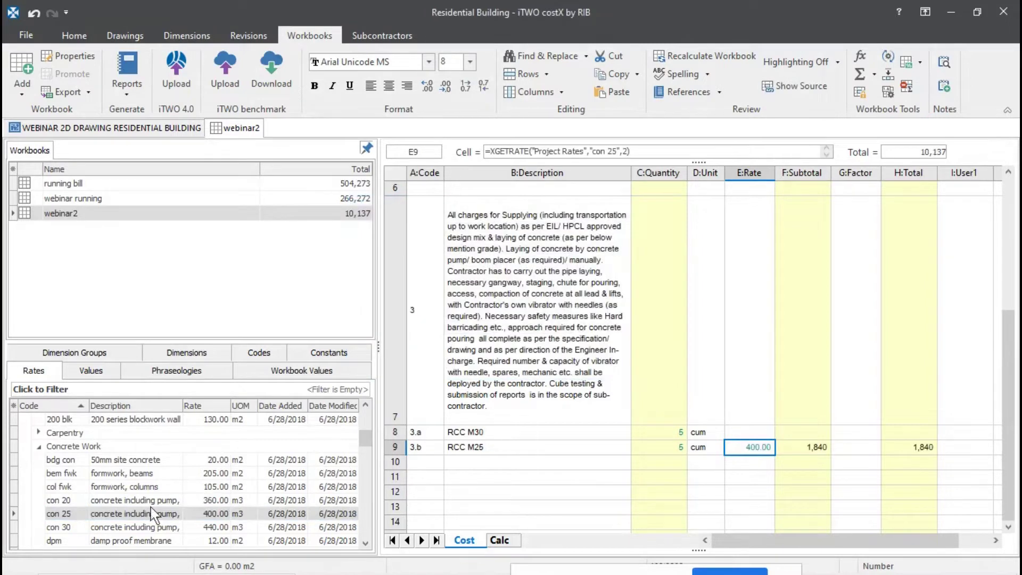
{"action": "left_click_drag", "start_coordinate": [139, 527], "coordinate": [771, 440]}
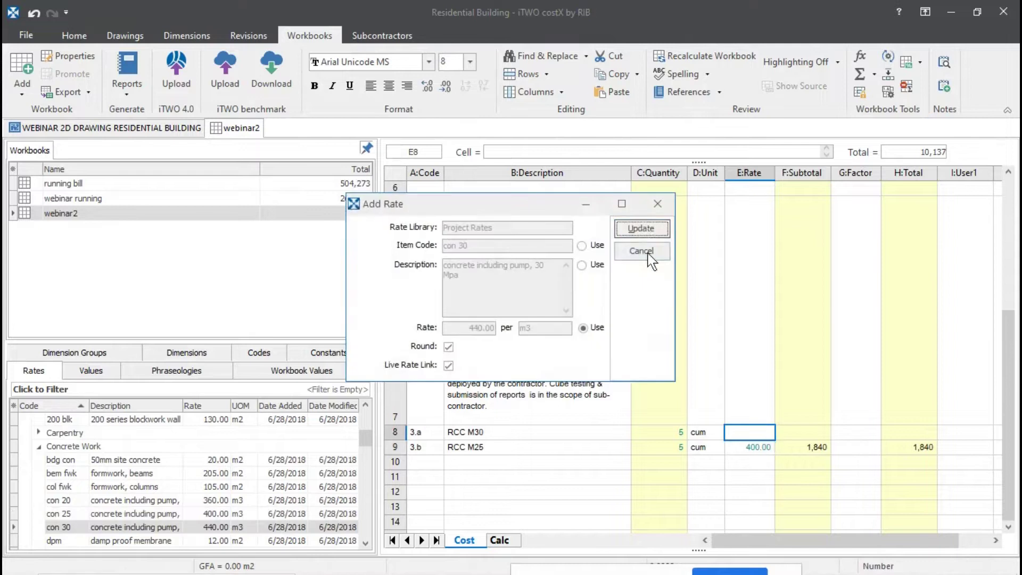
{"action": "left_click", "coordinate": [642, 229]}
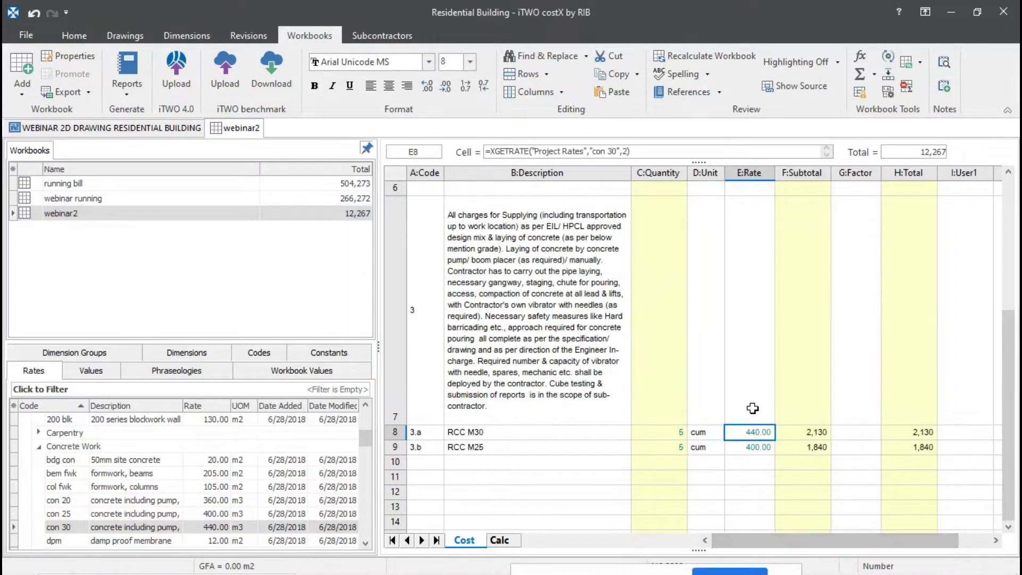
- Review the rates and subtotals of all bill items and the user columns beyond the Total column
{"action": "scroll", "coordinate": [755, 407], "scroll_direction": "down", "scroll_amount": 3}
{"action": "scroll", "coordinate": [756, 407], "scroll_direction": "up", "scroll_amount": 4}
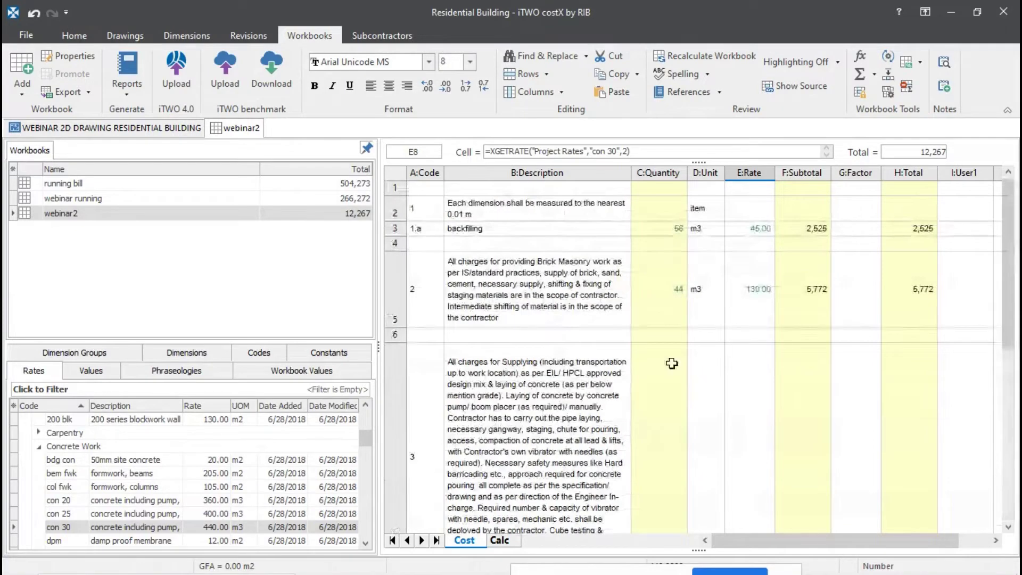
{"action": "scroll", "coordinate": [723, 289], "scroll_direction": "down", "scroll_amount": 1}
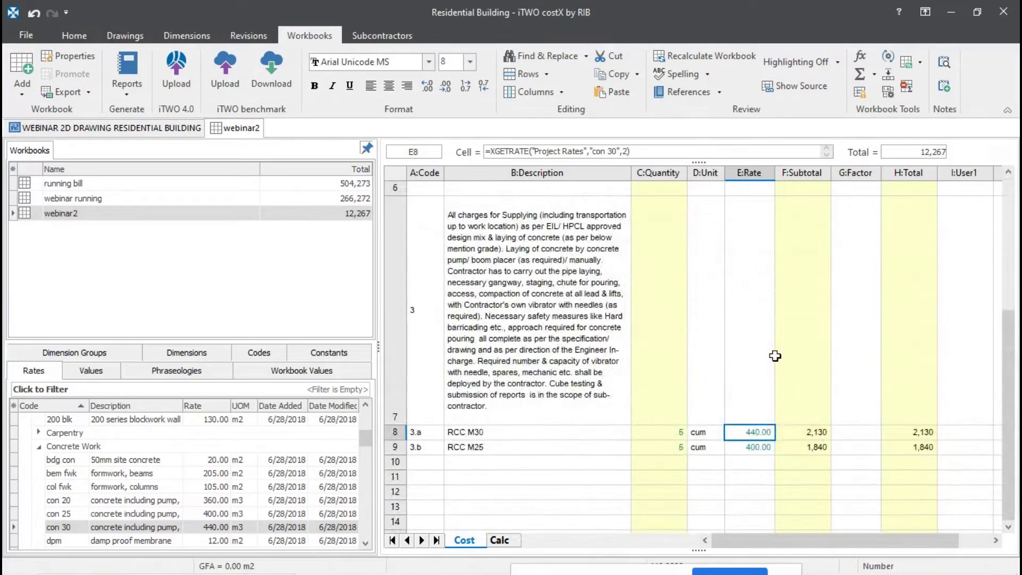
{"action": "left_click", "coordinate": [818, 433]}
{"action": "left_click", "coordinate": [765, 437]}
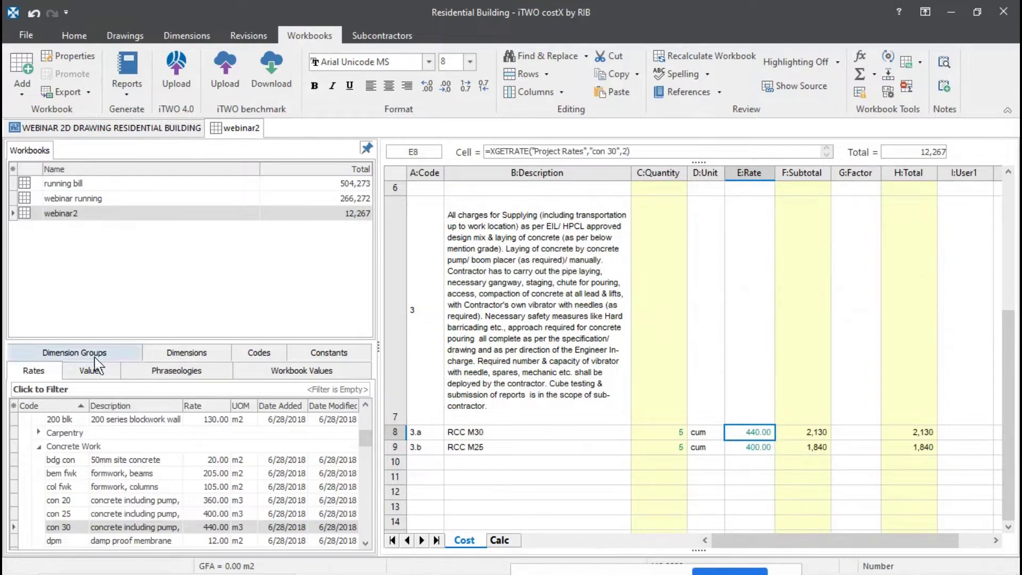
{"action": "left_click_drag", "start_coordinate": [800, 535], "coordinate": [829, 546]}
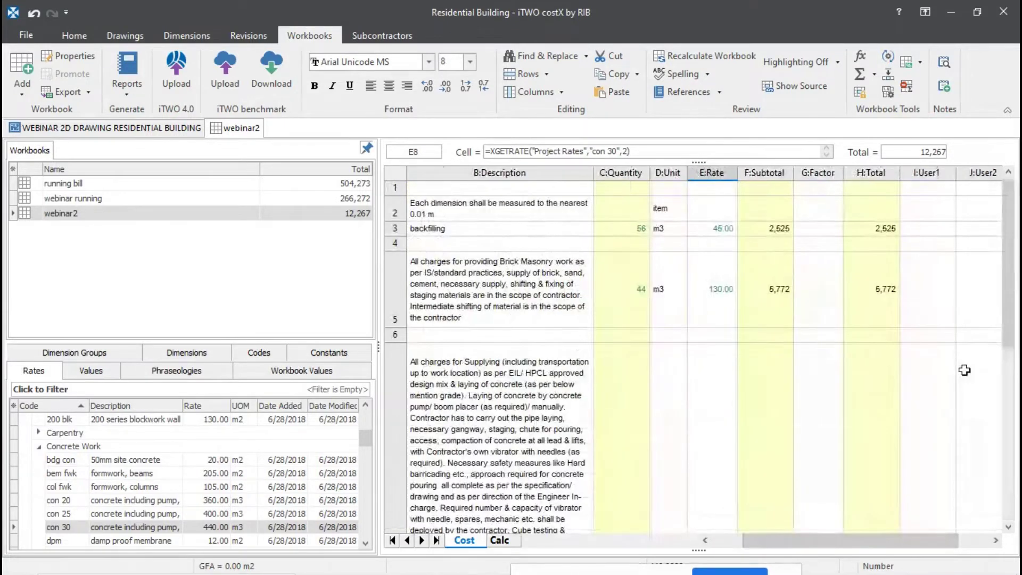
{"action": "left_click_drag", "start_coordinate": [921, 544], "coordinate": [936, 549]}
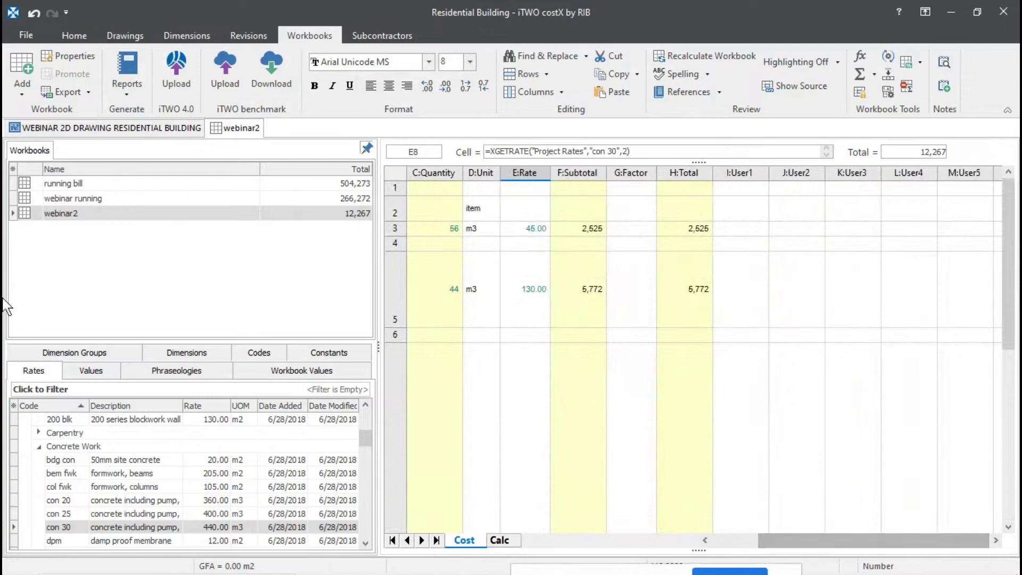
- In the webinar2 workbook properties, rename column User1 as RA01, User2 as TOTAL and User3 as CUMULATIVE
{"action": "left_click", "coordinate": [80, 60]}
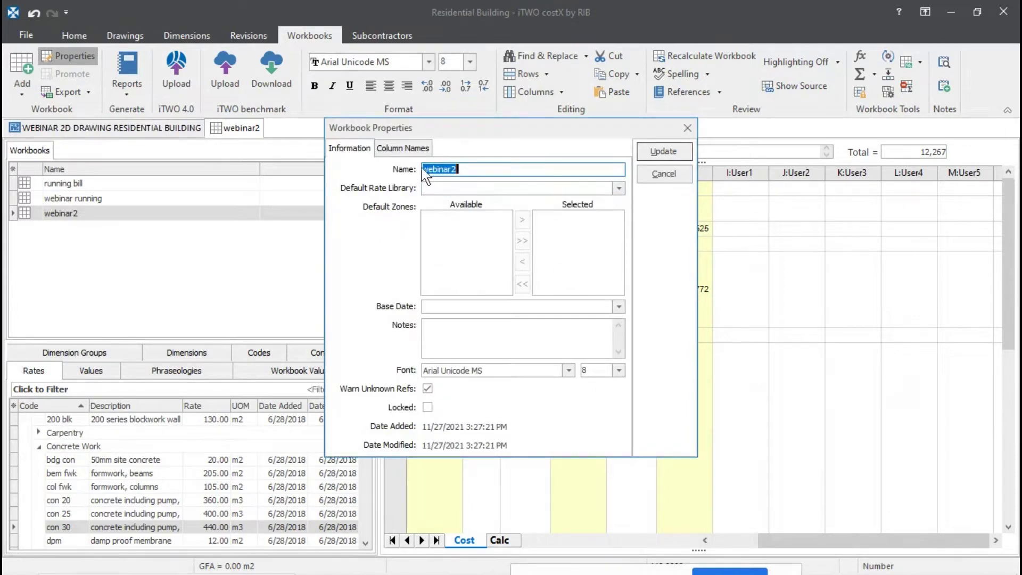
{"action": "left_click", "coordinate": [420, 150]}
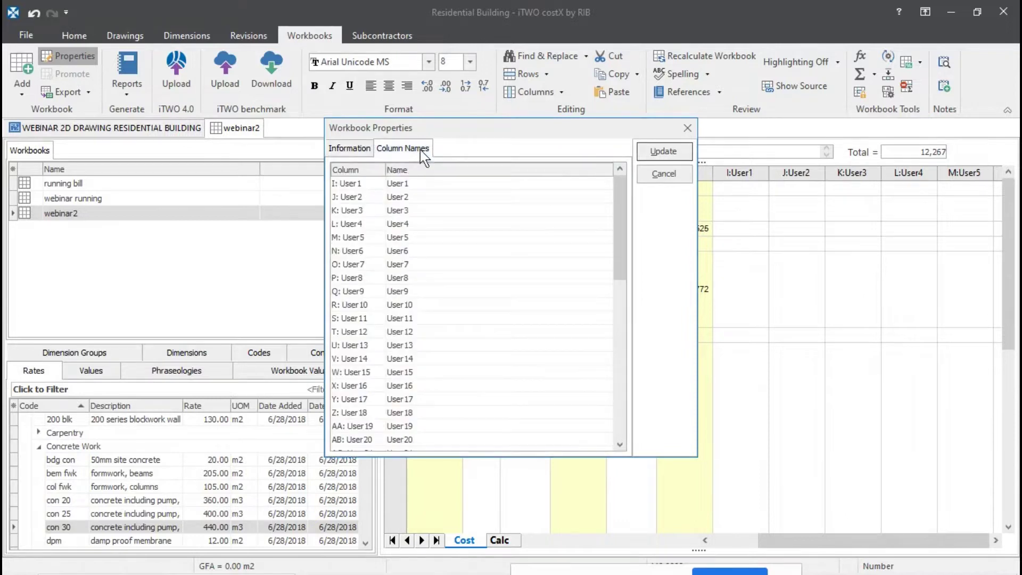
{"action": "double_click", "coordinate": [420, 183]}
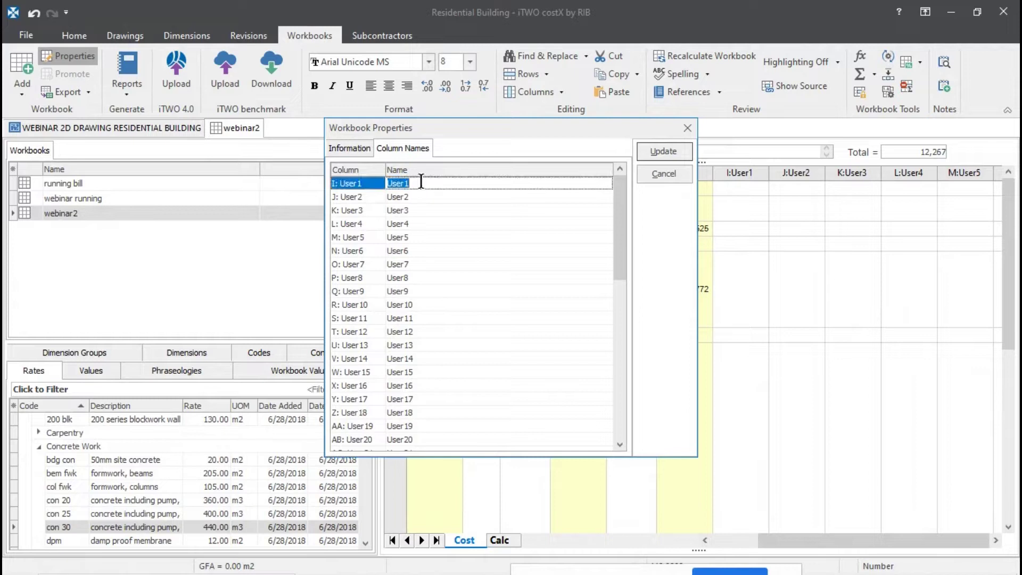
{"action": "type", "text": "RA01"}
{"action": "double_click", "coordinate": [427, 201]}
{"action": "type", "text": "TOT"}
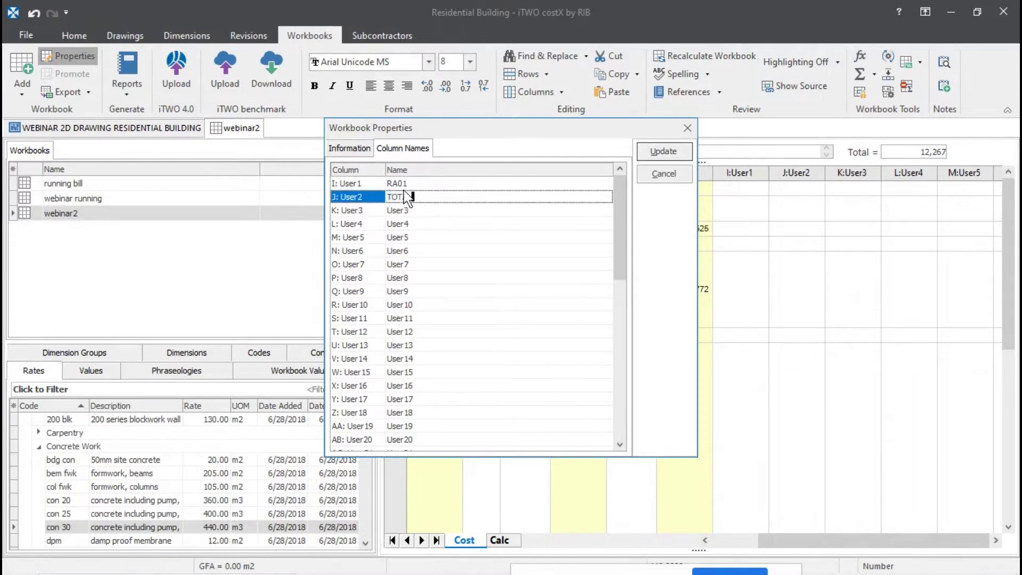
{"action": "double_click", "coordinate": [433, 214]}
{"action": "type", "text": "R"}
{"action": "key", "text": "BackSpace"}
{"action": "key", "text": "BackSpace"}
{"action": "type", "text": "CUMULATIVE"}
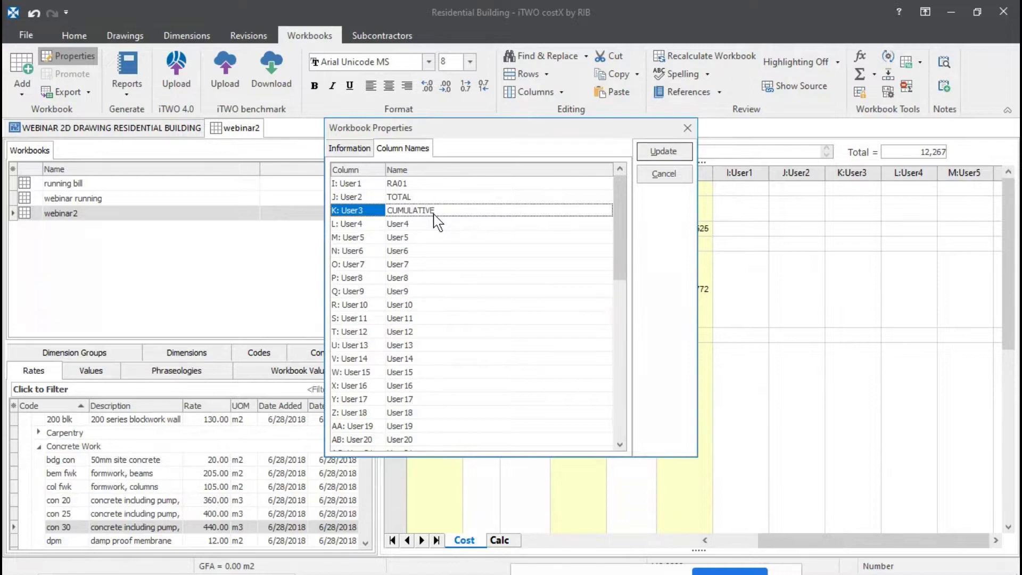
- Rename column User5 as RA02, User6 as TOTAL and User7 as CUMULATIVE
{"action": "left_click", "coordinate": [431, 237]}
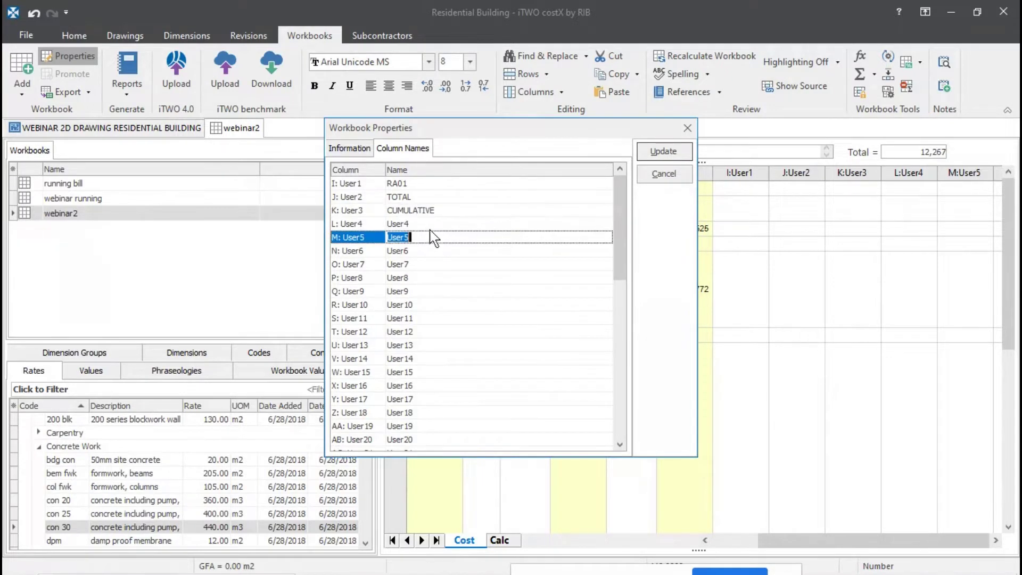
{"action": "type", "text": "RA02"}
{"action": "left_click", "coordinate": [429, 254]}
{"action": "type", "text": "TOTAL"}
{"action": "left_click", "coordinate": [419, 265]}
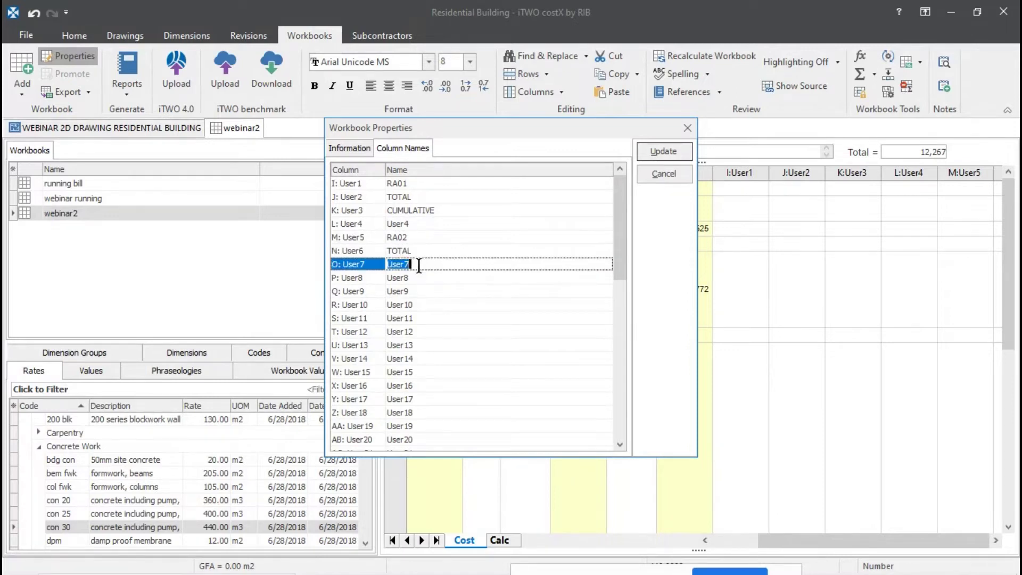
{"action": "type", "text": "CUm"}
{"action": "key", "text": "BackSpace"}
{"action": "type", "text": "MULATIVE"}
- Rename column User8 as TOTAL QTY GIVEN OUT and apply the new column names to the workbook
{"action": "left_click", "coordinate": [431, 274]}
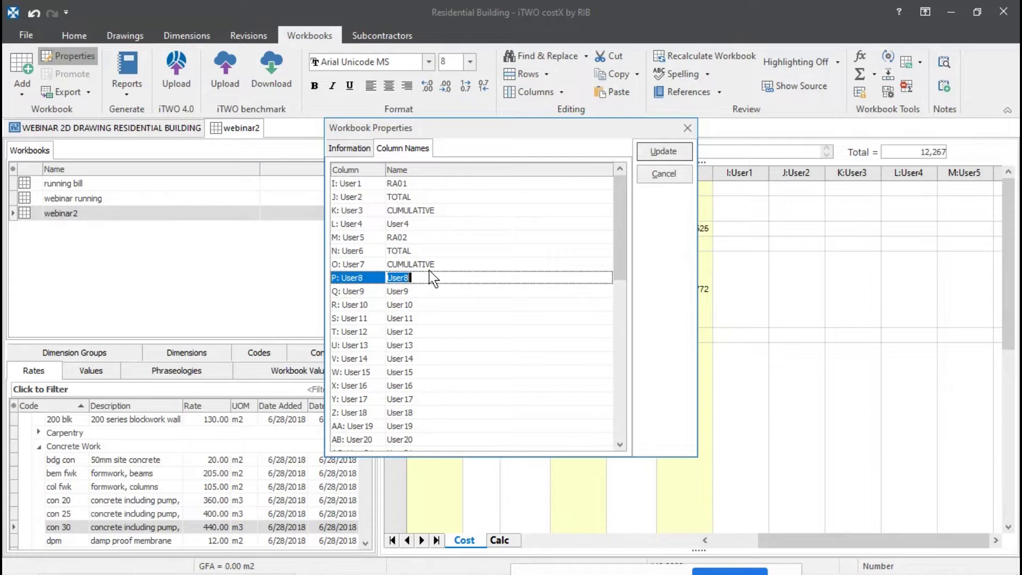
{"action": "type", "text": "TOAT"}
{"action": "key", "text": "BackSpace"}
{"action": "key", "text": "BackSpace"}
{"action": "type", "text": "TAL QTY GIVEN OUT"}
{"action": "key", "text": "Return"}
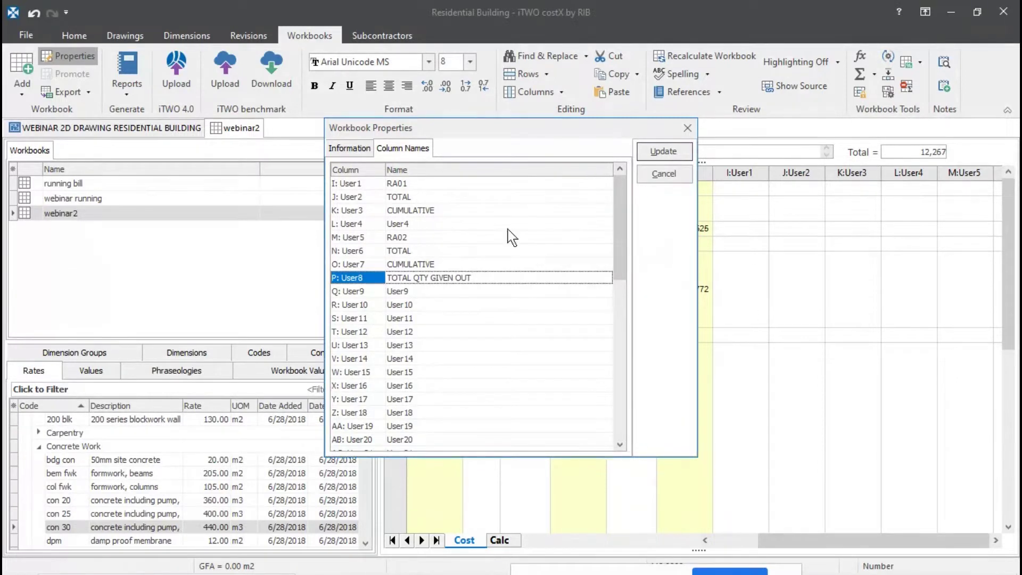
{"action": "left_click", "coordinate": [665, 154]}
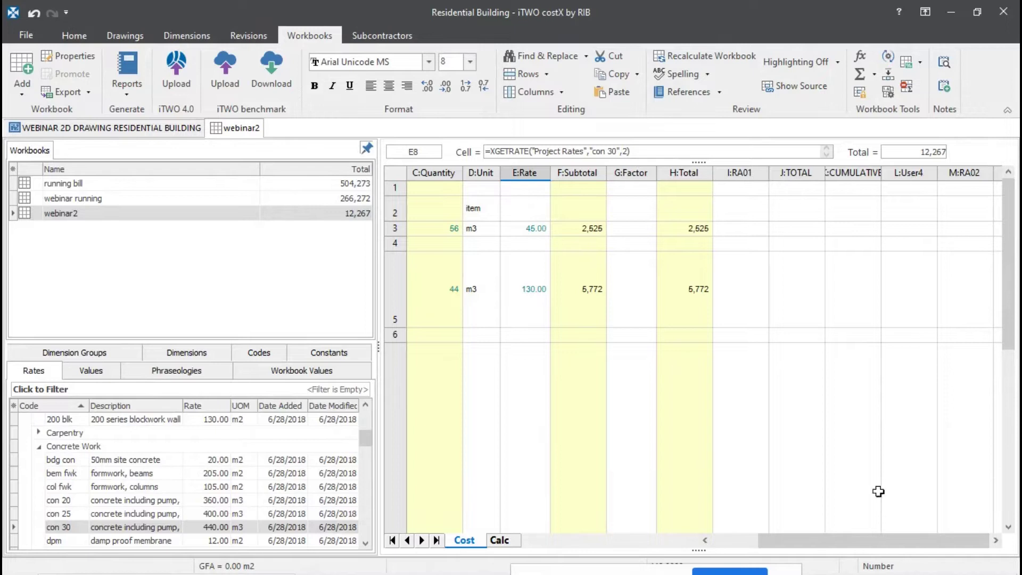
- Inspect the backfilling item's linked quantity and its RA01 cell on the Cost sheet
{"action": "mouse_move", "coordinate": [870, 541]}
{"action": "left_mouse_down"}
{"action": "mouse_move", "coordinate": [808, 549]}
{"action": "mouse_move", "coordinate": [881, 540]}
{"action": "left_mouse_up"}
{"action": "left_click", "coordinate": [742, 228]}
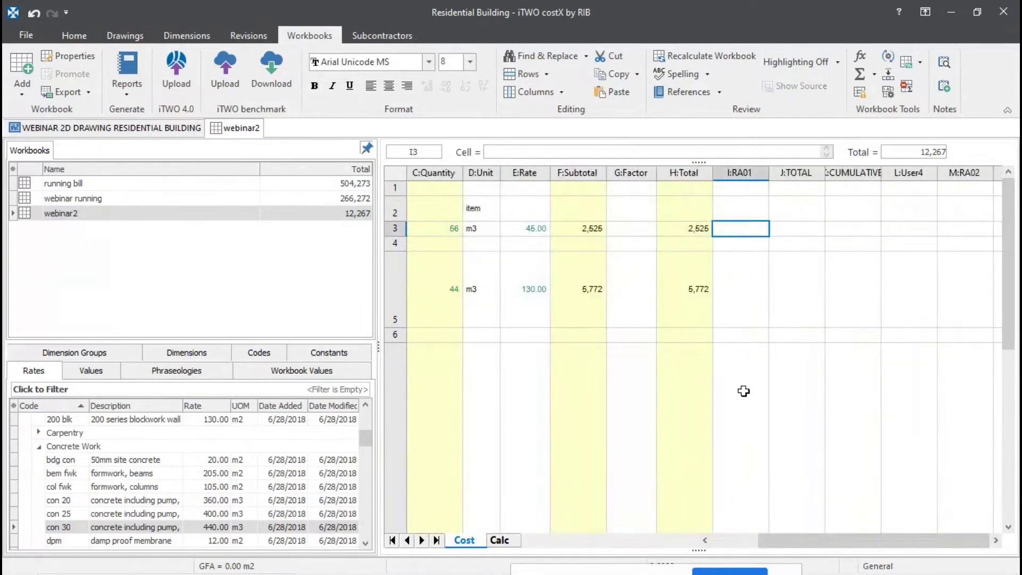
{"action": "mouse_move", "coordinate": [814, 547]}
{"action": "left_mouse_down"}
{"action": "mouse_move", "coordinate": [771, 547]}
{"action": "mouse_move", "coordinate": [799, 544]}
{"action": "left_mouse_up"}
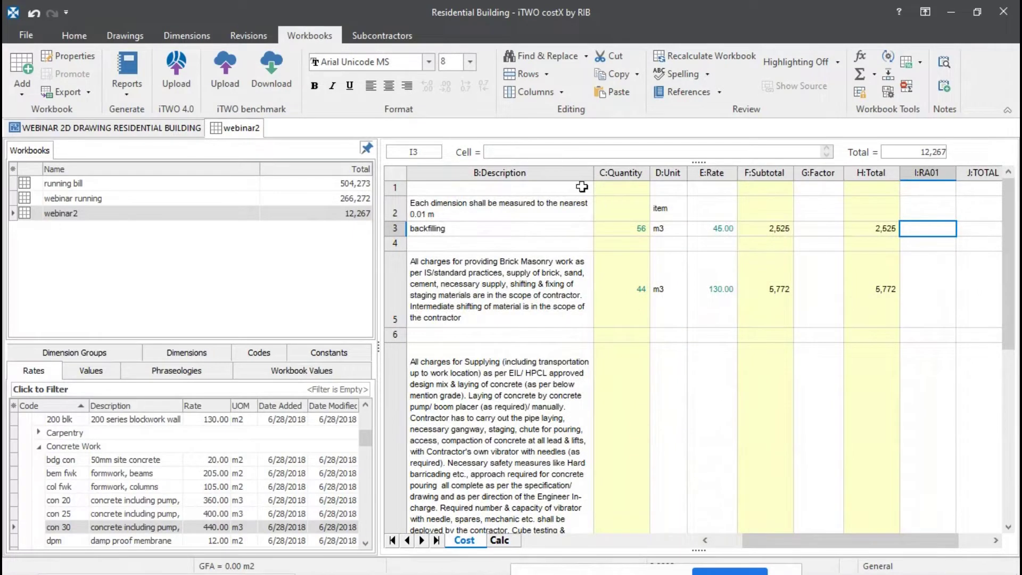
{"action": "left_click", "coordinate": [630, 228]}
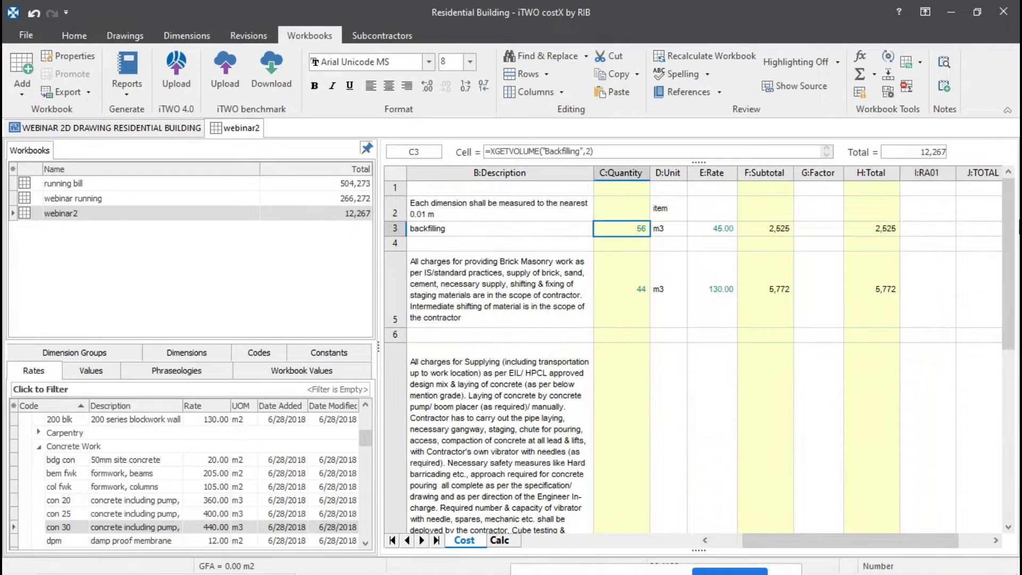
{"action": "left_click", "coordinate": [944, 228]}
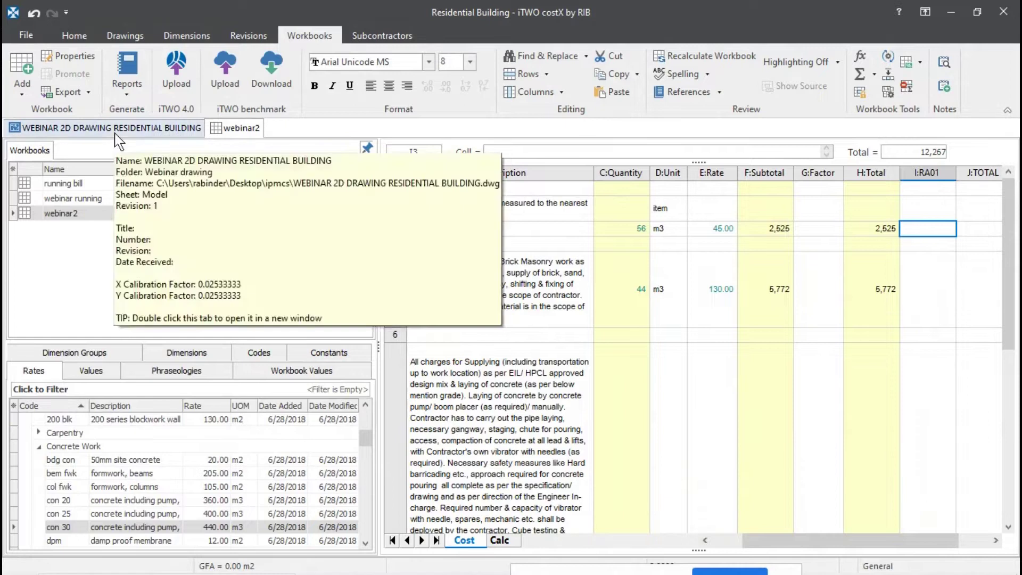
- Switch to the WEBINAR 2D DRAWING RESIDENTIAL BUILDING drawing and make the Masonry Backfilling dimension group current
{"action": "left_click", "coordinate": [93, 142]}
{"action": "scroll", "coordinate": [326, 475], "scroll_direction": "up", "scroll_amount": 3}
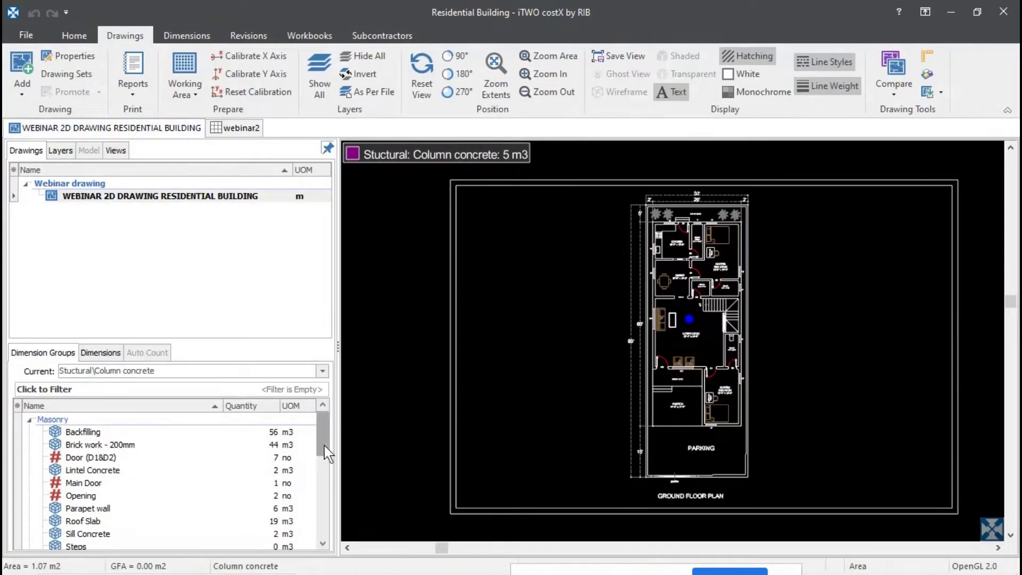
{"action": "left_click", "coordinate": [121, 432]}
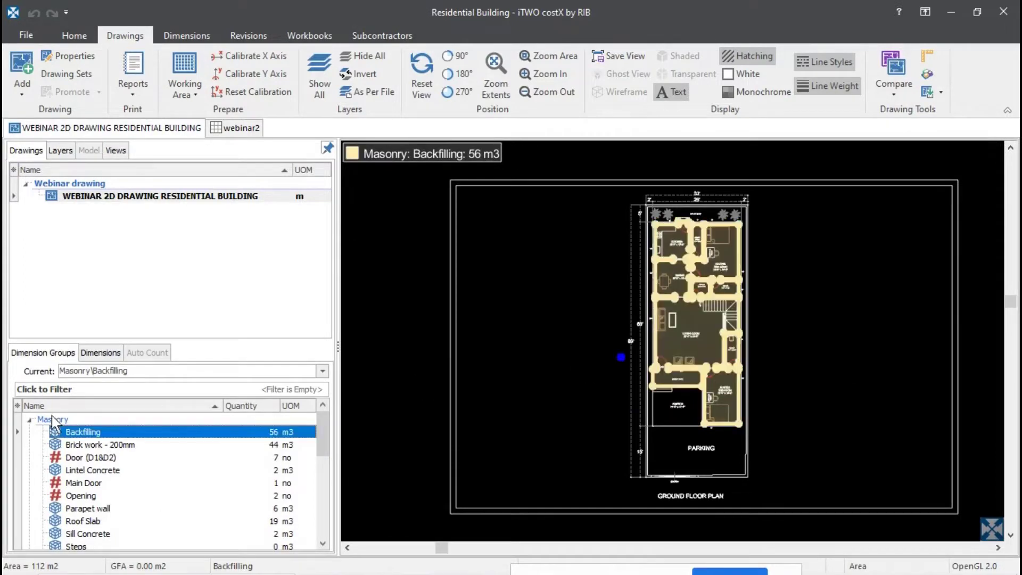
- Try to copy the Backfilling dimension group into the RA01 folder under the name Backfilling
{"action": "right_click", "coordinate": [90, 431]}
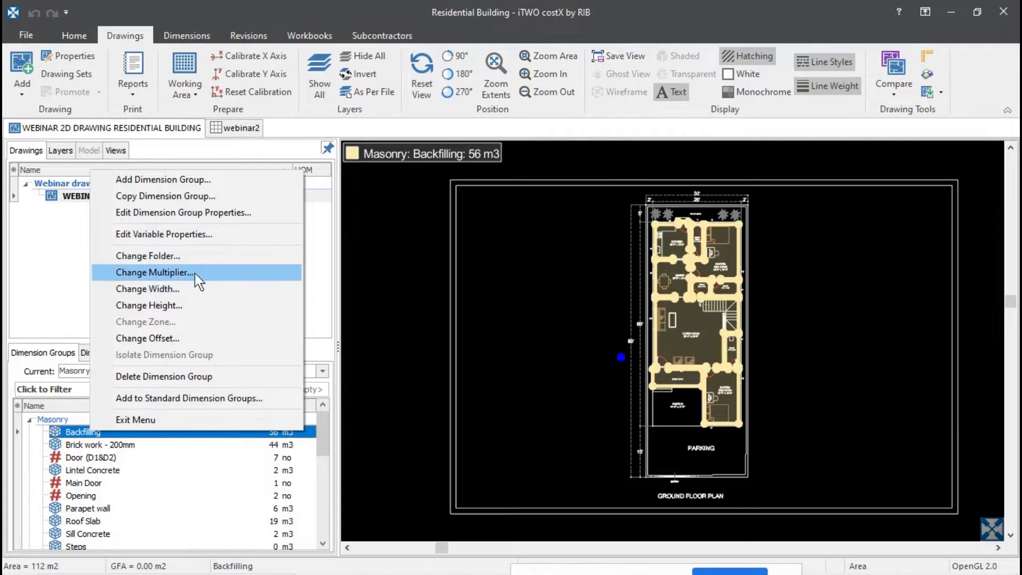
{"action": "left_click", "coordinate": [196, 197]}
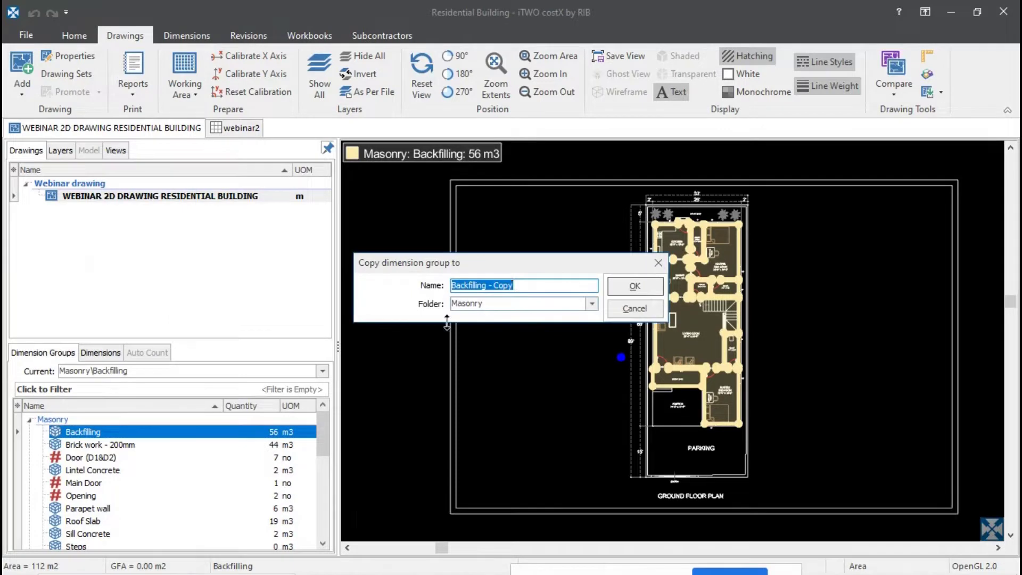
{"action": "left_click", "coordinate": [551, 284]}
{"action": "left_click_drag", "start_coordinate": [551, 285], "coordinate": [494, 290]}
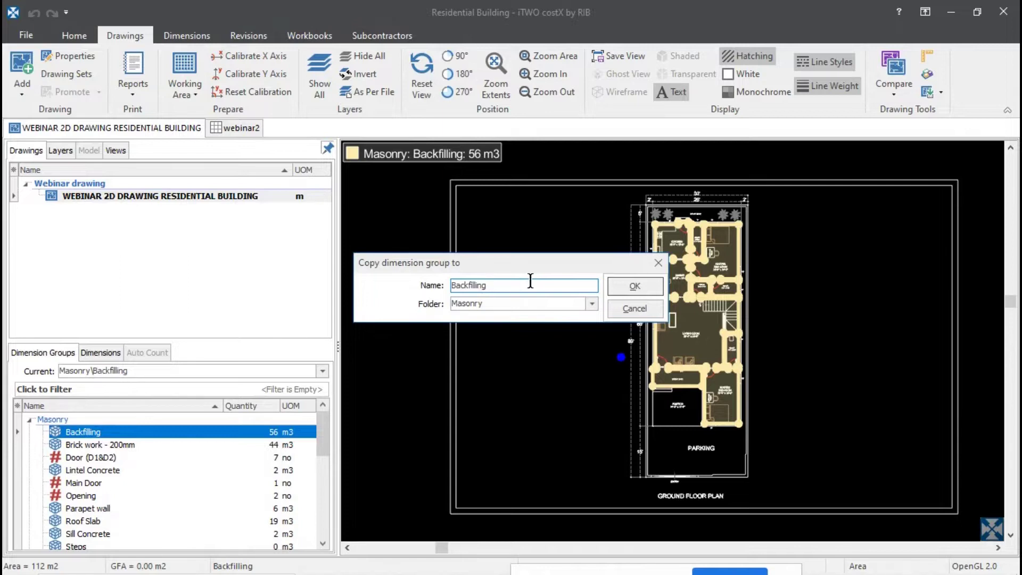
{"action": "left_click", "coordinate": [533, 306]}
{"action": "type", "text": "RA01"}
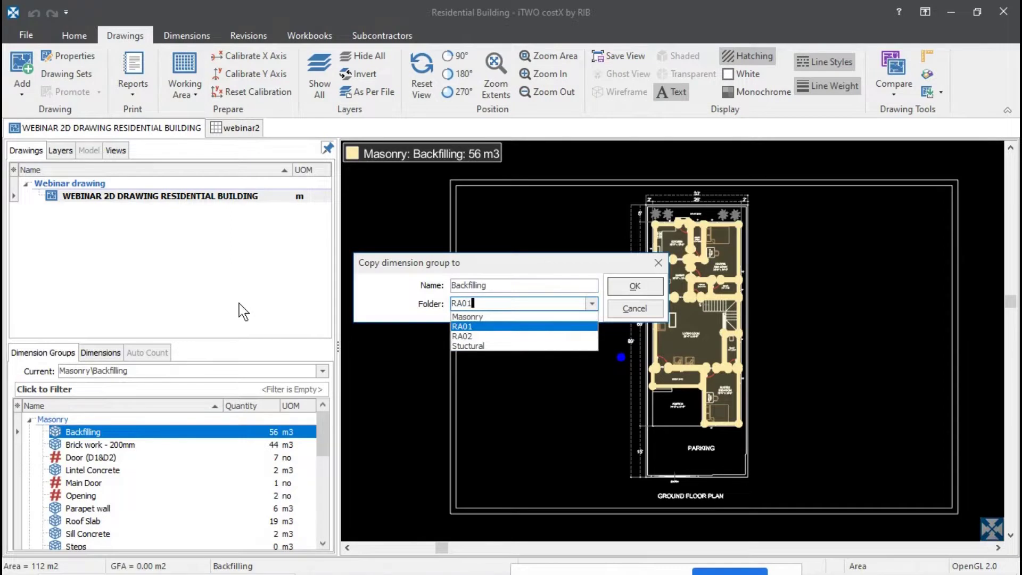
{"action": "left_click", "coordinate": [508, 302]}
{"action": "left_click", "coordinate": [506, 304]}
{"action": "left_click", "coordinate": [637, 288]}
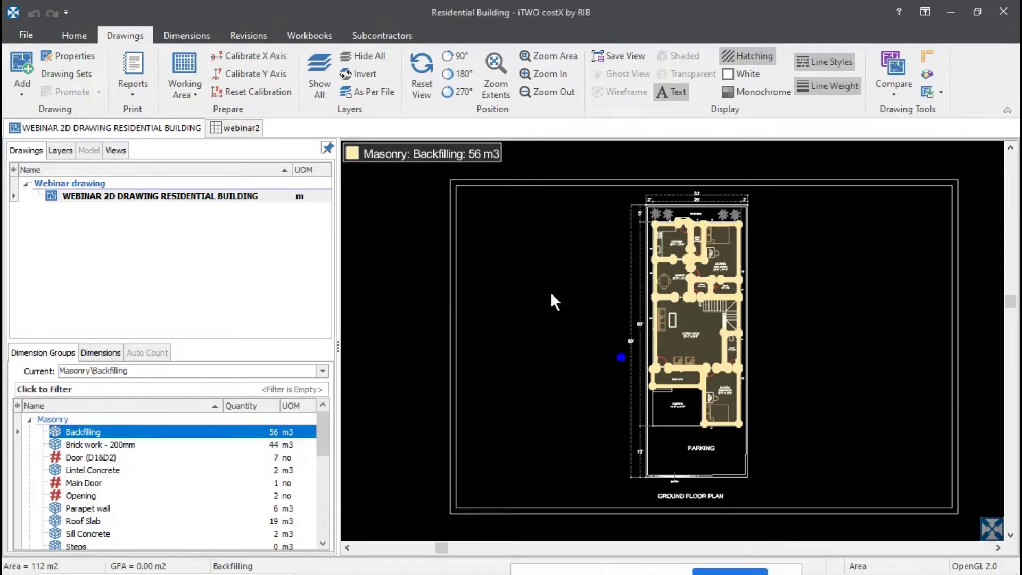
- Copy the Backfilling dimension group within the Masonry folder as Backfilling - Copy and delete the copied area dimension from it
{"action": "left_click", "coordinate": [510, 317]}
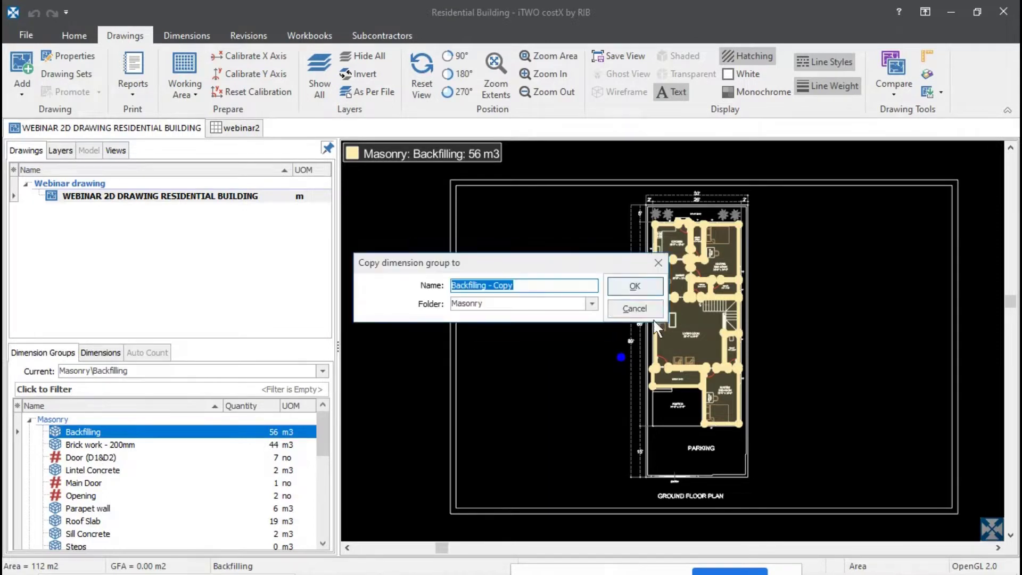
{"action": "left_click", "coordinate": [634, 286]}
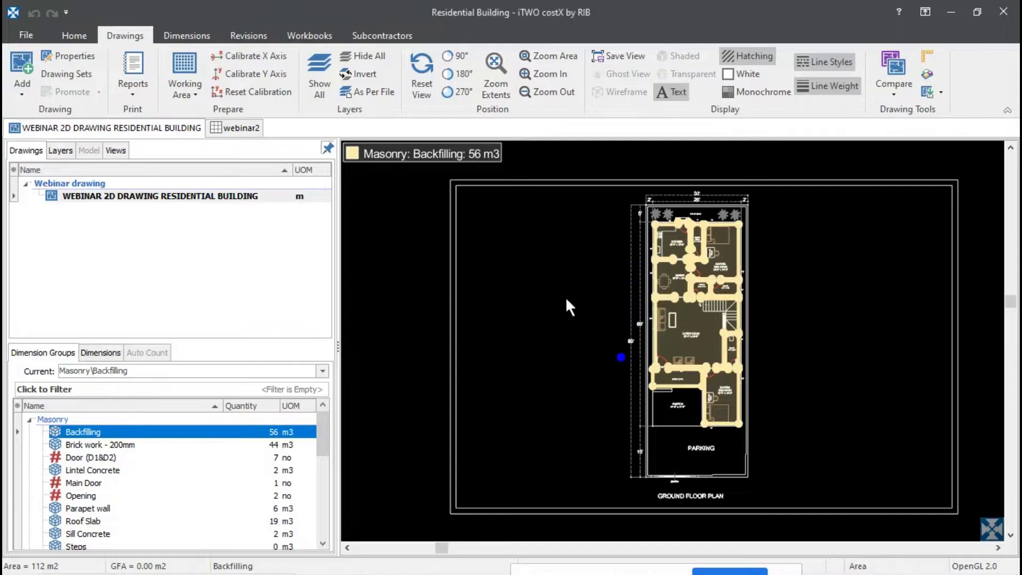
{"action": "mouse_move", "coordinate": [135, 448]}
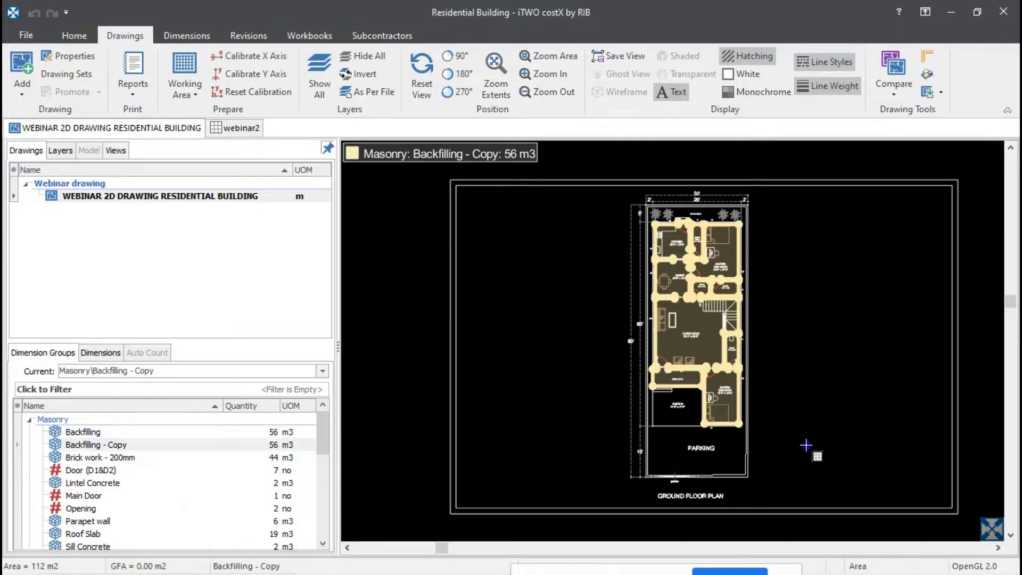
{"action": "right_click", "coordinate": [714, 315]}
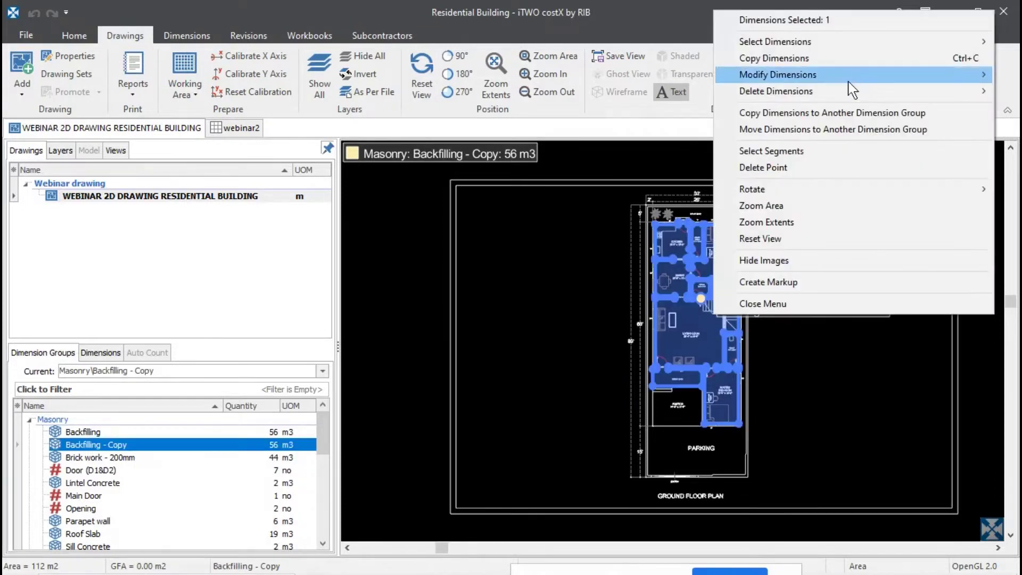
{"action": "mouse_move", "coordinate": [849, 92]}
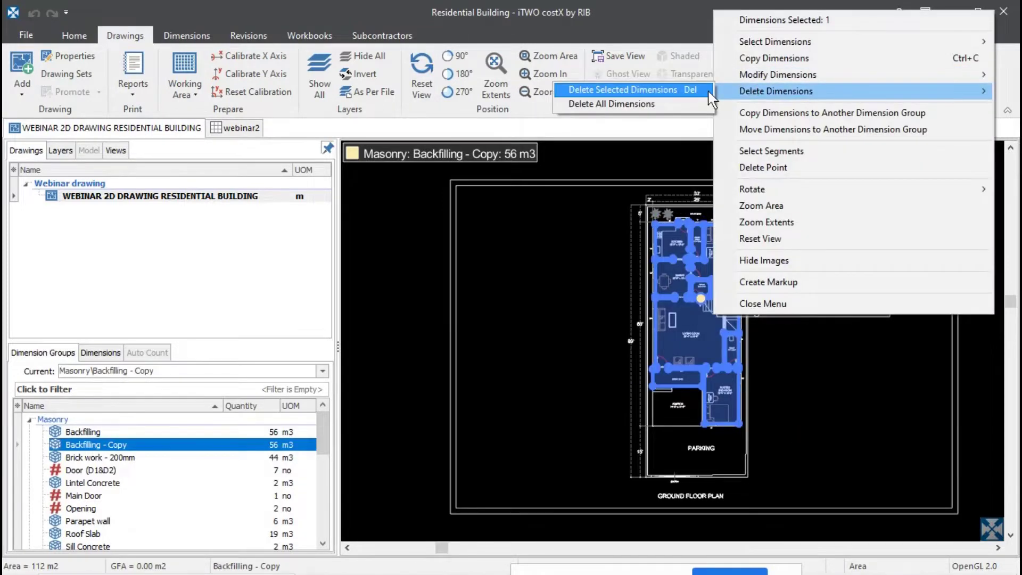
{"action": "left_click", "coordinate": [687, 91]}
{"action": "left_click", "coordinate": [482, 316]}
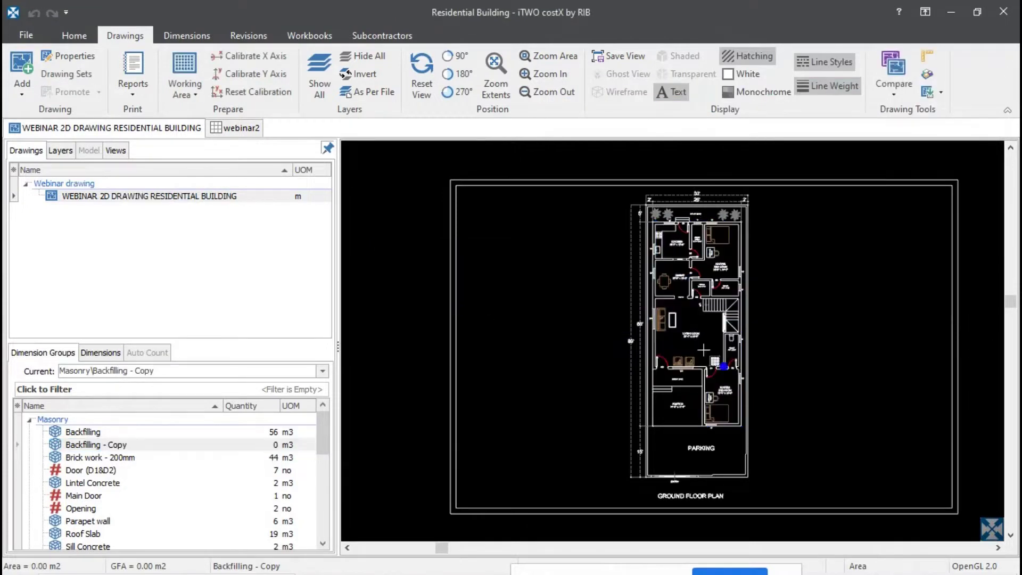
- Start a point-based area dimension in Backfilling - Copy with its first two corners on the plot's boundary above the utility area
{"action": "left_click", "coordinate": [188, 35]}
{"action": "left_click", "coordinate": [594, 99]}
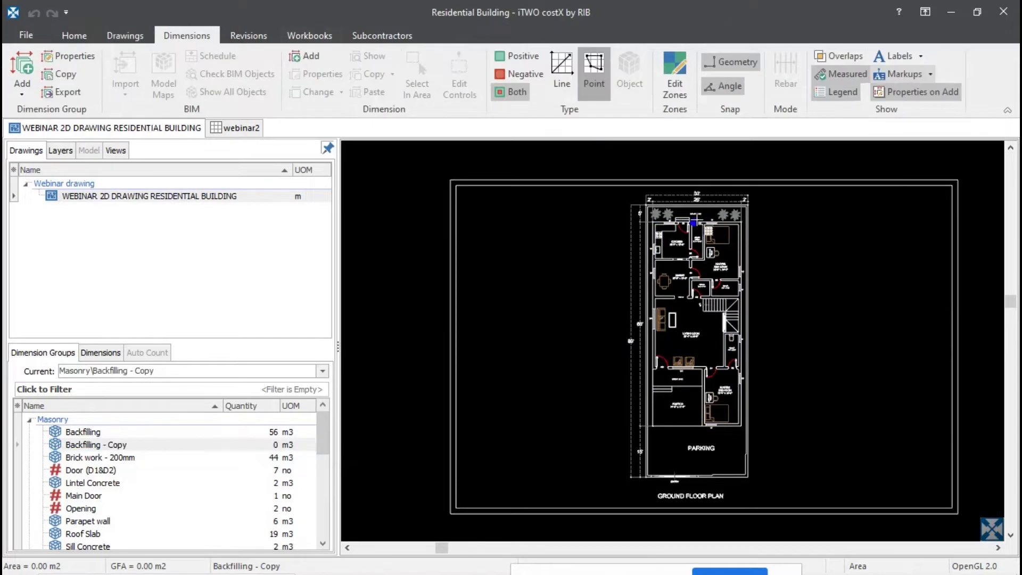
{"action": "scroll", "coordinate": [563, 220], "scroll_direction": "up", "scroll_amount": 5}
{"action": "left_click", "coordinate": [563, 220]}
{"action": "scroll", "coordinate": [564, 229], "scroll_direction": "down", "scroll_amount": 5}
{"action": "scroll", "coordinate": [784, 238], "scroll_direction": "up", "scroll_amount": 5}
{"action": "left_click", "coordinate": [785, 238]}
{"action": "scroll", "coordinate": [784, 238], "scroll_direction": "down", "scroll_amount": 5}
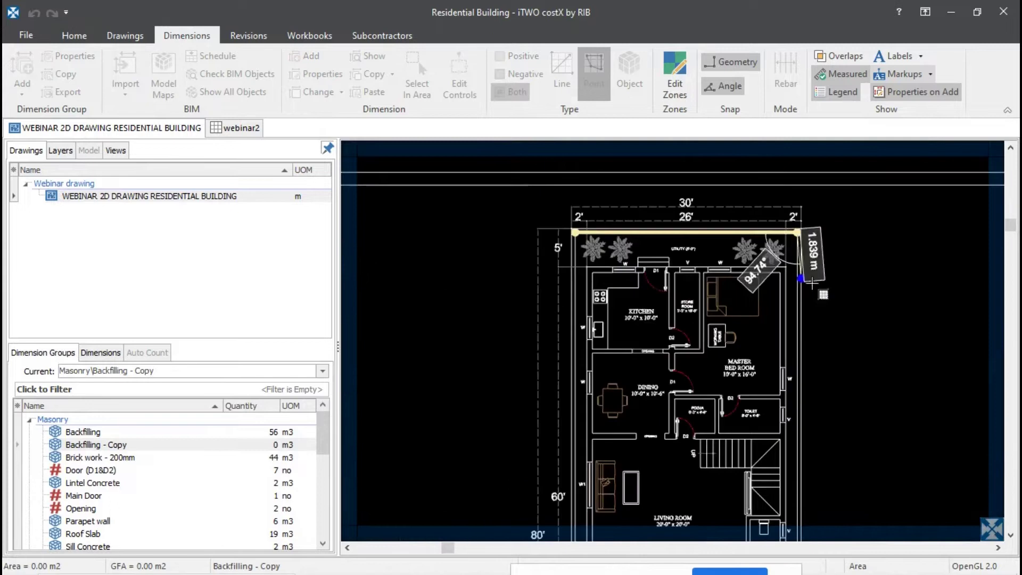
- Continue the area down the plot's right boundary to stair level and across to the outer wall between the dining and living rooms
{"action": "scroll", "coordinate": [796, 464], "scroll_direction": "up", "scroll_amount": 5}
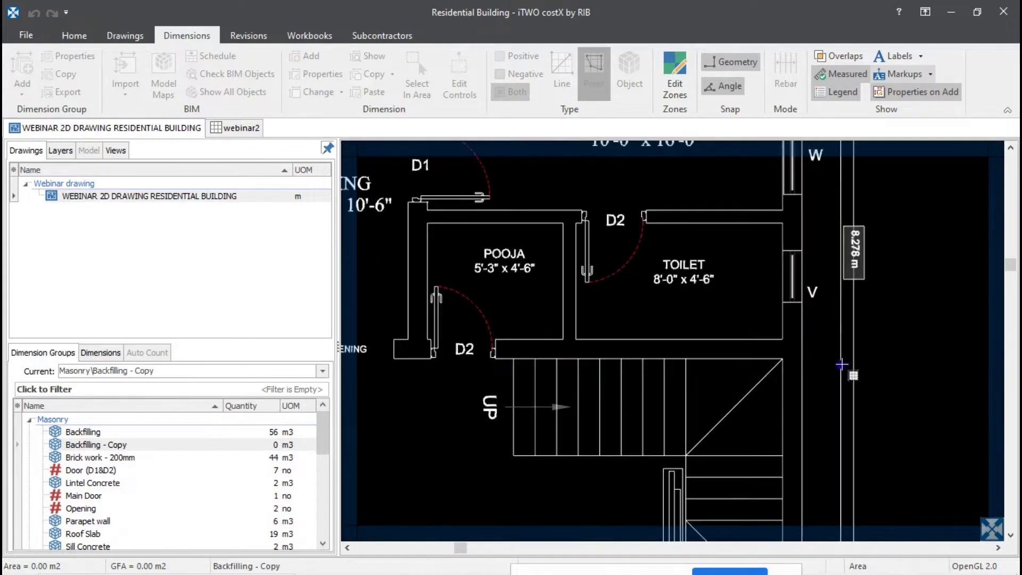
{"action": "left_click", "coordinate": [846, 361]}
{"action": "scroll", "coordinate": [747, 358], "scroll_direction": "down", "scroll_amount": 5}
{"action": "scroll", "coordinate": [686, 346], "scroll_direction": "up", "scroll_amount": 5}
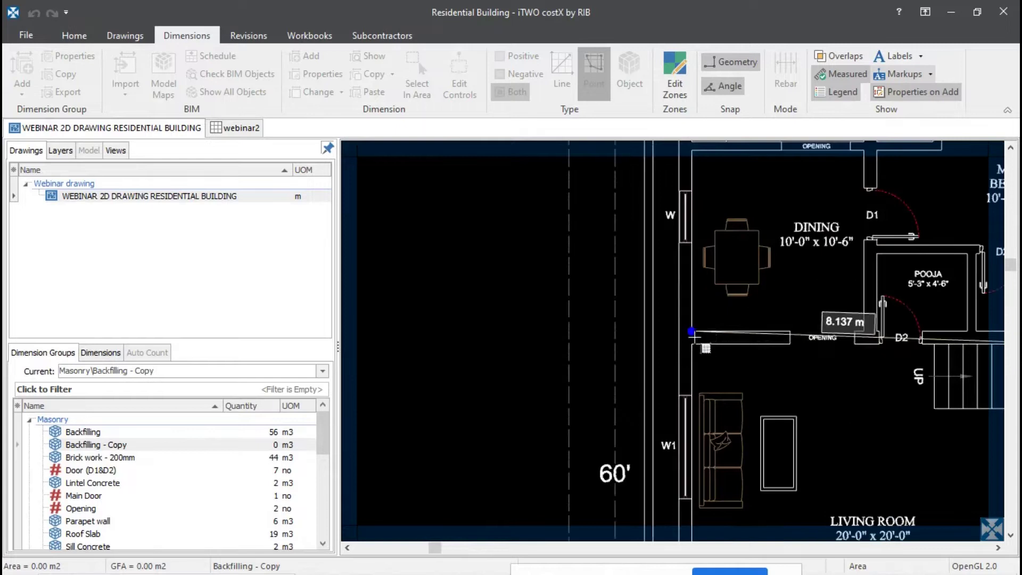
{"action": "left_click", "coordinate": [678, 343]}
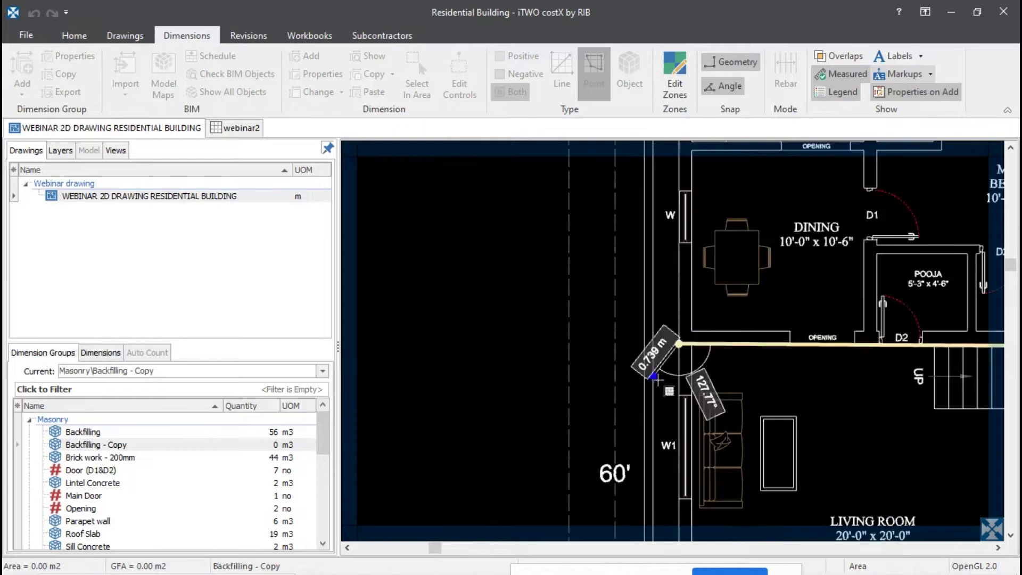
- Extend the area outline from the outer dining room wall to the inner line of the plot's left boundary
{"action": "scroll", "coordinate": [678, 343], "scroll_direction": "down", "scroll_amount": 5}
{"action": "scroll", "coordinate": [666, 178], "scroll_direction": "up", "scroll_amount": 5}
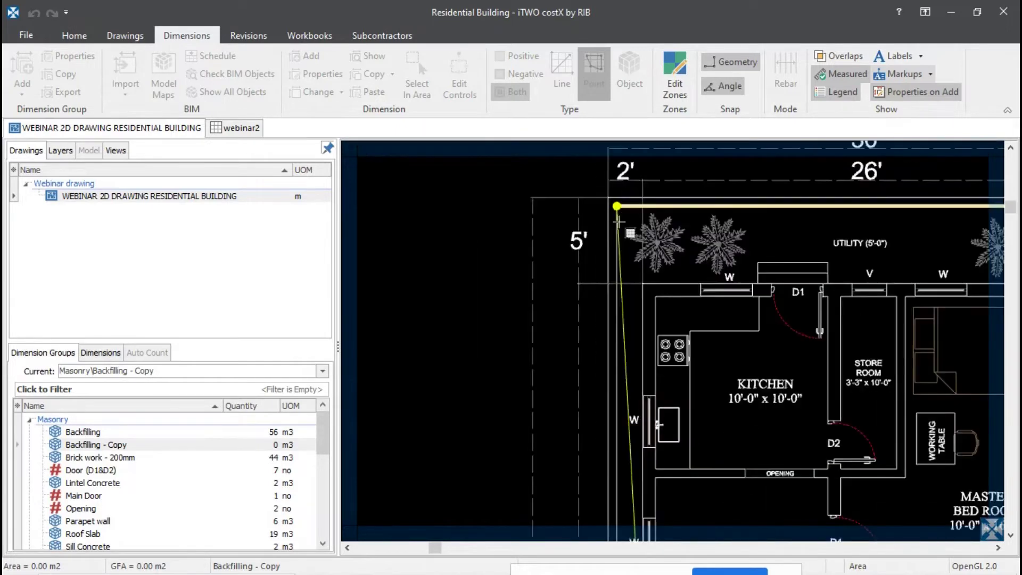
{"action": "scroll", "coordinate": [684, 236], "scroll_direction": "down", "scroll_amount": 1}
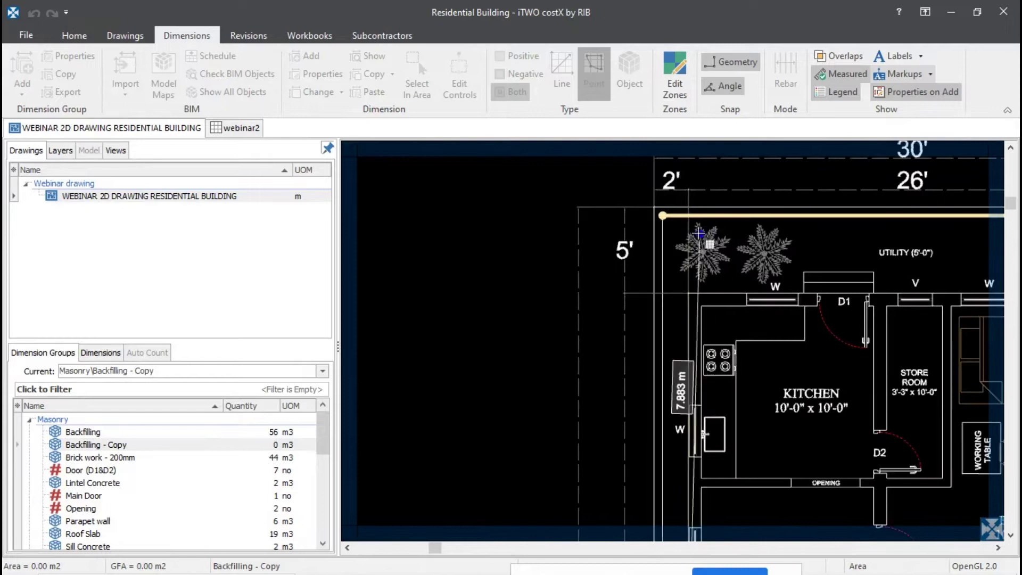
{"action": "left_click", "coordinate": [688, 215]}
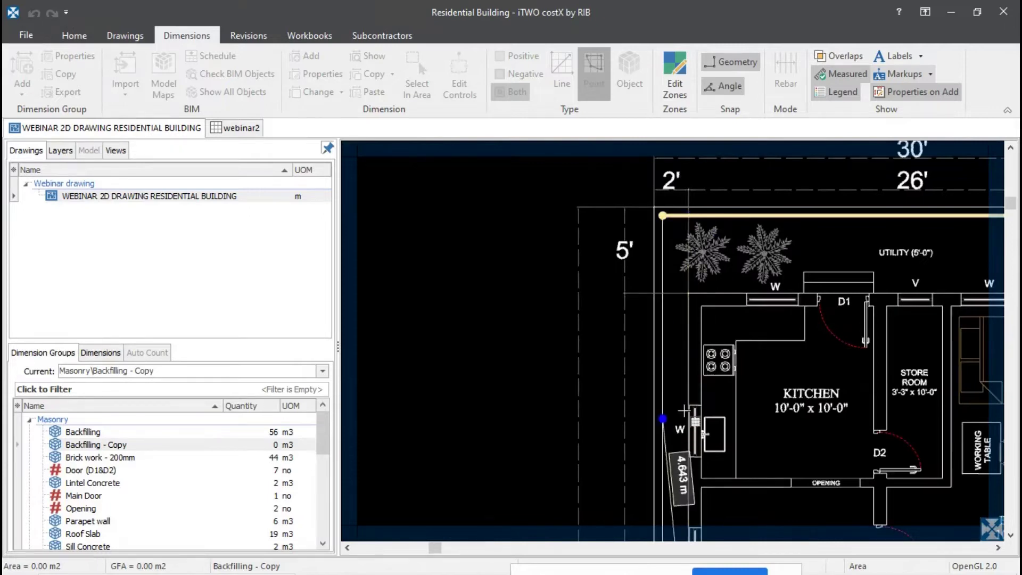
{"action": "scroll", "coordinate": [730, 320], "scroll_direction": "down", "scroll_amount": 5}
{"action": "scroll", "coordinate": [739, 290], "scroll_direction": "up", "scroll_amount": 5}
{"action": "scroll", "coordinate": [739, 290], "scroll_direction": "down", "scroll_amount": 5}
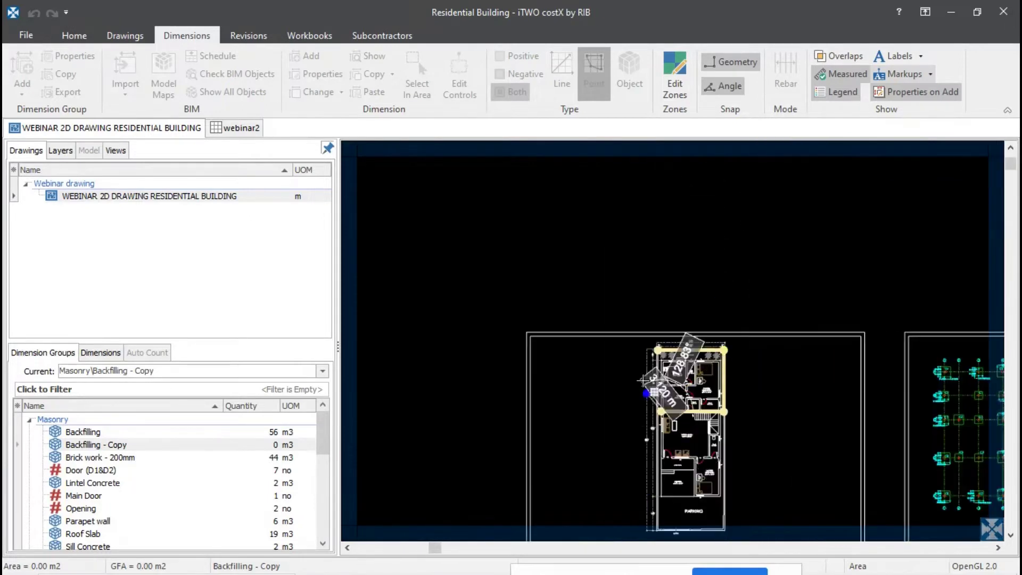
{"action": "scroll", "coordinate": [713, 373], "scroll_direction": "up", "scroll_amount": 5}
{"action": "scroll", "coordinate": [722, 390], "scroll_direction": "down", "scroll_amount": 5}
{"action": "scroll", "coordinate": [715, 469], "scroll_direction": "up", "scroll_amount": 5}
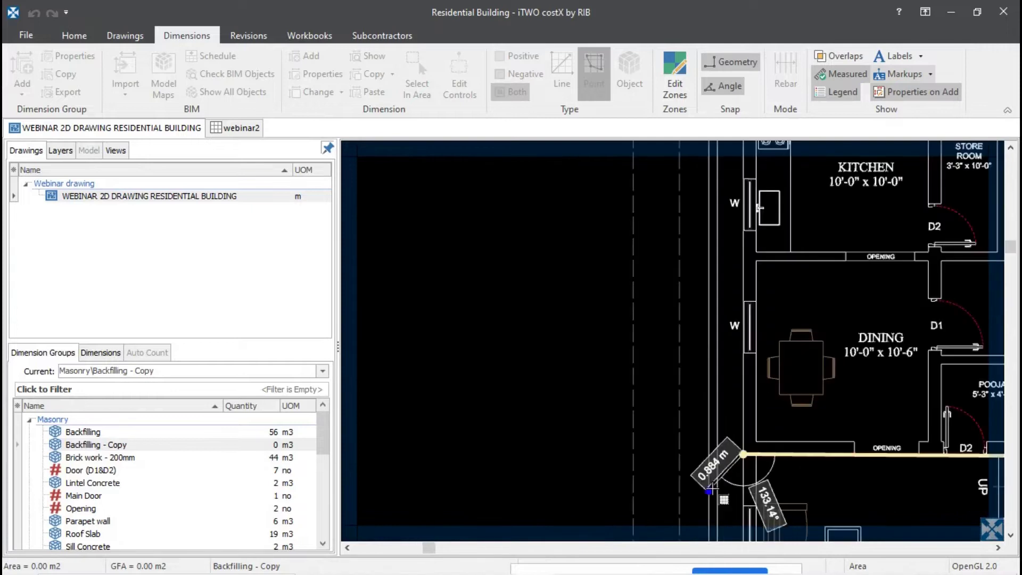
{"action": "scroll", "coordinate": [716, 454], "scroll_direction": "up", "scroll_amount": 4}
{"action": "scroll", "coordinate": [719, 454], "scroll_direction": "down", "scroll_amount": 5}
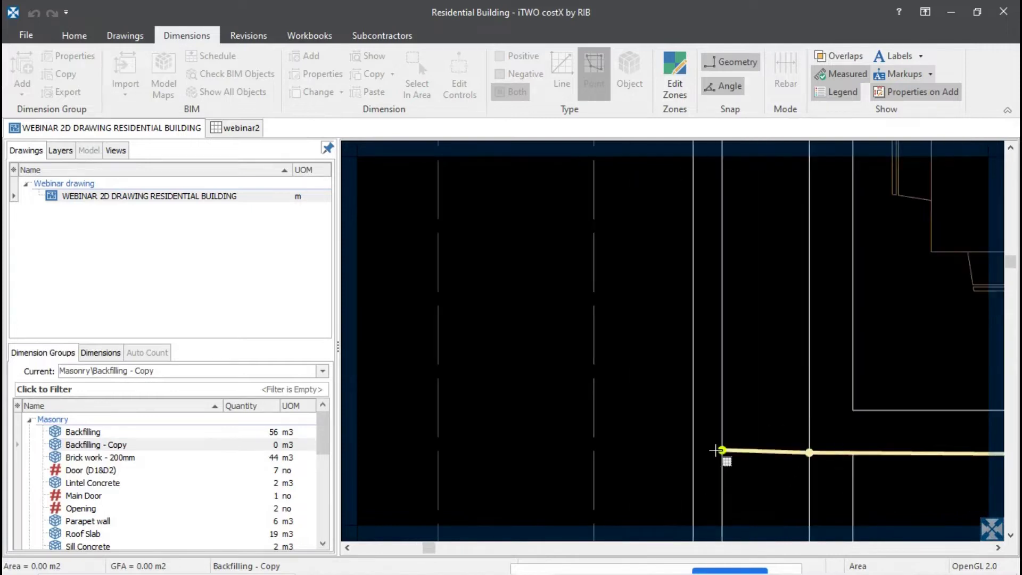
- Complete the area at its starting corner beside the utility area and accept the dimension's default properties
{"action": "scroll", "coordinate": [716, 296], "scroll_direction": "up", "scroll_amount": 4}
{"action": "scroll", "coordinate": [716, 294], "scroll_direction": "up", "scroll_amount": 2}
{"action": "right_click", "coordinate": [713, 392]}
{"action": "left_click", "coordinate": [769, 419]}
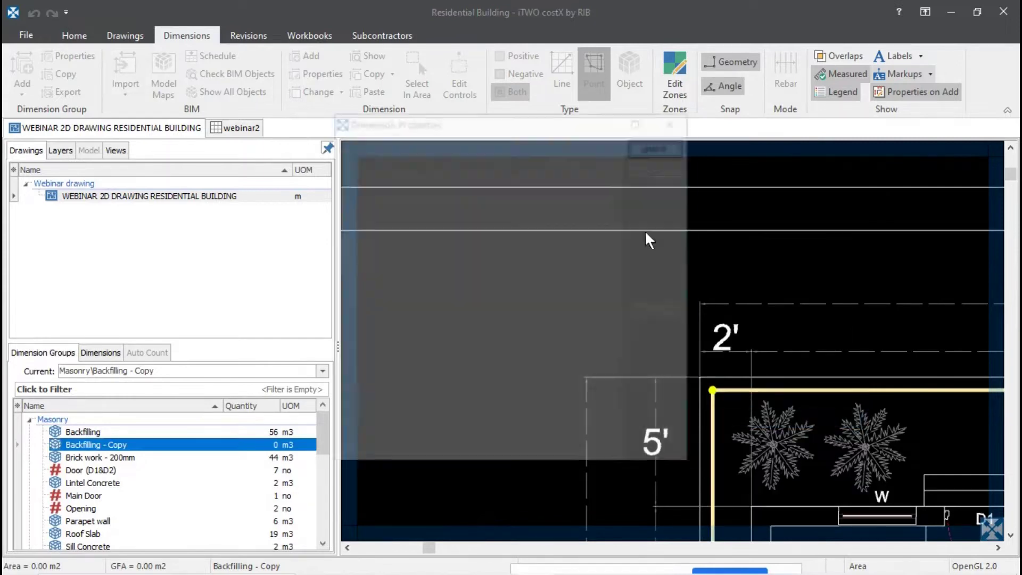
{"action": "left_click", "coordinate": [659, 143]}
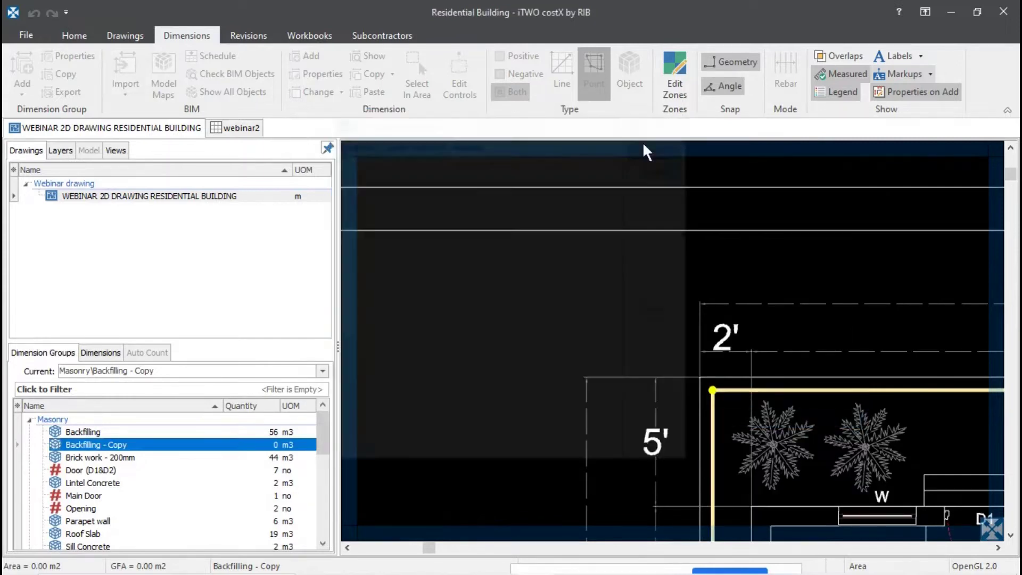
{"action": "scroll", "coordinate": [481, 339], "scroll_direction": "down", "scroll_amount": 2}
{"action": "scroll", "coordinate": [482, 338], "scroll_direction": "down", "scroll_amount": 2}
{"action": "left_click", "coordinate": [660, 527]}
{"action": "scroll", "coordinate": [660, 527], "scroll_direction": "up", "scroll_amount": 2}
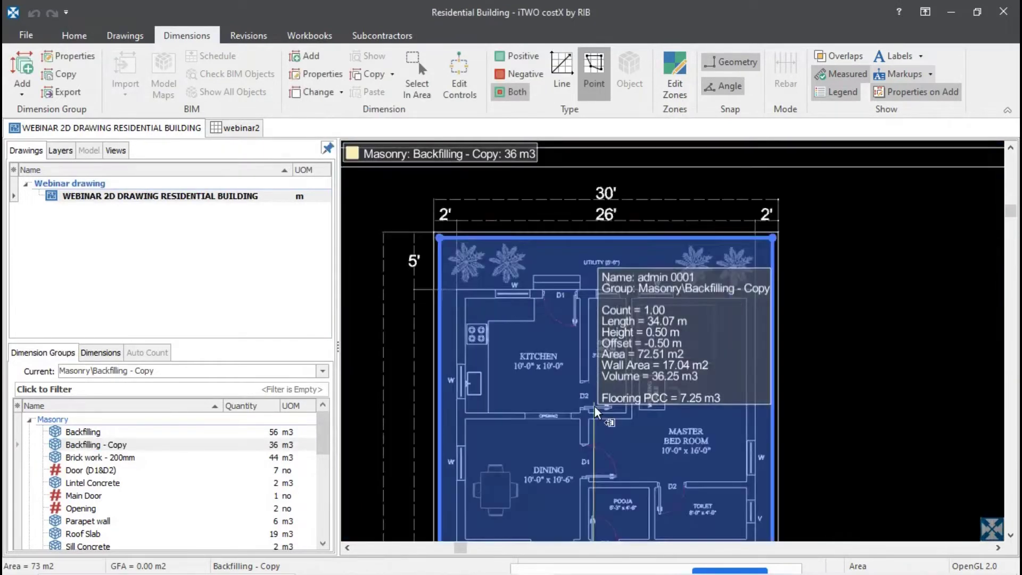
{"action": "scroll", "coordinate": [660, 346], "scroll_direction": "down", "scroll_amount": 2}
{"action": "scroll", "coordinate": [663, 360], "scroll_direction": "up", "scroll_amount": 3}
- Switch to the webinar2 workbook and link the backfilling item's RA01 cell to the volume of the Backfilling - Copy dimension group
{"action": "left_click", "coordinate": [234, 128]}
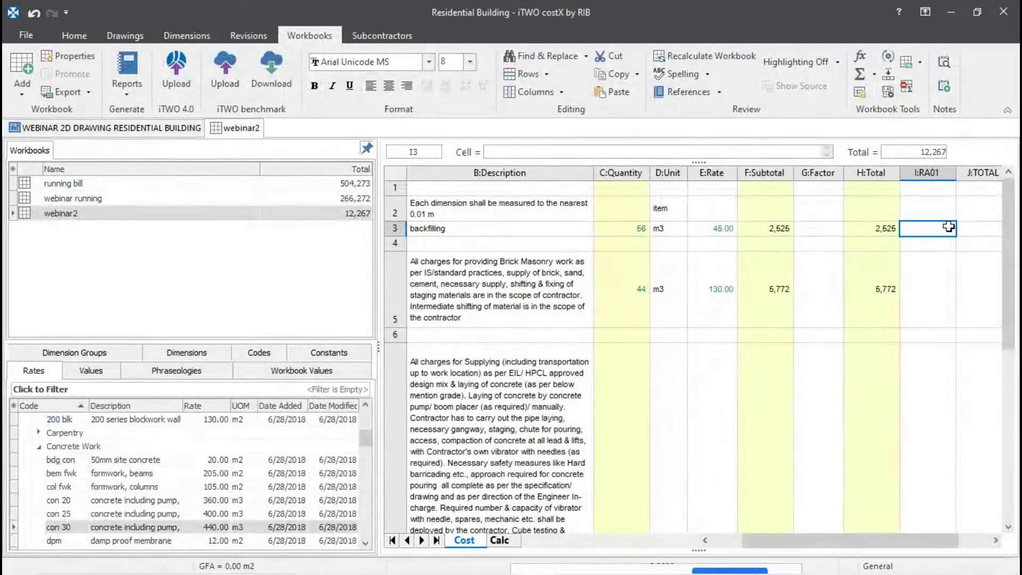
{"action": "left_click", "coordinate": [79, 352]}
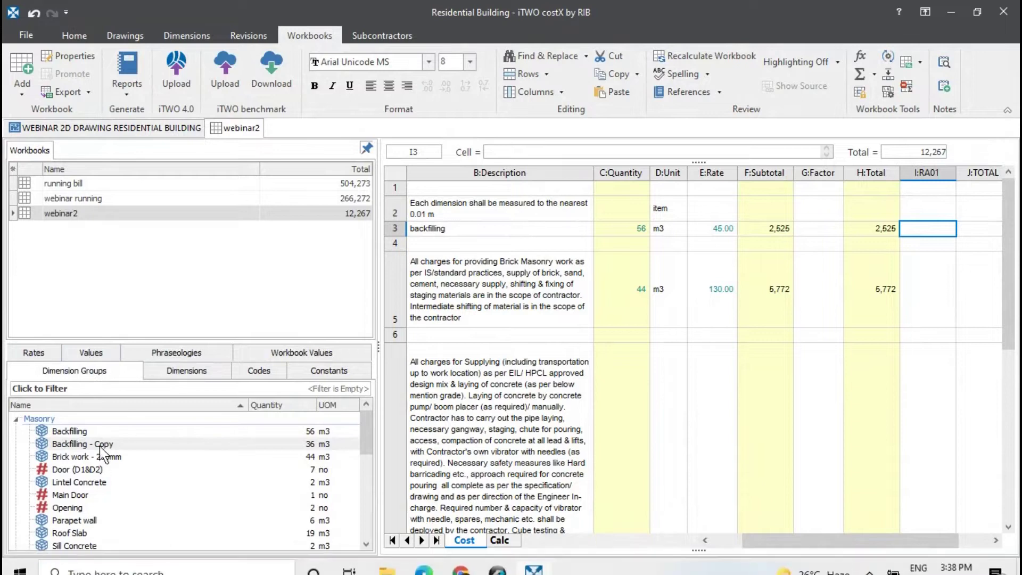
{"action": "mouse_move", "coordinate": [100, 446]}
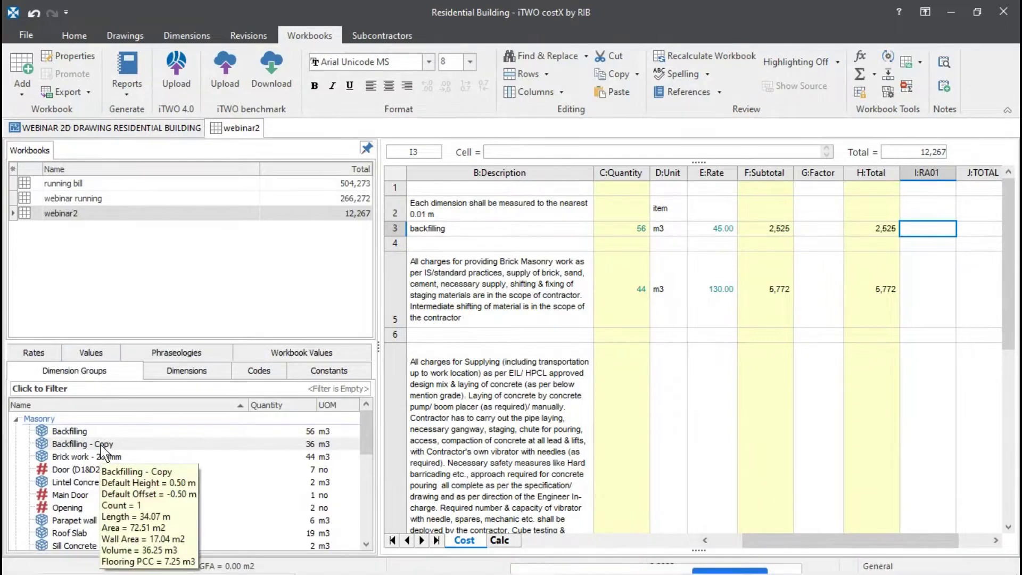
{"action": "left_click", "coordinate": [102, 445]}
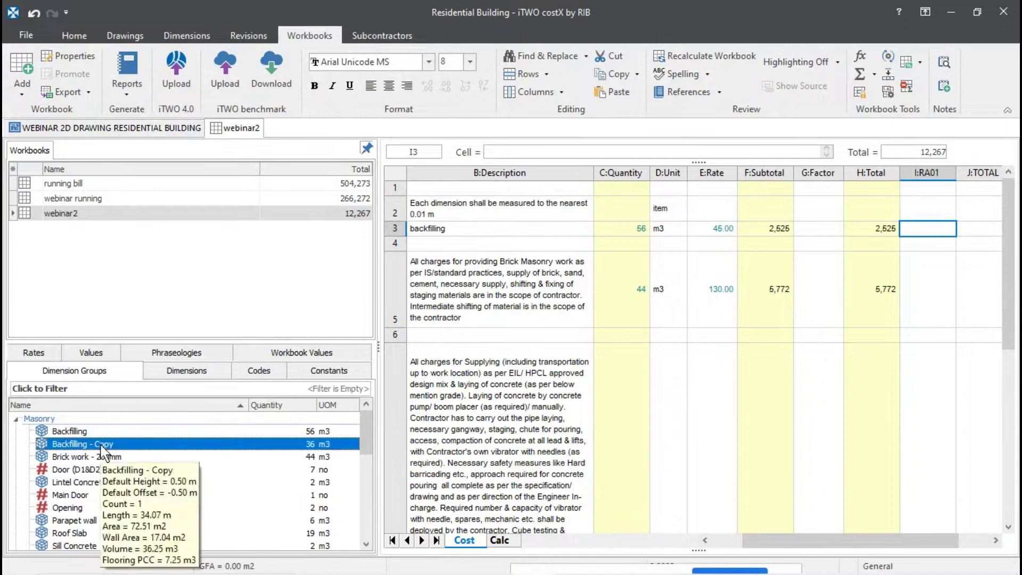
{"action": "left_click", "coordinate": [934, 244]}
{"action": "left_click", "coordinate": [934, 232]}
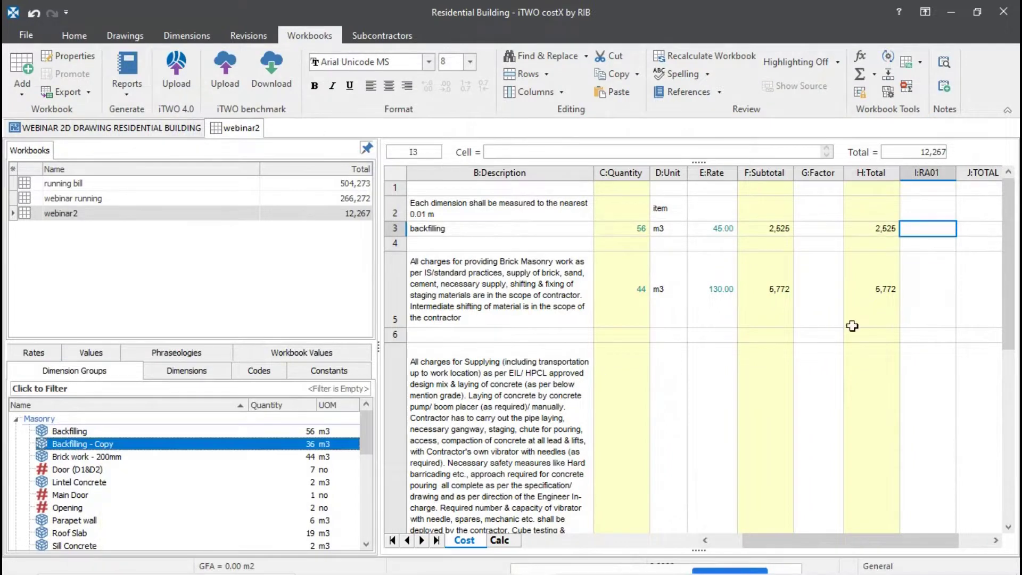
{"action": "key", "text": "ctrl+q"}
{"action": "left_click", "coordinate": [682, 136]}
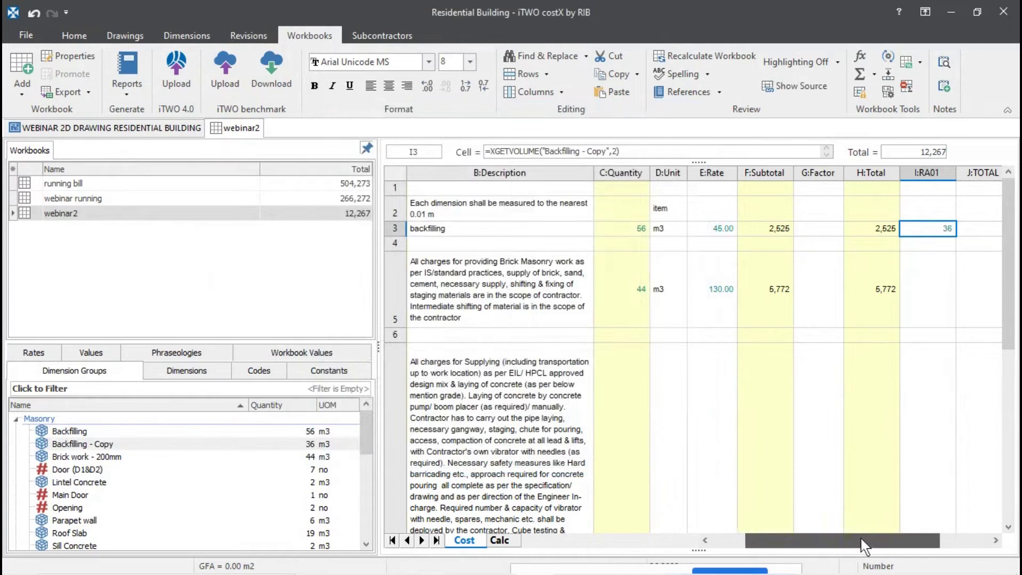
- Enter the formula =i3*e3 in the backfilling item's TOTAL cell to multiply the RA01 quantity by the rate
{"action": "left_click_drag", "start_coordinate": [854, 541], "coordinate": [874, 543]}
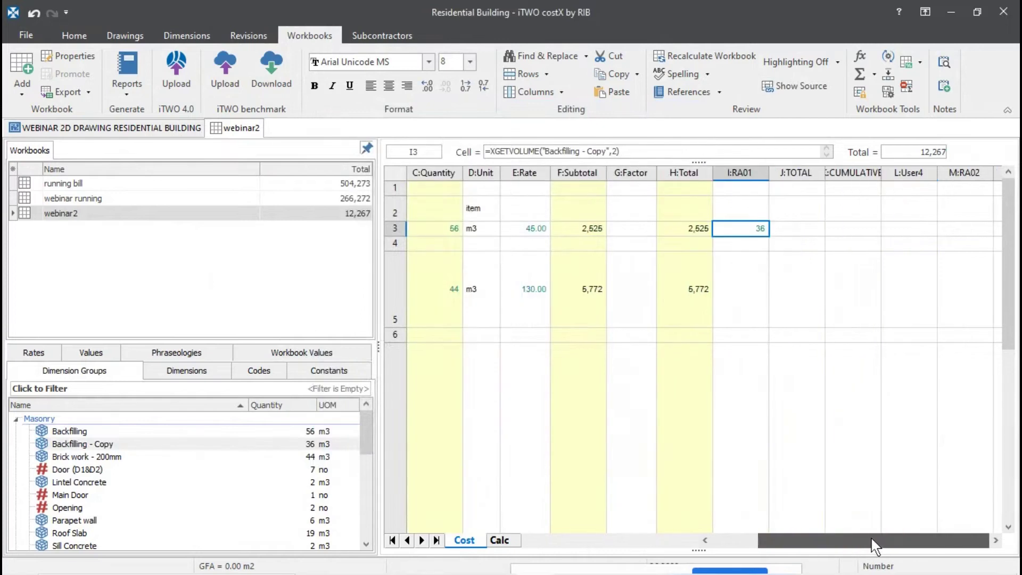
{"action": "left_click_drag", "start_coordinate": [871, 545], "coordinate": [905, 479]}
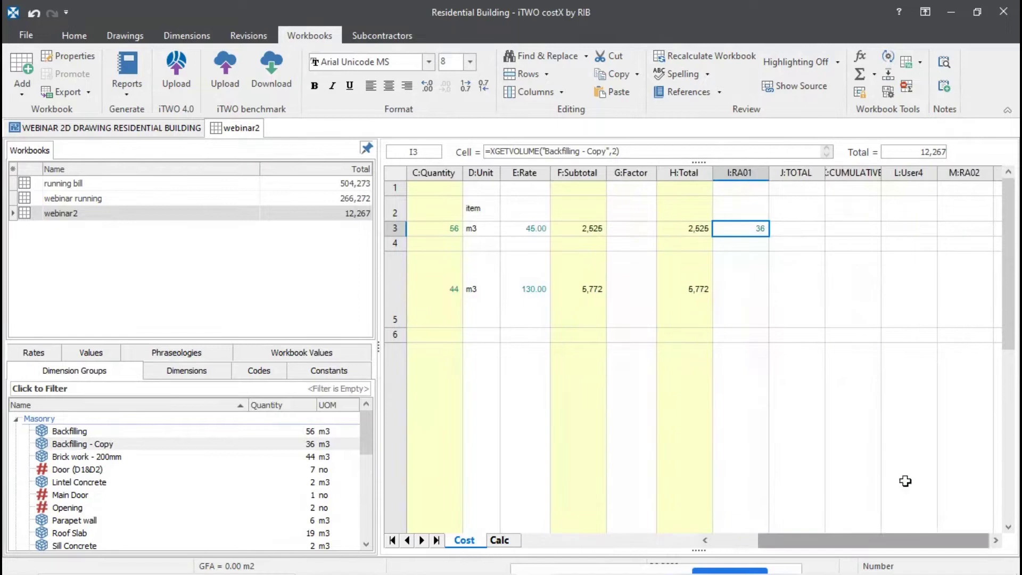
{"action": "left_click", "coordinate": [816, 234]}
{"action": "type", "text": "=i3*e3"}
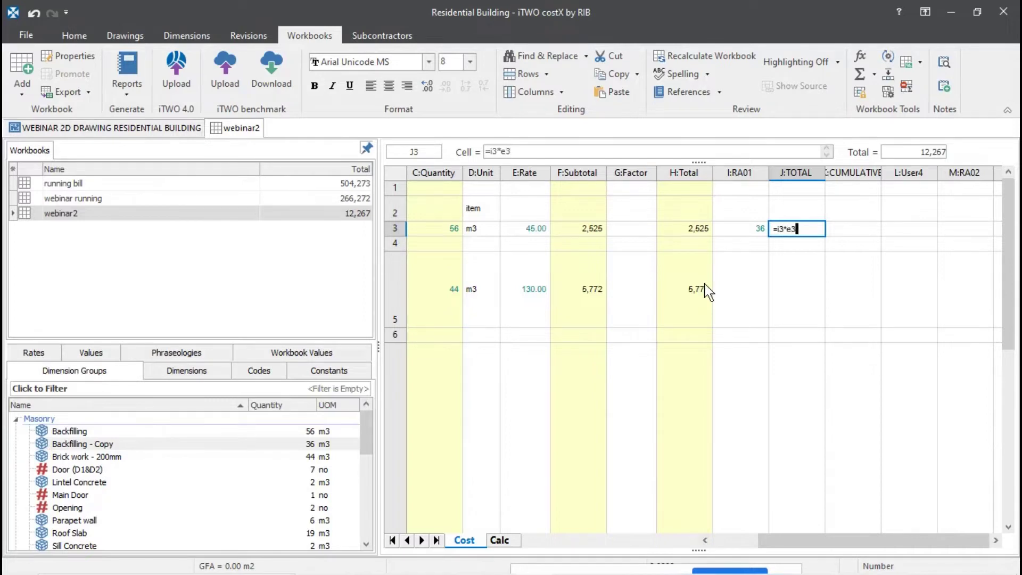
{"action": "key", "text": "Return"}
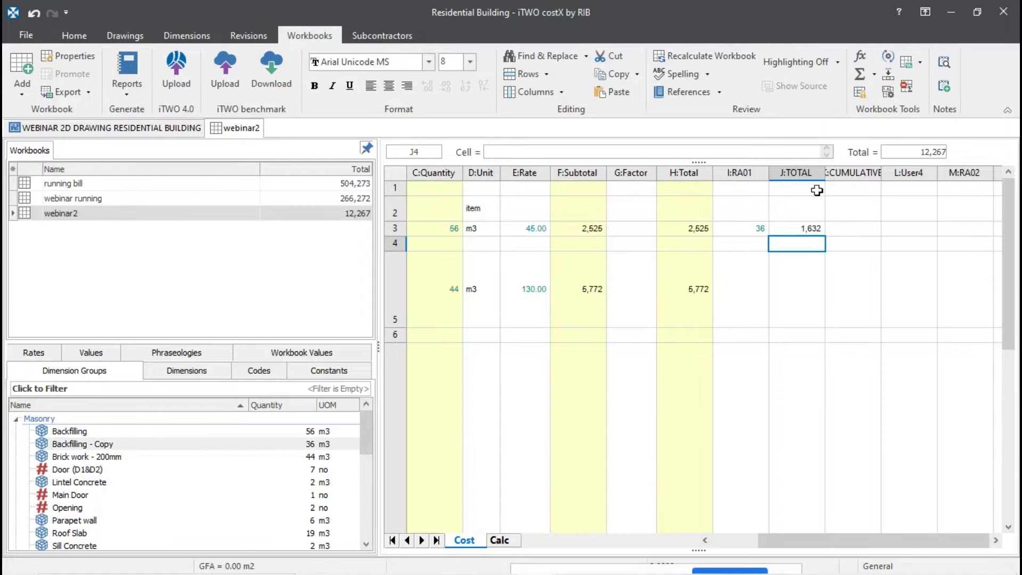
{"action": "left_click", "coordinate": [800, 229]}
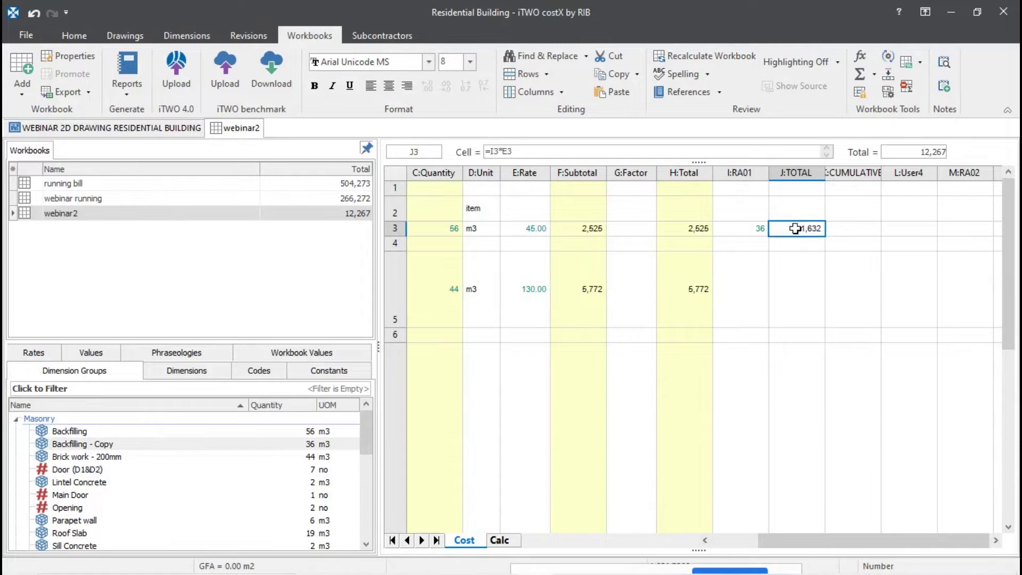
- Enter the formula =i3 in the backfilling item's CUMULATIVE cell and review the RA01, TOTAL and CUMULATIVE cells
{"action": "left_click", "coordinate": [872, 235]}
{"action": "type", "text": "="}
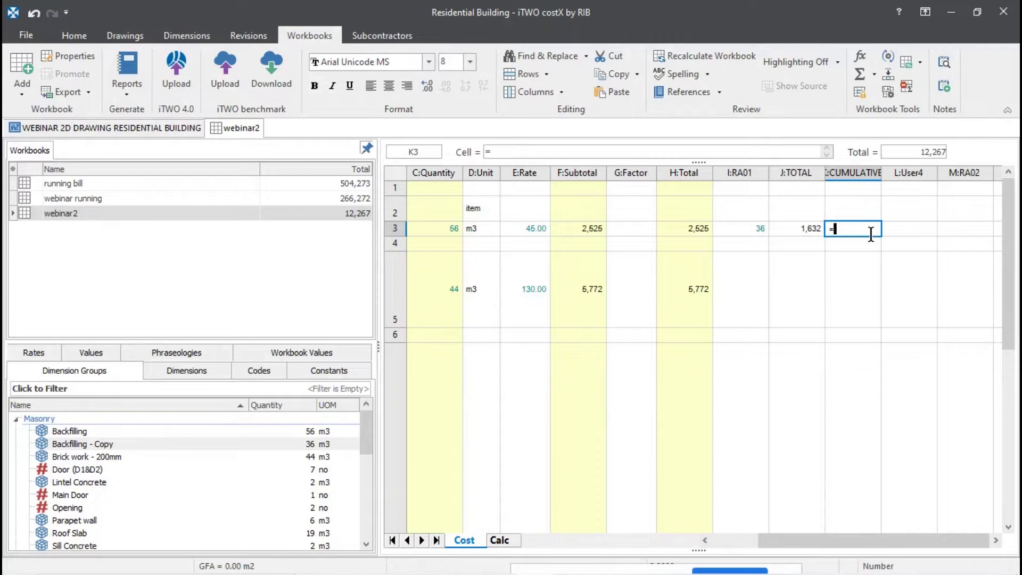
{"action": "type", "text": "i3"}
{"action": "key", "text": "Return"}
{"action": "left_click", "coordinate": [746, 224]}
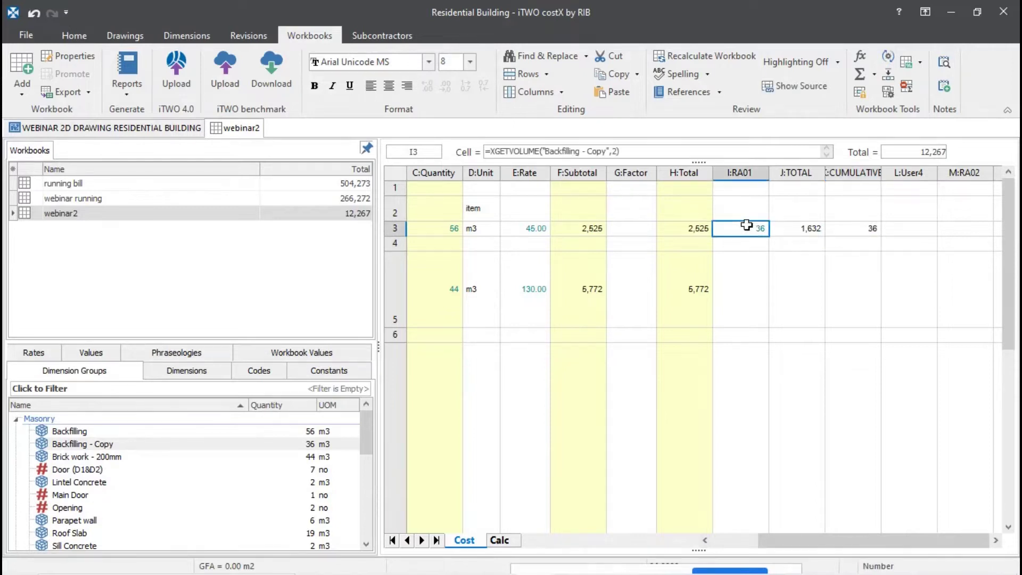
{"action": "left_click", "coordinate": [806, 234]}
{"action": "left_click", "coordinate": [858, 235]}
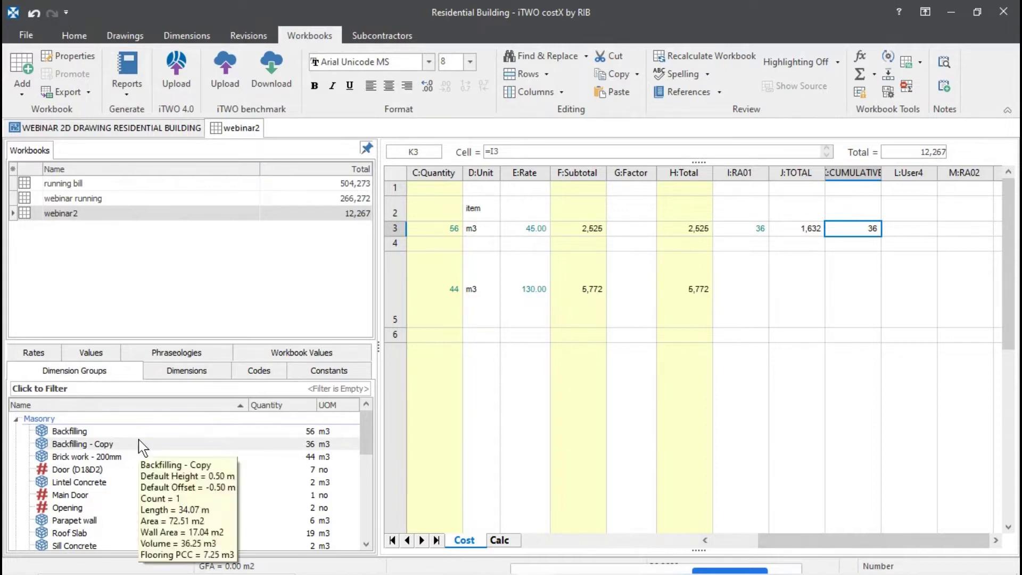
{"action": "mouse_move", "coordinate": [171, 429]}
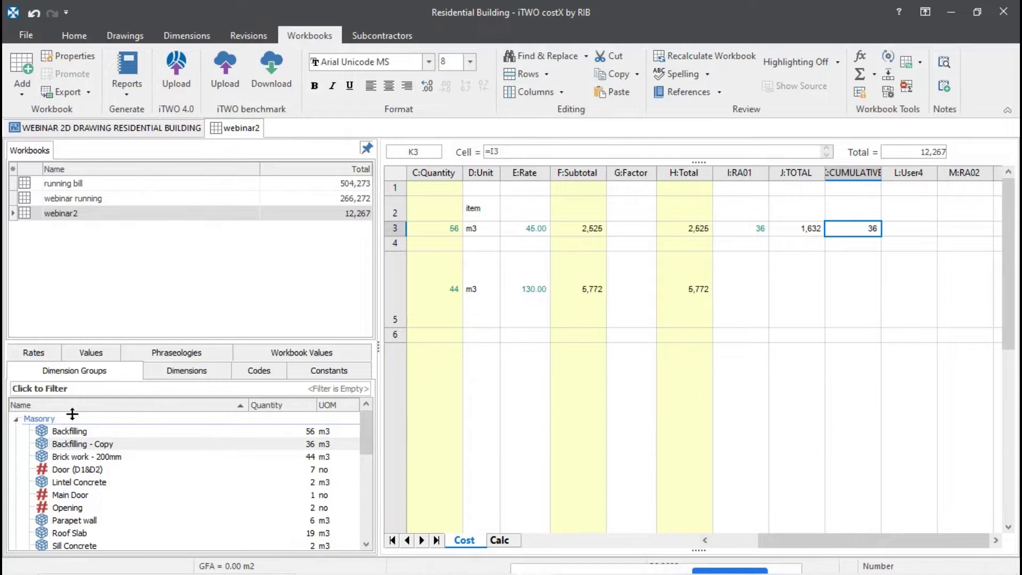
- Switch to the residential building drawing and copy the Backfilling - Copy dimension group within the Masonry folder as Backfilling - RA02
{"action": "left_click", "coordinate": [143, 127]}
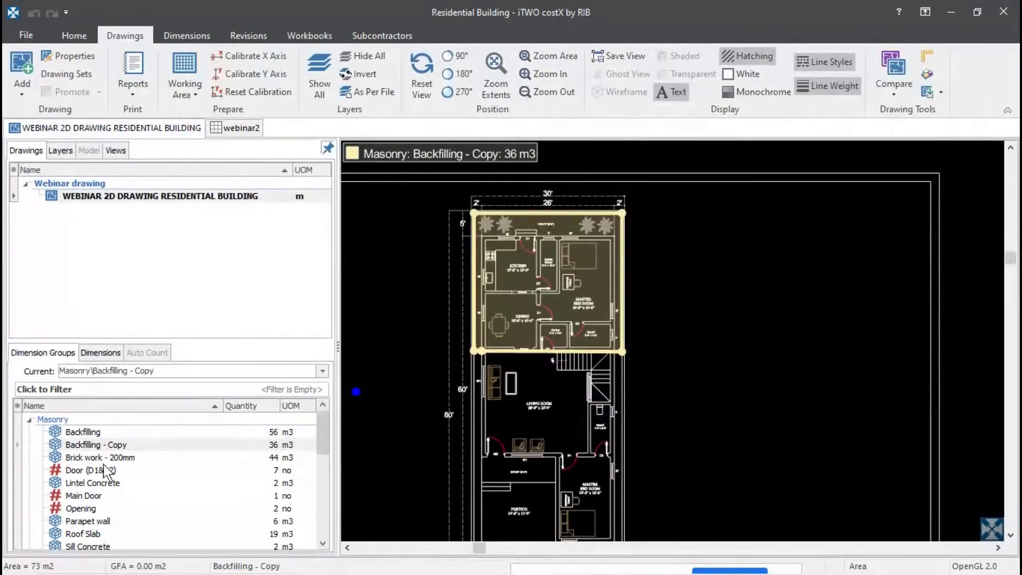
{"action": "right_click", "coordinate": [107, 446]}
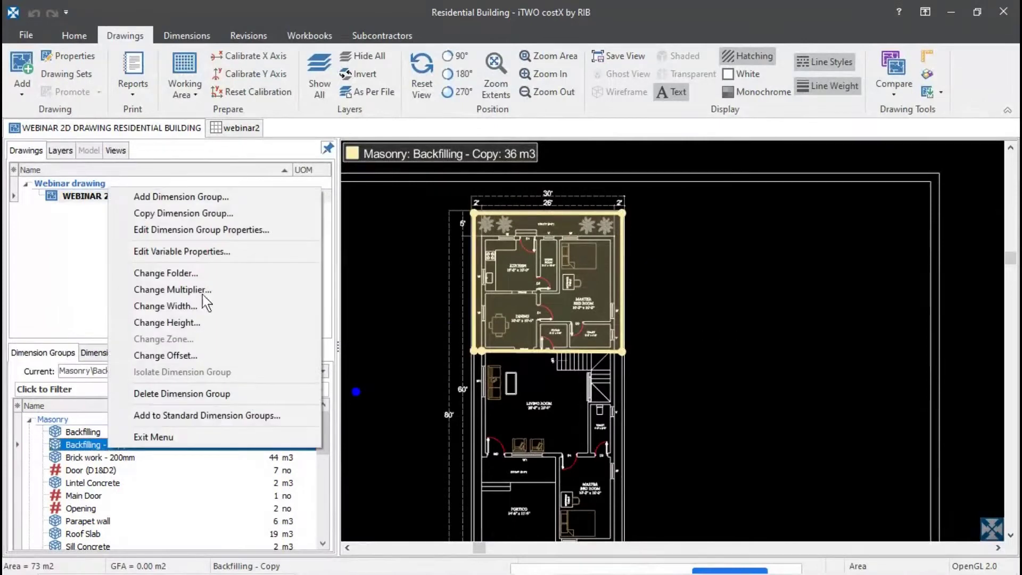
{"action": "left_click", "coordinate": [184, 212]}
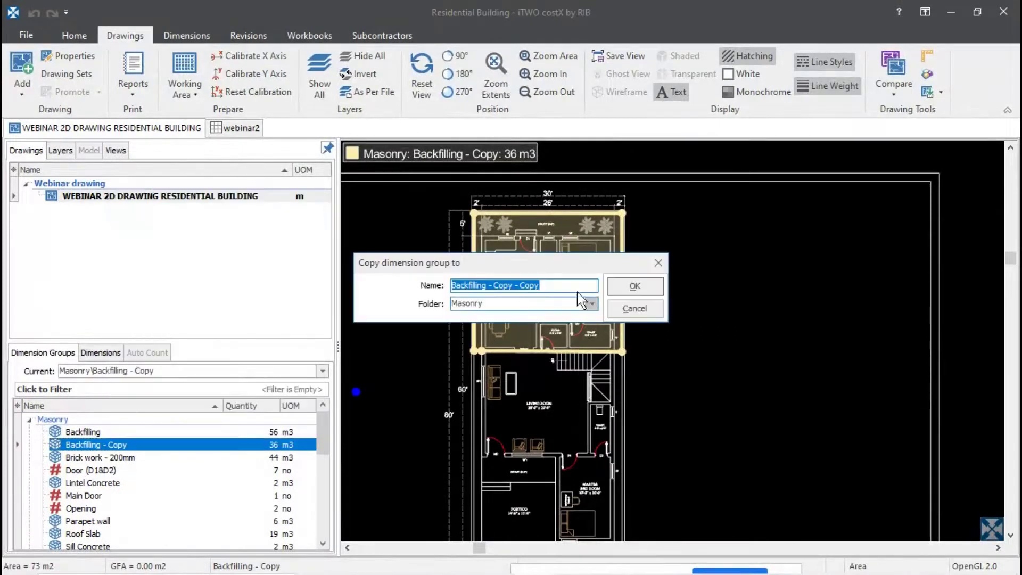
{"action": "left_click_drag", "start_coordinate": [566, 286], "coordinate": [496, 286]}
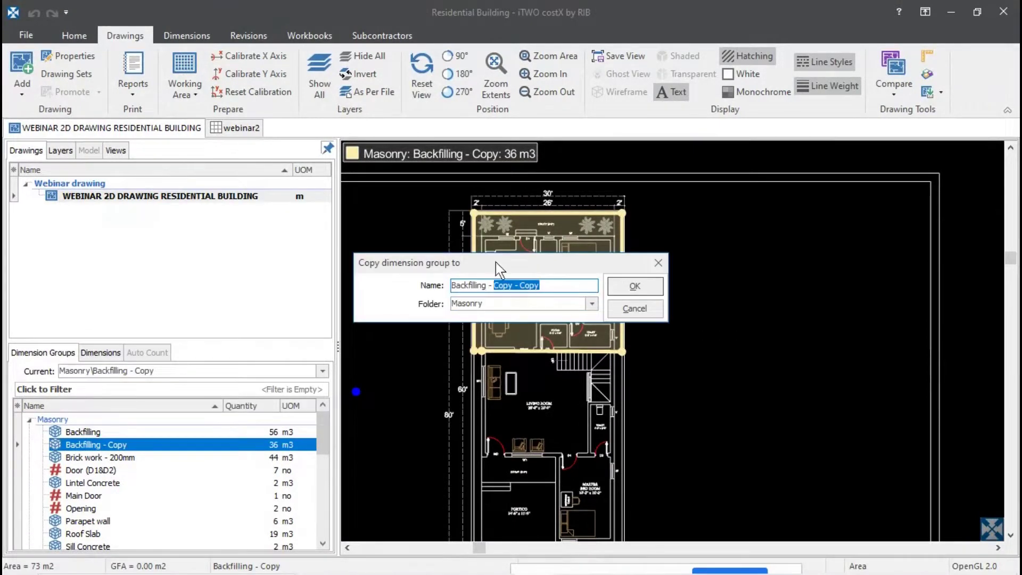
{"action": "type", "text": "RA02"}
{"action": "left_click", "coordinate": [648, 288]}
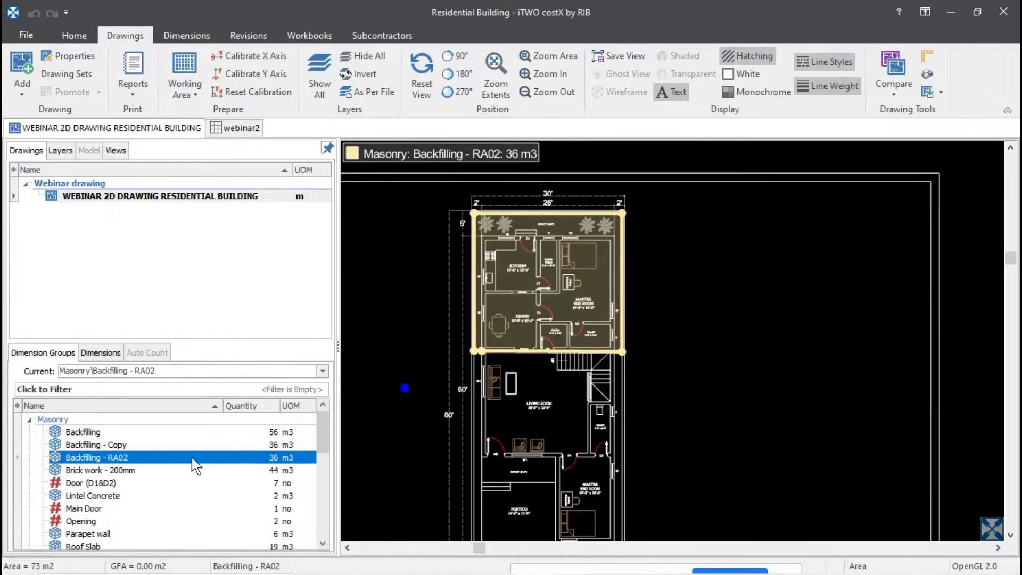
- Delete the copied area dimension over the kitchen, dining and upper bedroom from the Backfilling - RA02 group
{"action": "right_click", "coordinate": [576, 256]}
{"action": "mouse_move", "coordinate": [686, 335]}
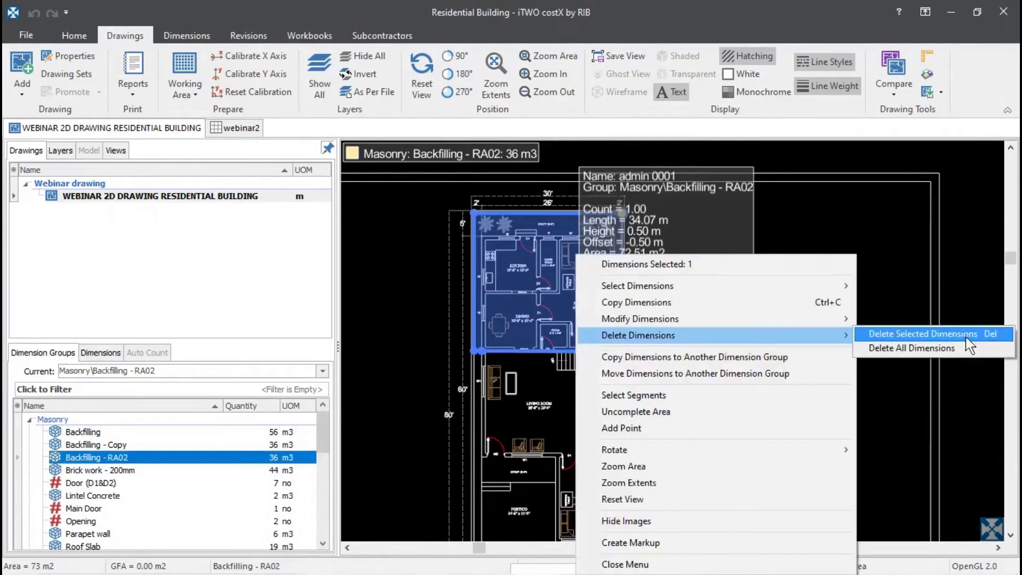
{"action": "left_click", "coordinate": [965, 343]}
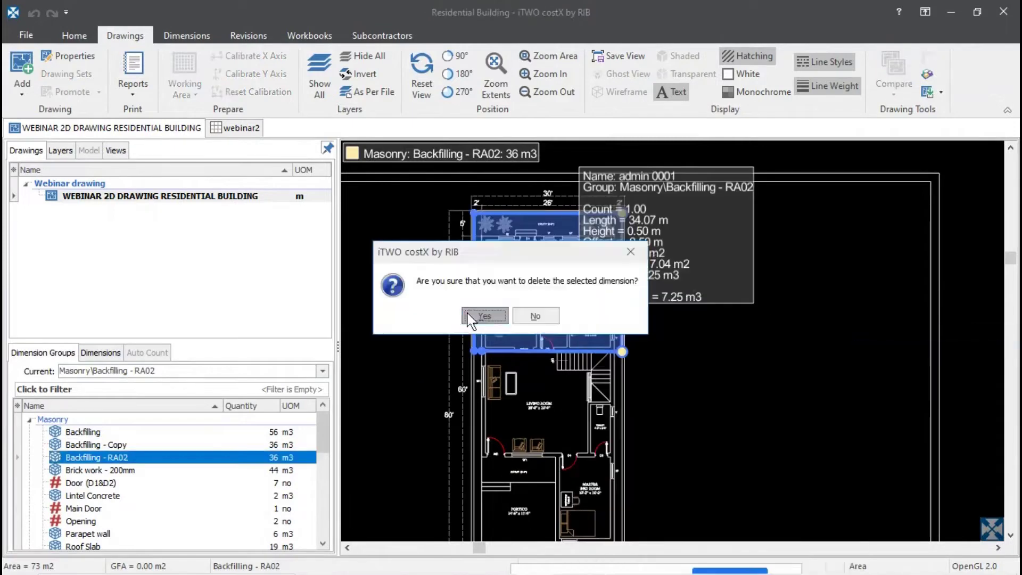
{"action": "left_click", "coordinate": [483, 318]}
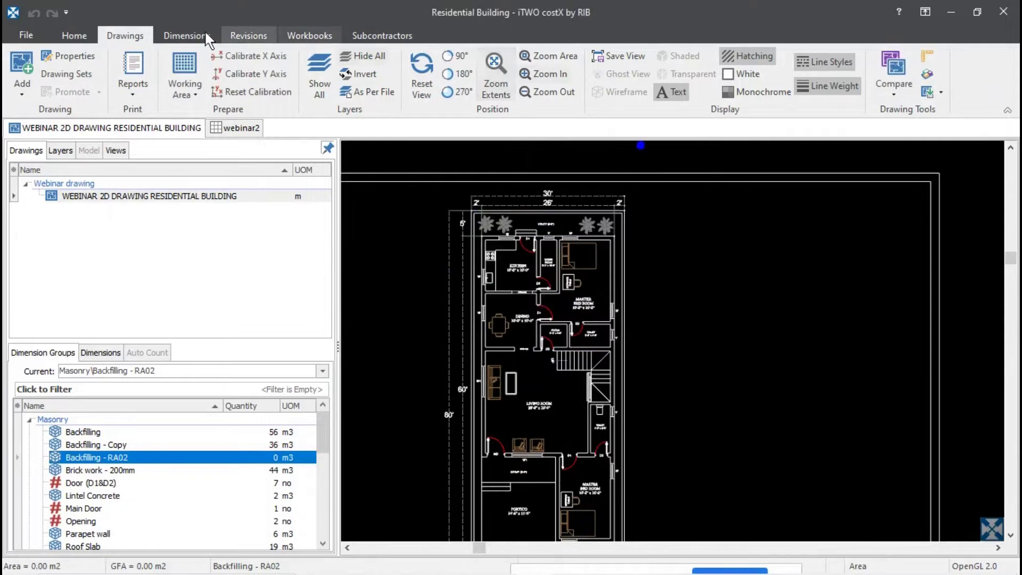
- Start the Backfilling - RA02 area at the left compound wall beside the dining/living room opening and outline it around the two lower parking corners
{"action": "scroll", "coordinate": [340, 69], "scroll_direction": "down", "scroll_amount": 1}
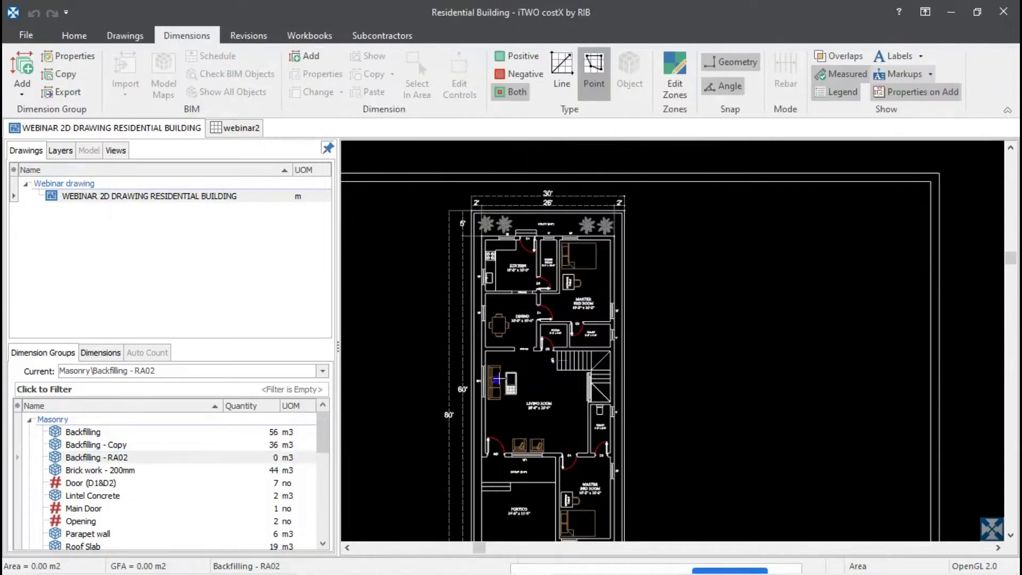
{"action": "scroll", "coordinate": [499, 364], "scroll_direction": "up", "scroll_amount": 3}
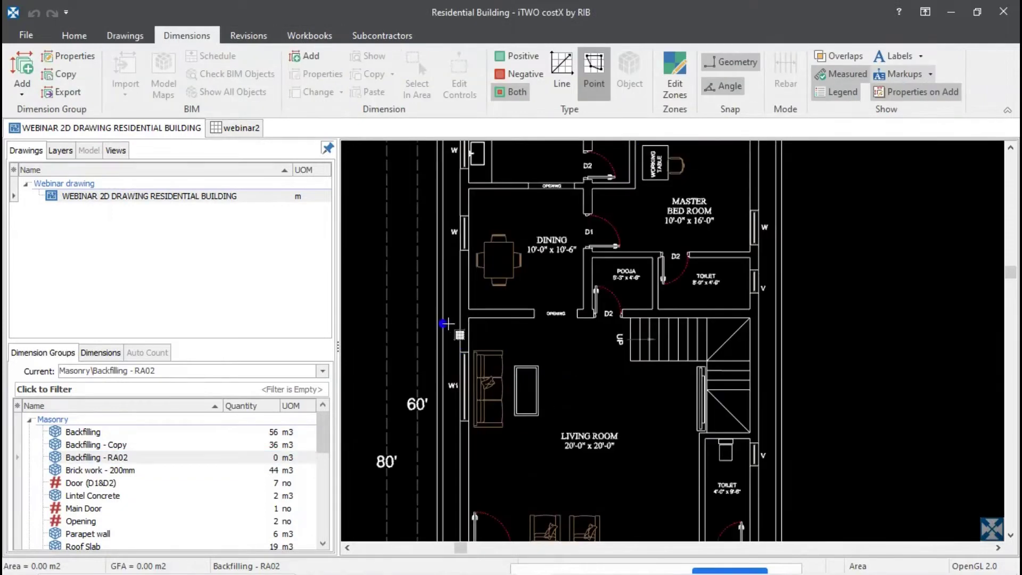
{"action": "left_click", "coordinate": [445, 322]}
{"action": "scroll", "coordinate": [445, 322], "scroll_direction": "down", "scroll_amount": 6}
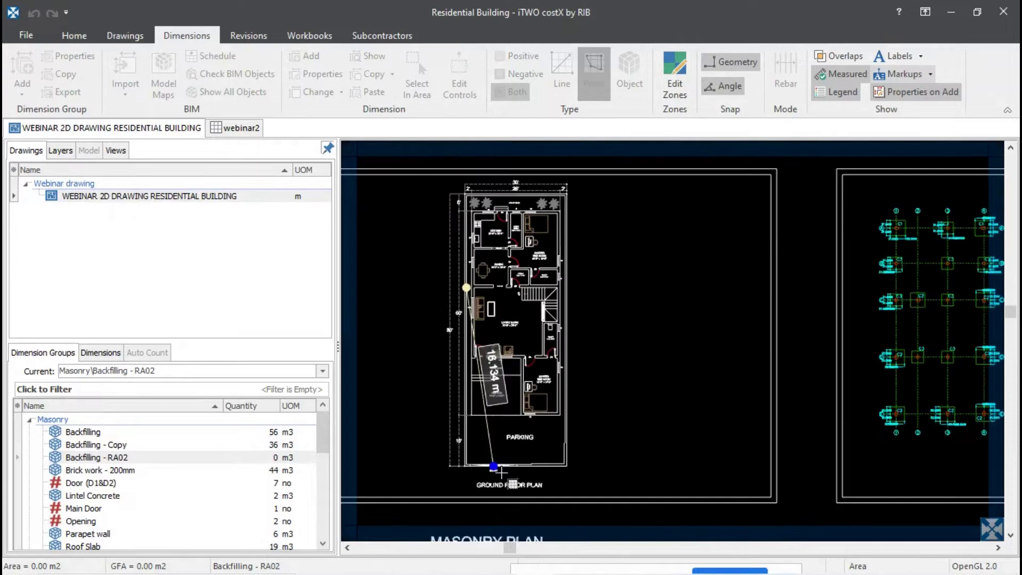
{"action": "scroll", "coordinate": [476, 445], "scroll_direction": "up", "scroll_amount": 5}
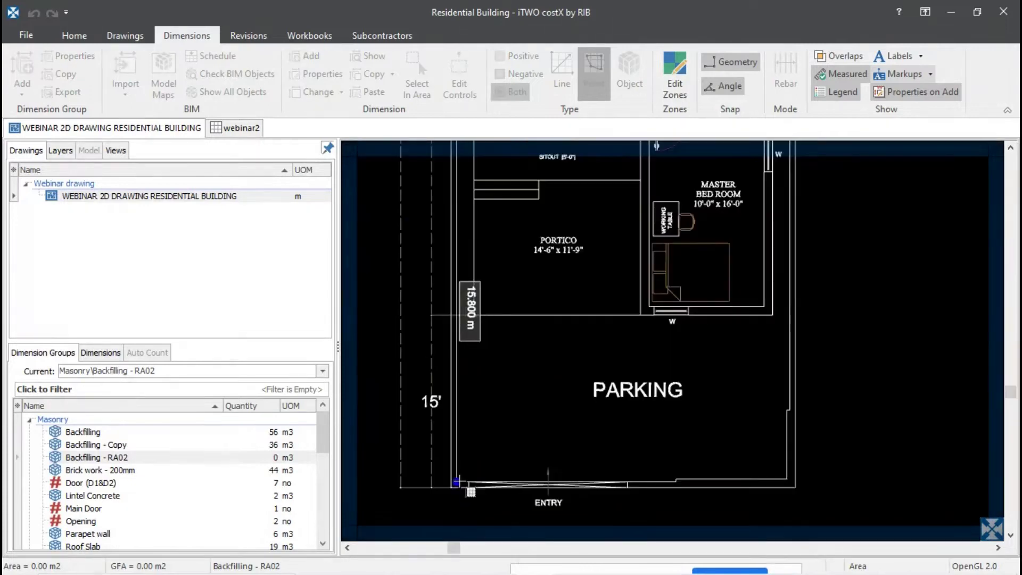
{"action": "scroll", "coordinate": [793, 482], "scroll_direction": "up", "scroll_amount": 4}
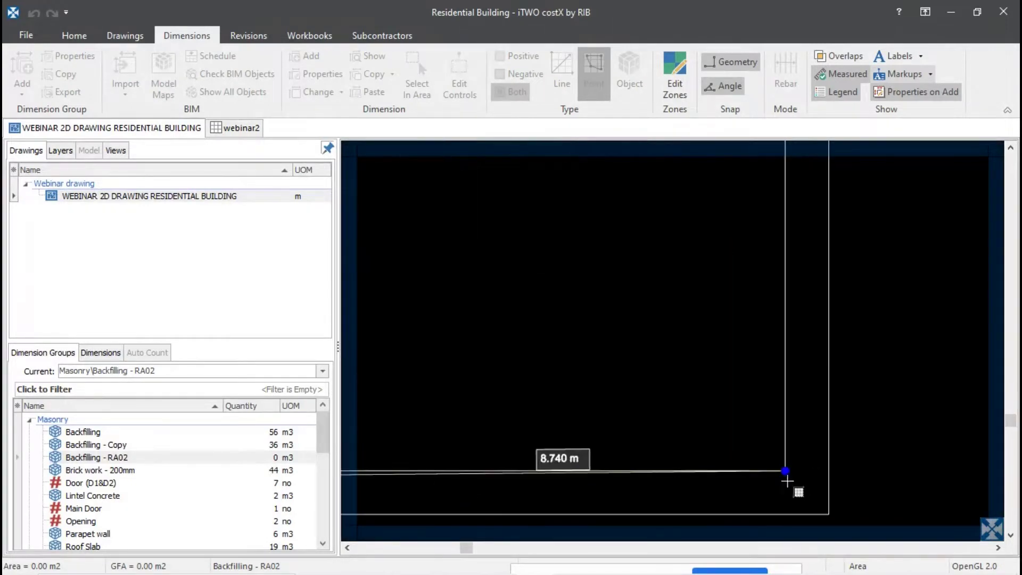
{"action": "left_click", "coordinate": [790, 478]}
- Continue the area outline up the right compound wall, following the parking wall offset, to the level of the staircase's upper edge
{"action": "scroll", "coordinate": [789, 478], "scroll_direction": "down", "scroll_amount": 6}
{"action": "scroll", "coordinate": [782, 431], "scroll_direction": "up", "scroll_amount": 5}
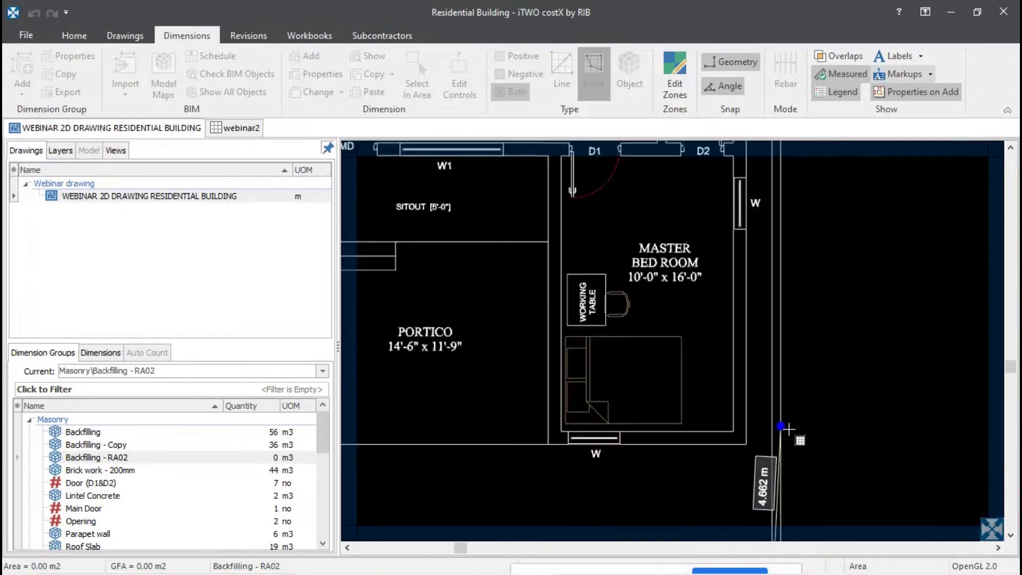
{"action": "scroll", "coordinate": [768, 422], "scroll_direction": "down", "scroll_amount": 5}
{"action": "scroll", "coordinate": [775, 410], "scroll_direction": "up", "scroll_amount": 8}
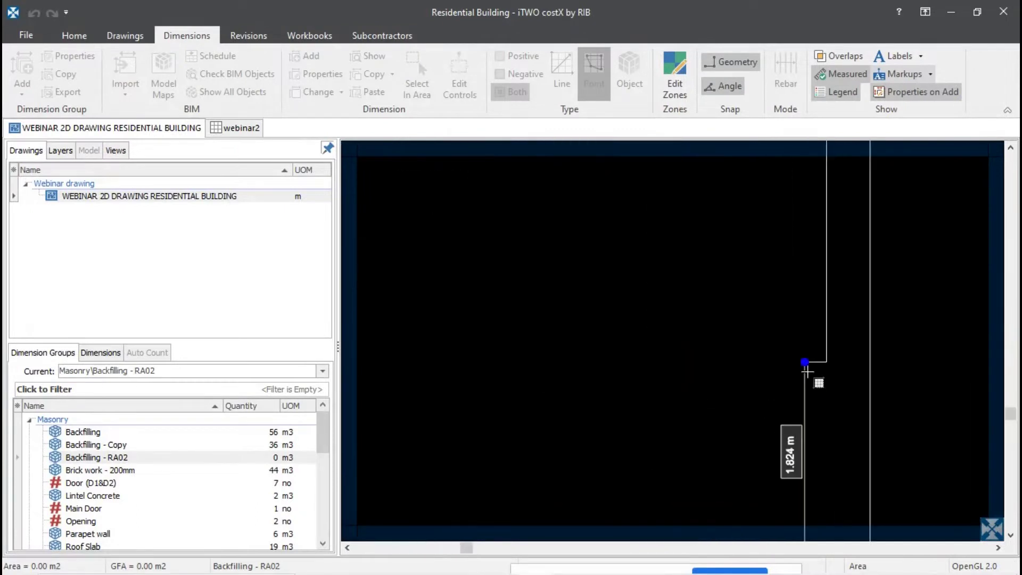
{"action": "scroll", "coordinate": [805, 362], "scroll_direction": "down", "scroll_amount": 6}
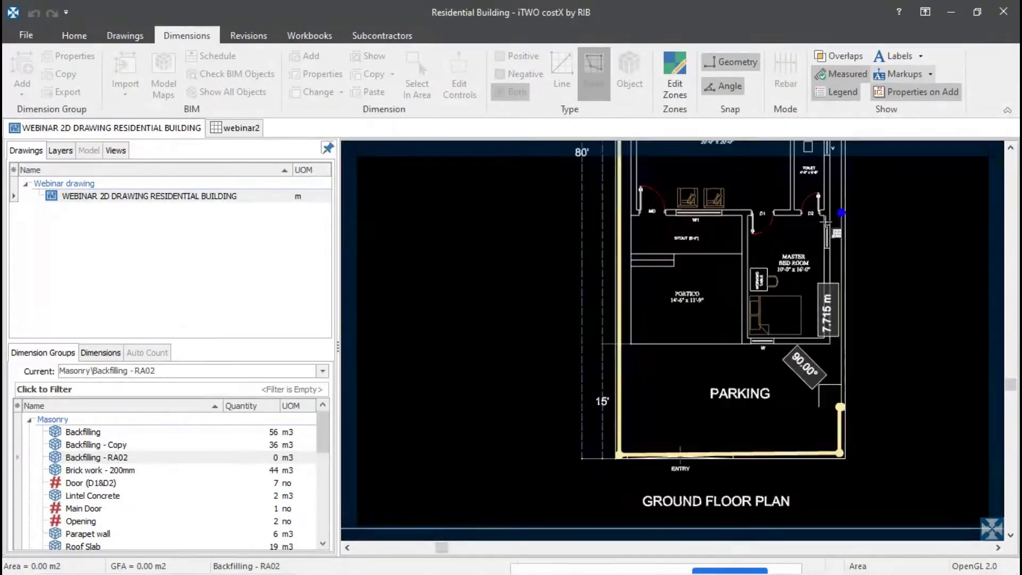
{"action": "scroll", "coordinate": [830, 234], "scroll_direction": "up", "scroll_amount": 7}
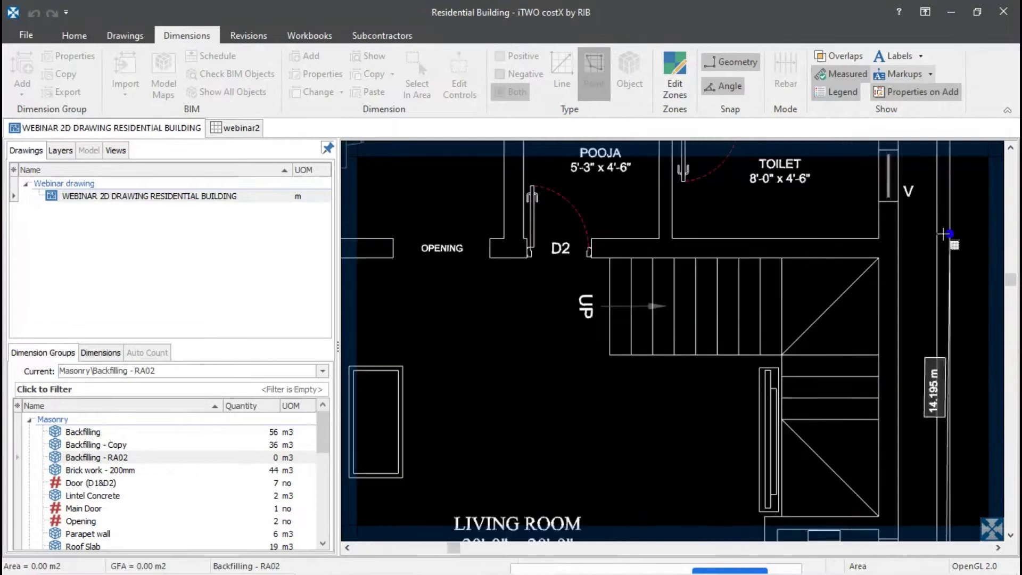
{"action": "left_click", "coordinate": [937, 258]}
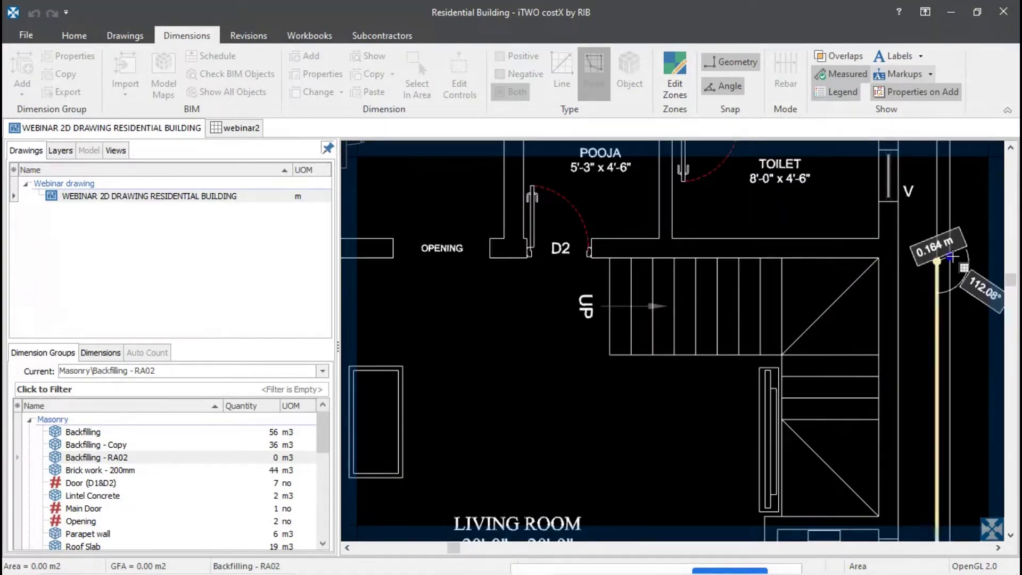
- Run the outline back to the left compound wall, complete the area, and accept its dimension properties
{"action": "scroll", "coordinate": [936, 259], "scroll_direction": "down", "scroll_amount": 5}
{"action": "scroll", "coordinate": [801, 271], "scroll_direction": "up", "scroll_amount": 5}
{"action": "right_click", "coordinate": [781, 249]}
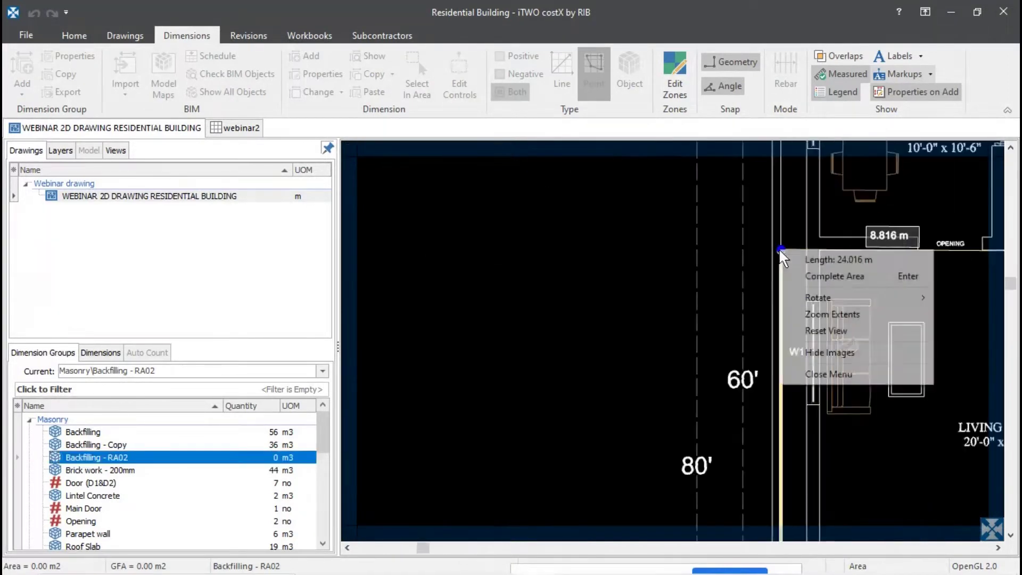
{"action": "left_click", "coordinate": [783, 275]}
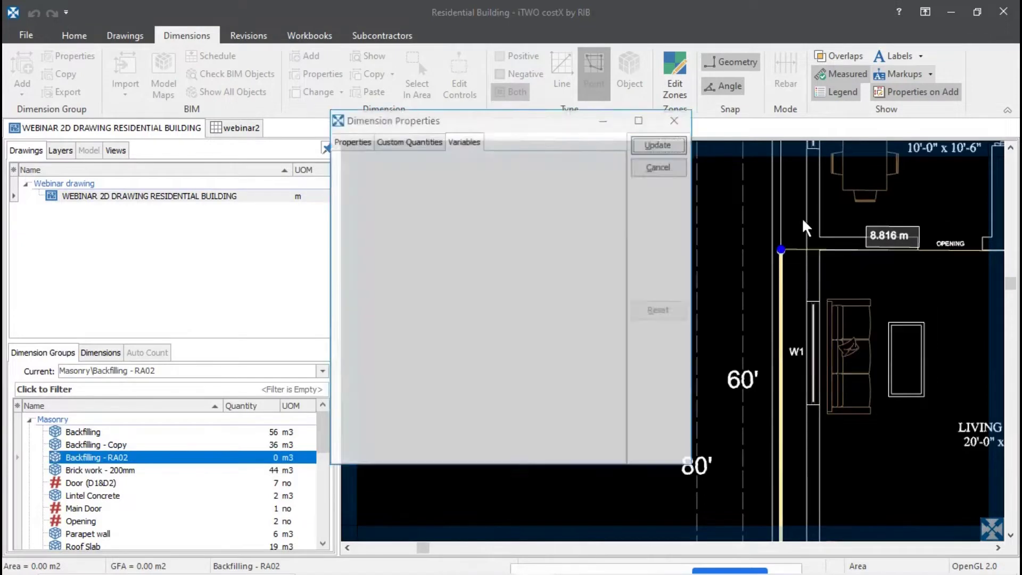
{"action": "left_click", "coordinate": [659, 143]}
{"action": "scroll", "coordinate": [486, 221], "scroll_direction": "down", "scroll_amount": 5}
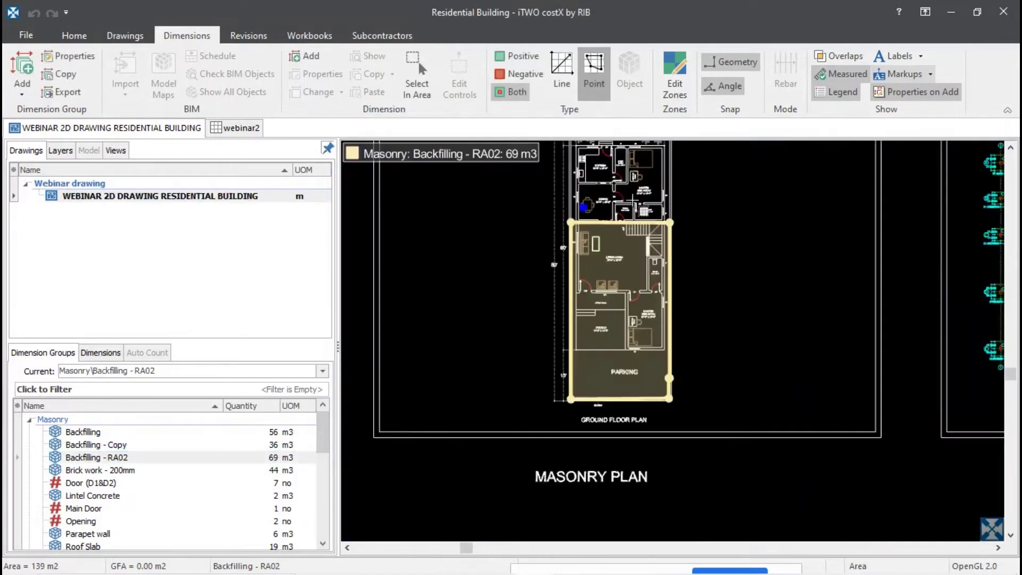
{"action": "scroll", "coordinate": [650, 226], "scroll_direction": "up", "scroll_amount": 5}
{"action": "scroll", "coordinate": [651, 226], "scroll_direction": "down", "scroll_amount": 4}
{"action": "key", "text": "Escape"}
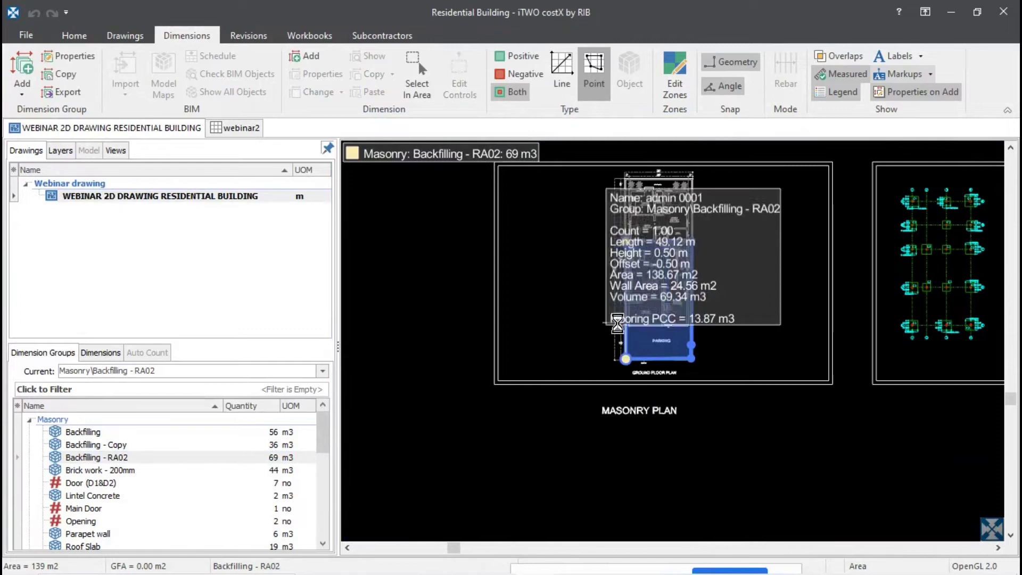
- Switch to the webinar2 workbook and live-link the backfilling item's RA02 cell to the volume of the Backfilling - RA02 dimension group
{"action": "left_click", "coordinate": [238, 128]}
{"action": "left_click", "coordinate": [963, 225]}
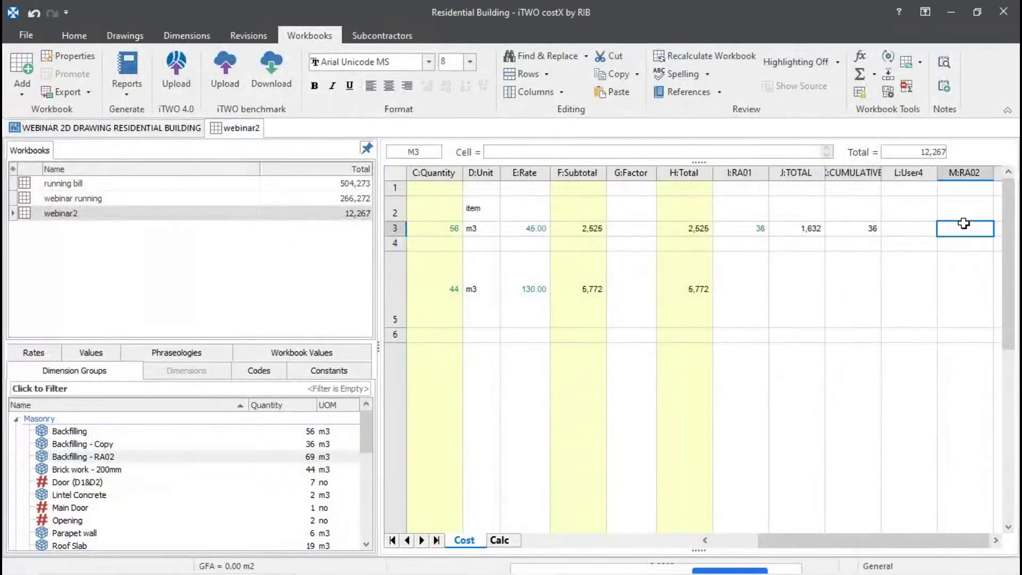
{"action": "left_click_drag", "start_coordinate": [94, 457], "coordinate": [829, 376]}
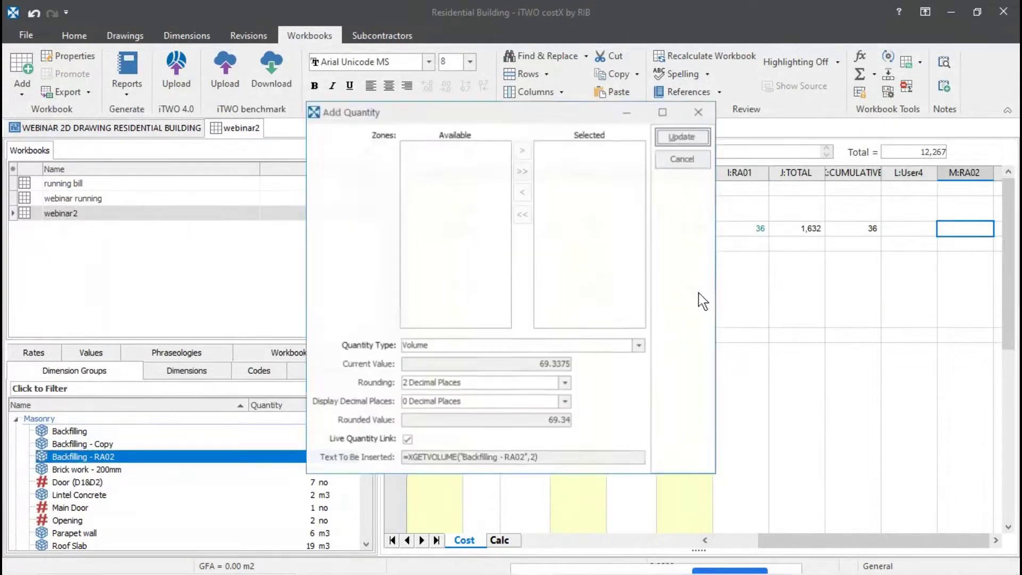
{"action": "left_click", "coordinate": [688, 137]}
- Enter the formula =m3*e3 in the backfilling item's TOTAL cell beside RA02
{"action": "left_click_drag", "start_coordinate": [925, 546], "coordinate": [985, 546]}
{"action": "left_click", "coordinate": [890, 228]}
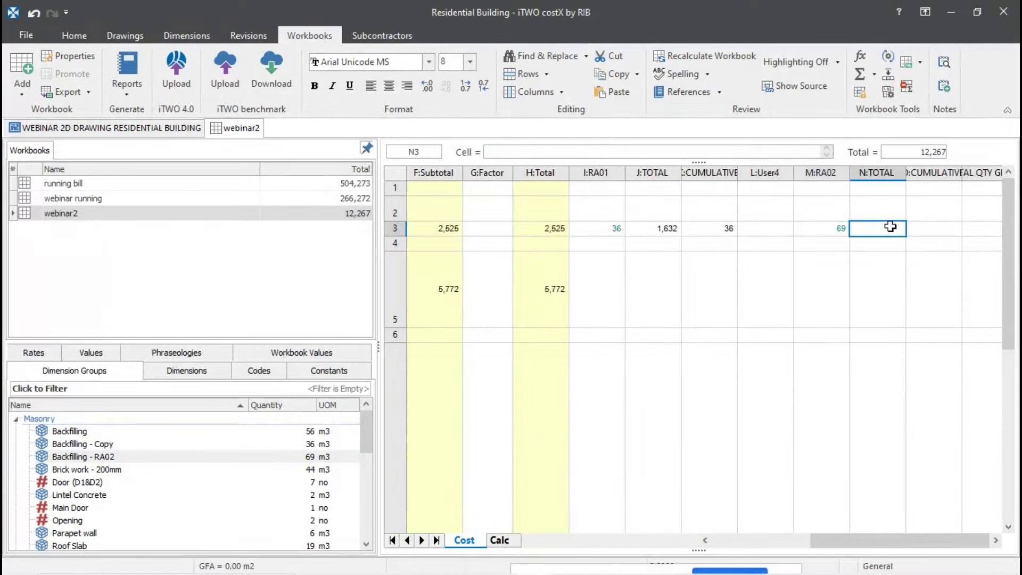
{"action": "type", "text": "="}
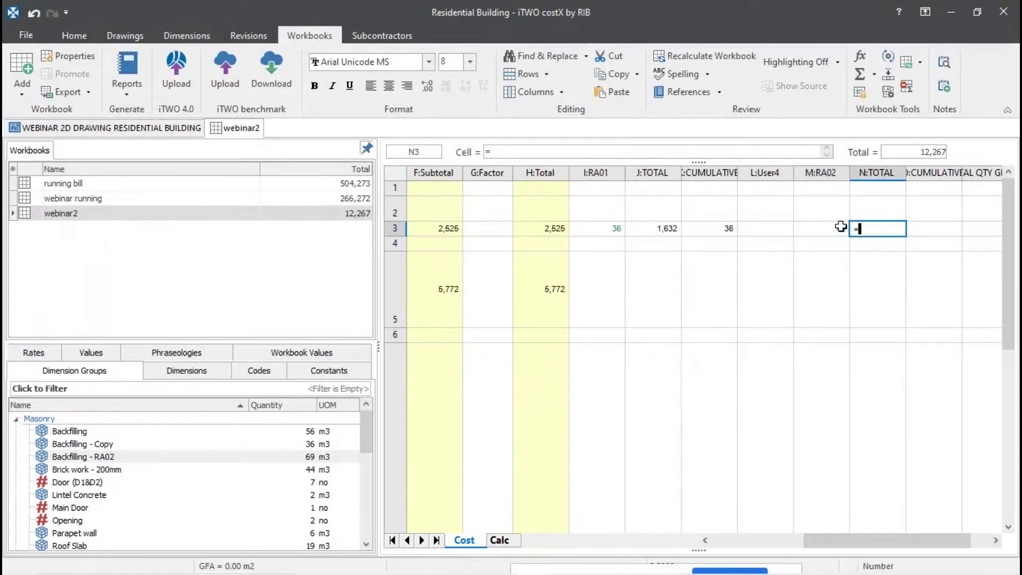
{"action": "type", "text": "m3*e3"}
{"action": "key", "text": "Return"}
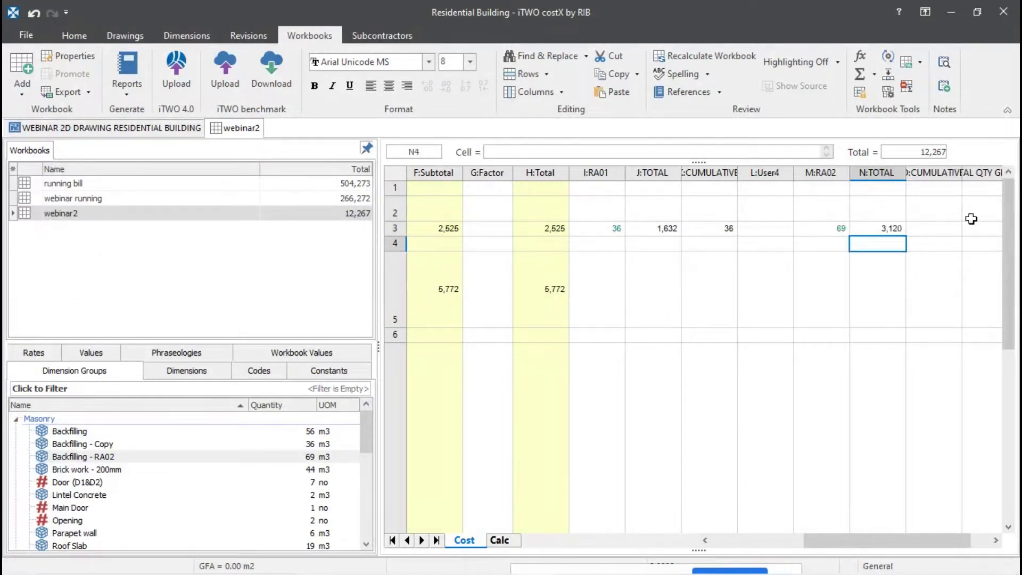
- Enter the formula =m3+i3 in the backfilling item's second CUMULATIVE cell to add the RA01 and RA02 quantities
{"action": "left_click", "coordinate": [931, 234]}
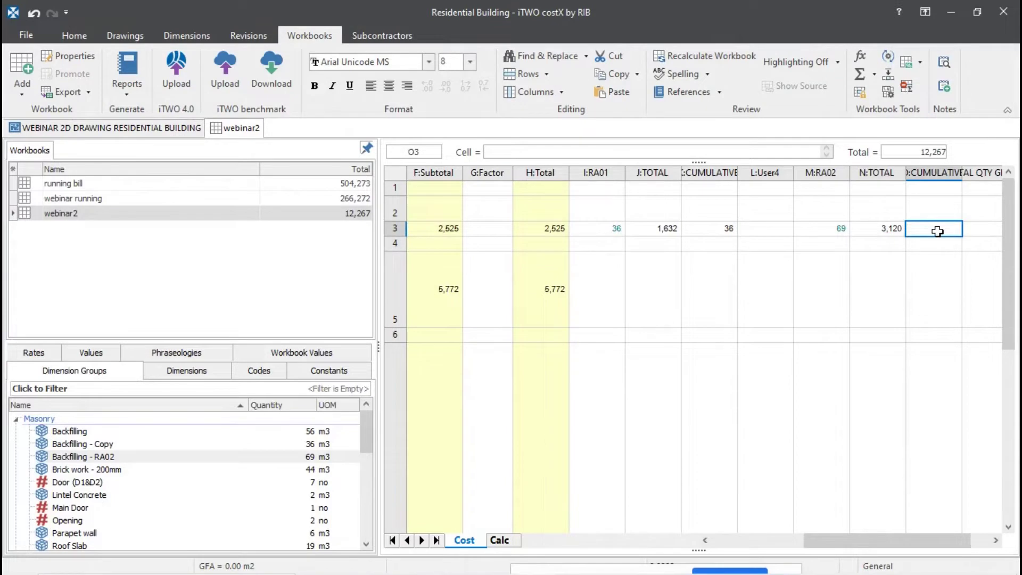
{"action": "type", "text": "="}
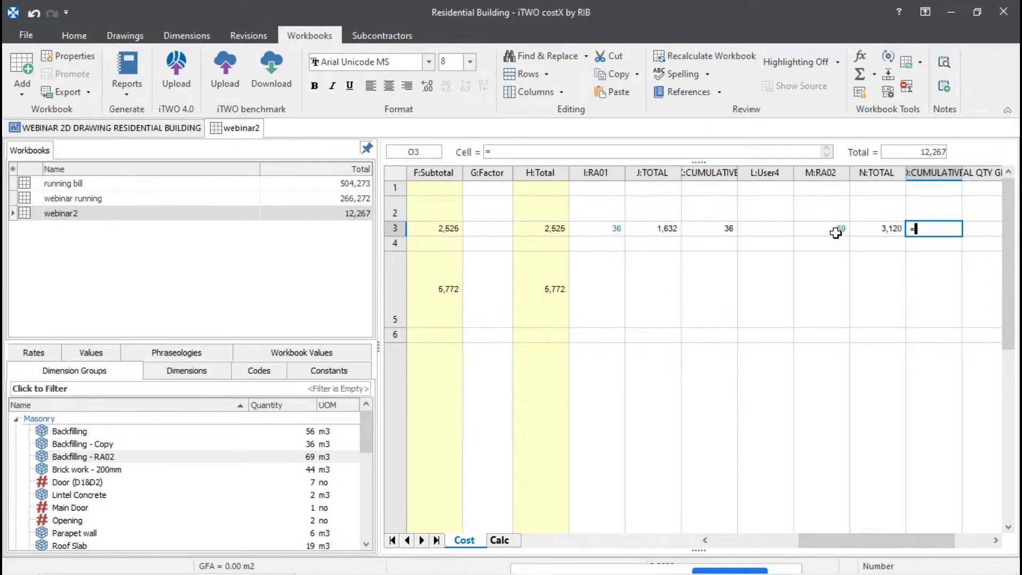
{"action": "type", "text": "m3+i3"}
{"action": "key", "text": "Return"}
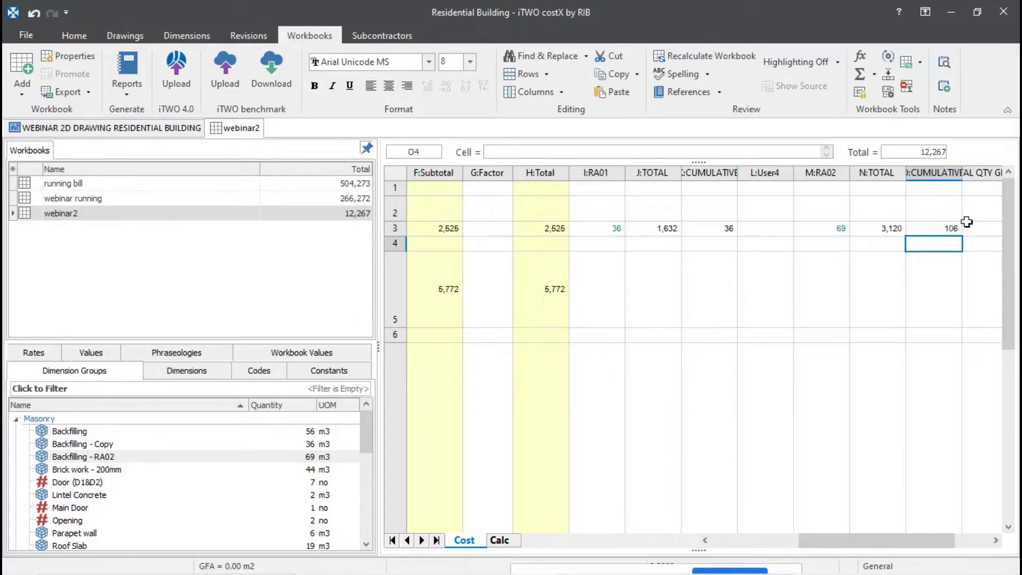
{"action": "left_click", "coordinate": [949, 229]}
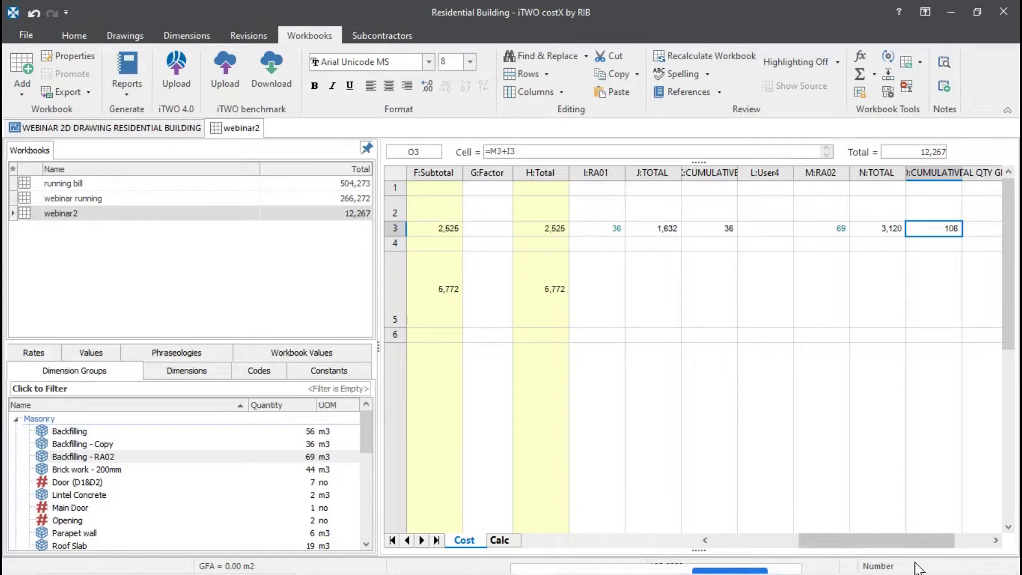
- Enter the formula =c3-o3 in the backfilling item's QTY GIVEN cell to subtract the cumulative quantity from the bill quantity
{"action": "left_click", "coordinate": [972, 229]}
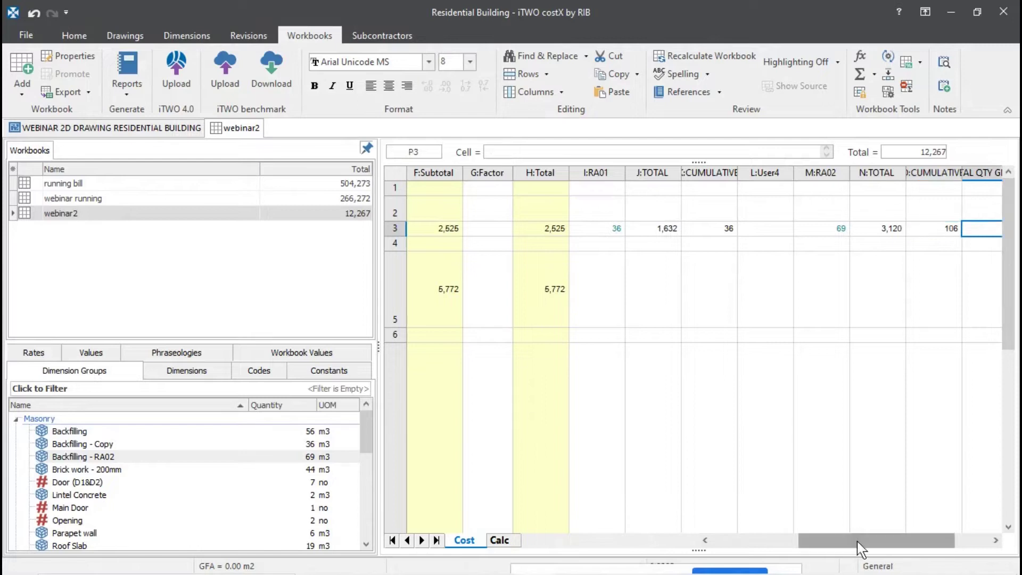
{"action": "left_click_drag", "start_coordinate": [861, 548], "coordinate": [890, 536]}
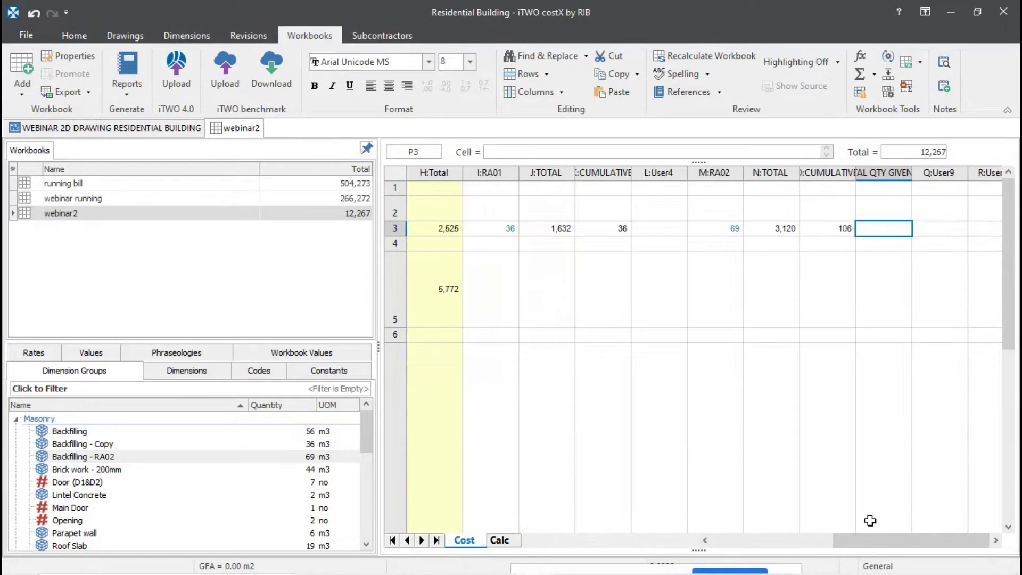
{"action": "type", "text": "="}
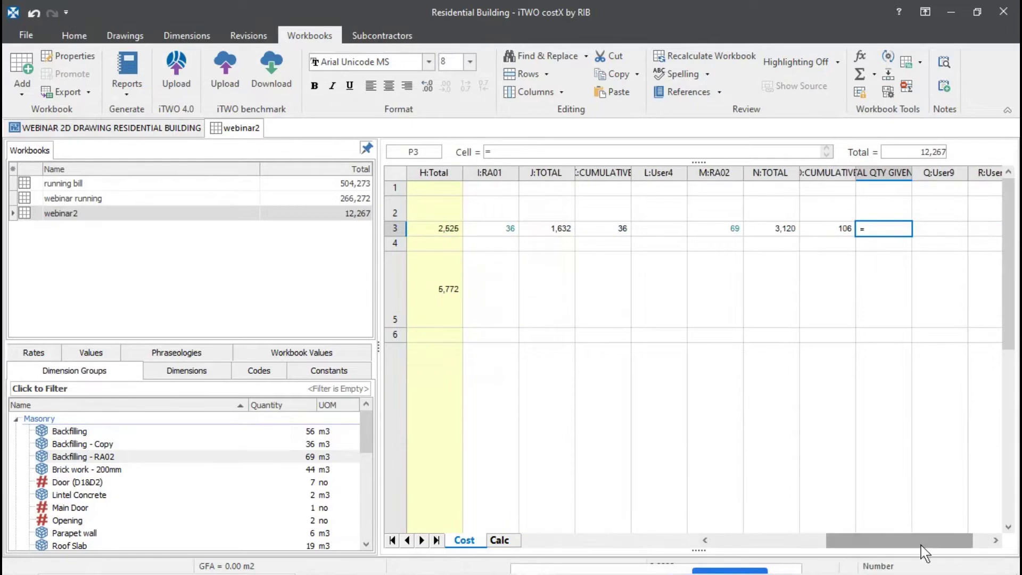
{"action": "mouse_move", "coordinate": [918, 546]}
{"action": "left_mouse_down"}
{"action": "mouse_move", "coordinate": [803, 557]}
{"action": "mouse_move", "coordinate": [830, 546]}
{"action": "mouse_move", "coordinate": [814, 540]}
{"action": "mouse_move", "coordinate": [921, 532]}
{"action": "left_mouse_up"}
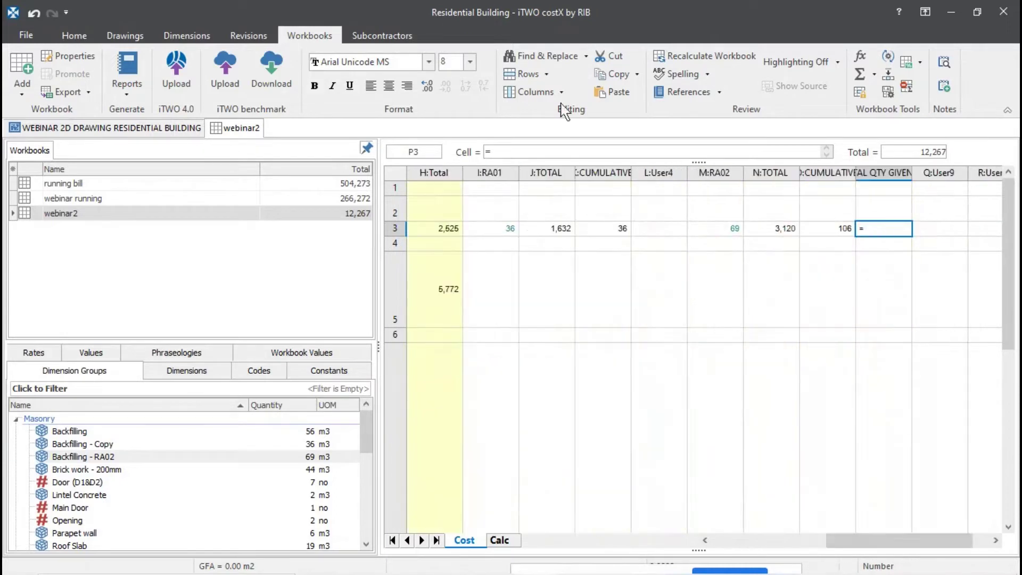
{"action": "left_click", "coordinate": [562, 152]}
{"action": "type", "text": "c3-"}
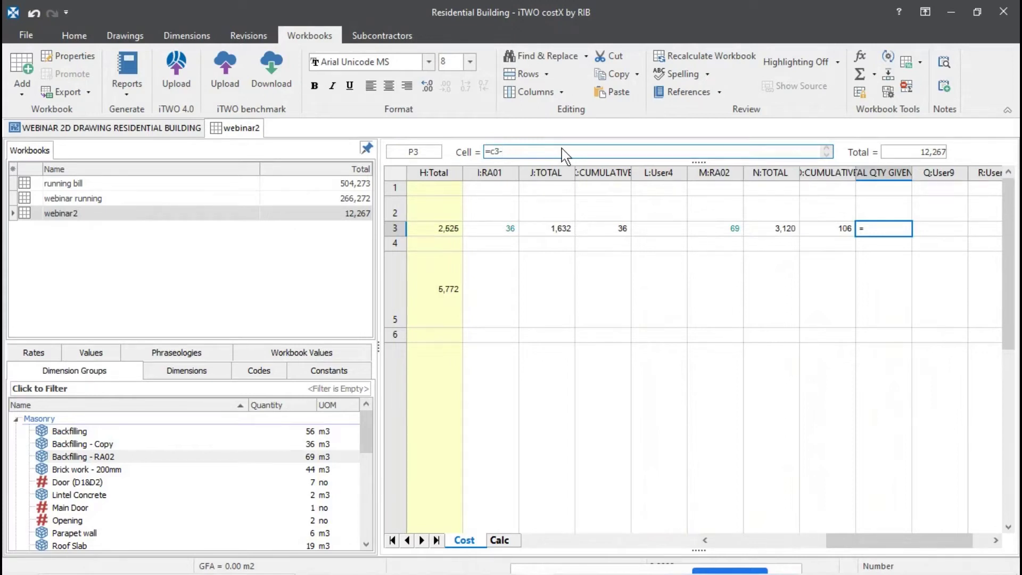
{"action": "type", "text": "o3"}
{"action": "key", "text": "Return"}
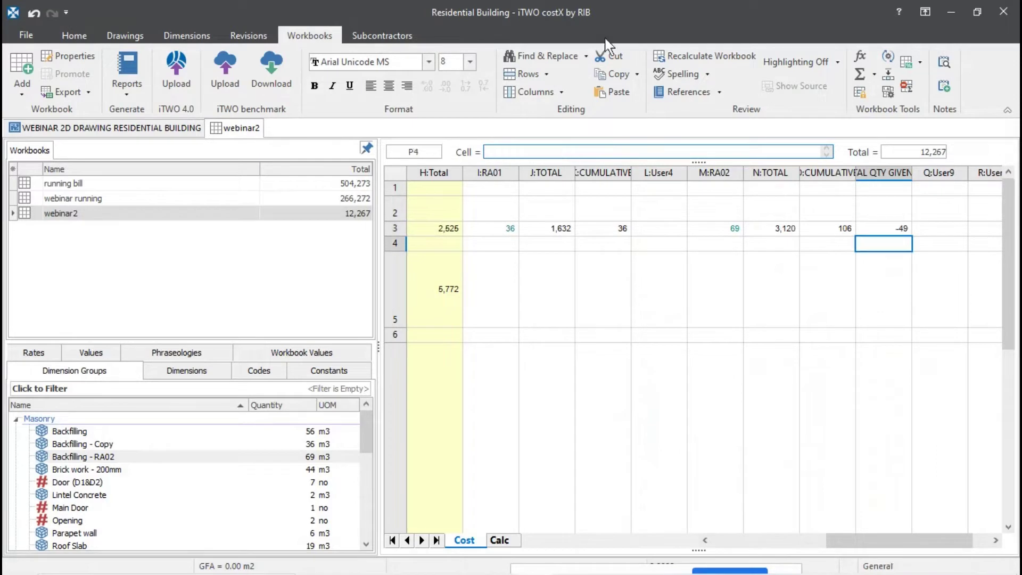
- Check the QTY GIVEN formula and review the backfilling row from the running bill columns back to the item descriptions
{"action": "left_click", "coordinate": [890, 227]}
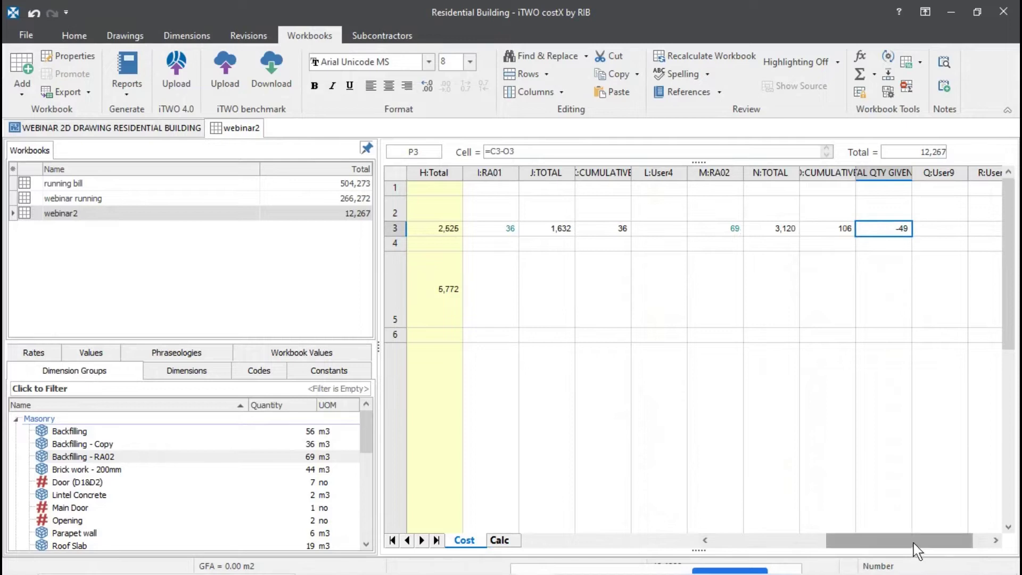
{"action": "mouse_move", "coordinate": [906, 542]}
{"action": "left_mouse_down"}
{"action": "mouse_move", "coordinate": [810, 547]}
{"action": "mouse_move", "coordinate": [925, 543]}
{"action": "left_mouse_up"}
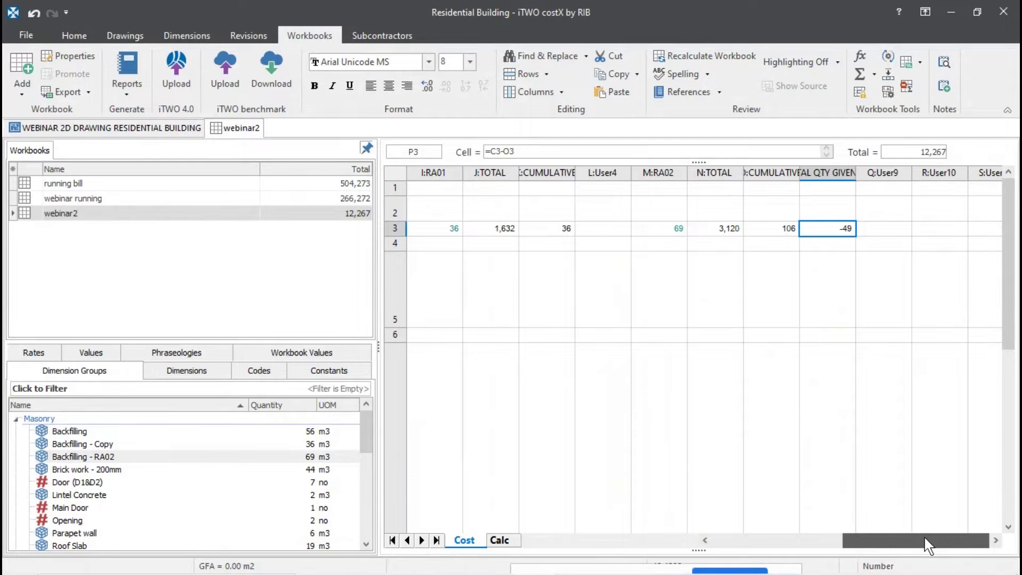
{"action": "left_click_drag", "start_coordinate": [929, 546], "coordinate": [783, 554]}
{"action": "scroll", "coordinate": [991, 330], "scroll_direction": "down", "scroll_amount": 3}
{"action": "scroll", "coordinate": [990, 290], "scroll_direction": "up", "scroll_amount": 3}
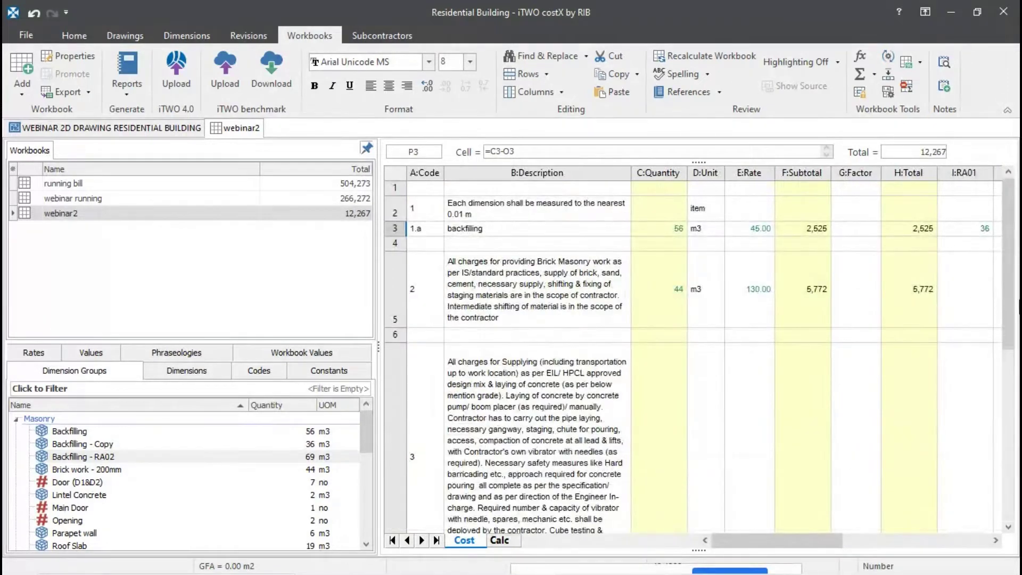
- Enter 24 as the RA01 quantity for the brick masonry item in row 5
{"action": "left_click", "coordinate": [956, 306]}
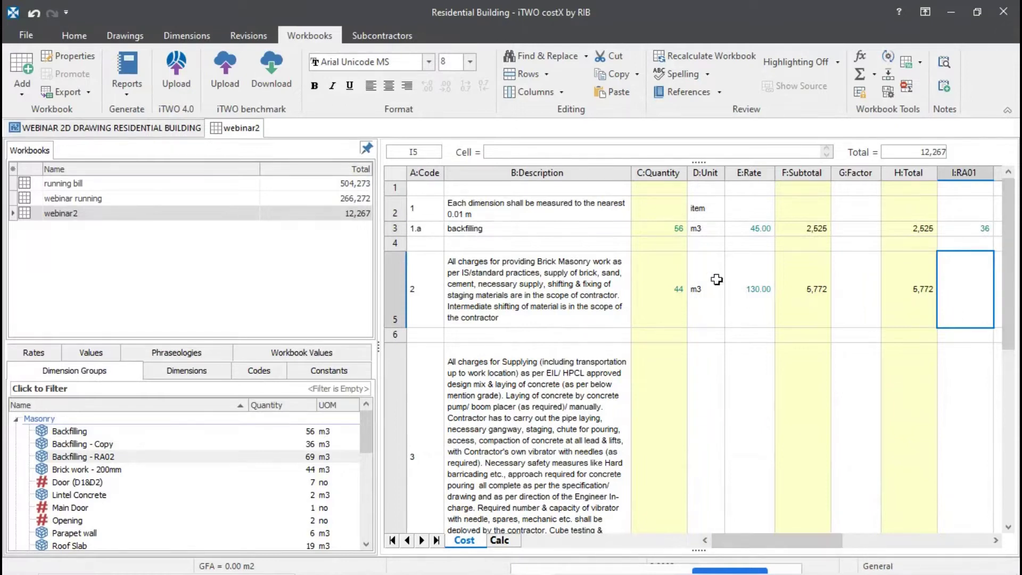
{"action": "left_click", "coordinate": [666, 292]}
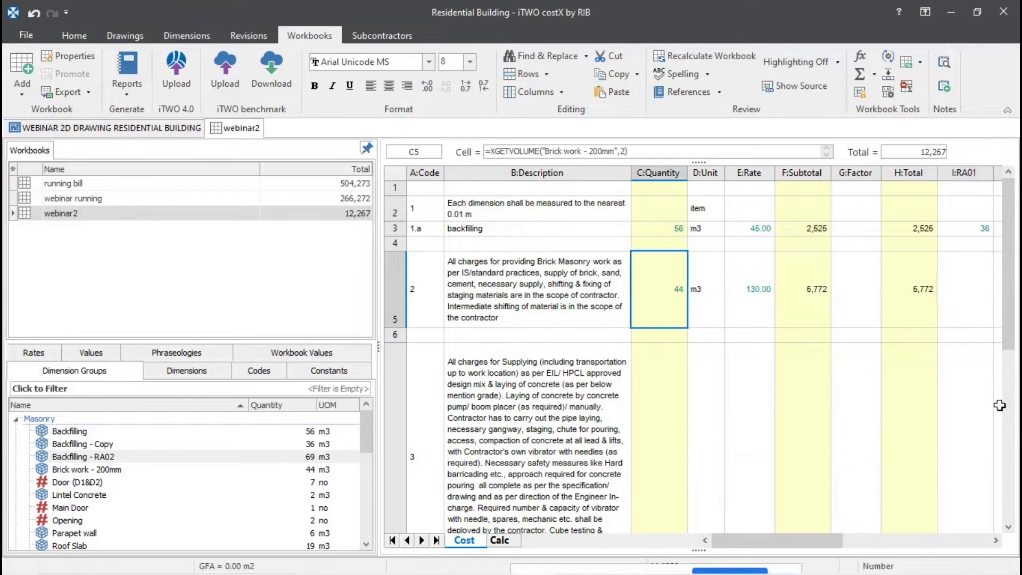
{"action": "left_click", "coordinate": [980, 305]}
{"action": "type", "text": "24"}
{"action": "key", "text": "Return"}
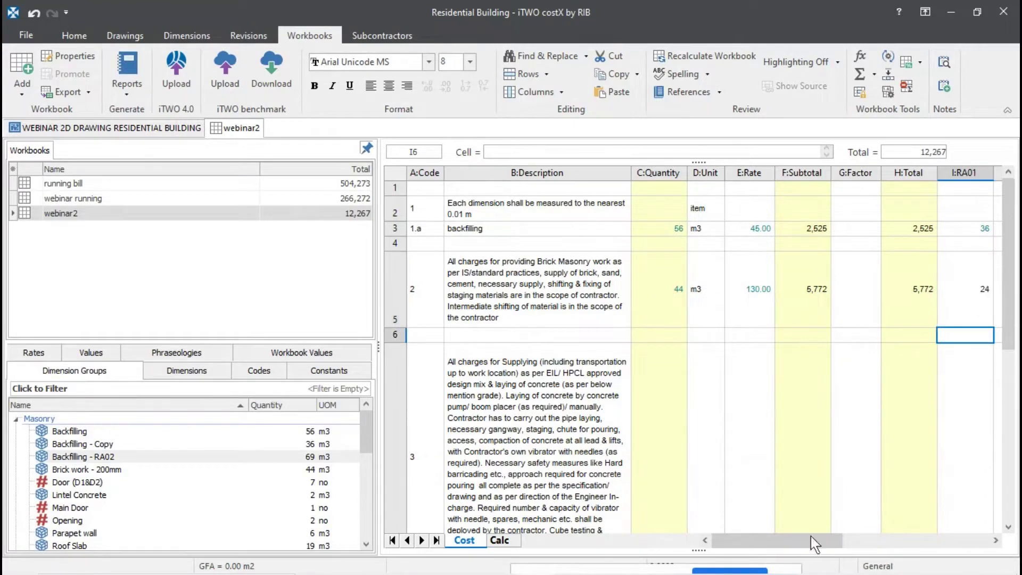
- Enter the formula =i5*e5 in the brick masonry item's TOTAL cell beside RA01
{"action": "left_click", "coordinate": [853, 540]}
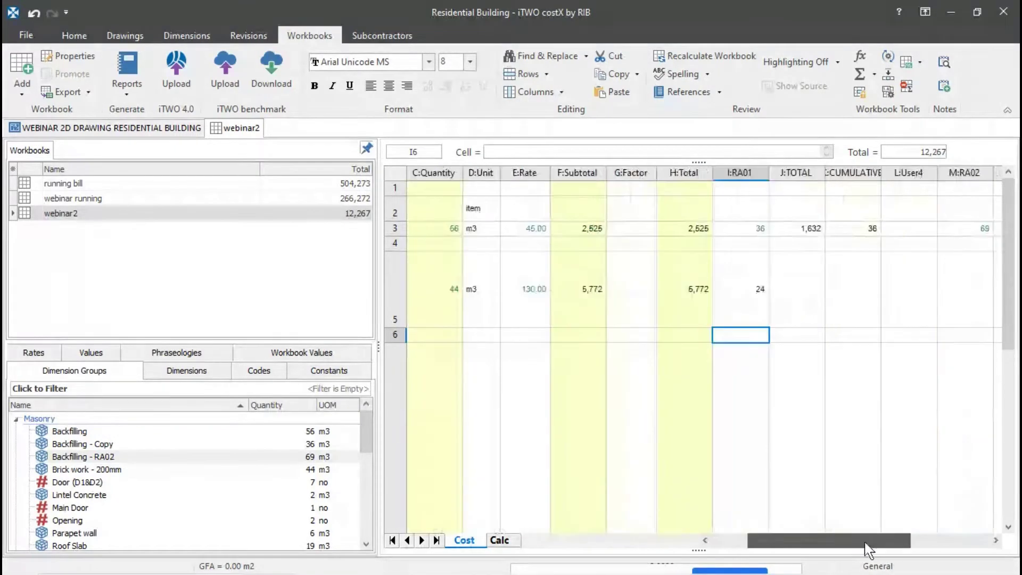
{"action": "left_click", "coordinate": [797, 294]}
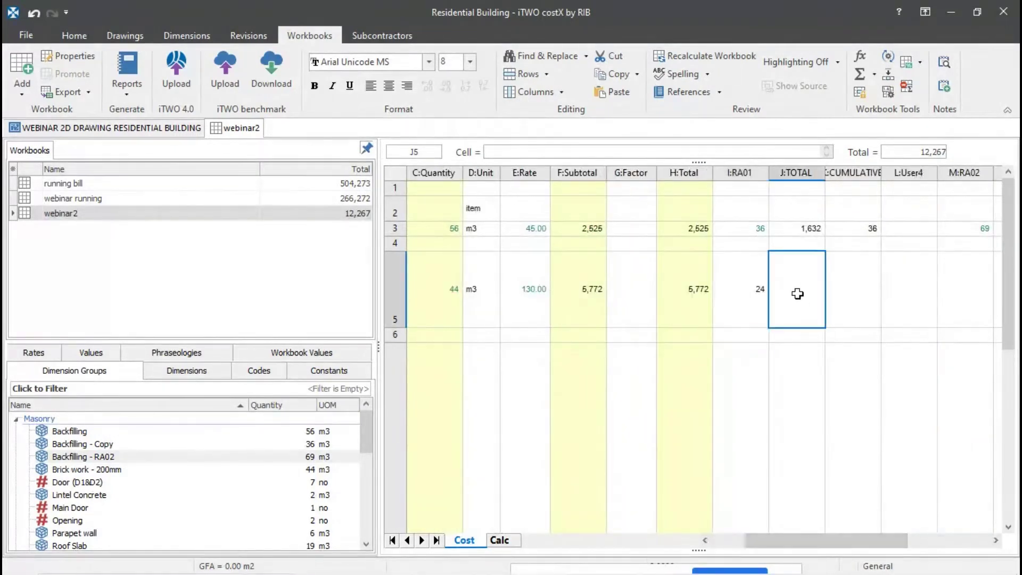
{"action": "type", "text": "=i5*e5"}
{"action": "key", "text": "Return"}
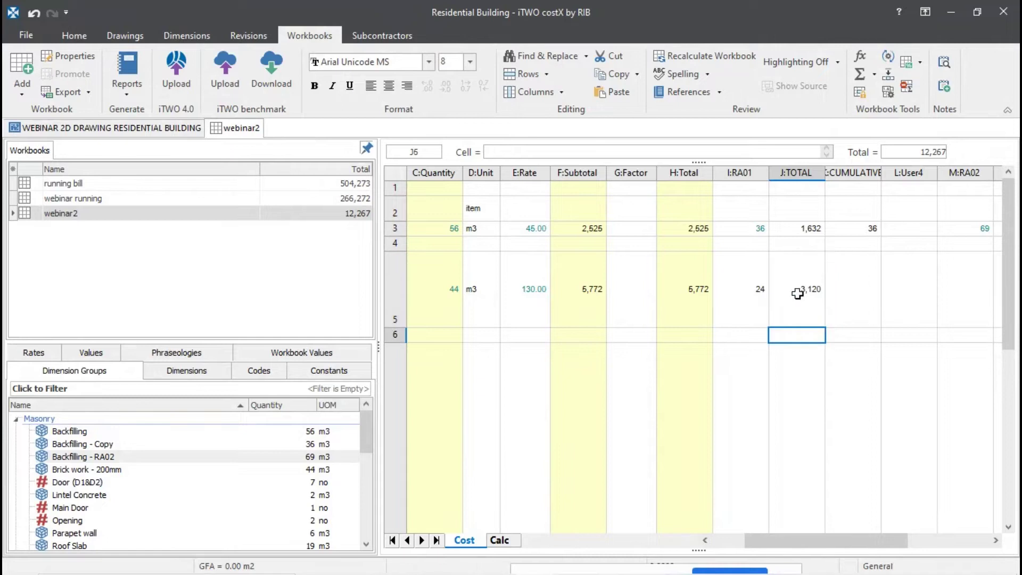
- Enter the formula =i5 in the brick masonry item's first CUMULATIVE cell to carry over the RA01 quantity
{"action": "left_click", "coordinate": [851, 285]}
{"action": "type", "text": "="}
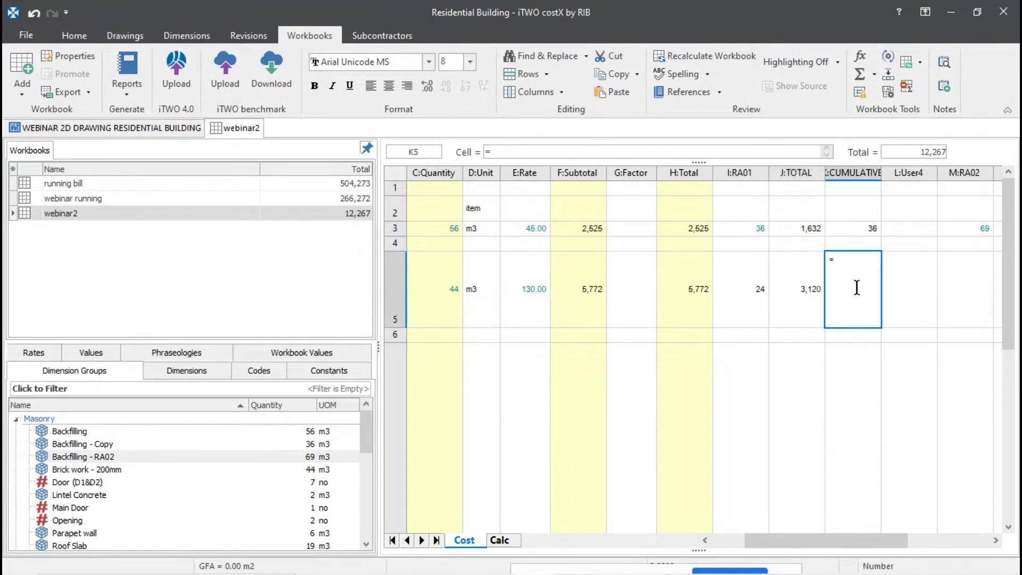
{"action": "type", "text": "i5"}
{"action": "key", "text": "Return"}
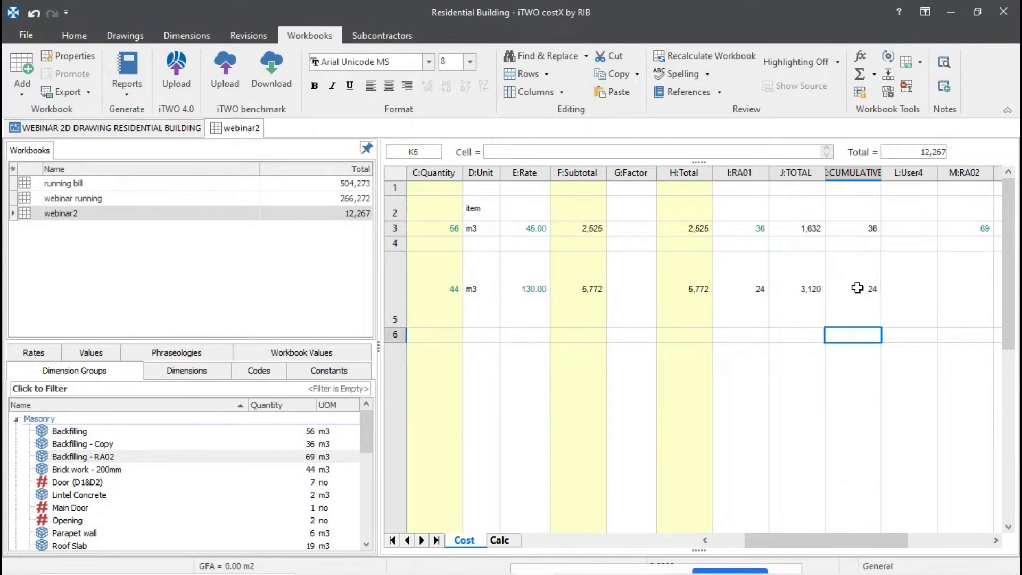
- Set the brick masonry item's RA02 quantity to 30 and enter the formula =m5*e5 in the adjacent TOTAL cell
{"action": "left_click", "coordinate": [965, 298]}
{"action": "left_click_drag", "start_coordinate": [813, 545], "coordinate": [832, 548]}
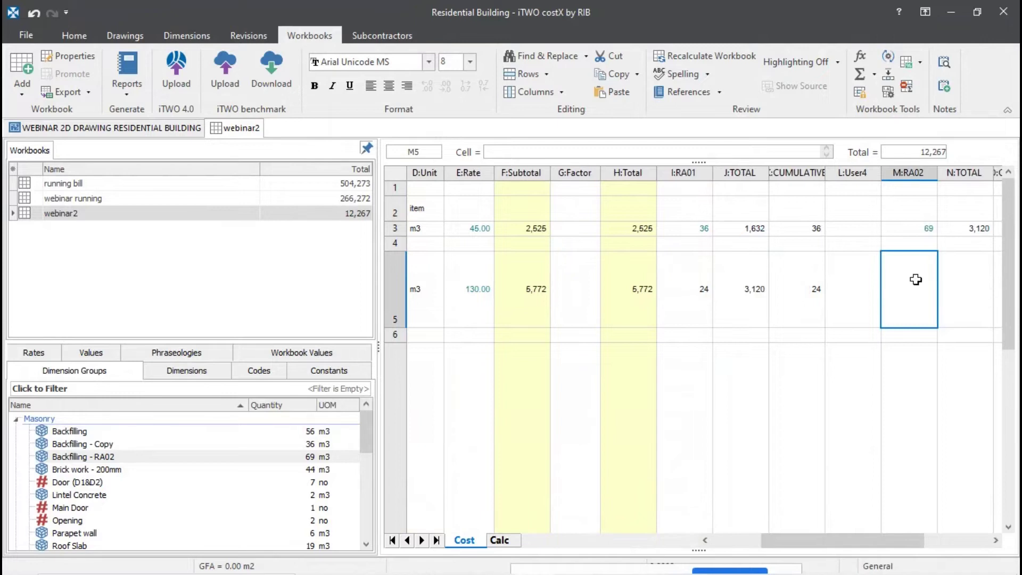
{"action": "type", "text": "30"}
{"action": "key", "text": "Tab"}
{"action": "type", "text": "=m"}
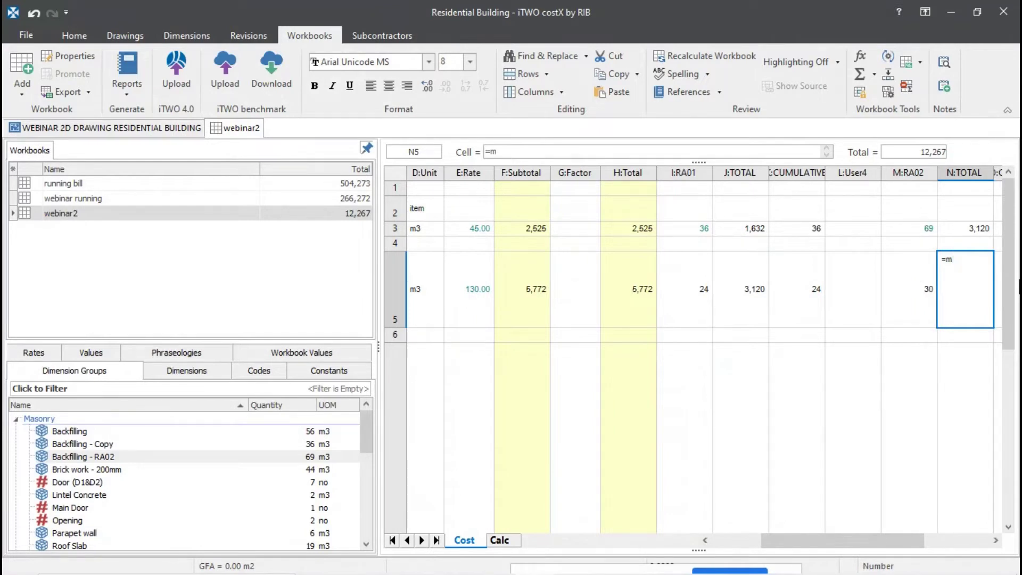
{"action": "type", "text": "5*e5"}
{"action": "key", "text": "Return"}
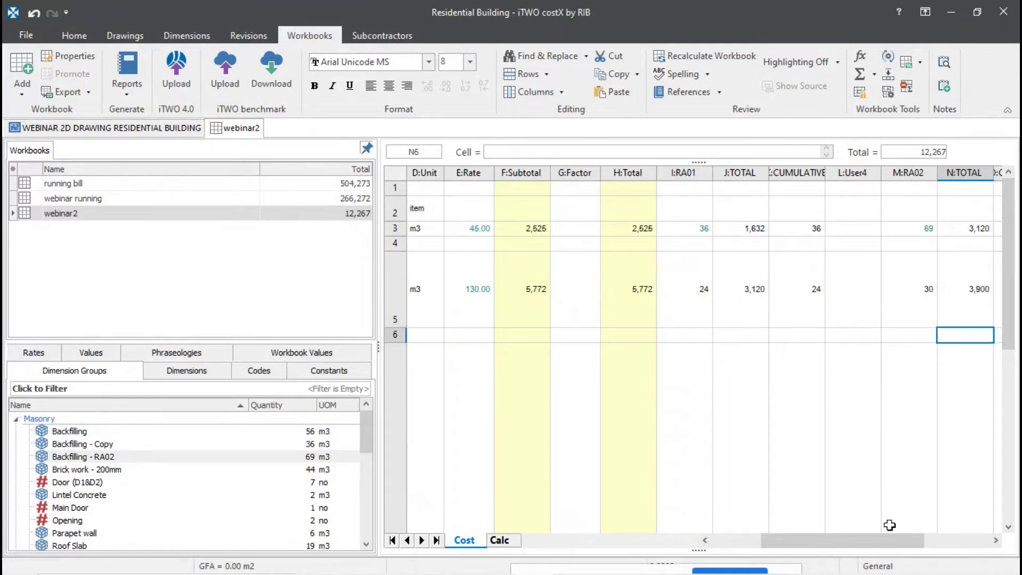
- Enter the formula =m5+i5 in the brick masonry item's second CUMULATIVE cell to add both running bill quantities
{"action": "left_click_drag", "start_coordinate": [885, 547], "coordinate": [918, 545]}
{"action": "left_click", "coordinate": [938, 291]}
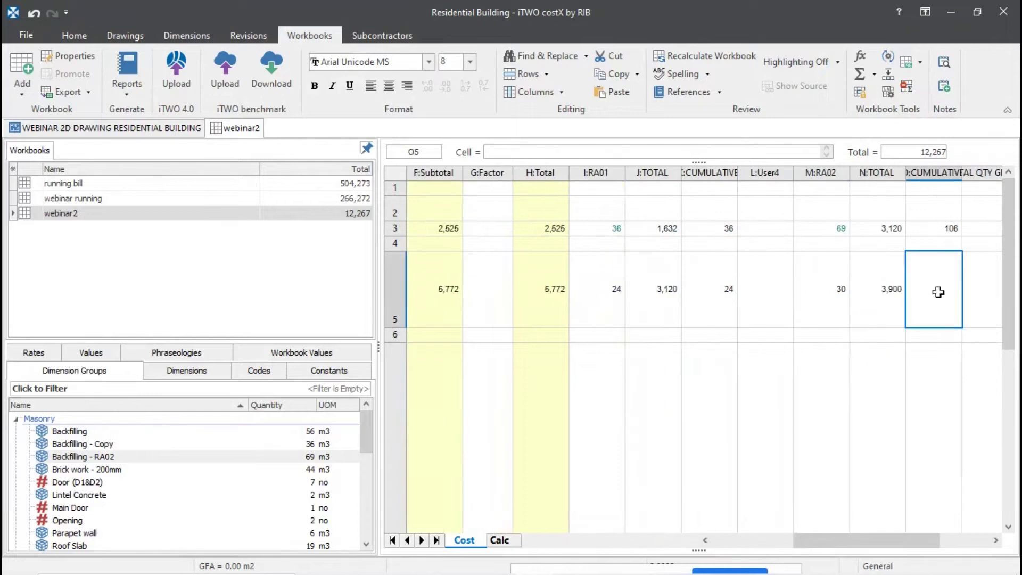
{"action": "type", "text": "="}
{"action": "type", "text": "m5+i5"}
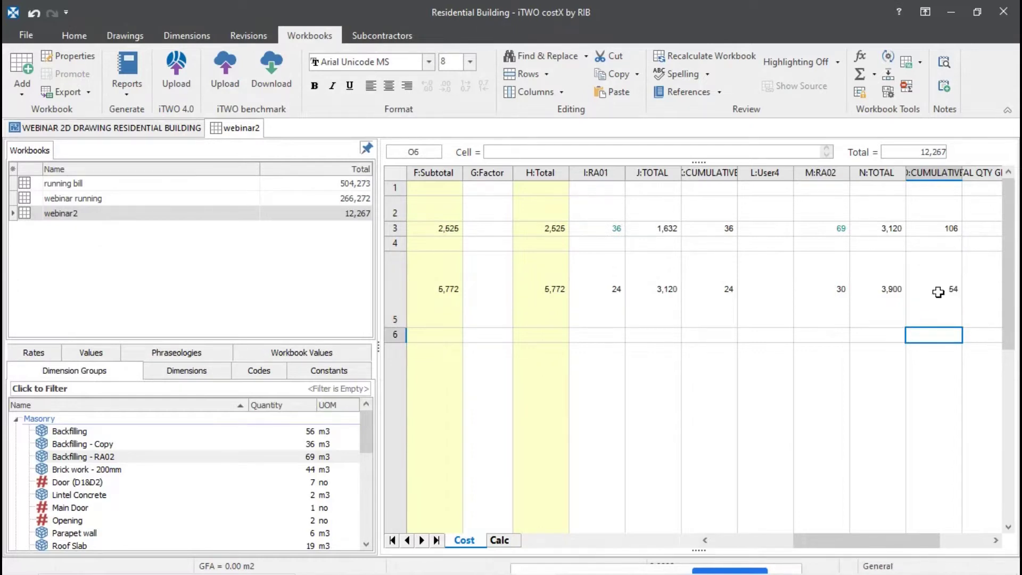
{"action": "key", "text": "Return"}
- Enter the formula =c5-o5 in the brick masonry item's QTY GIVEN cell to subtract the cumulative quantity from the bill quantity
{"action": "left_click_drag", "start_coordinate": [906, 535], "coordinate": [931, 535]}
{"action": "left_click", "coordinate": [877, 283]}
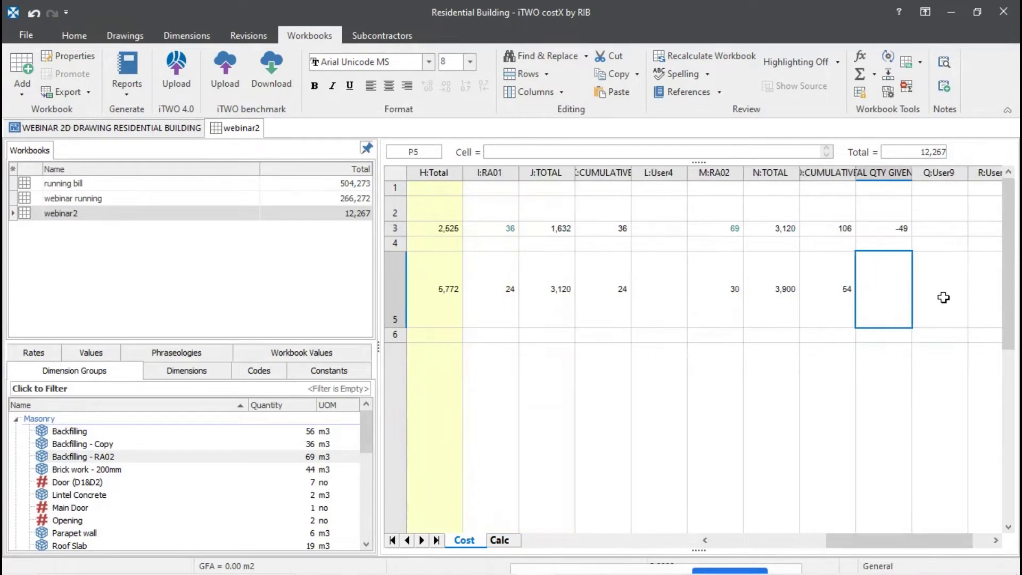
{"action": "type", "text": "="}
{"action": "left_click_drag", "start_coordinate": [892, 539], "coordinate": [857, 559]}
{"action": "left_click", "coordinate": [594, 153]}
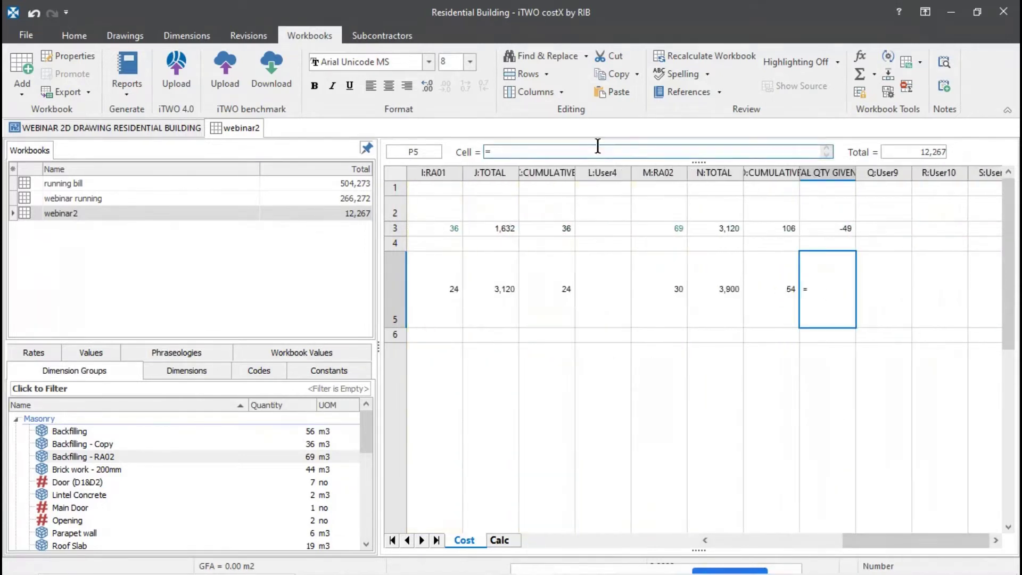
{"action": "type", "text": "c5-o5"}
{"action": "key", "text": "Return"}
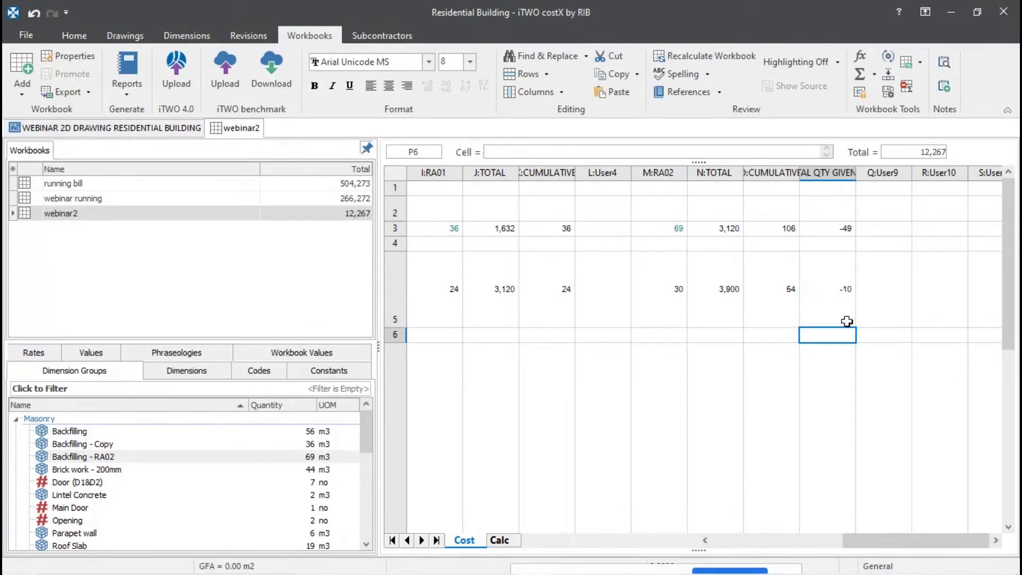
- Link the Beam concrete dimension group's quantity to the RCC M30 item's RA01 cell in row 8
{"action": "left_click_drag", "start_coordinate": [944, 531], "coordinate": [809, 535]}
{"action": "left_click_drag", "start_coordinate": [1014, 326], "coordinate": [1011, 481]}
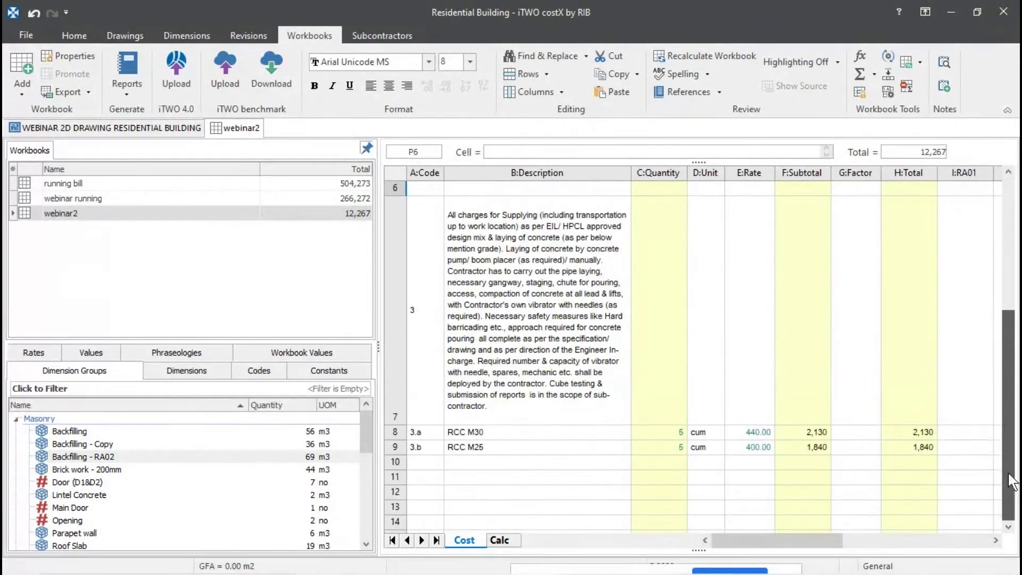
{"action": "left_click_drag", "start_coordinate": [828, 541], "coordinate": [803, 539]}
{"action": "left_click", "coordinate": [684, 432]}
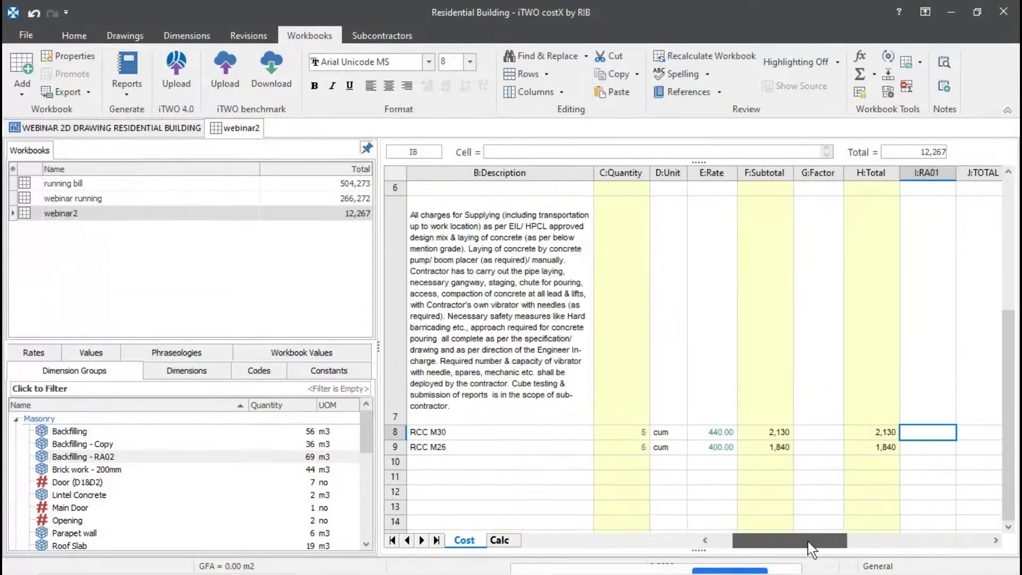
{"action": "left_click", "coordinate": [40, 355]}
{"action": "left_click", "coordinate": [84, 354]}
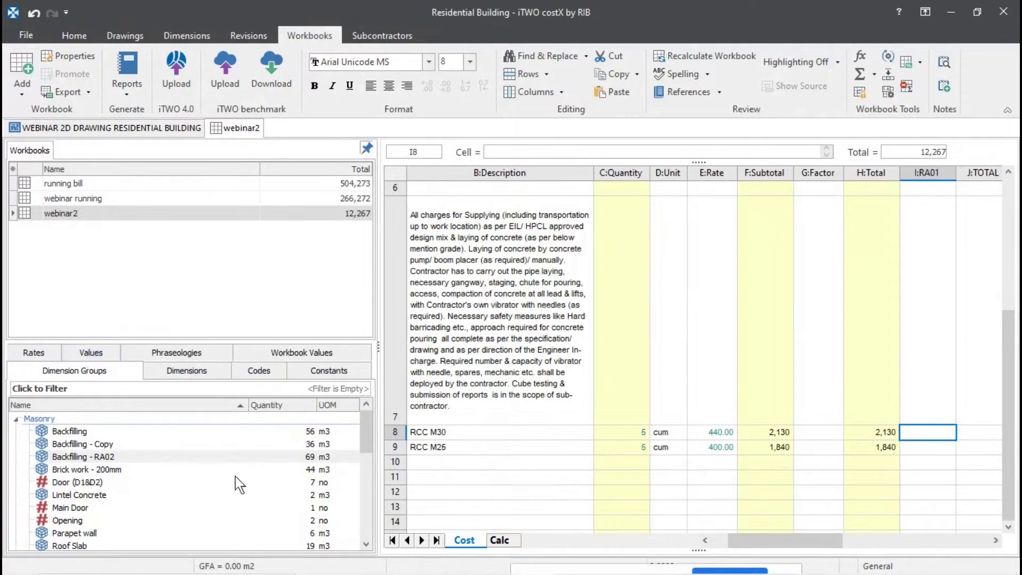
{"action": "scroll", "coordinate": [128, 484], "scroll_direction": "down", "scroll_amount": 3}
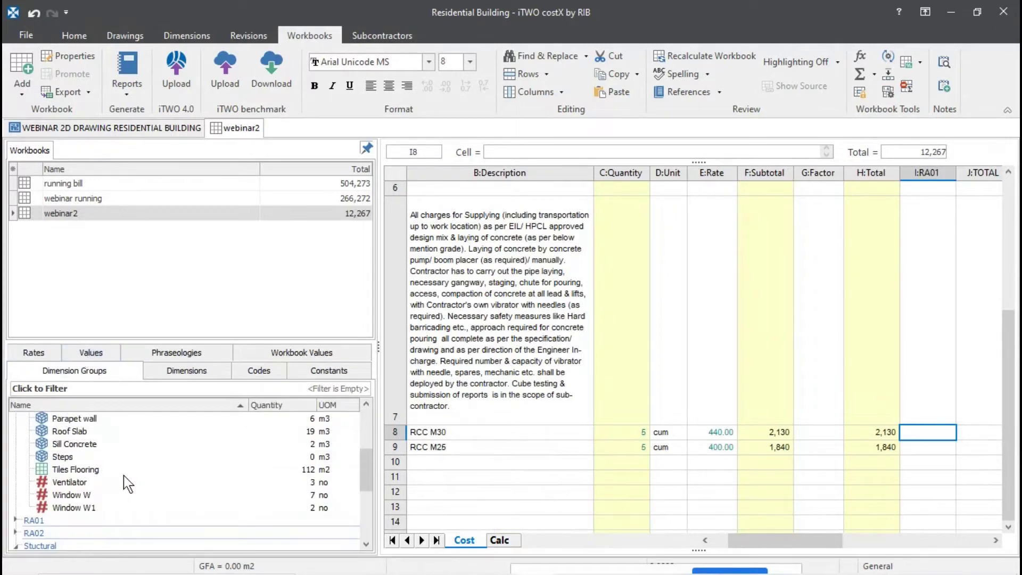
{"action": "scroll", "coordinate": [97, 486], "scroll_direction": "down", "scroll_amount": 3}
{"action": "scroll", "coordinate": [106, 489], "scroll_direction": "up", "scroll_amount": 3}
{"action": "scroll", "coordinate": [173, 474], "scroll_direction": "down", "scroll_amount": 3}
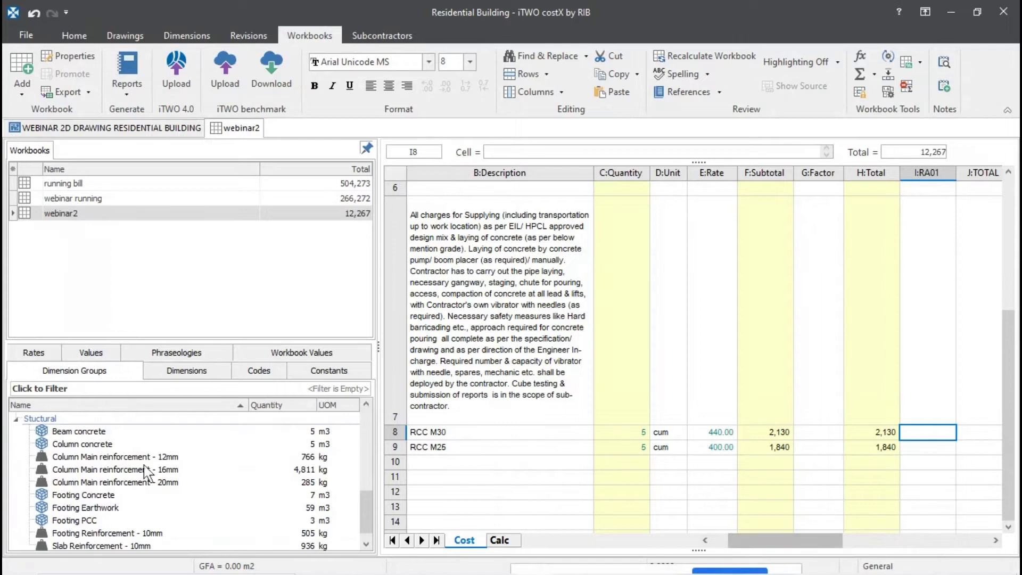
{"action": "left_click", "coordinate": [133, 432]}
{"action": "left_click_drag", "start_coordinate": [189, 432], "coordinate": [937, 429]}
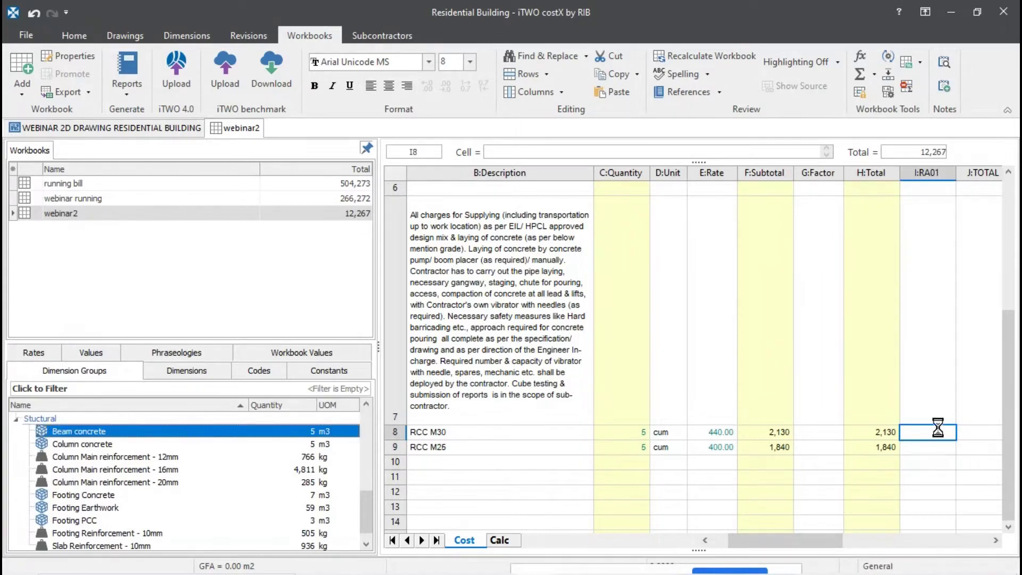
{"action": "left_click", "coordinate": [681, 137]}
- Enter a formula in the RCC M30 item's TOTAL cell multiplying the RA01 quantity in I8 by the item's rate
{"action": "left_click", "coordinate": [990, 431]}
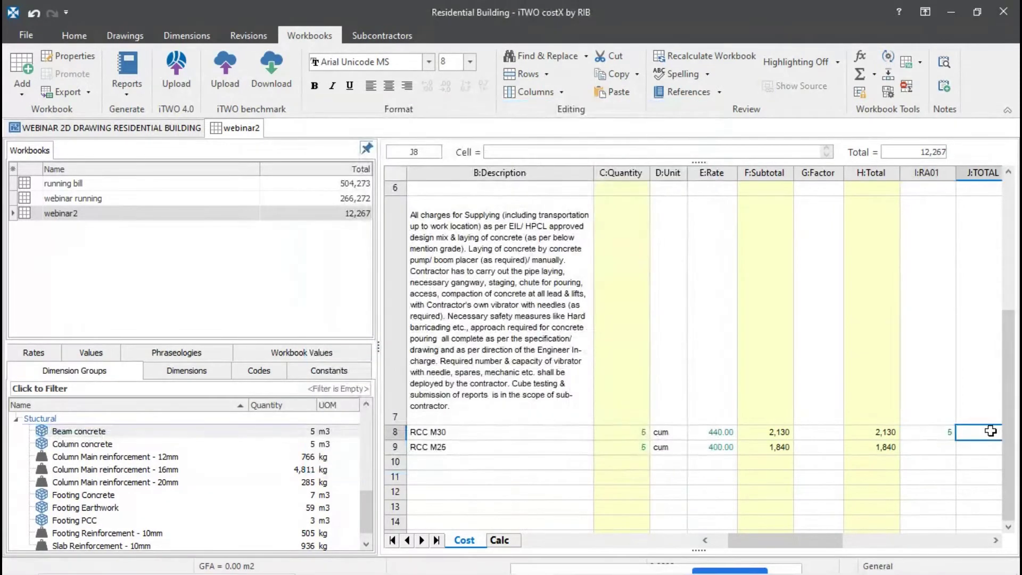
{"action": "type", "text": "="}
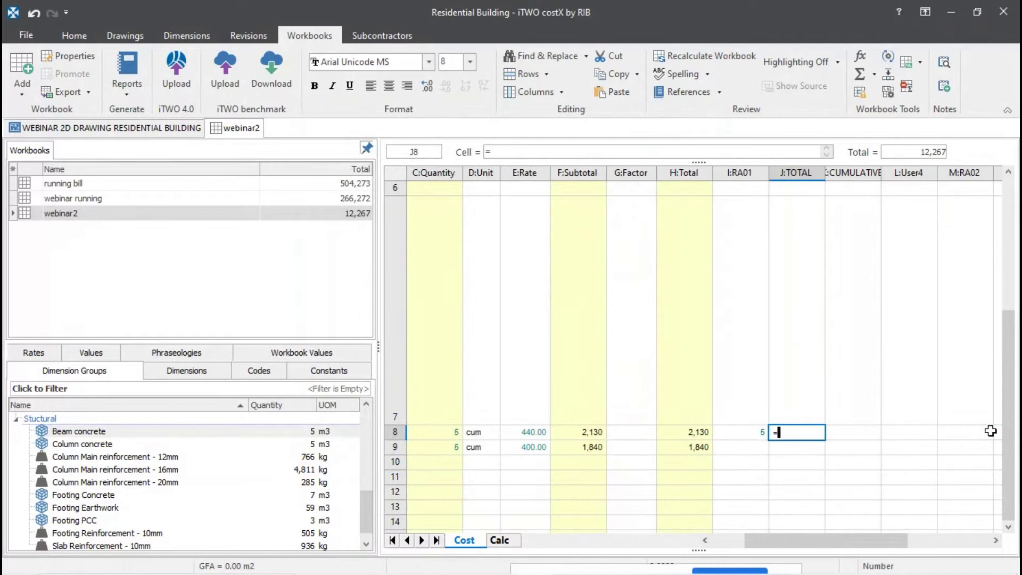
{"action": "type", "text": "I8*400"}
{"action": "key", "text": "Return"}
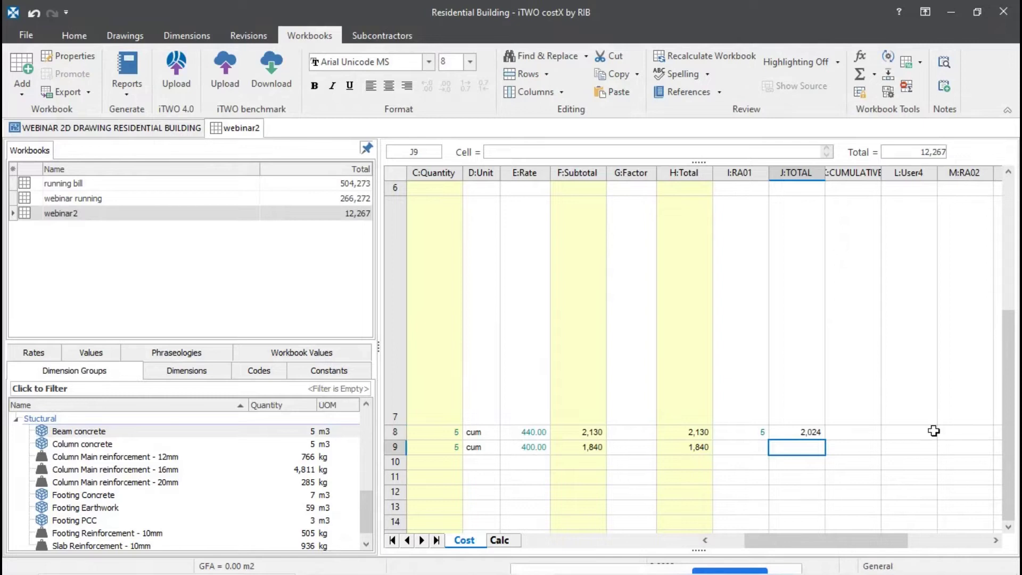
- Enter the formula =i8 in the RCC M30 item's first CUMULATIVE cell
{"action": "left_click", "coordinate": [870, 430]}
{"action": "type", "text": "="}
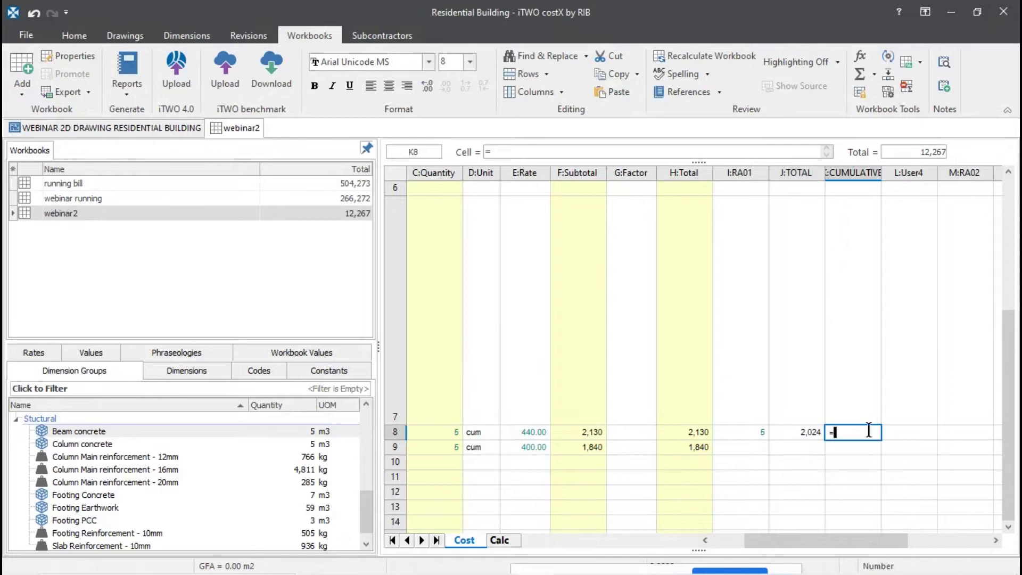
{"action": "type", "text": "i8"}
{"action": "key", "text": "Return"}
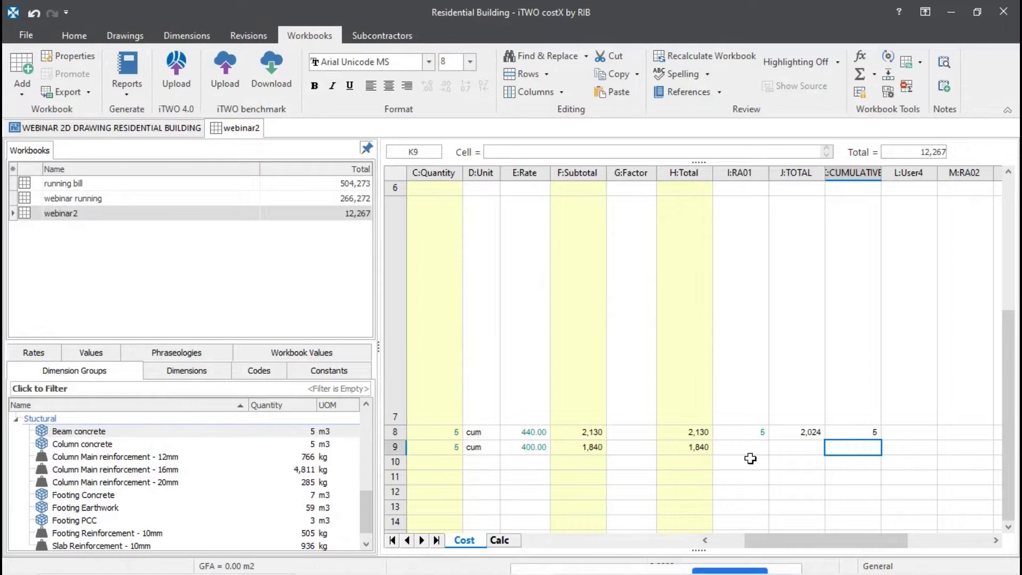
- Link the Column concrete dimension group's volume to the RCC M25 item's RA02 cell in row 9
{"action": "left_click", "coordinate": [765, 446]}
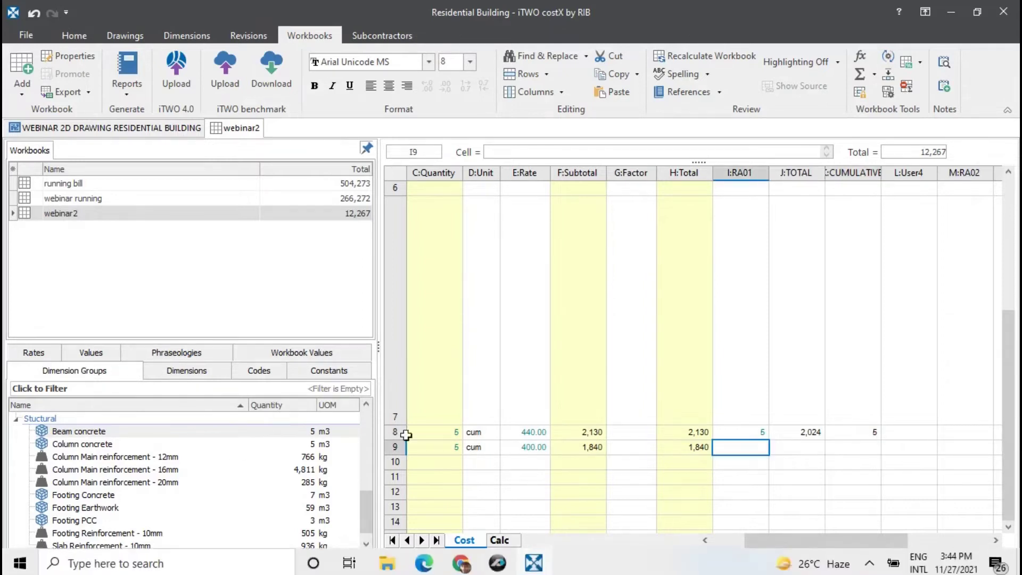
{"action": "mouse_move", "coordinate": [219, 452]}
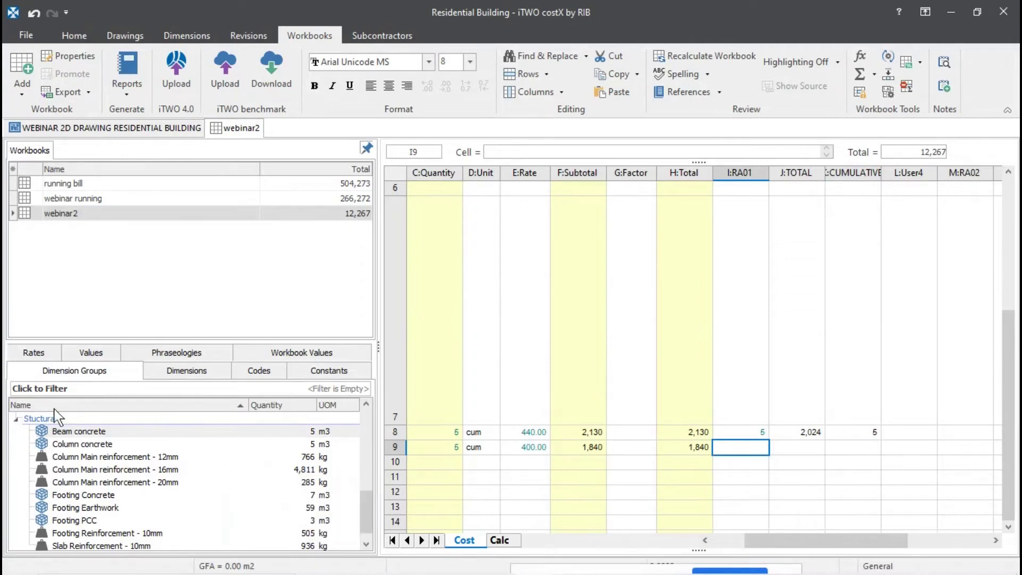
{"action": "left_click_drag", "start_coordinate": [173, 446], "coordinate": [960, 458]}
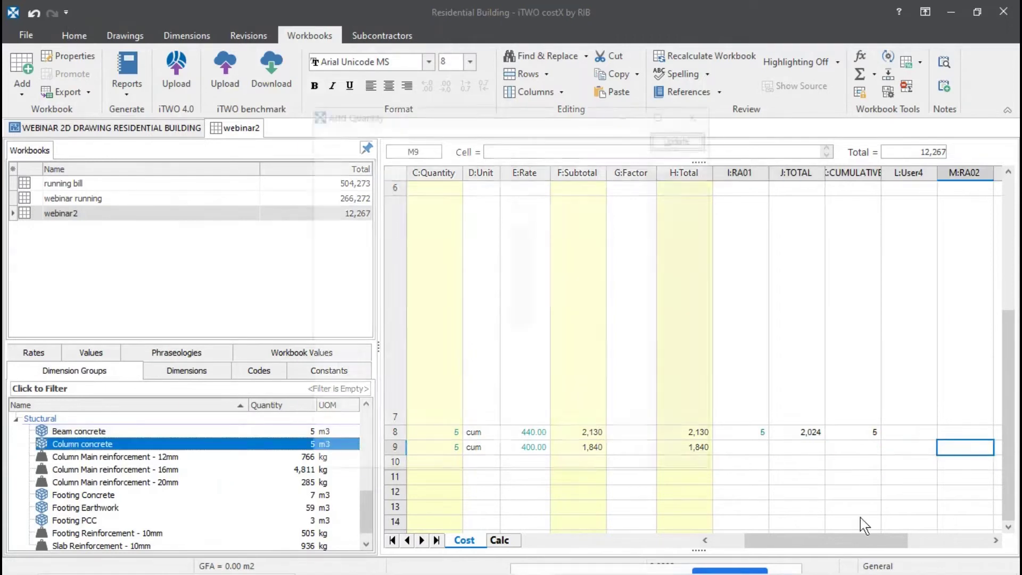
{"action": "left_click", "coordinate": [683, 137]}
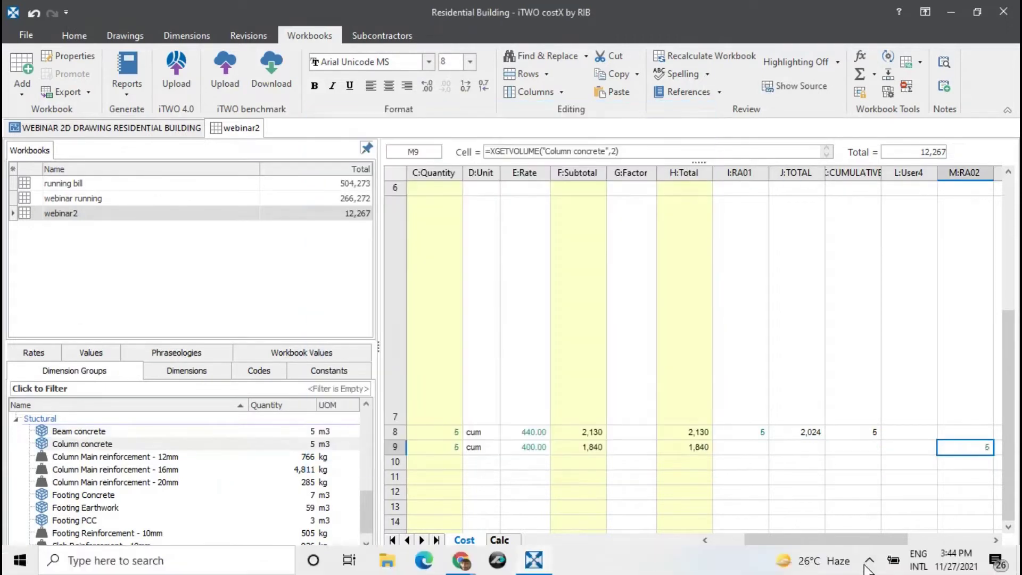
- Enter a formula in the RCC M25 item's TOTAL cell beside RA02 multiplying the quantity in M9 by the item's rate
{"action": "left_click_drag", "start_coordinate": [860, 542], "coordinate": [879, 545]}
{"action": "left_click", "coordinate": [970, 453]}
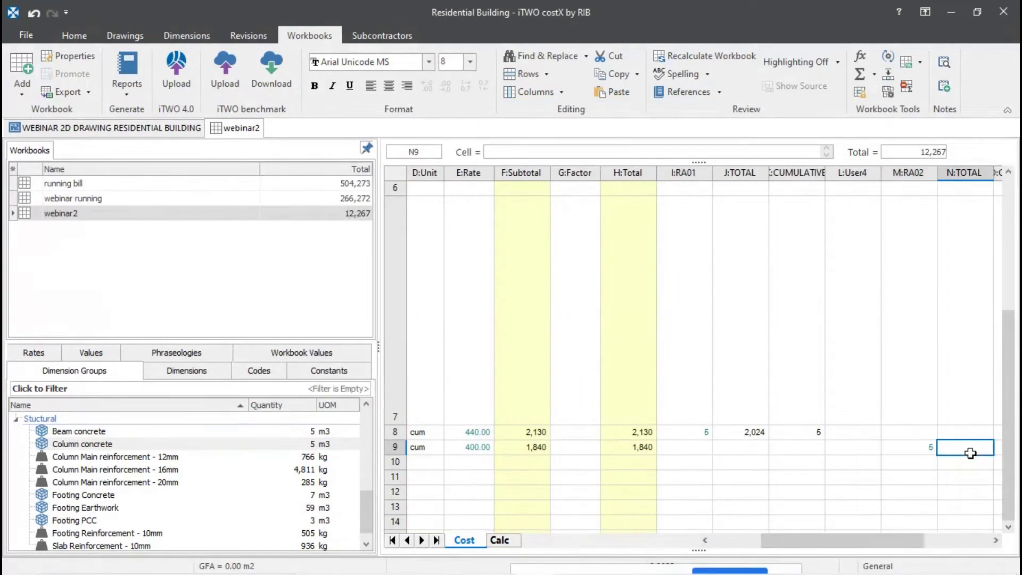
{"action": "type", "text": "=m9*e"}
{"action": "key", "text": "Return"}
{"action": "left_click_drag", "start_coordinate": [818, 545], "coordinate": [918, 544]}
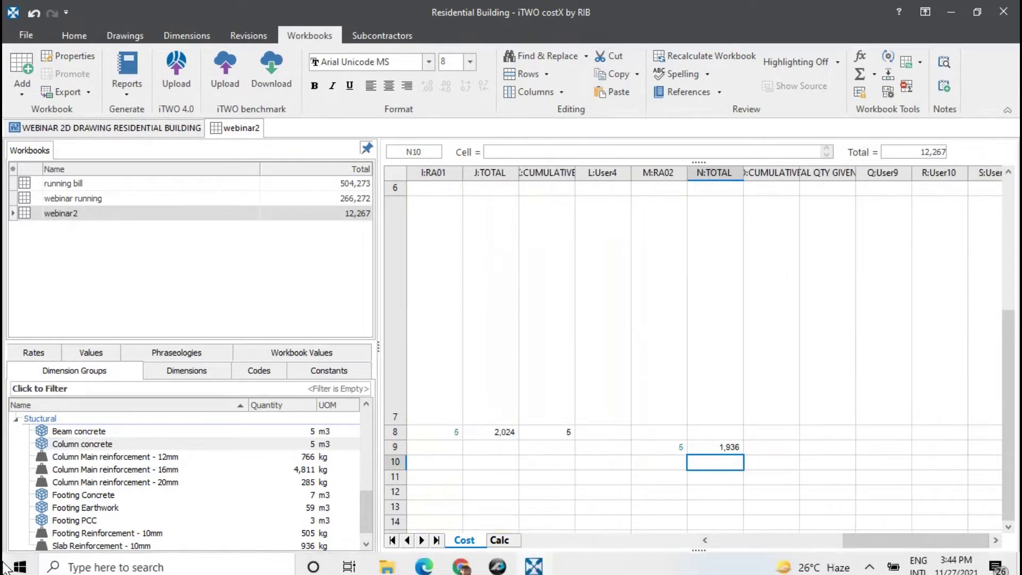
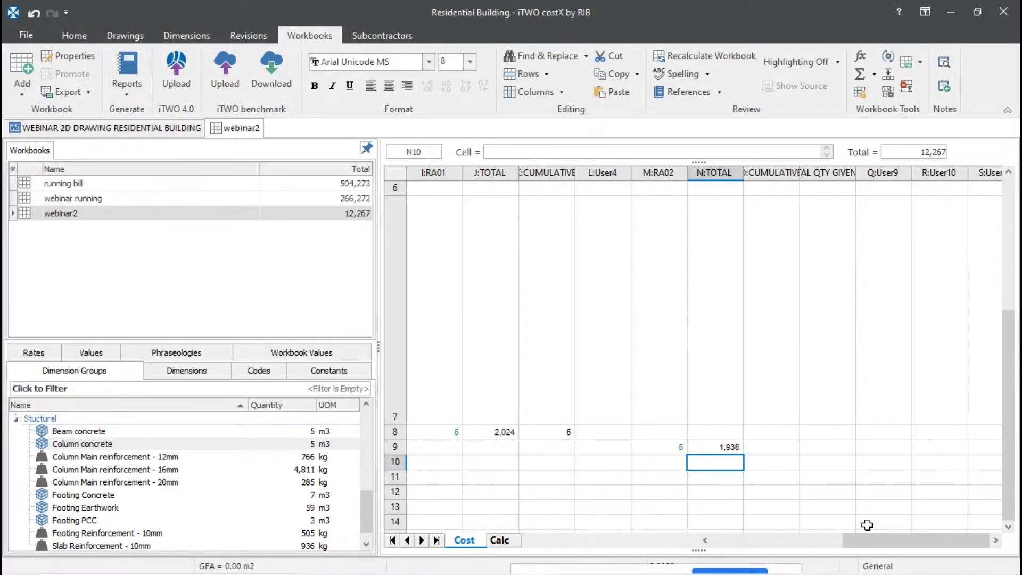
{"action": "left_click_drag", "start_coordinate": [855, 543], "coordinate": [724, 542]}
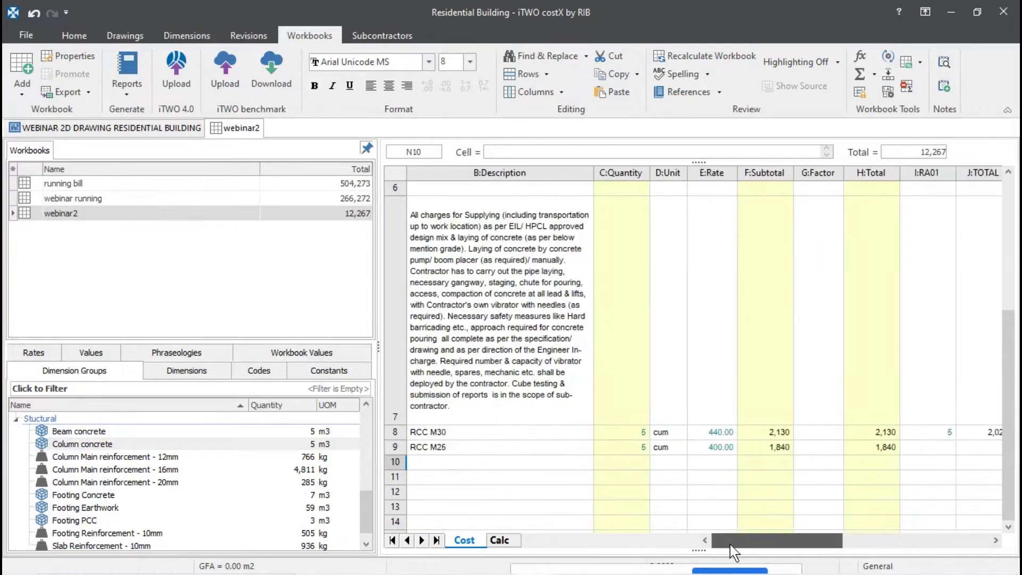
- In the webinar2 workbook's column names, rename column Q (User9) as RA03 and column R (User10) as TOTAL
{"action": "scroll", "coordinate": [546, 442], "scroll_direction": "down", "scroll_amount": 1}
{"action": "scroll", "coordinate": [548, 445], "scroll_direction": "up", "scroll_amount": 1}
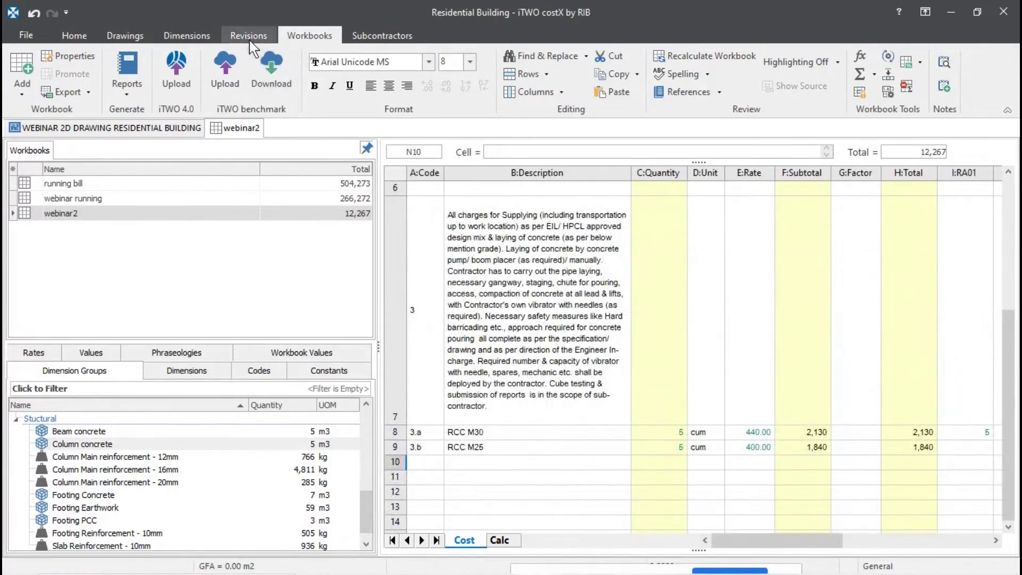
{"action": "left_click", "coordinate": [77, 57]}
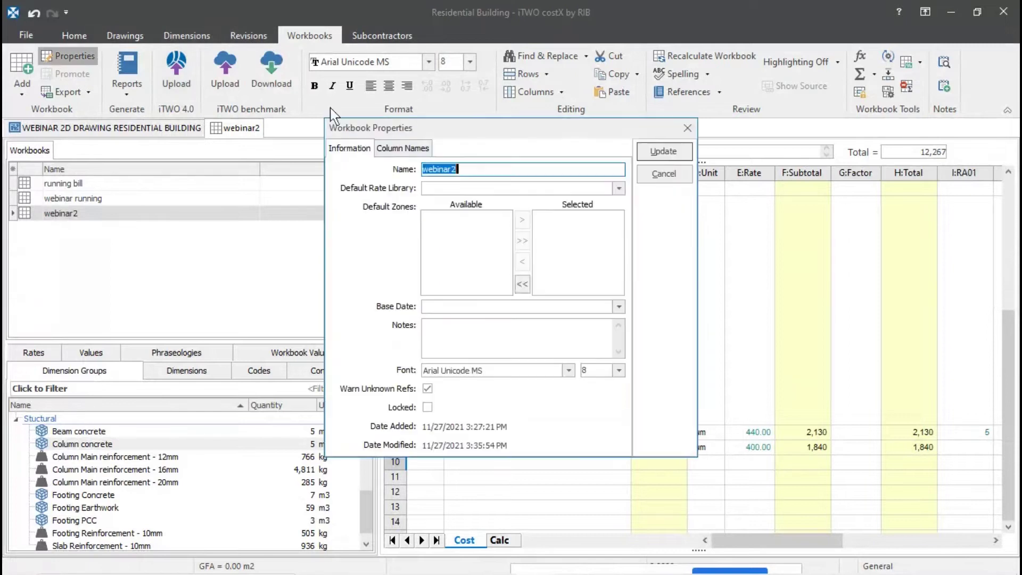
{"action": "left_click", "coordinate": [413, 149]}
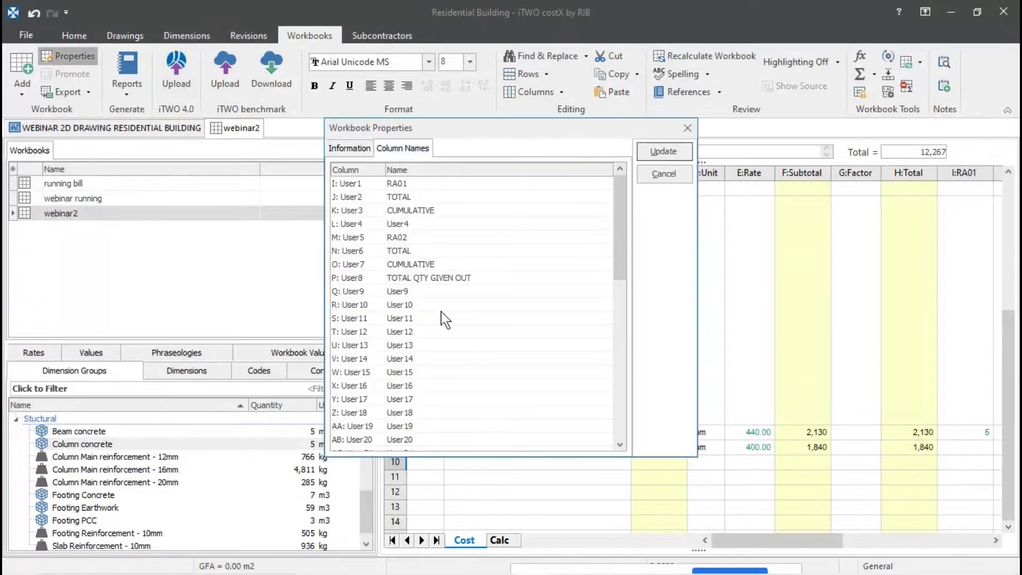
{"action": "left_click", "coordinate": [419, 290]}
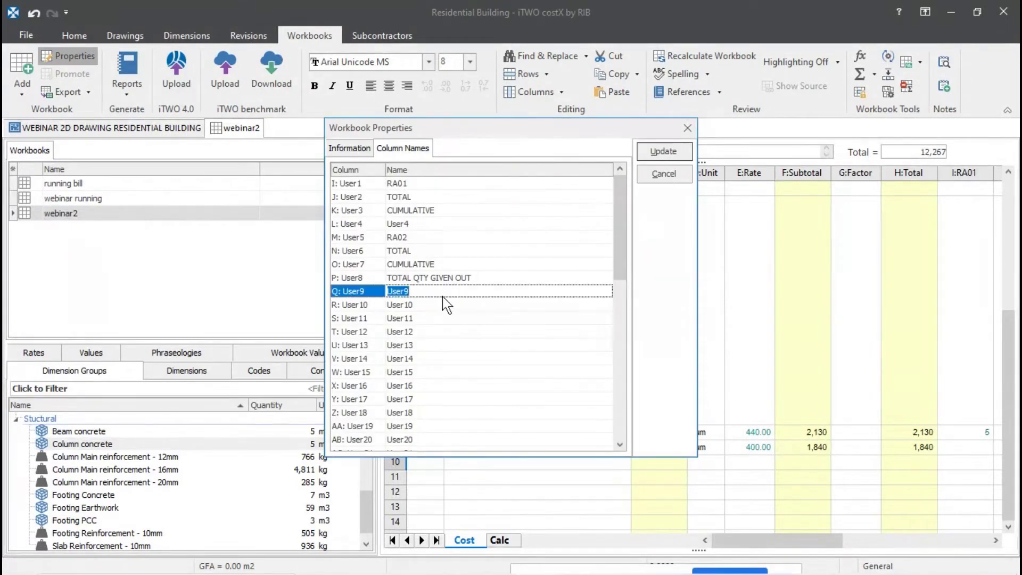
{"action": "type", "text": "RA"}
{"action": "key", "text": "Page_Down"}
{"action": "left_click", "coordinate": [443, 296]}
{"action": "type", "text": "RA0"}
{"action": "key", "text": "Down"}
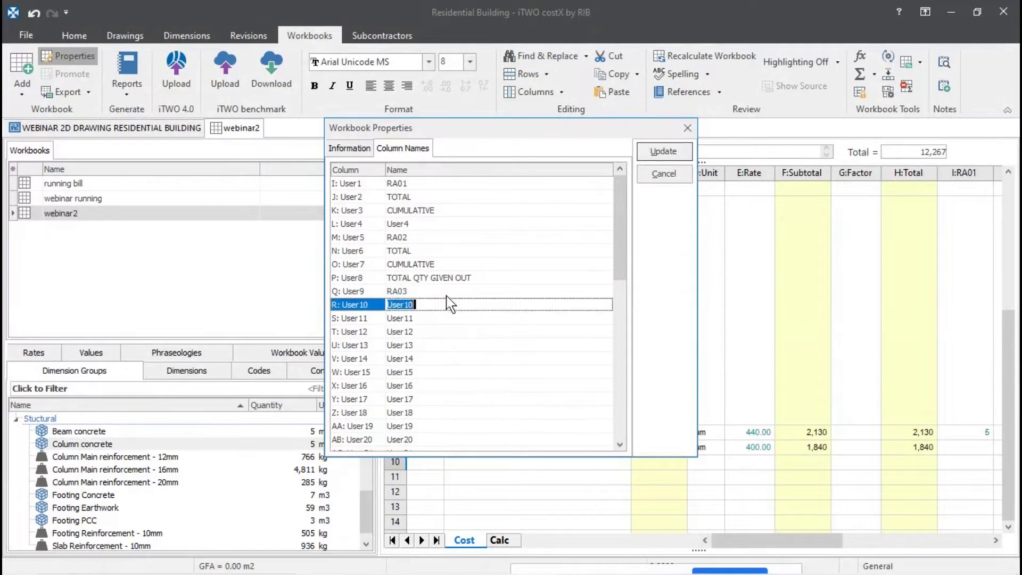
{"action": "type", "text": "TOTAL"}
{"action": "key", "text": "Down"}
- Rename column S (User11) as RA04 and column T (User12) as TOTAL in the workbook properties
{"action": "type", "text": "RA"}
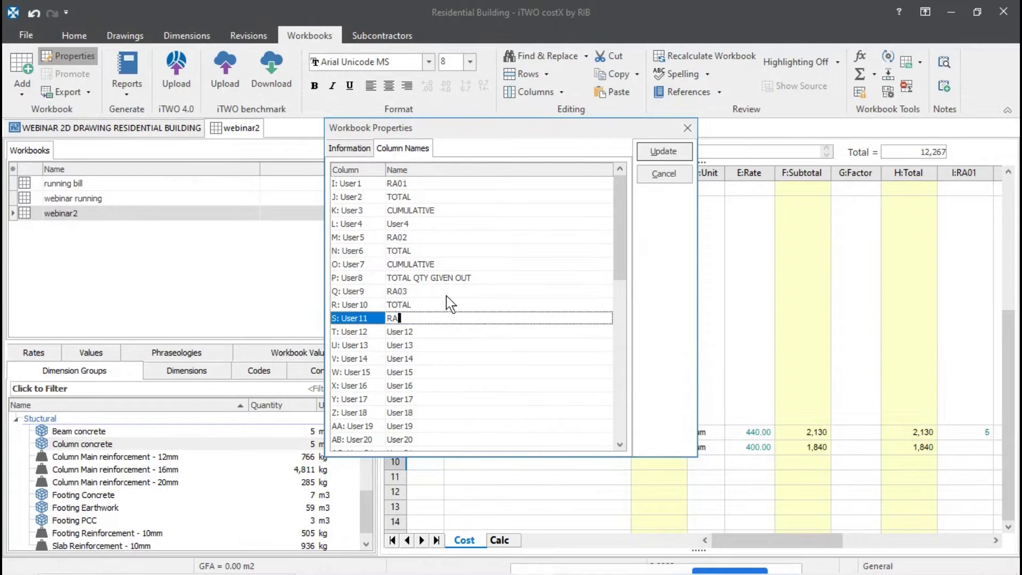
{"action": "type", "text": "04"}
{"action": "key", "text": "Down"}
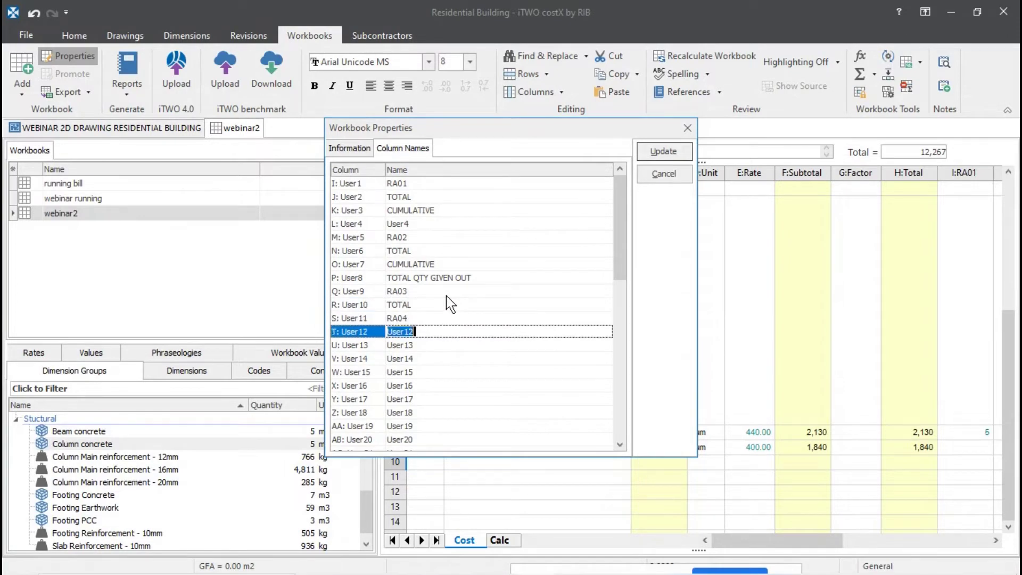
{"action": "type", "text": "TOTAL"}
{"action": "key", "text": "Down"}
- Rename column U (User13) as RA05 and column V (User14) as TOTAL, and update the workbook properties
{"action": "type", "text": "RA05"}
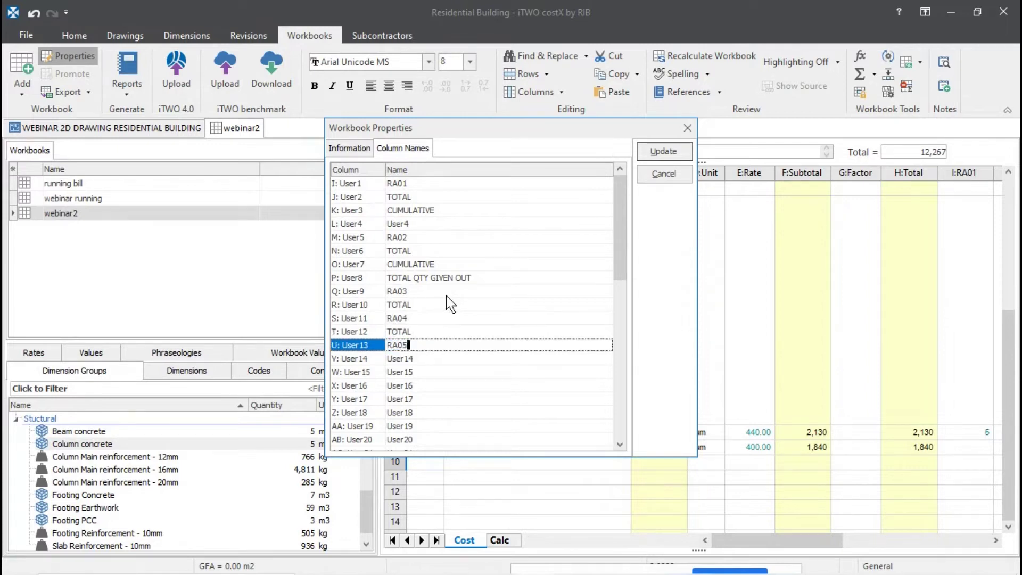
{"action": "key", "text": "Down"}
{"action": "type", "text": "TOTAL"}
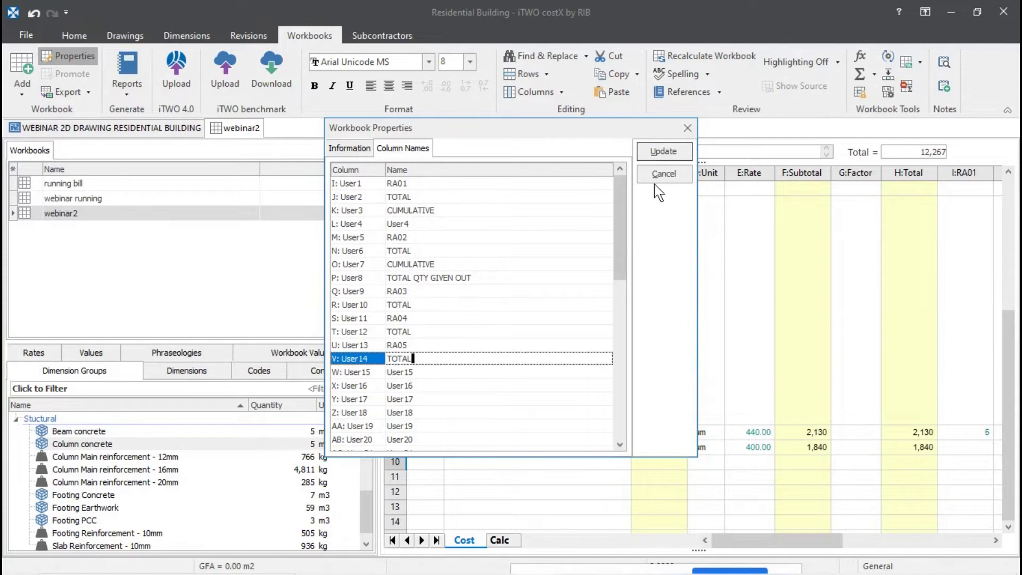
{"action": "left_click", "coordinate": [670, 160]}
- Review the renamed running bill columns, the phraseology list and the structural dimension groups for further items
{"action": "left_click_drag", "start_coordinate": [775, 541], "coordinate": [915, 546]}
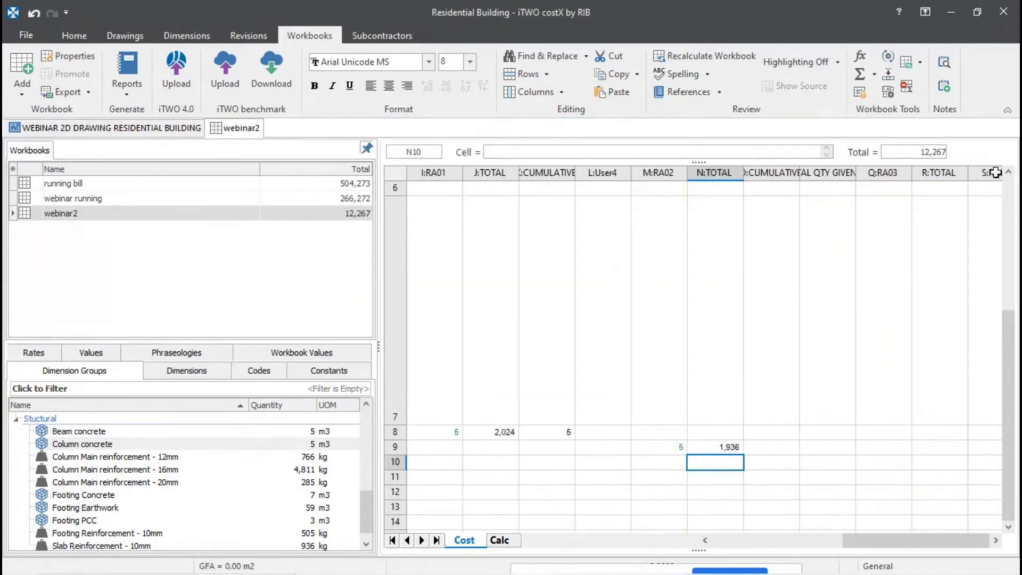
{"action": "left_click", "coordinate": [862, 430]}
{"action": "left_click", "coordinate": [810, 422]}
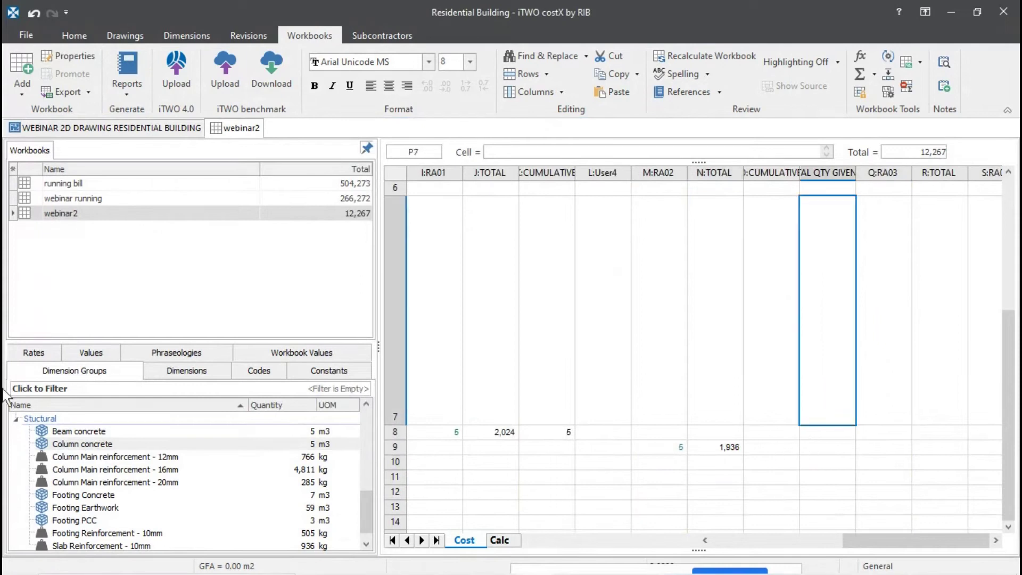
{"action": "left_click_drag", "start_coordinate": [889, 543], "coordinate": [624, 511]}
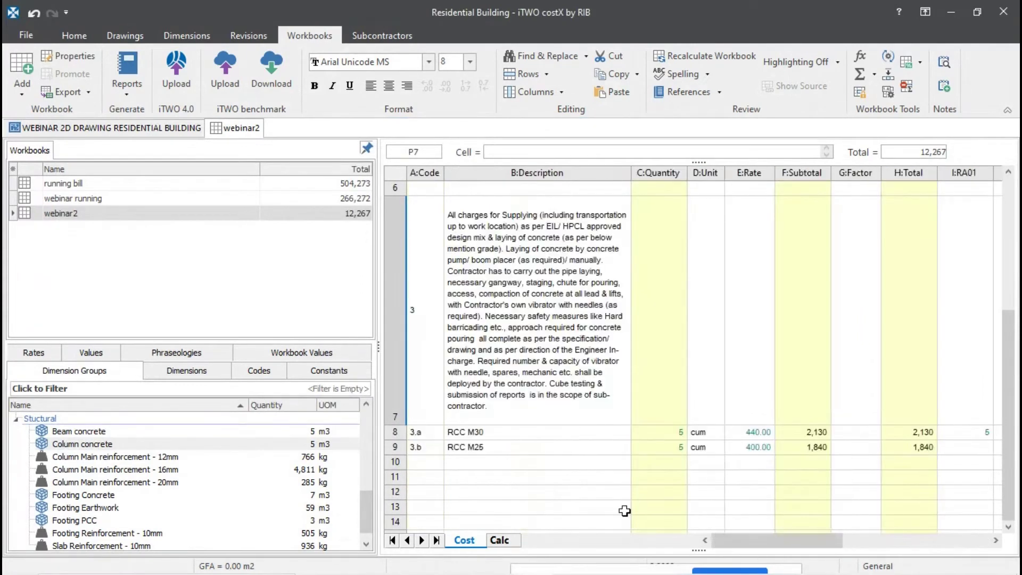
{"action": "left_click", "coordinate": [414, 475]}
{"action": "left_click", "coordinate": [226, 353]}
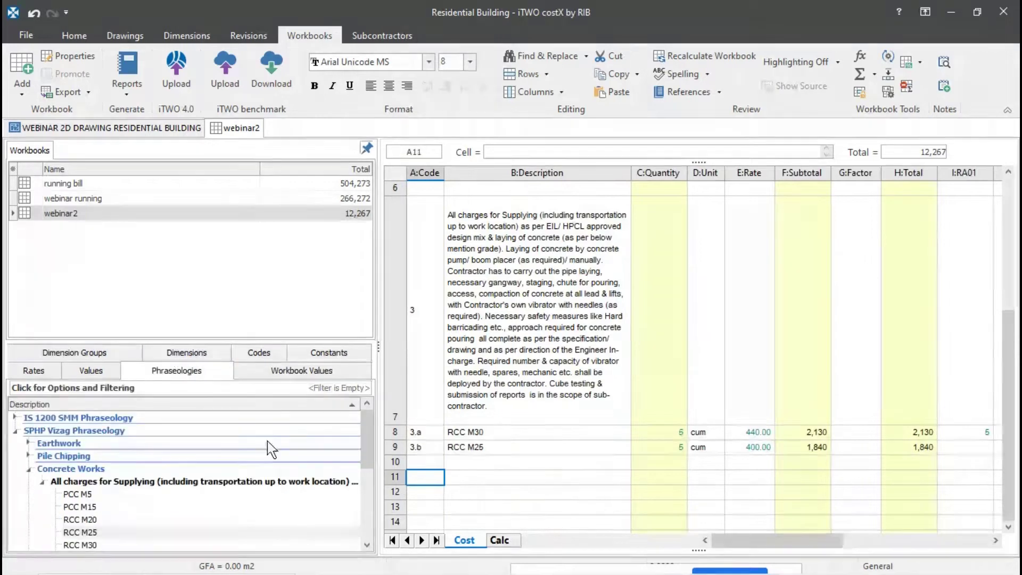
{"action": "left_click", "coordinate": [64, 356]}
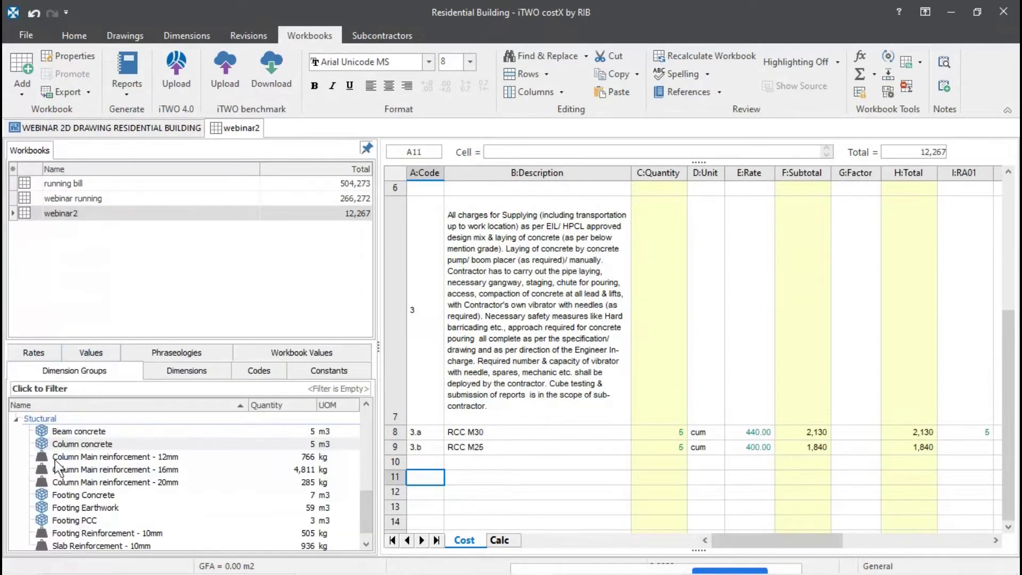
{"action": "mouse_move", "coordinate": [119, 496]}
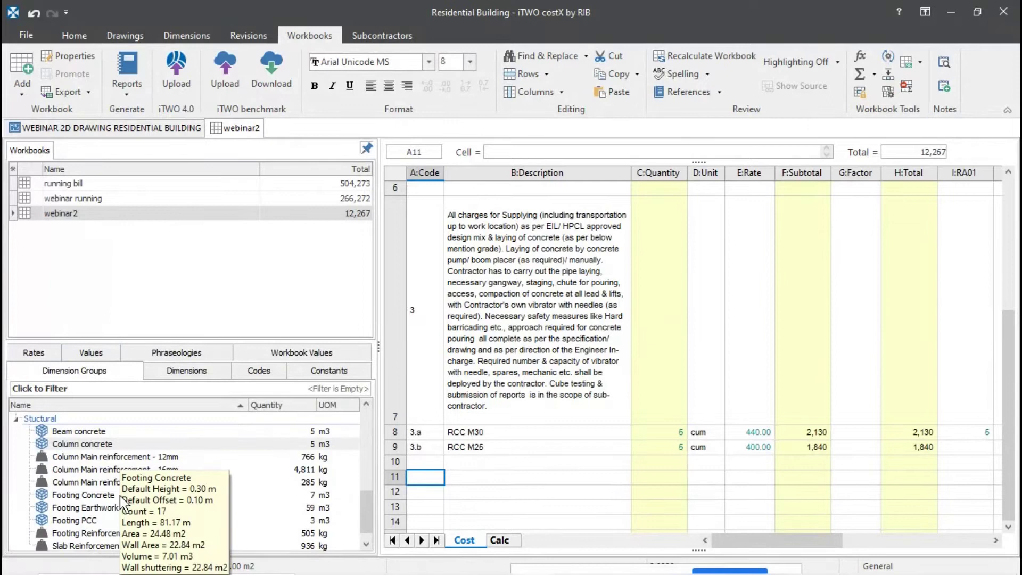
{"action": "mouse_move", "coordinate": [114, 524]}
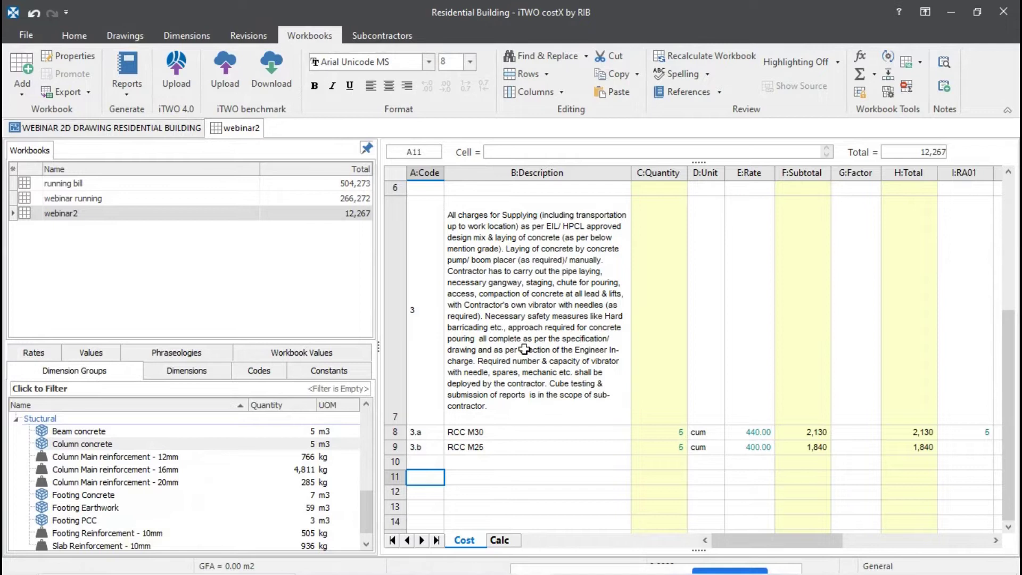
- Insert a blank row directly below the backfilling item and enter the code 1.b in it
{"action": "scroll", "coordinate": [525, 350], "scroll_direction": "up", "scroll_amount": 2}
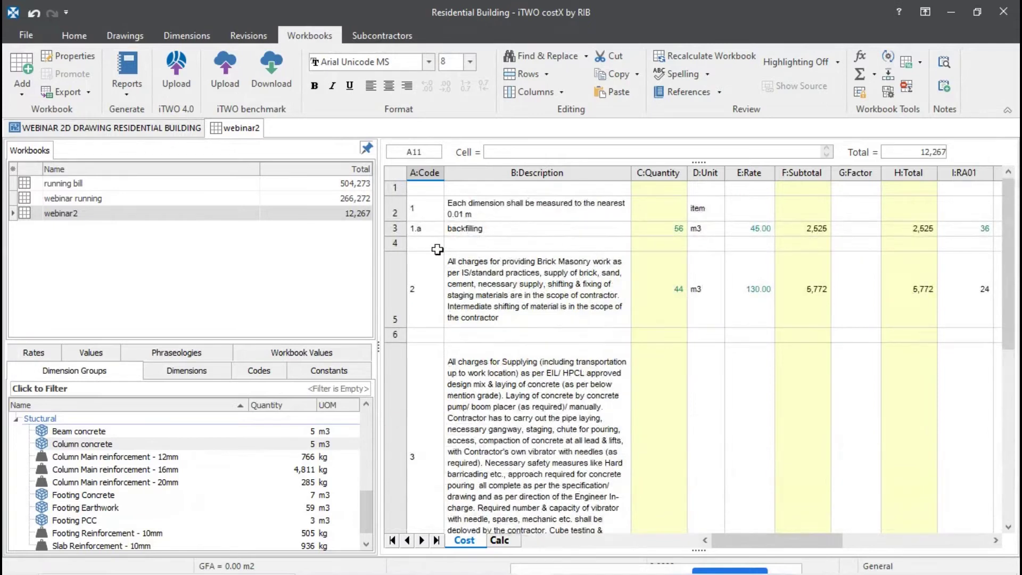
{"action": "right_click", "coordinate": [394, 245]}
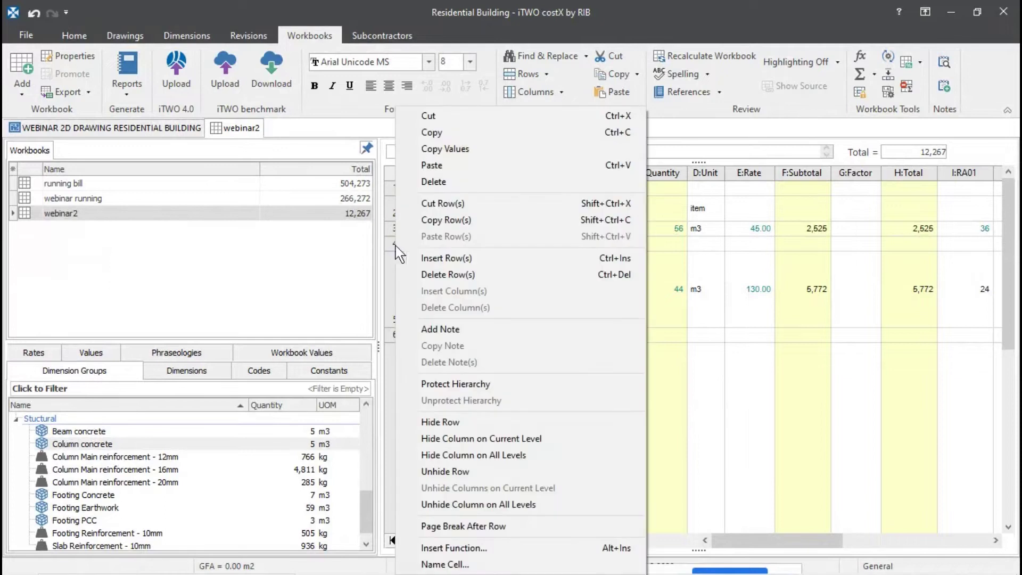
{"action": "left_click", "coordinate": [469, 258]}
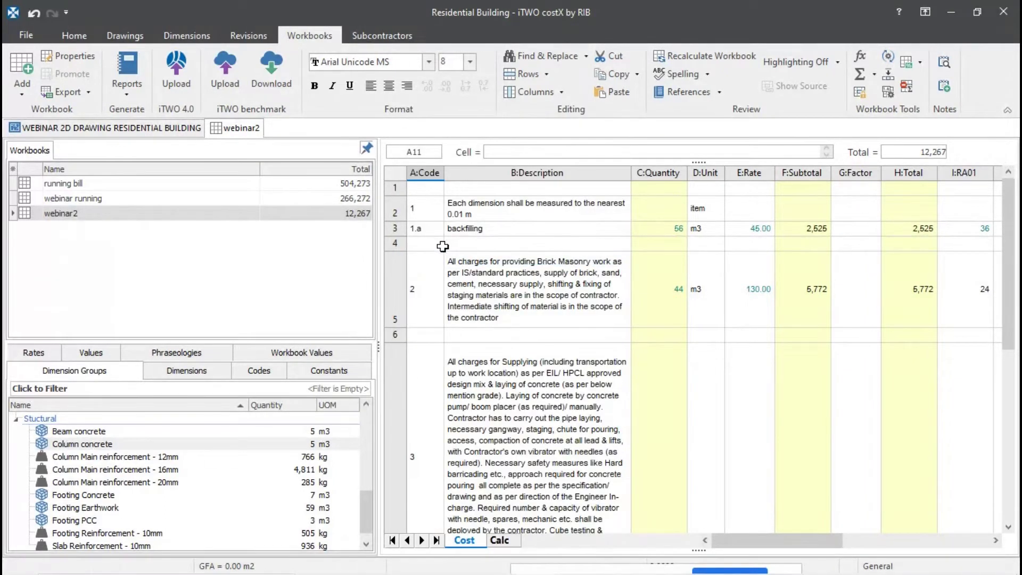
{"action": "left_click", "coordinate": [423, 244]}
{"action": "right_click", "coordinate": [394, 246]}
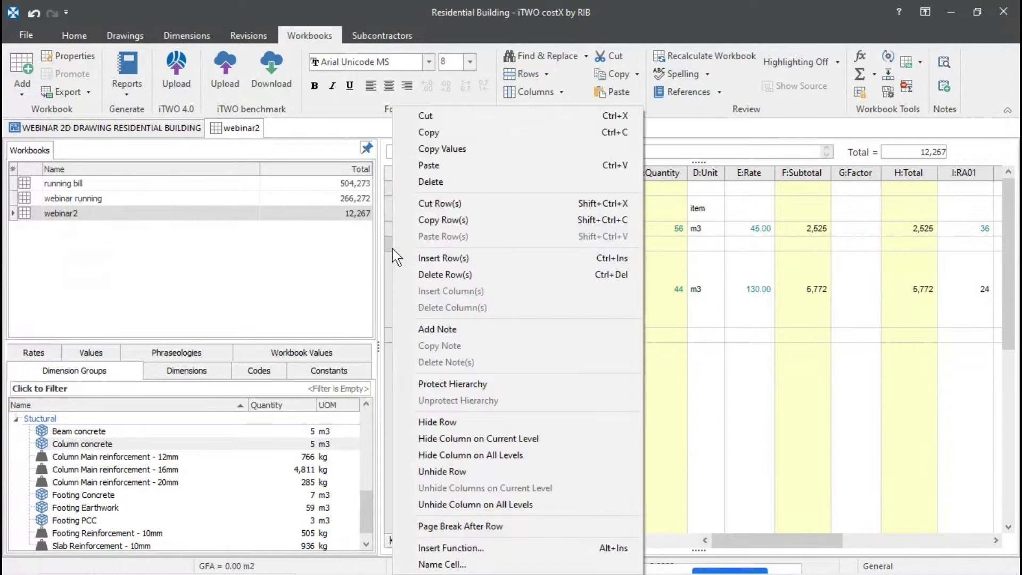
{"action": "left_click", "coordinate": [461, 258]}
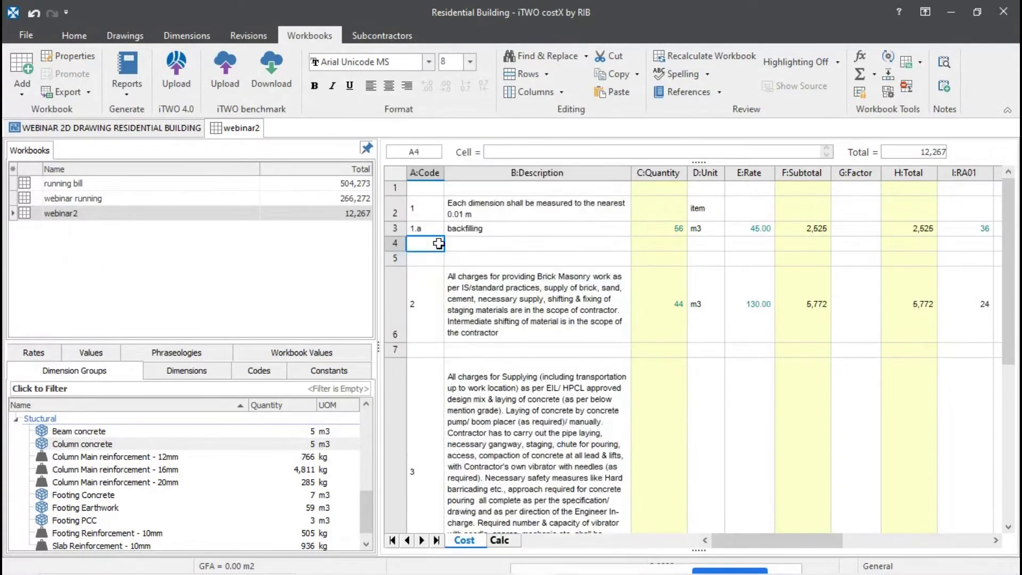
{"action": "type", "text": "1."}
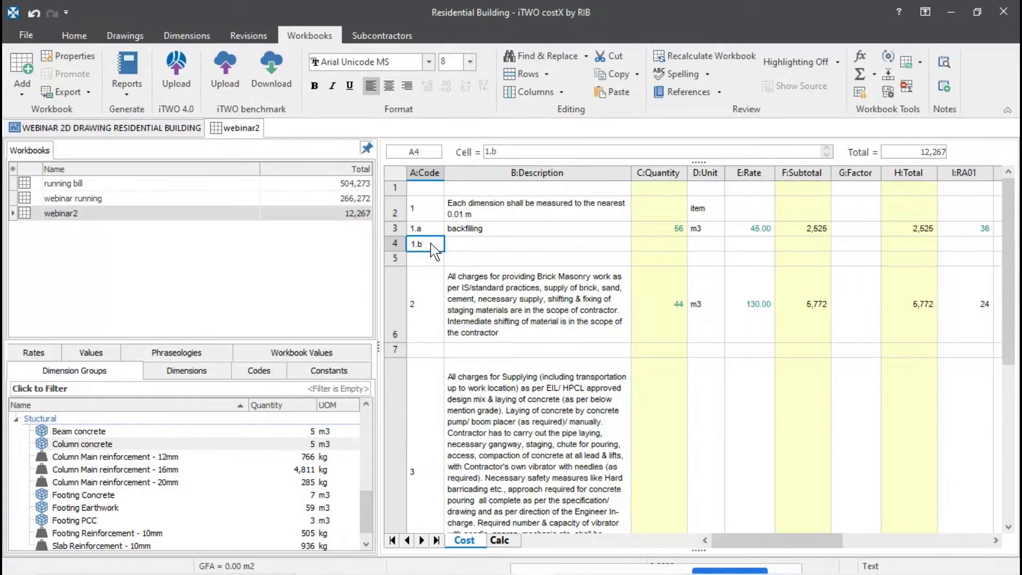
{"action": "type", "text": "b"}
{"action": "key", "text": "Return"}
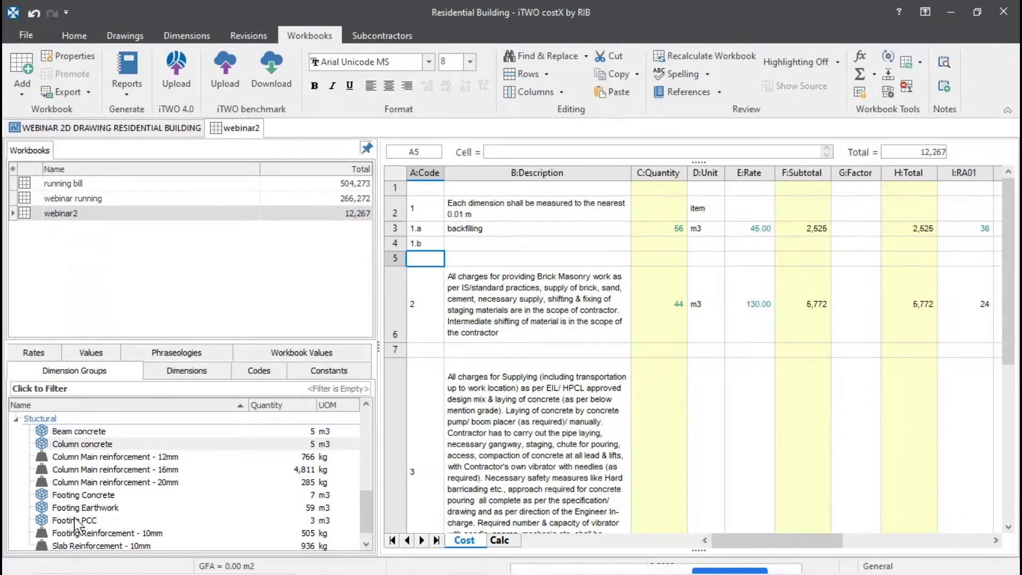
- Link the Footing Earthwork dimension group's volume to item 1.b as its quantity, rounded to 2 decimal places
{"action": "left_click_drag", "start_coordinate": [88, 508], "coordinate": [713, 240]}
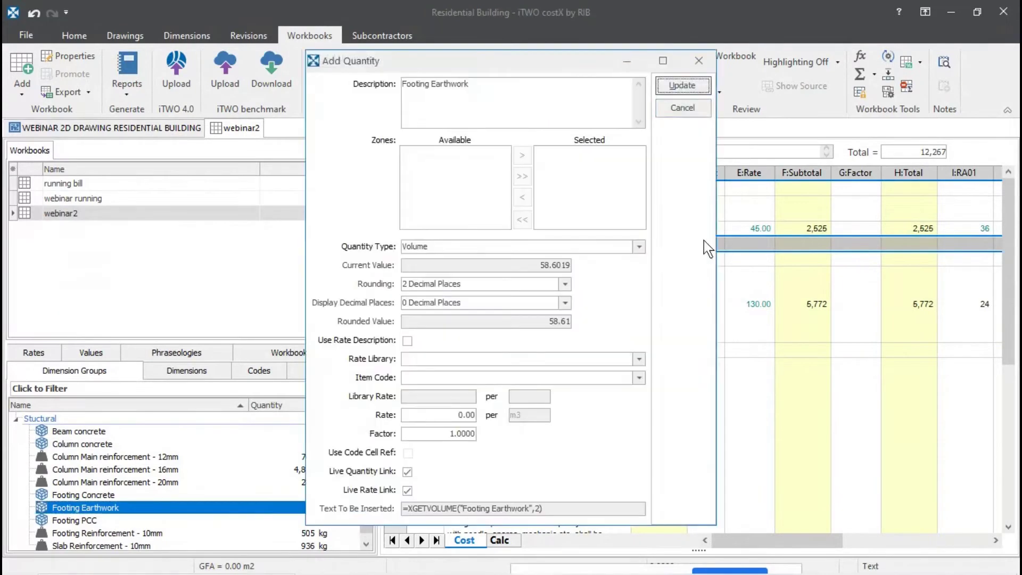
{"action": "left_click", "coordinate": [683, 87]}
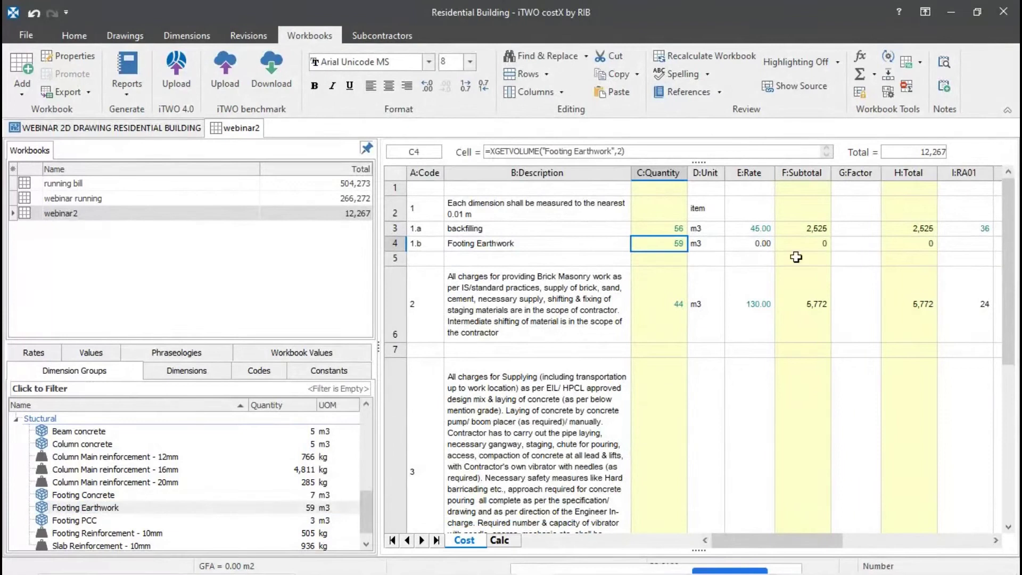
{"action": "left_click", "coordinate": [809, 243]}
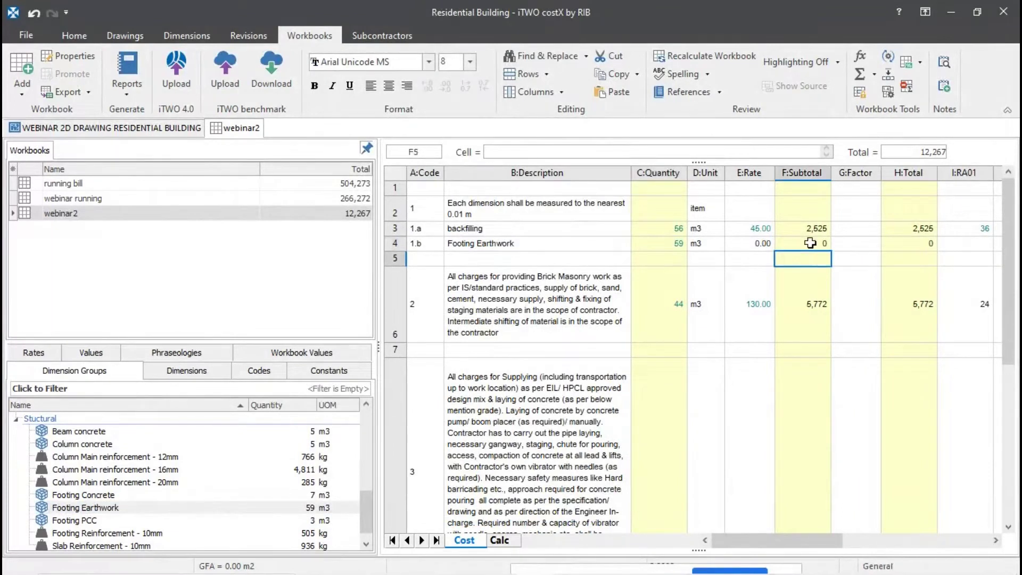
- Link the Footing Earthwork item's rate to the 165.00 per cum library rate under Excavation (2m to 4m depth)
{"action": "left_click", "coordinate": [730, 250]}
{"action": "left_click", "coordinate": [38, 353]}
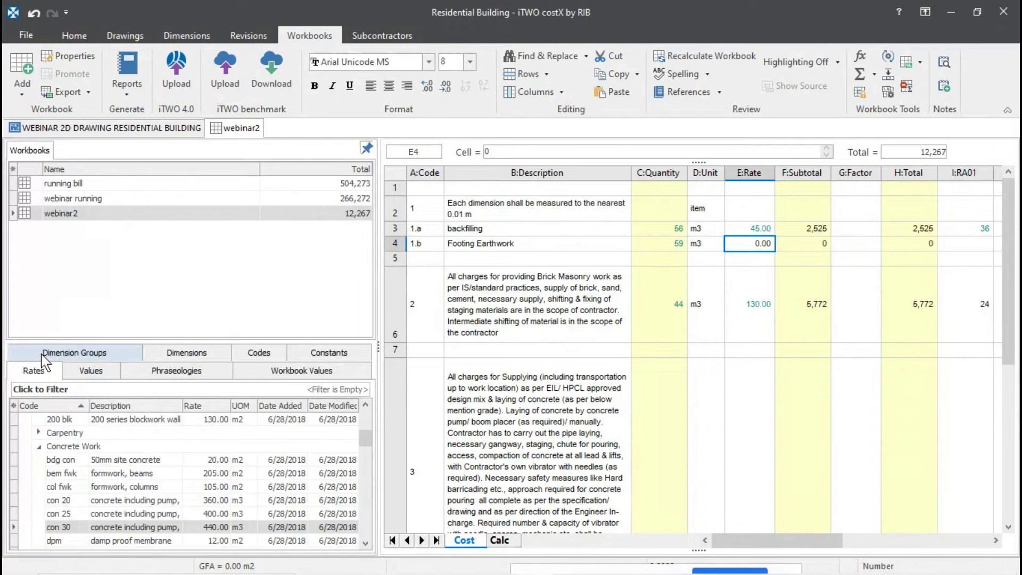
{"action": "left_click", "coordinate": [36, 447]}
{"action": "scroll", "coordinate": [64, 456], "scroll_direction": "up", "scroll_amount": 1}
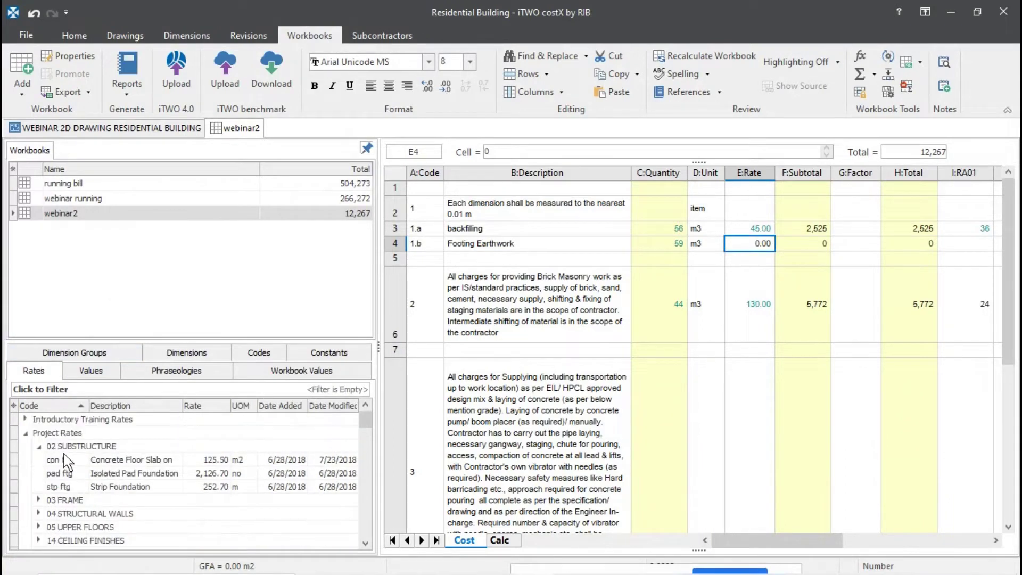
{"action": "left_click", "coordinate": [37, 450]}
{"action": "scroll", "coordinate": [59, 471], "scroll_direction": "down", "scroll_amount": 15}
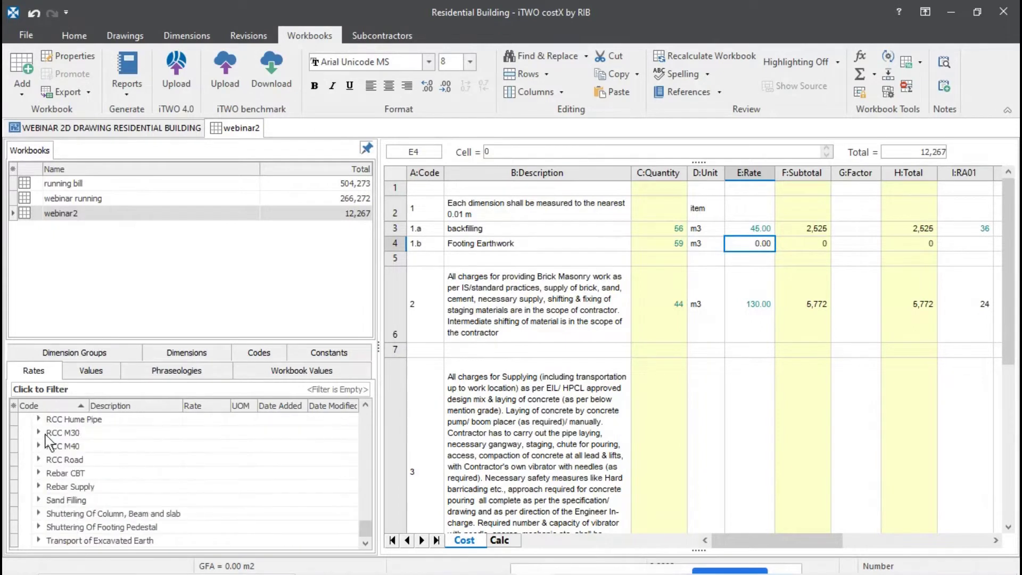
{"action": "scroll", "coordinate": [47, 442], "scroll_direction": "up", "scroll_amount": 5}
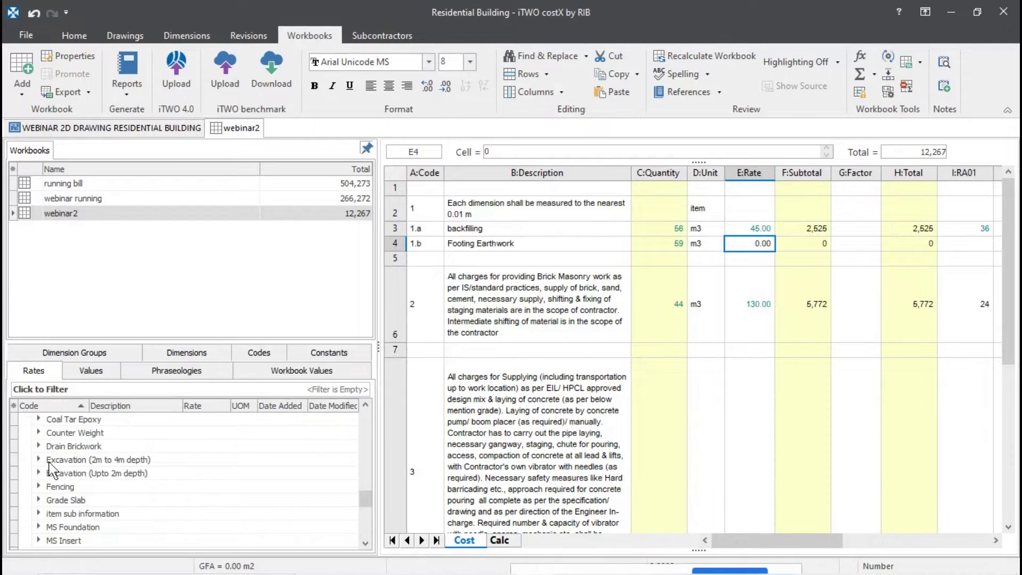
{"action": "left_click", "coordinate": [49, 460]}
{"action": "left_click", "coordinate": [40, 460]}
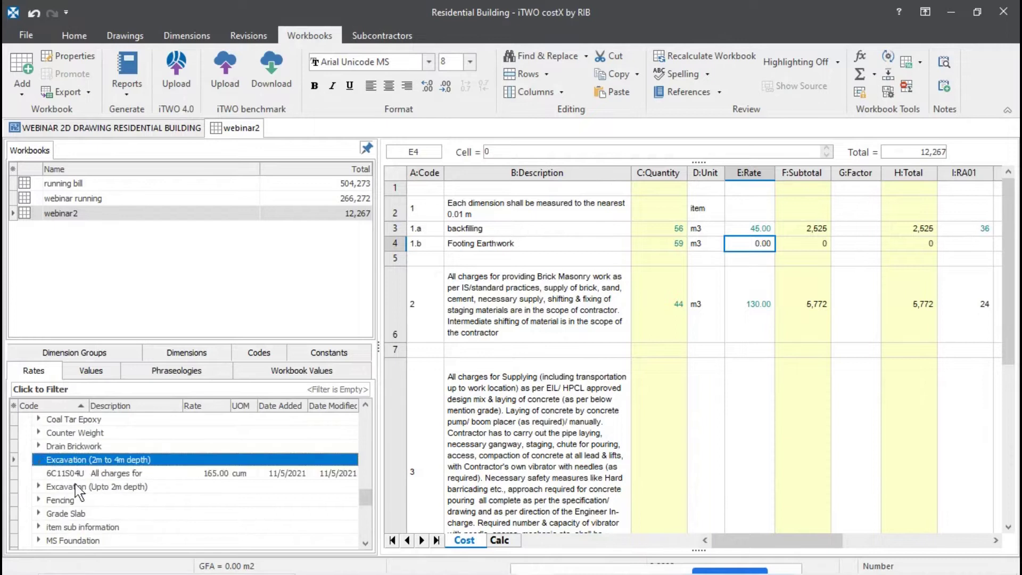
{"action": "left_click_drag", "start_coordinate": [255, 479], "coordinate": [755, 247]}
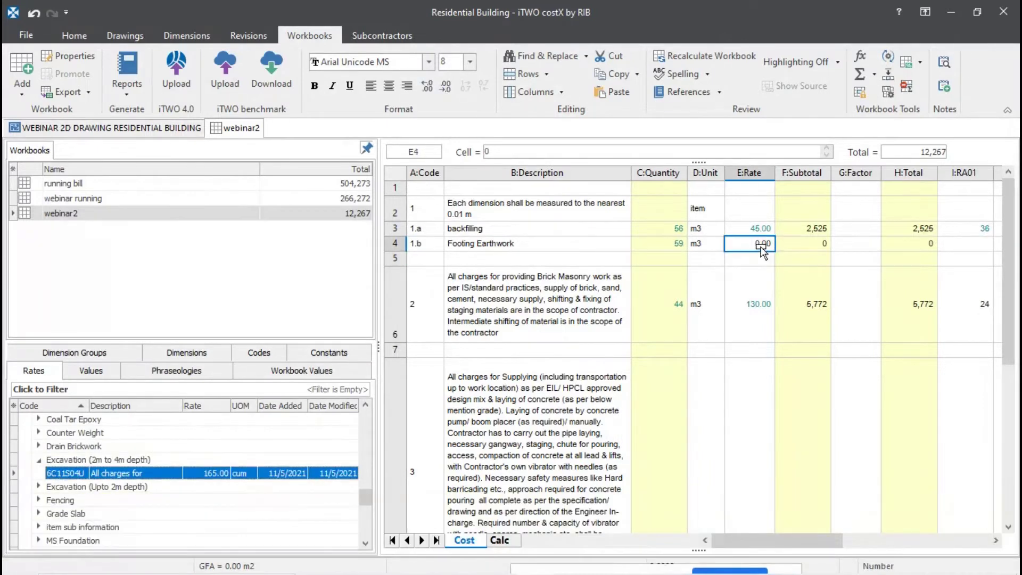
{"action": "left_click", "coordinate": [642, 230]}
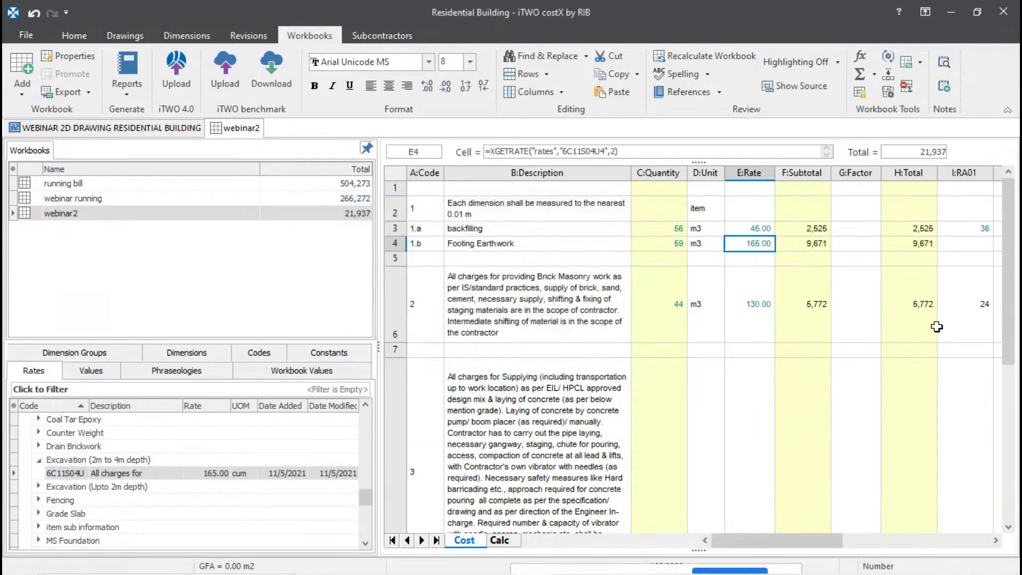
{"action": "left_click_drag", "start_coordinate": [777, 542], "coordinate": [815, 540]}
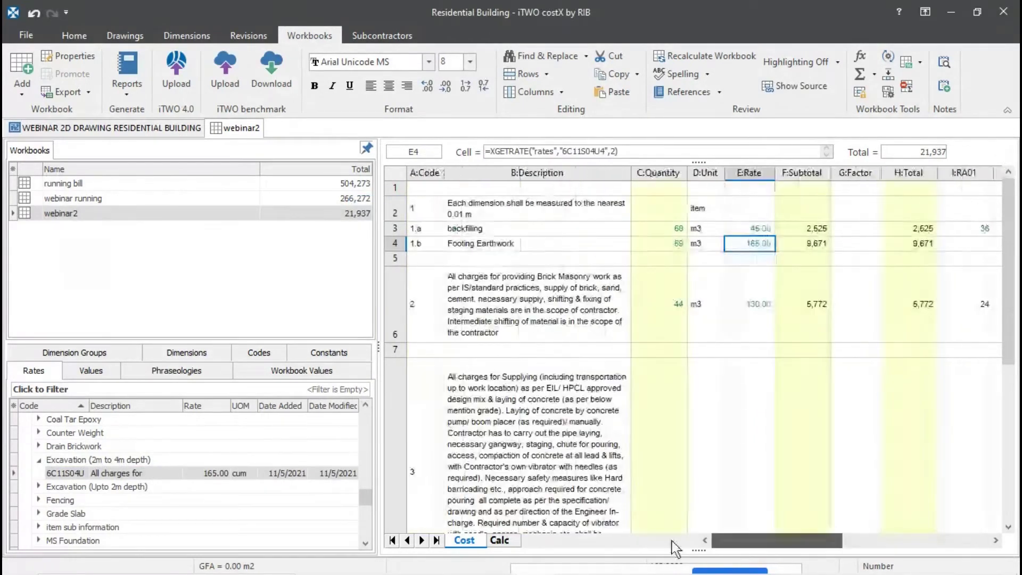
{"action": "left_click", "coordinate": [498, 245]}
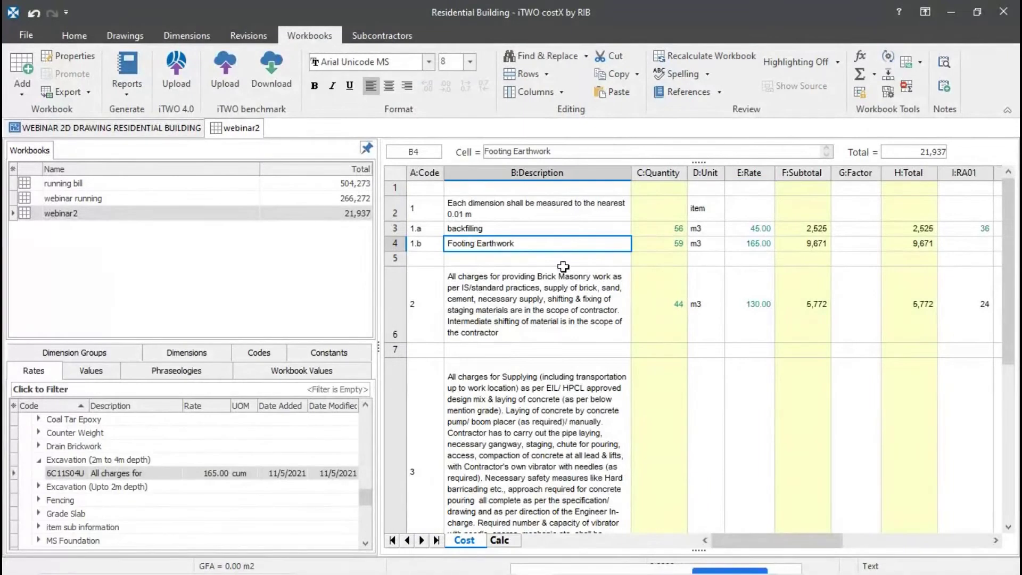
- Examine the running bill columns, then inspect the Footing Earthwork dimension group on the drawing's footing layout
{"action": "left_click_drag", "start_coordinate": [771, 533], "coordinate": [962, 529]}
{"action": "left_click", "coordinate": [114, 353]}
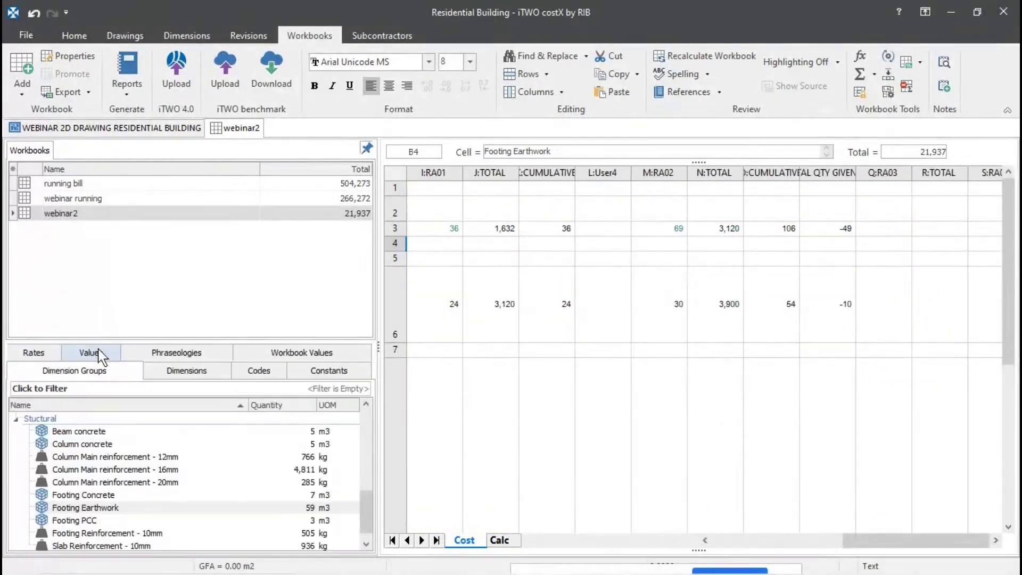
{"action": "left_click", "coordinate": [121, 510]}
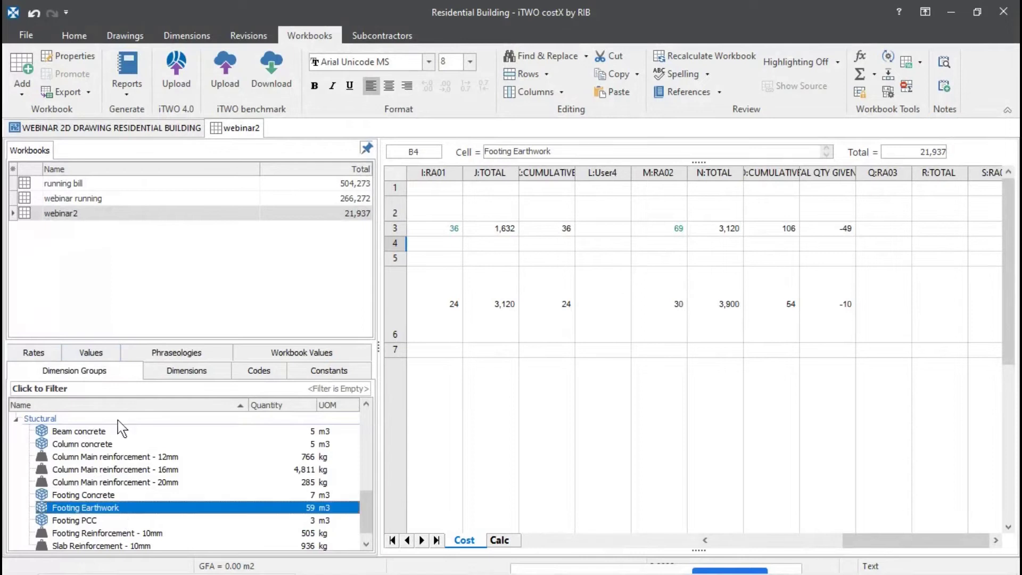
{"action": "left_click", "coordinate": [106, 128]}
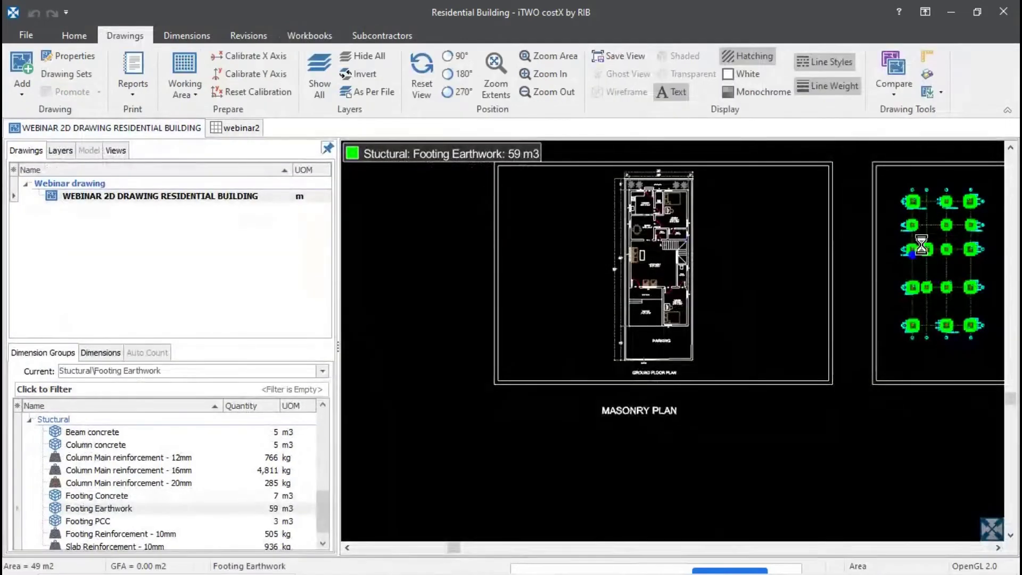
{"action": "scroll", "coordinate": [930, 215], "scroll_direction": "up", "scroll_amount": 5}
{"action": "scroll", "coordinate": [564, 170], "scroll_direction": "down", "scroll_amount": 6}
{"action": "scroll", "coordinate": [631, 208], "scroll_direction": "up", "scroll_amount": 1}
{"action": "scroll", "coordinate": [639, 208], "scroll_direction": "down", "scroll_amount": 3}
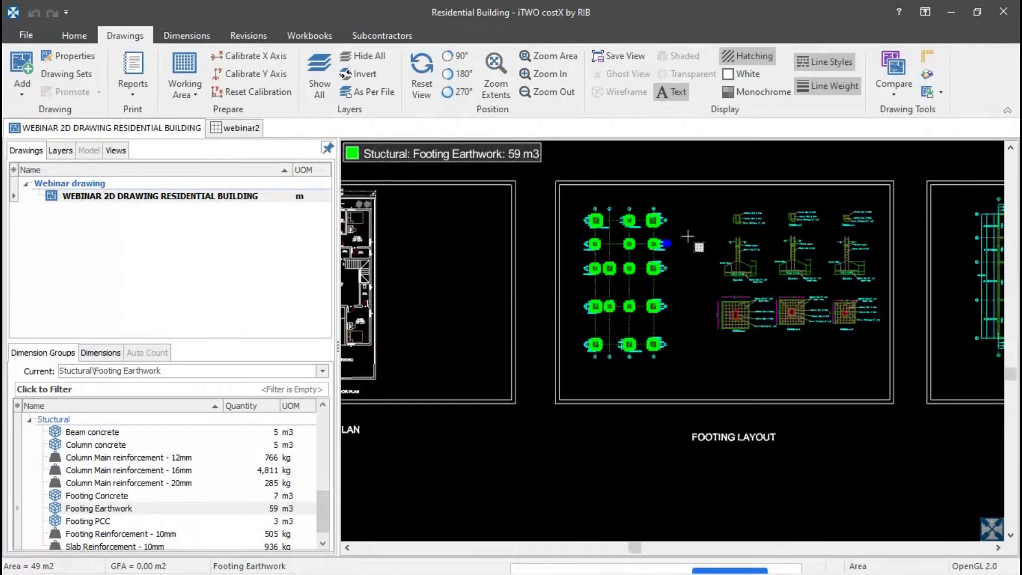
{"action": "scroll", "coordinate": [668, 230], "scroll_direction": "up", "scroll_amount": 3}
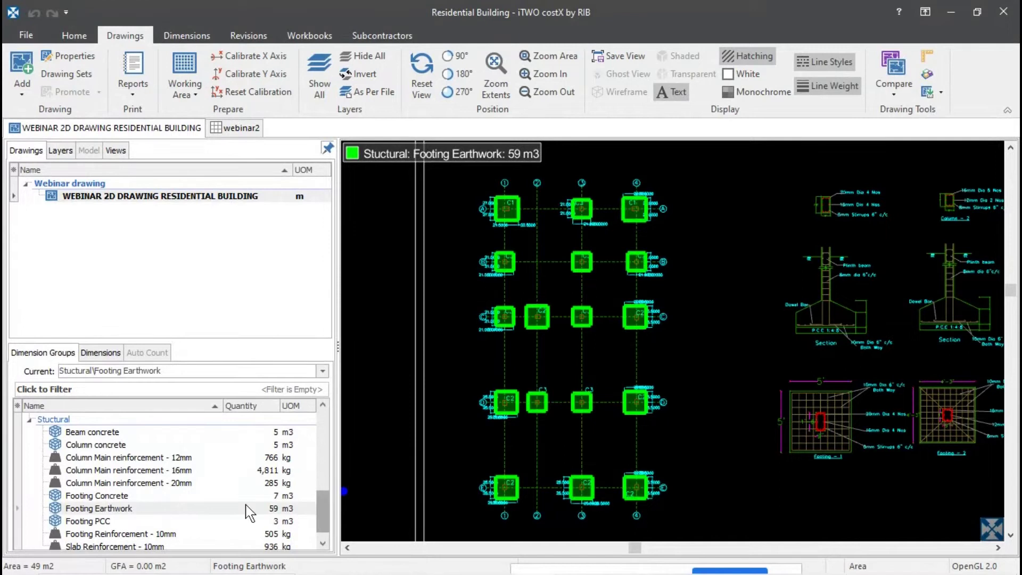
{"action": "left_click", "coordinate": [490, 198]}
{"action": "left_click", "coordinate": [480, 259]}
{"action": "left_click", "coordinate": [480, 314]}
{"action": "left_click", "coordinate": [503, 325]}
{"action": "left_click", "coordinate": [526, 327]}
{"action": "left_click", "coordinate": [549, 327]}
{"action": "left_click", "coordinate": [582, 326]}
{"action": "left_click", "coordinate": [625, 327]}
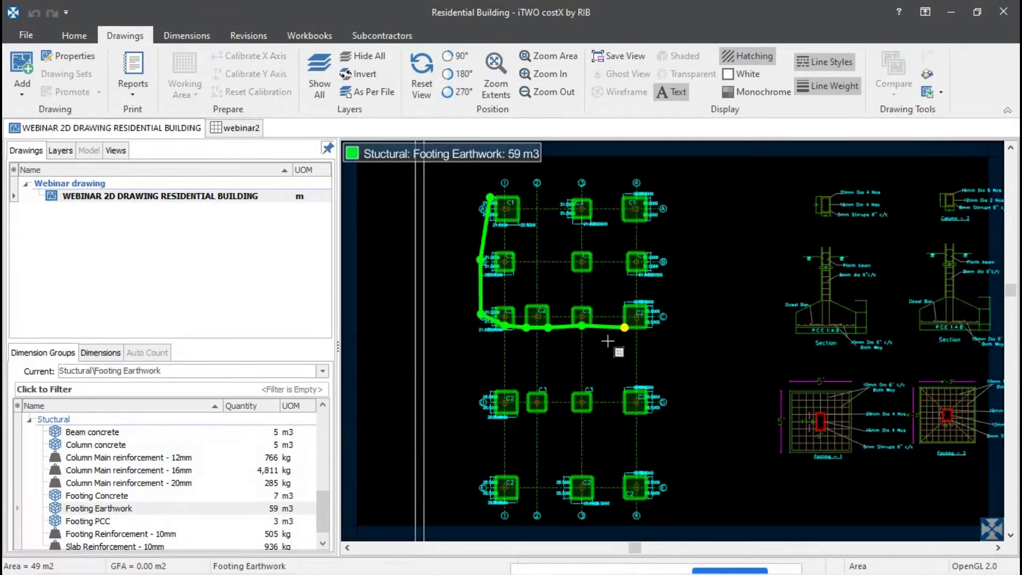
{"action": "key", "text": "Escape"}
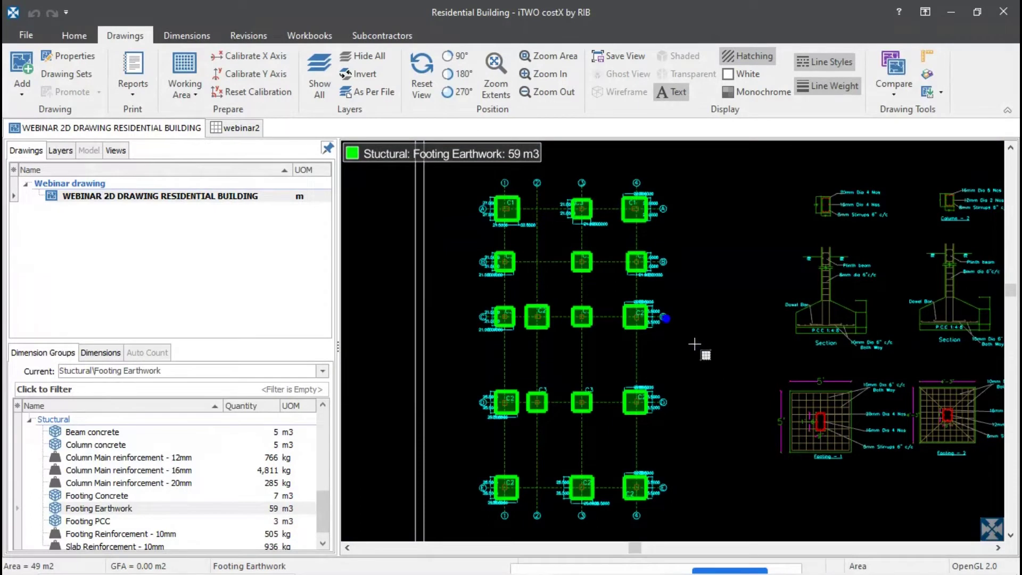
- Copy the Footing Earthwork dimension group as Footing Earthwork -RA03 in the Stuctural folder
{"action": "right_click", "coordinate": [120, 510]}
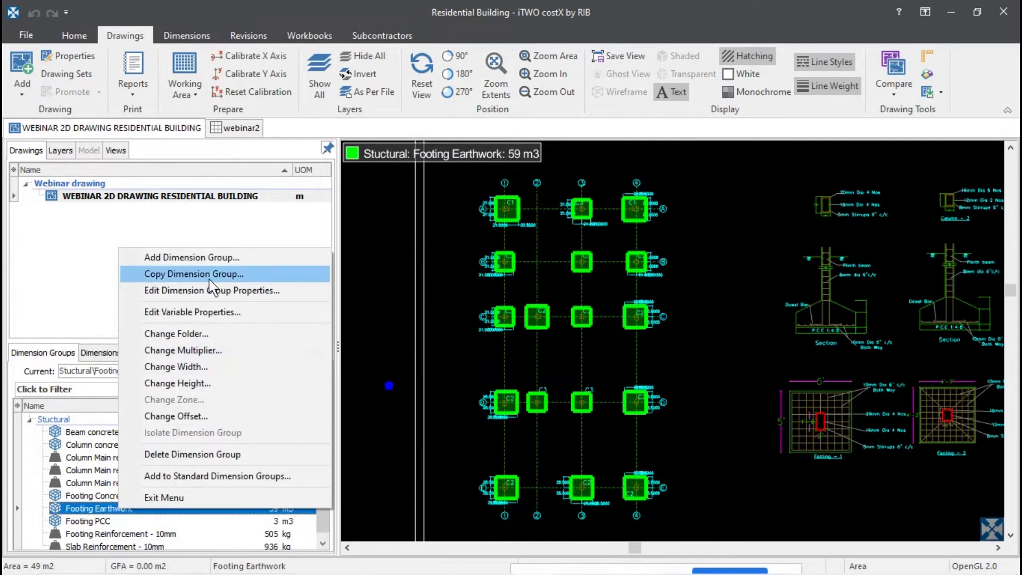
{"action": "left_click", "coordinate": [194, 273]}
{"action": "left_click", "coordinate": [556, 285]}
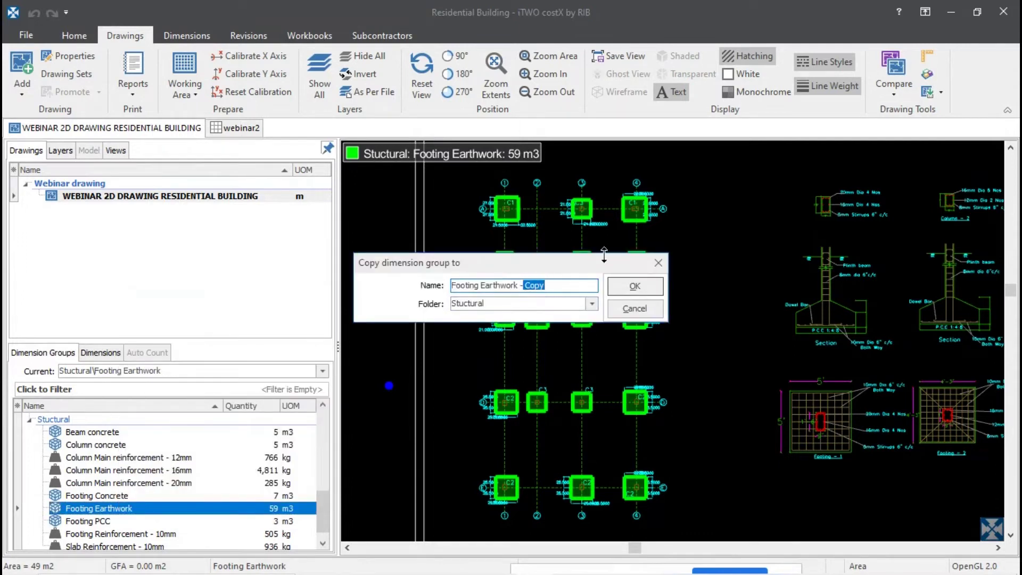
{"action": "type", "text": "-RA03"}
{"action": "left_click", "coordinate": [635, 286]}
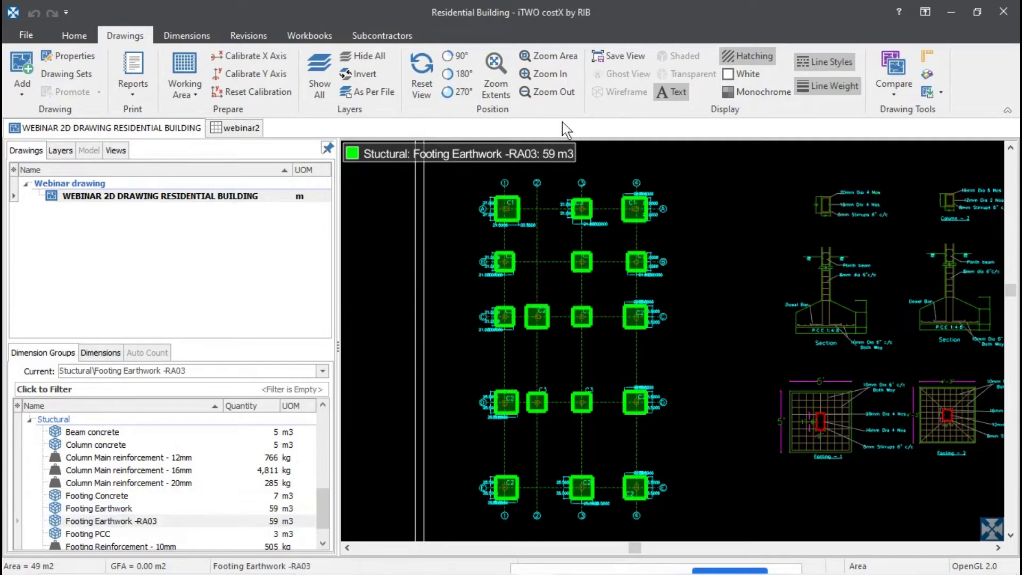
{"action": "left_click", "coordinate": [515, 211]}
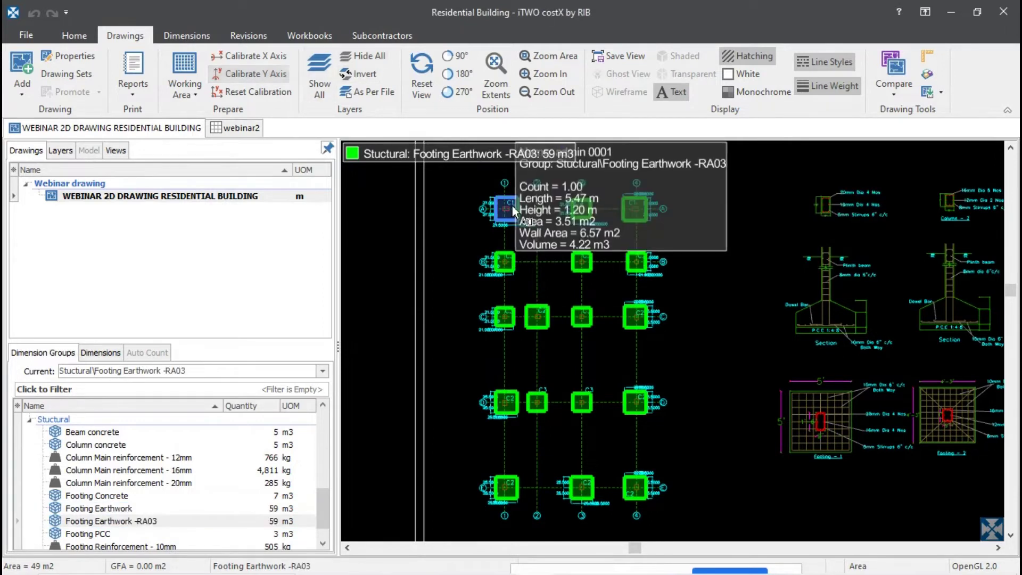
{"action": "mouse_move", "coordinate": [482, 206]}
{"action": "left_mouse_down"}
{"action": "mouse_move", "coordinate": [645, 253]}
{"action": "mouse_move", "coordinate": [644, 300]}
{"action": "left_mouse_up"}
{"action": "left_click", "coordinate": [643, 301]}
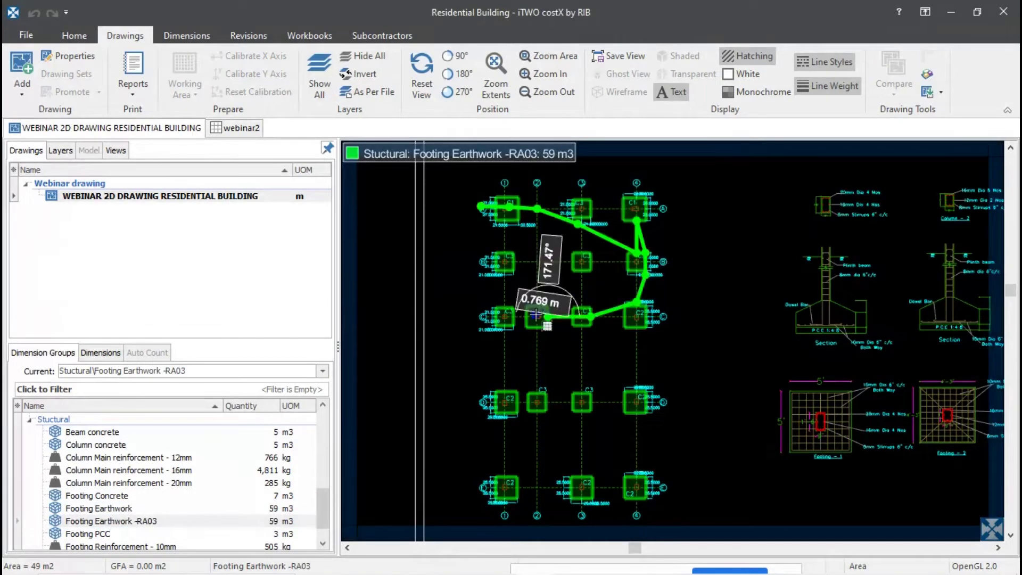
{"action": "right_click", "coordinate": [504, 313]}
{"action": "left_click", "coordinate": [544, 343]}
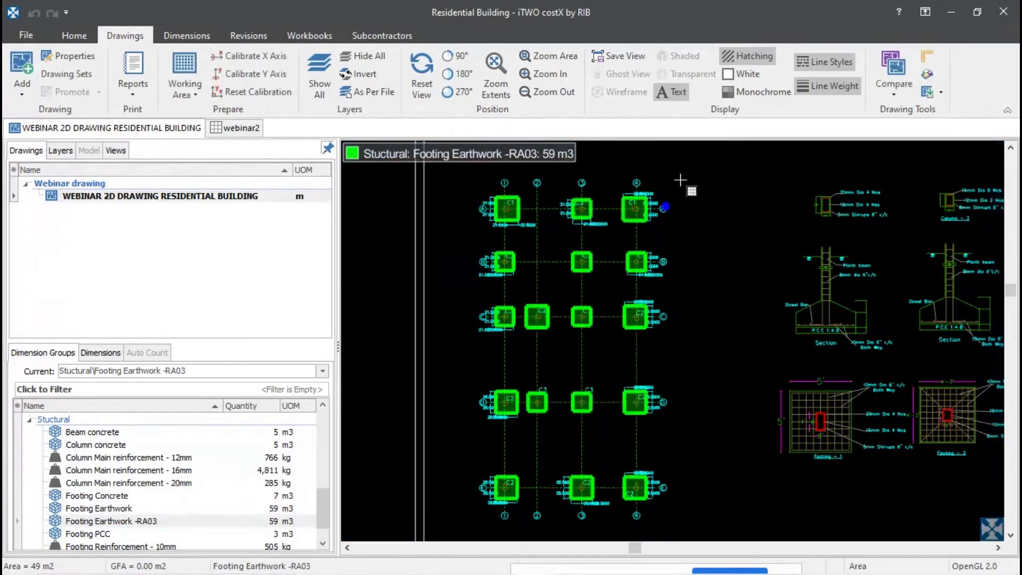
{"action": "left_click", "coordinate": [500, 206]}
{"action": "right_click", "coordinate": [499, 203]}
{"action": "key", "text": "Escape"}
- Delete the Footing Earthwork -RA03 dimension at gridline 1 in the second-lowest row of footings
{"action": "right_click", "coordinate": [510, 406]}
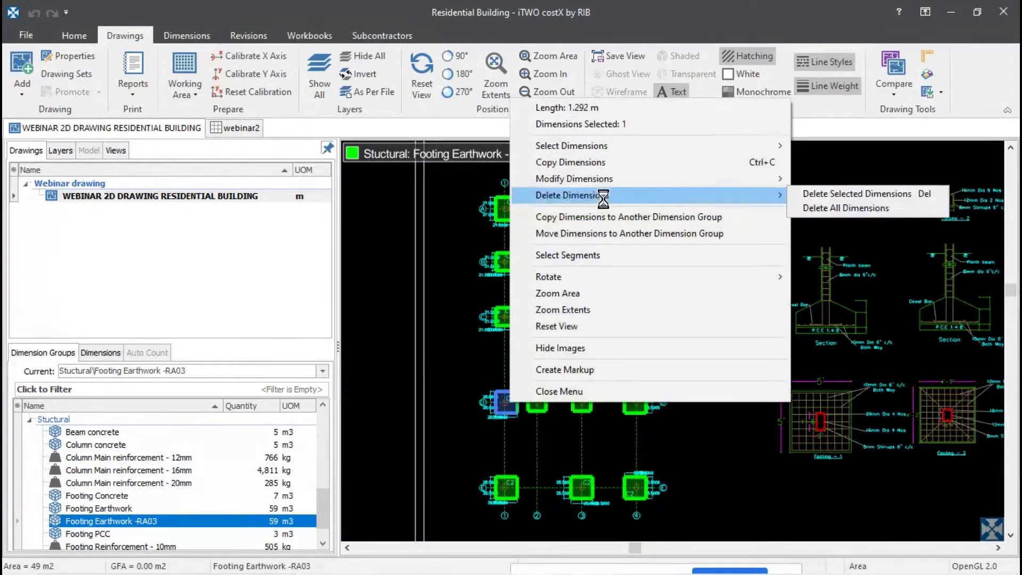
{"action": "mouse_move", "coordinate": [742, 197]}
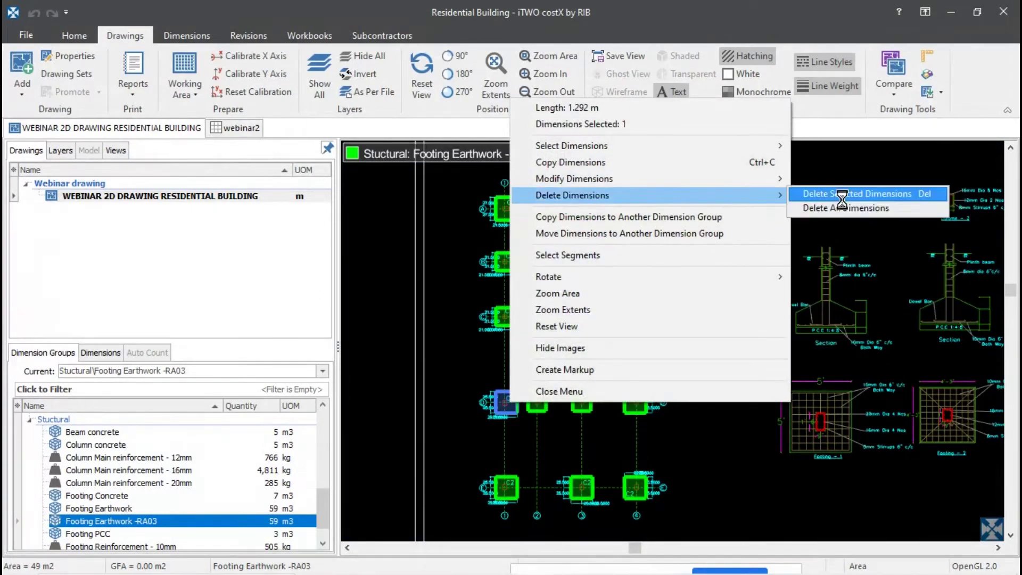
{"action": "left_click", "coordinate": [841, 196]}
{"action": "left_click", "coordinate": [485, 316]}
{"action": "right_click", "coordinate": [546, 406]}
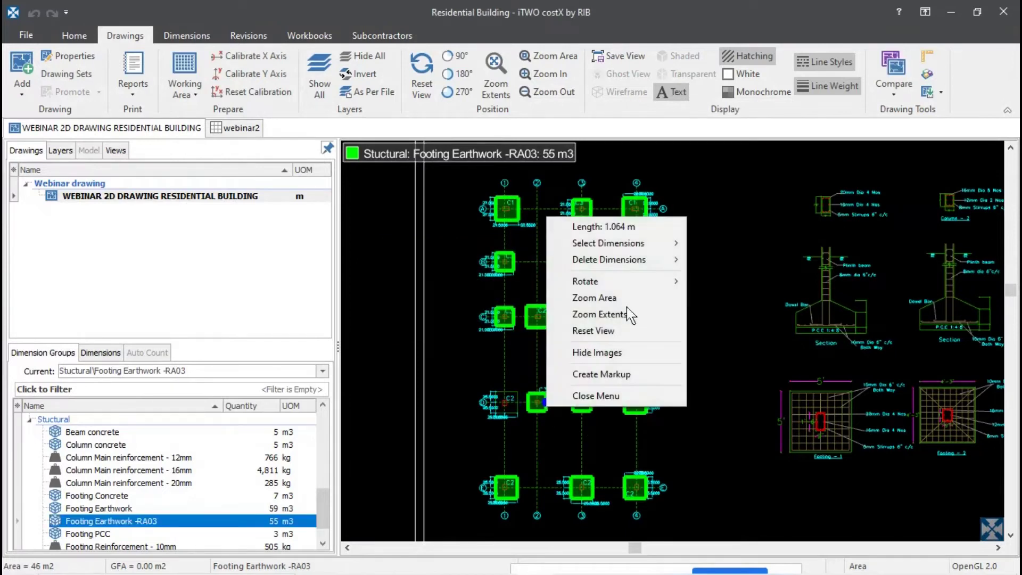
{"action": "mouse_move", "coordinate": [640, 263]}
{"action": "left_click", "coordinate": [734, 258]}
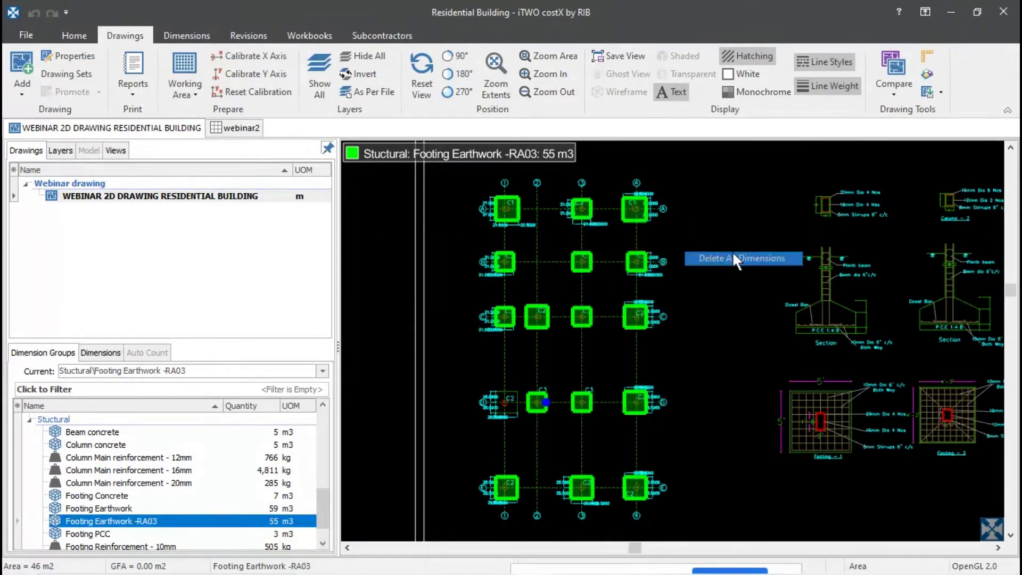
{"action": "left_click", "coordinate": [529, 315]}
- Delete the remaining Footing Earthwork -RA03 dimensions at gridlines 2, 3 and 4 in the second-lowest row of footings
{"action": "right_click", "coordinate": [541, 401]}
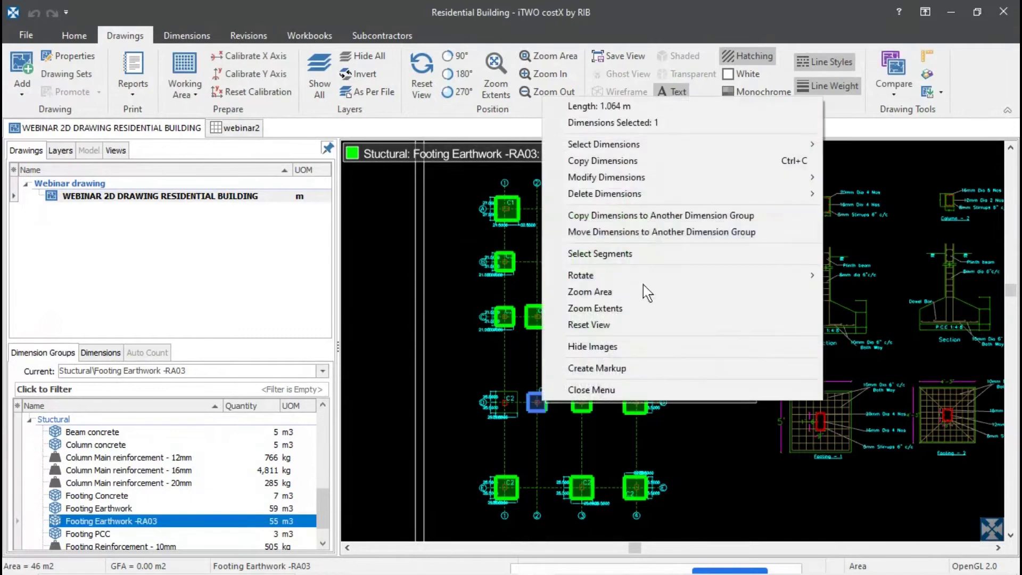
{"action": "mouse_move", "coordinate": [694, 192]}
{"action": "left_click", "coordinate": [882, 192]}
{"action": "left_click", "coordinate": [489, 316]}
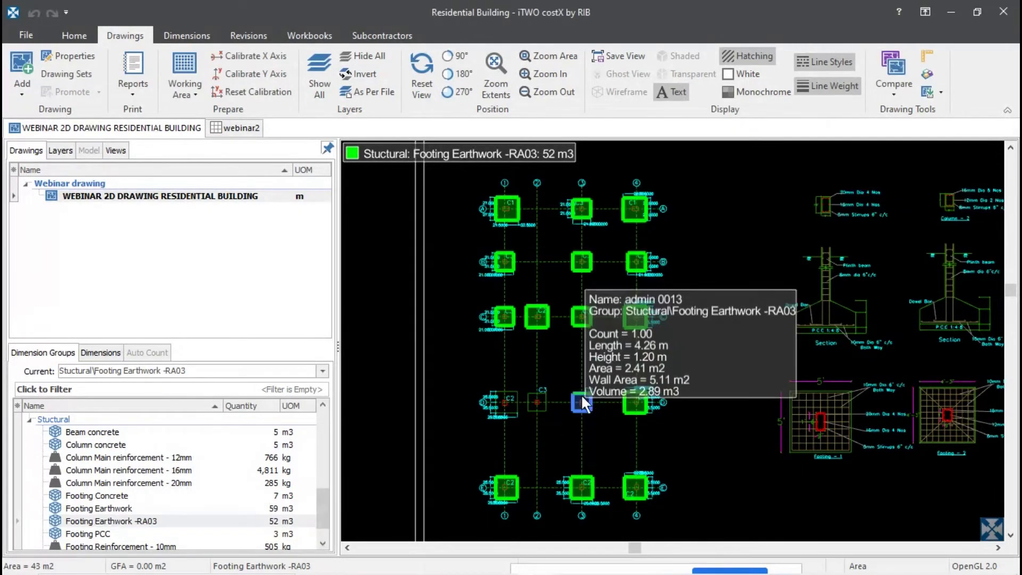
{"action": "right_click", "coordinate": [579, 393]}
{"action": "mouse_move", "coordinate": [719, 189]}
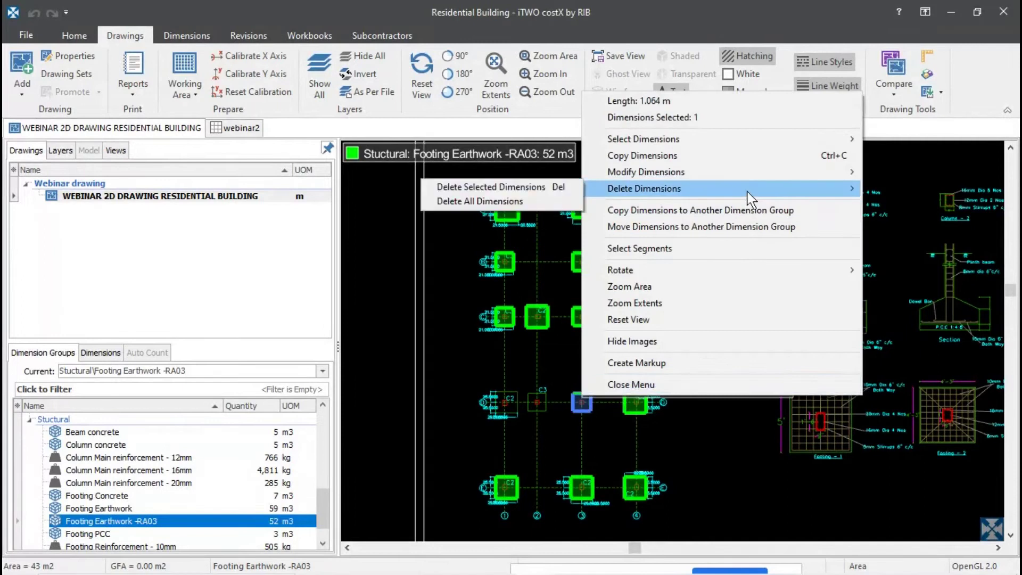
{"action": "left_click", "coordinate": [532, 187]}
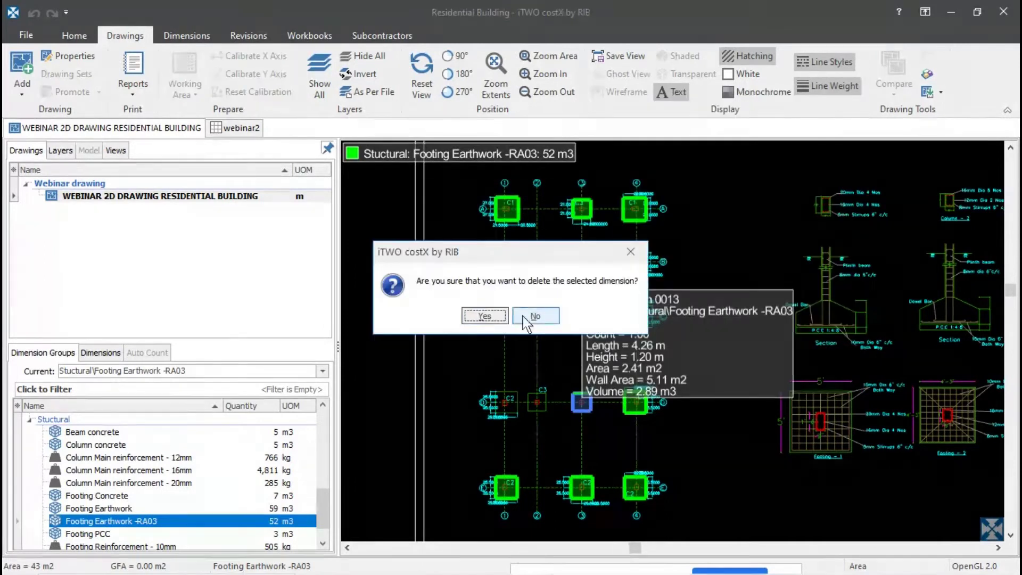
{"action": "left_click", "coordinate": [487, 316]}
{"action": "right_click", "coordinate": [629, 407]}
{"action": "mouse_move", "coordinate": [668, 201]}
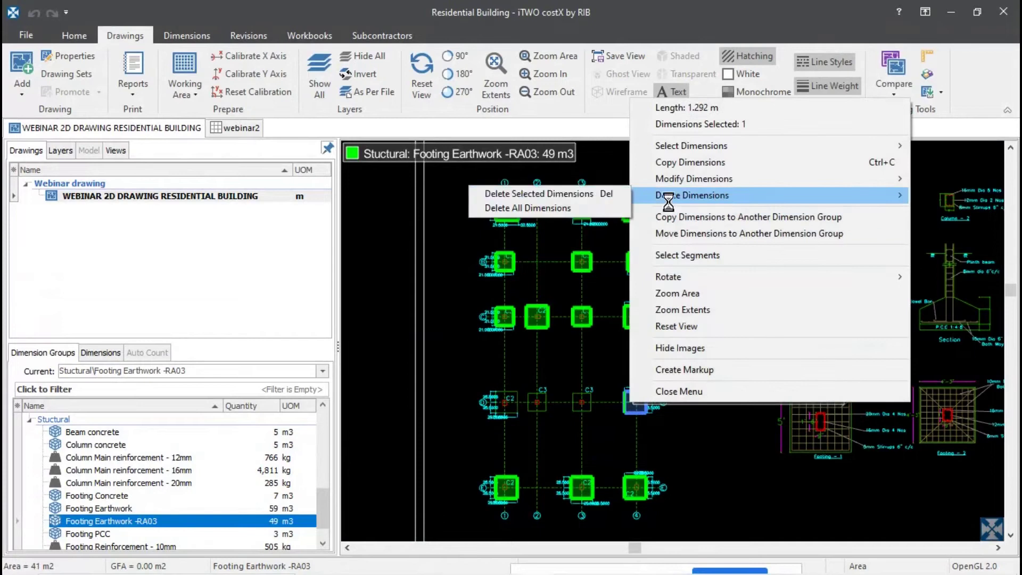
{"action": "left_click", "coordinate": [590, 195]}
{"action": "left_click", "coordinate": [484, 317]}
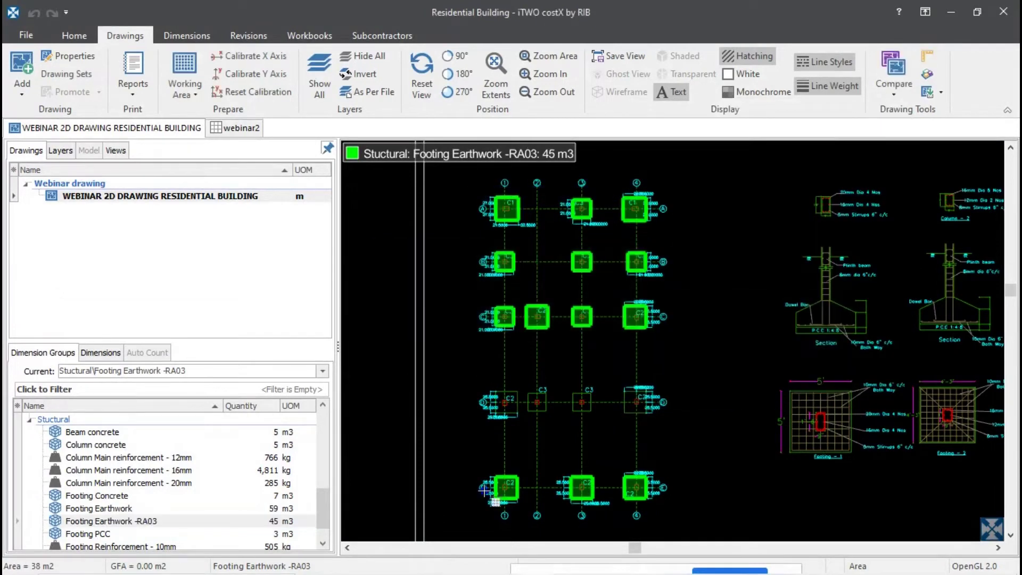
- Delete the three Footing Earthwork -RA03 dimensions at gridlines 1, 3 and 4 in the lowest row of footings
{"action": "right_click", "coordinate": [504, 482]}
{"action": "mouse_move", "coordinate": [593, 274]}
{"action": "left_click", "coordinate": [894, 273]}
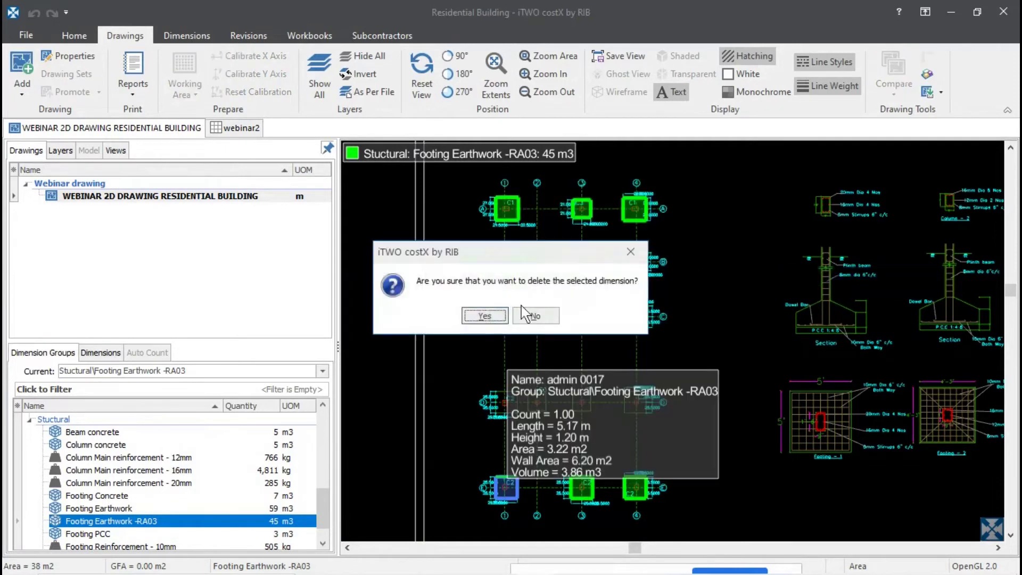
{"action": "left_click", "coordinate": [484, 317]}
{"action": "right_click", "coordinate": [573, 490]}
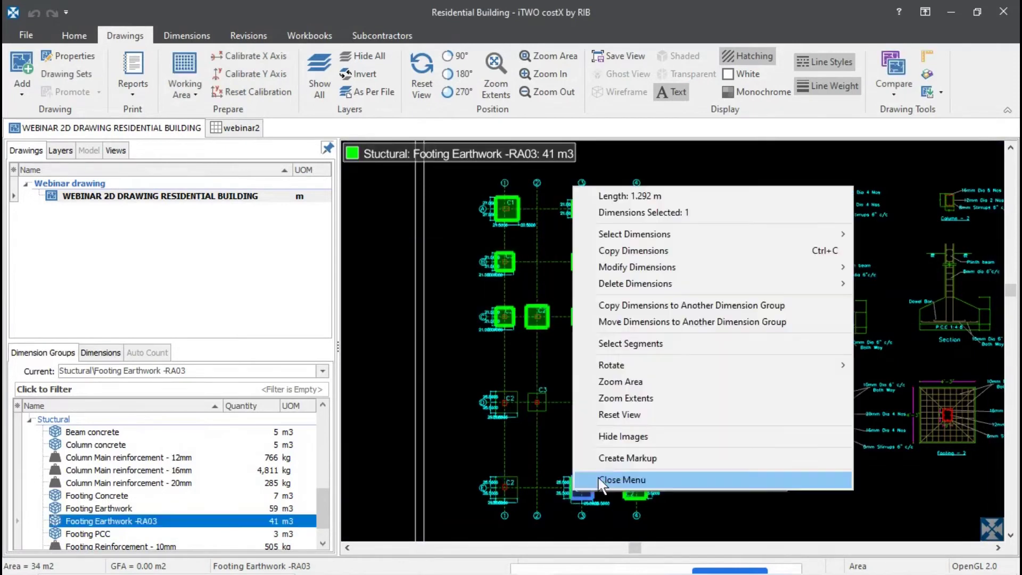
{"action": "mouse_move", "coordinate": [726, 281]}
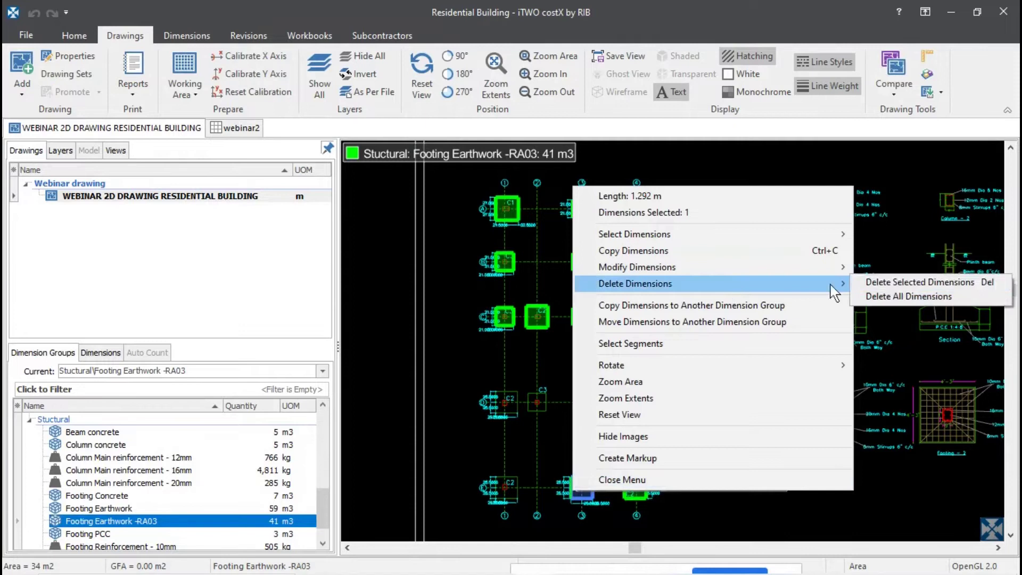
{"action": "left_click", "coordinate": [900, 283]}
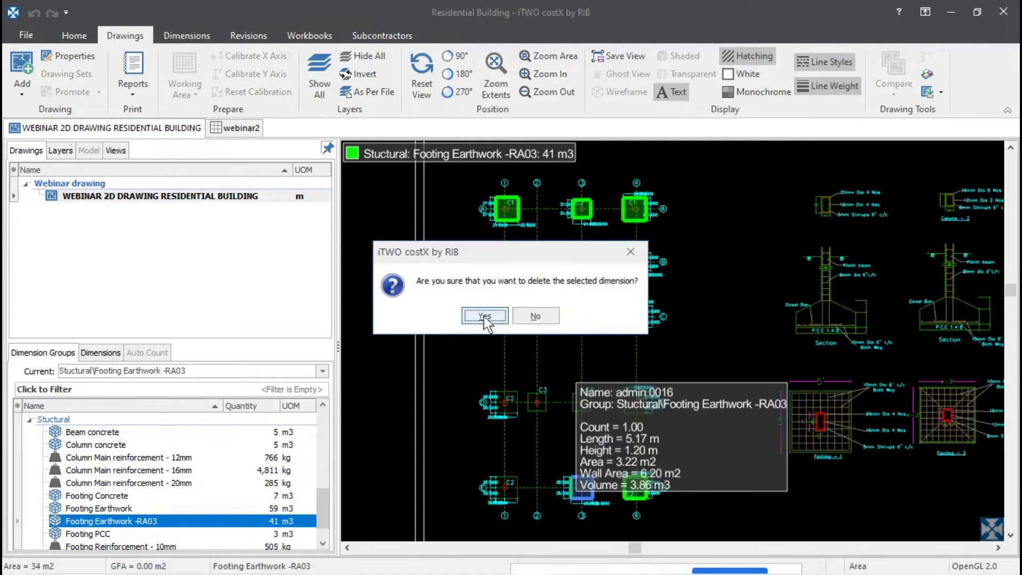
{"action": "left_click", "coordinate": [485, 317]}
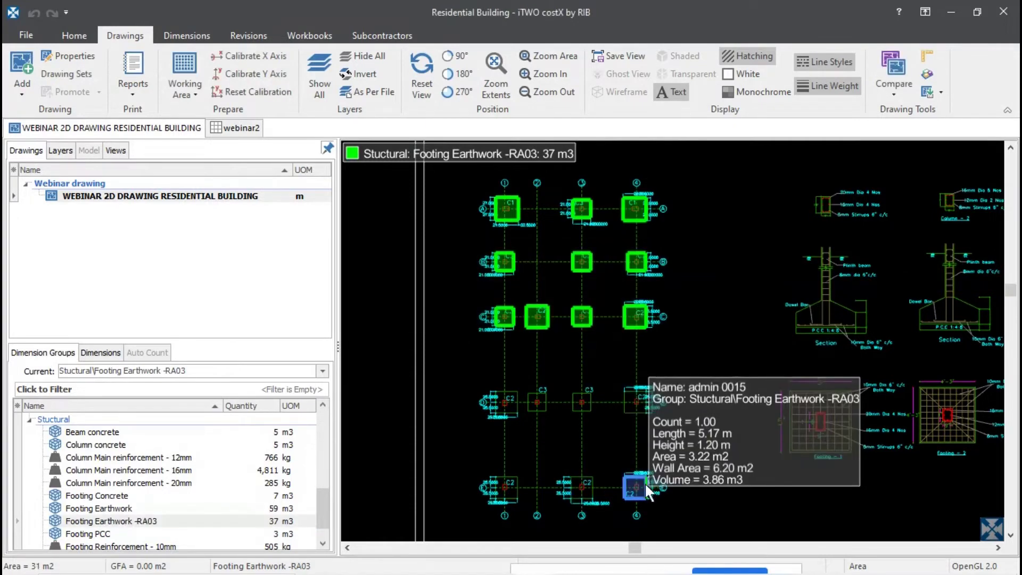
{"action": "right_click", "coordinate": [647, 491]}
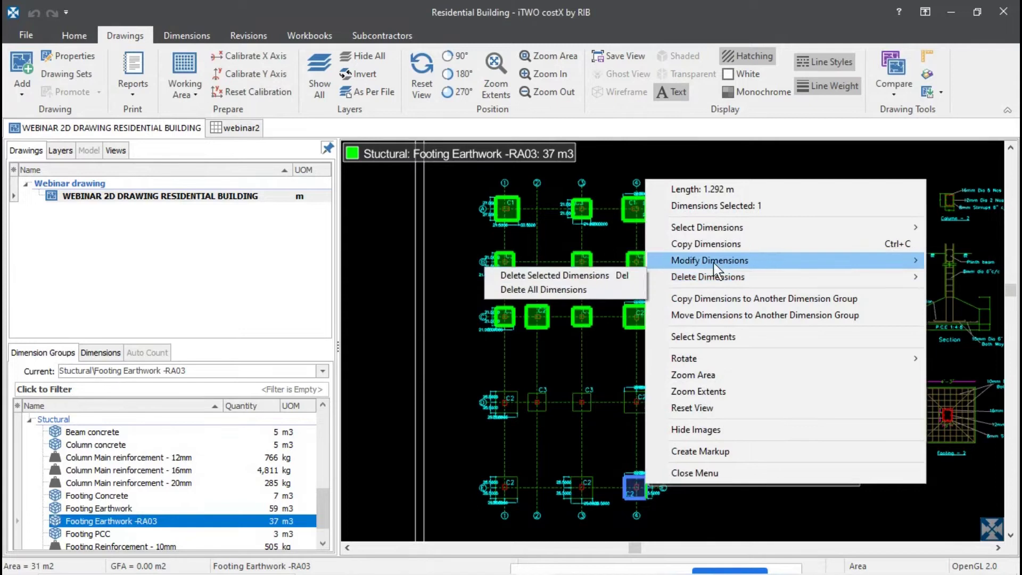
{"action": "mouse_move", "coordinate": [729, 280]}
{"action": "left_click", "coordinate": [556, 275]}
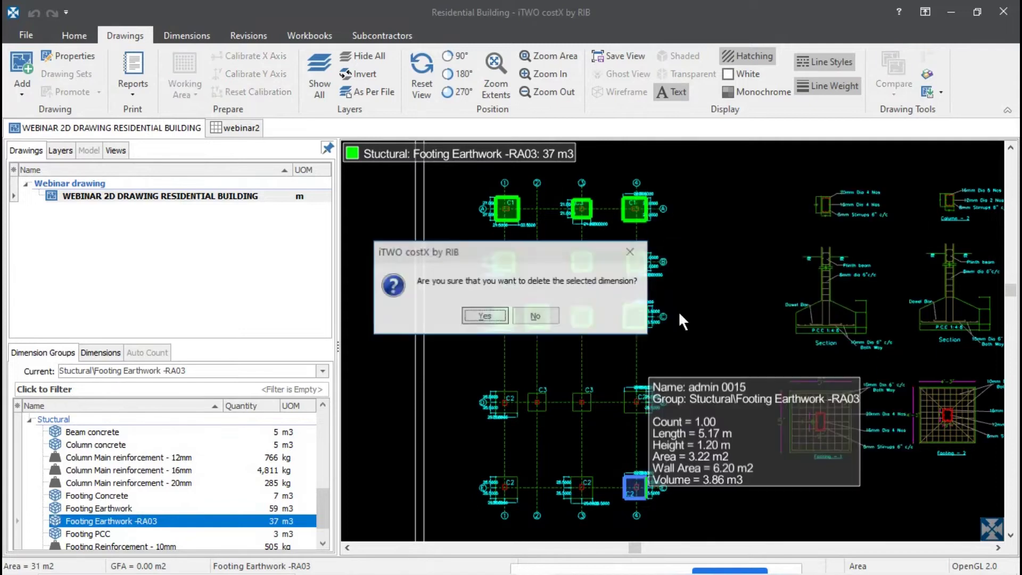
{"action": "left_click", "coordinate": [487, 316]}
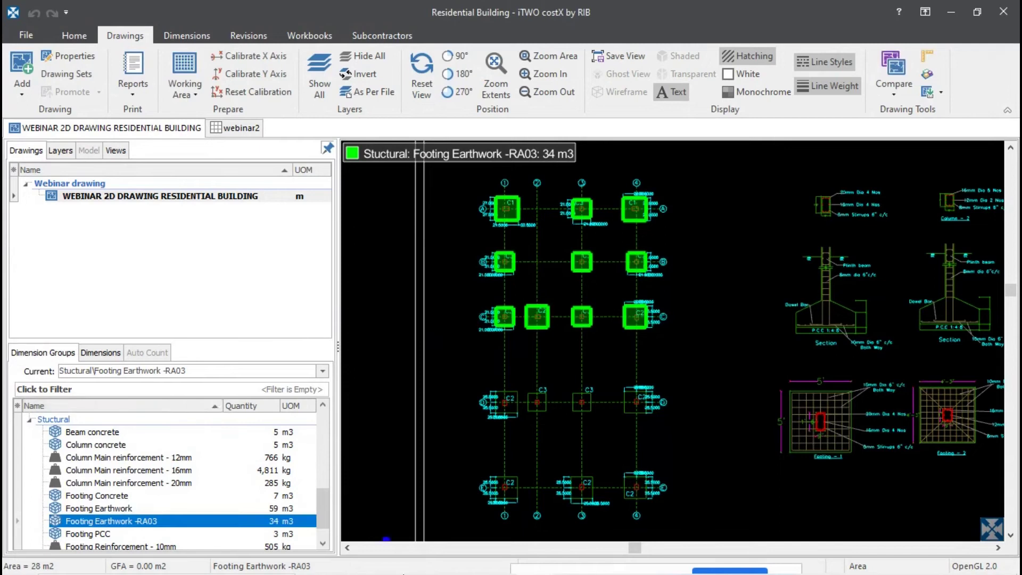
- Insert the live volume of Footing Earthwork -RA03 into the RA03 cell of row 4 in the webinar2 workbook
{"action": "mouse_move", "coordinate": [406, 572]}
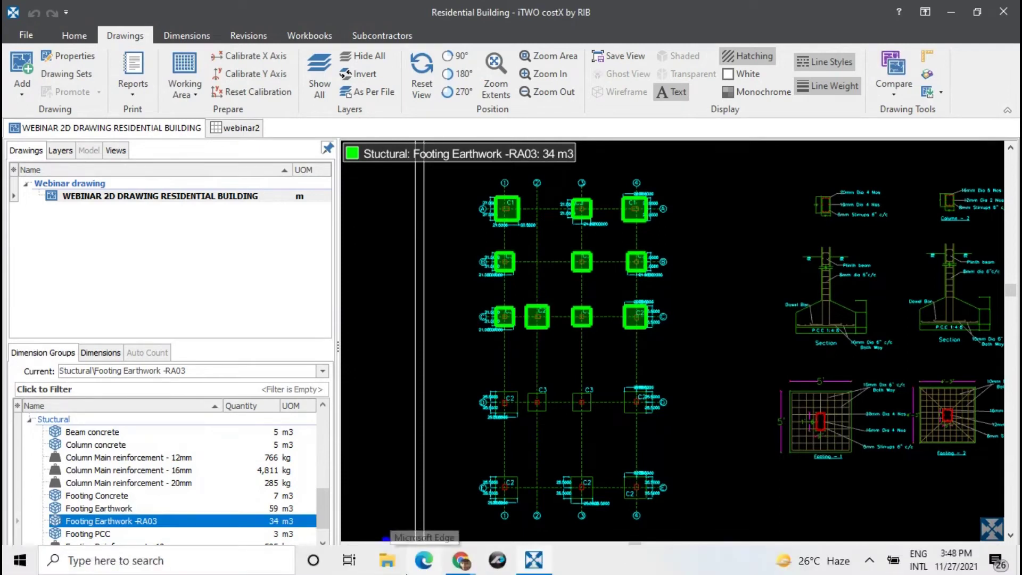
{"action": "left_click", "coordinate": [236, 128]}
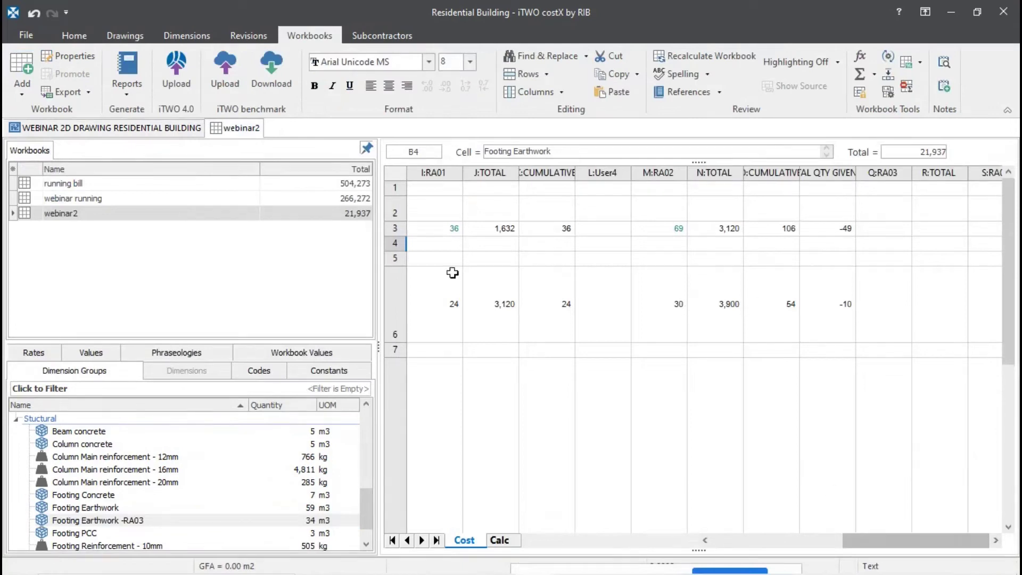
{"action": "left_click", "coordinate": [443, 239]}
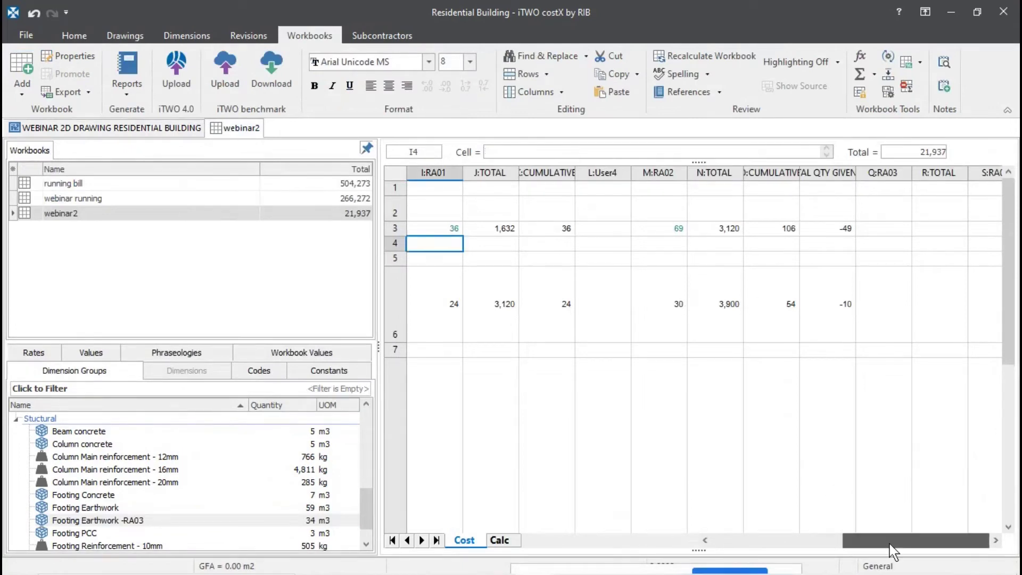
{"action": "mouse_move", "coordinate": [890, 542]}
{"action": "left_mouse_down"}
{"action": "mouse_move", "coordinate": [761, 555]}
{"action": "mouse_move", "coordinate": [884, 532]}
{"action": "left_mouse_up"}
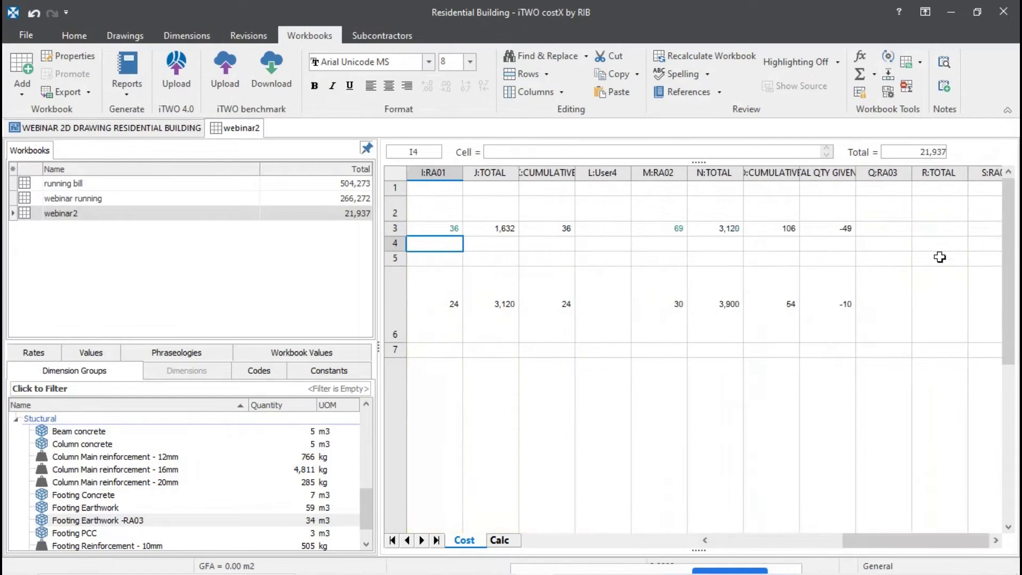
{"action": "left_click", "coordinate": [878, 242]}
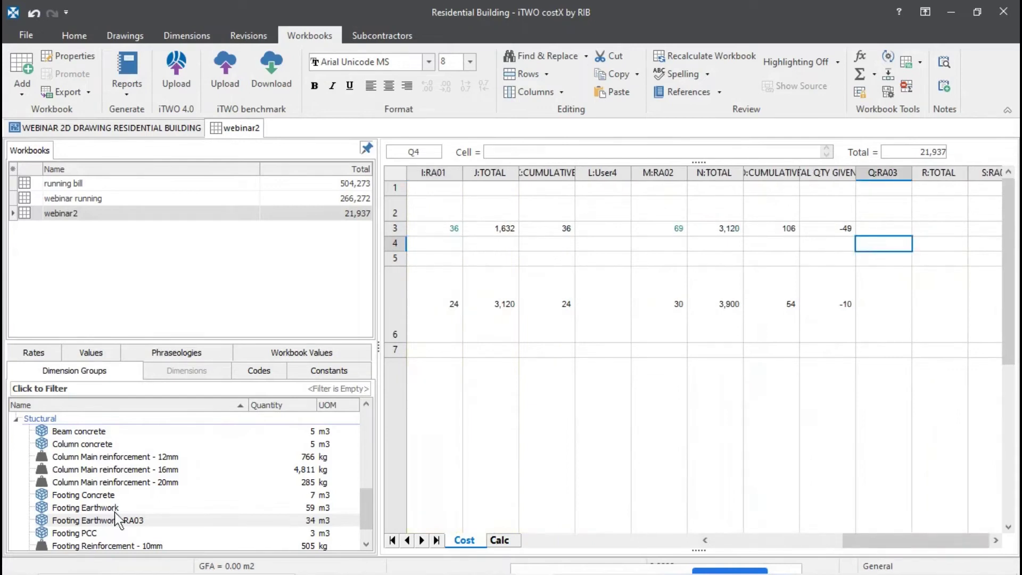
{"action": "left_click_drag", "start_coordinate": [119, 527], "coordinate": [875, 256]}
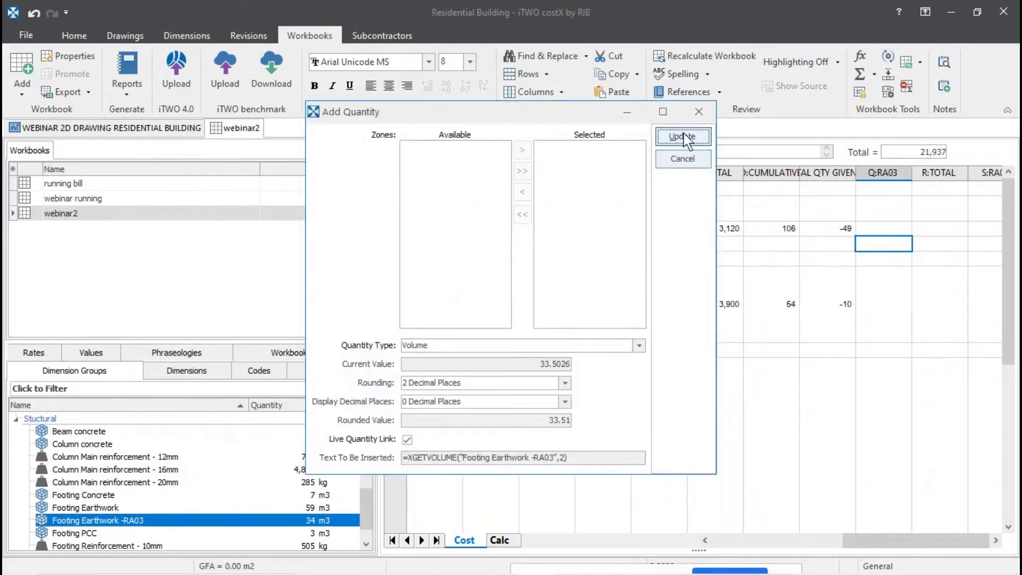
{"action": "left_click", "coordinate": [686, 139]}
- Calculate the RA03 total for the Footing Earthwork item in cell R4 with the formula =q4*e4
{"action": "left_click", "coordinate": [937, 246]}
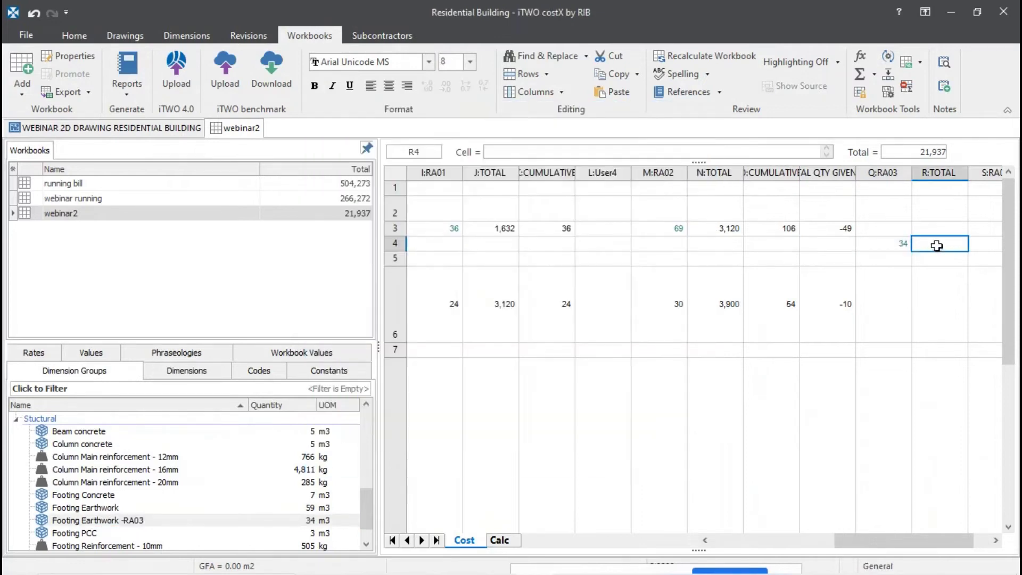
{"action": "type", "text": "="}
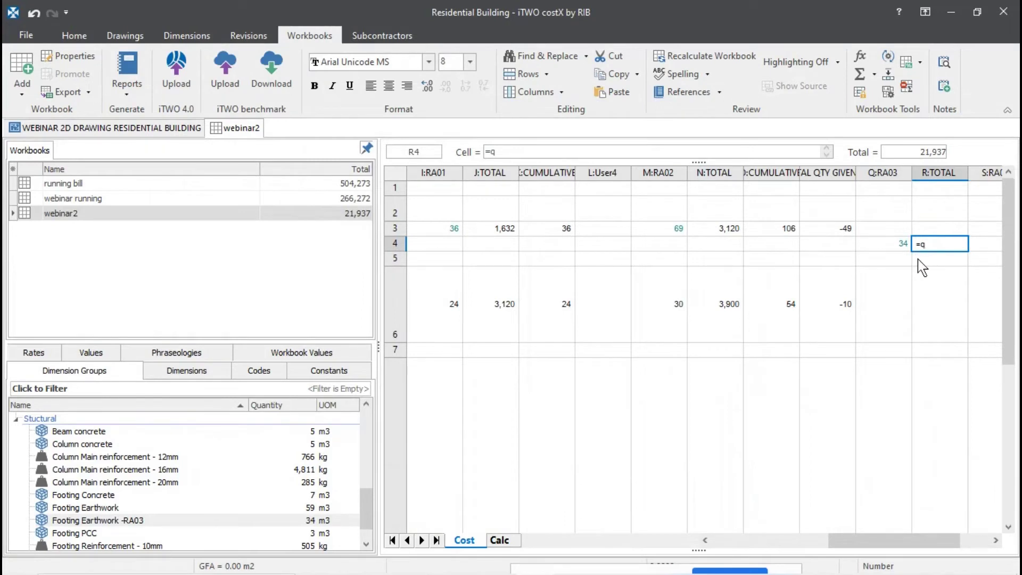
{"action": "type", "text": "q4*e4"}
{"action": "key", "text": "Return"}
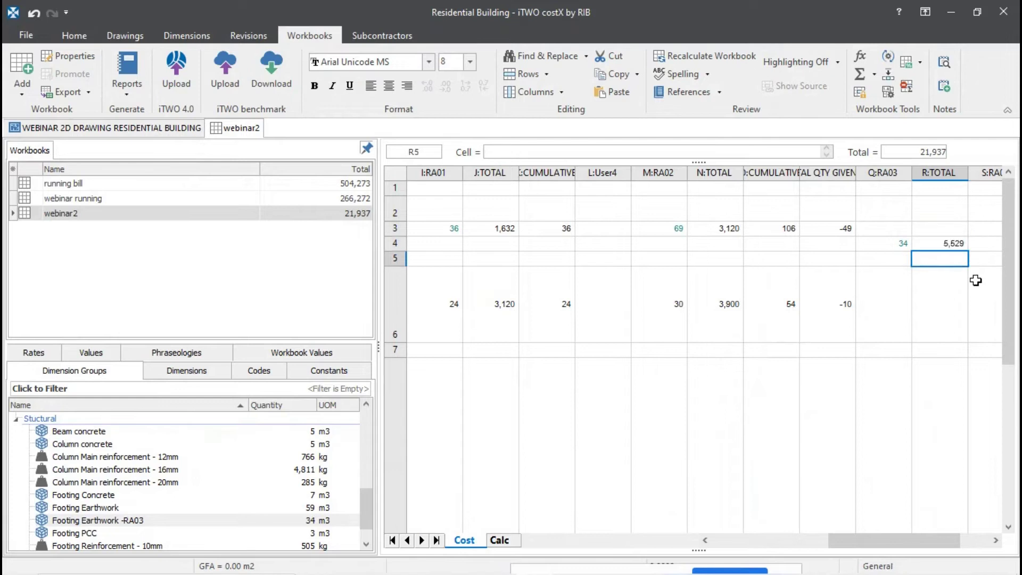
{"action": "left_click_drag", "start_coordinate": [877, 534], "coordinate": [907, 534]}
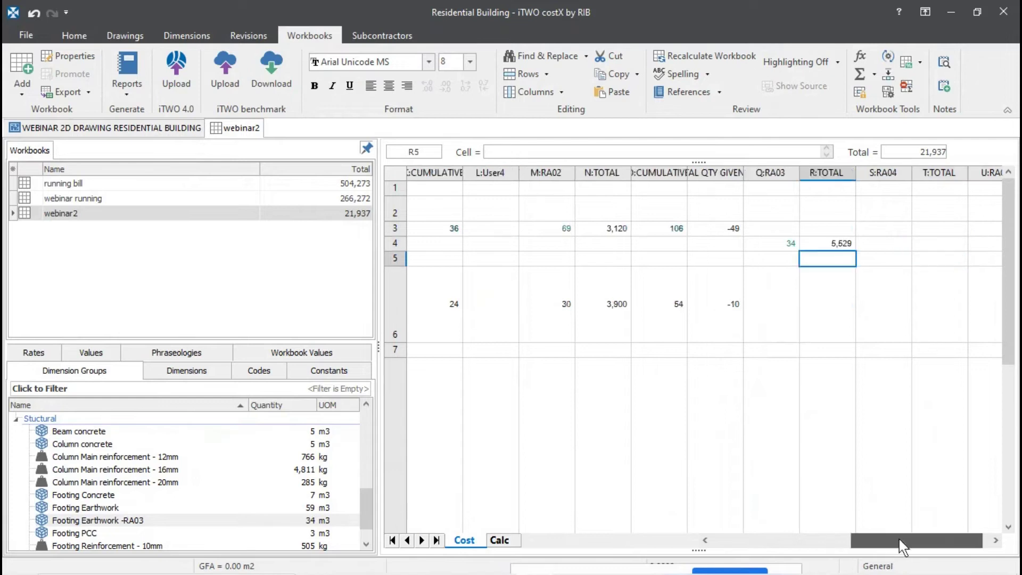
{"action": "left_click", "coordinate": [777, 243]}
{"action": "left_click_drag", "start_coordinate": [884, 542], "coordinate": [919, 554]}
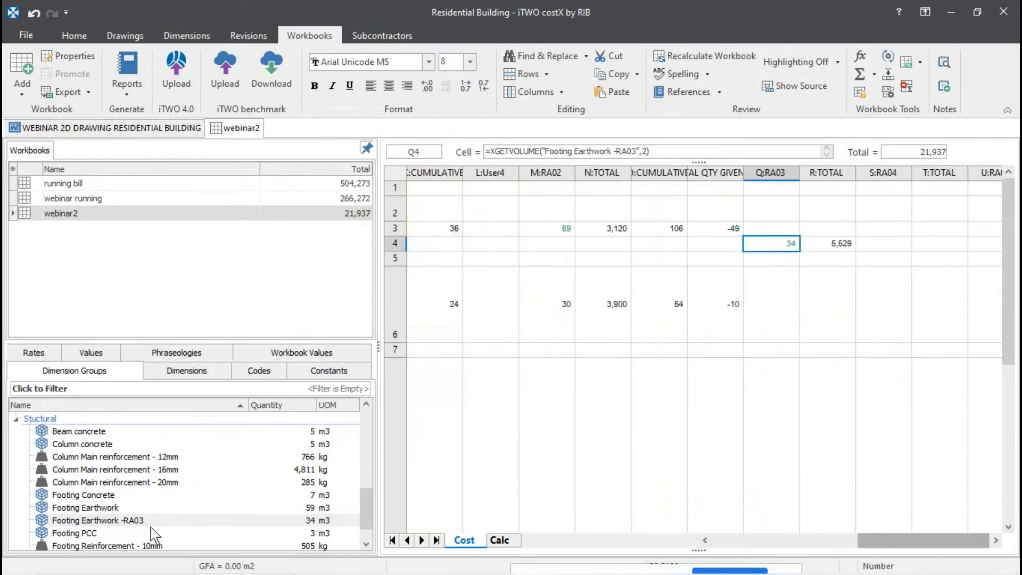
- Copy the Footing Earthwork dimension group on the drawing as Footing Earthwork -RA04 in the Stuctural folder
{"action": "left_click", "coordinate": [53, 127]}
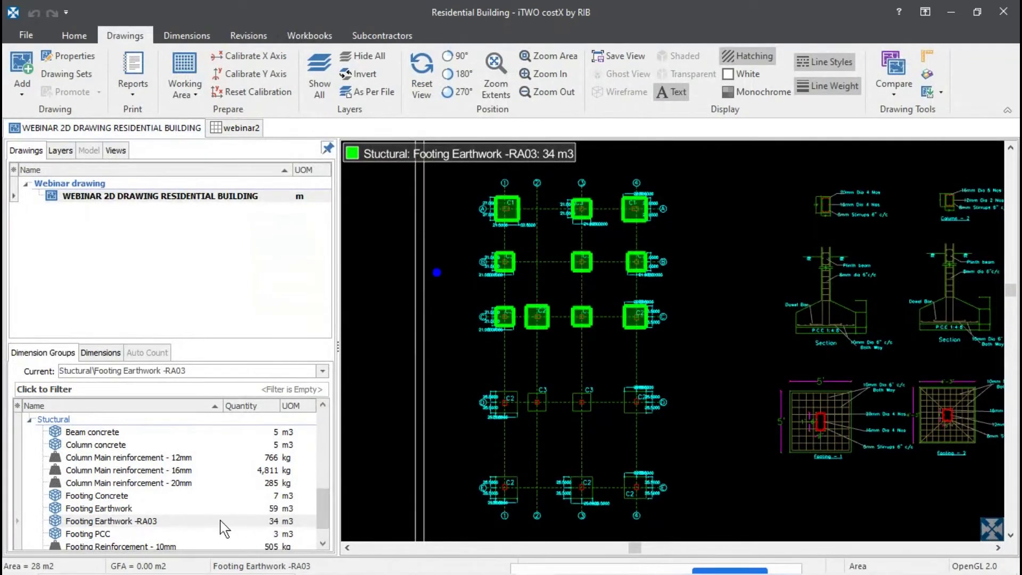
{"action": "left_click", "coordinate": [190, 525]}
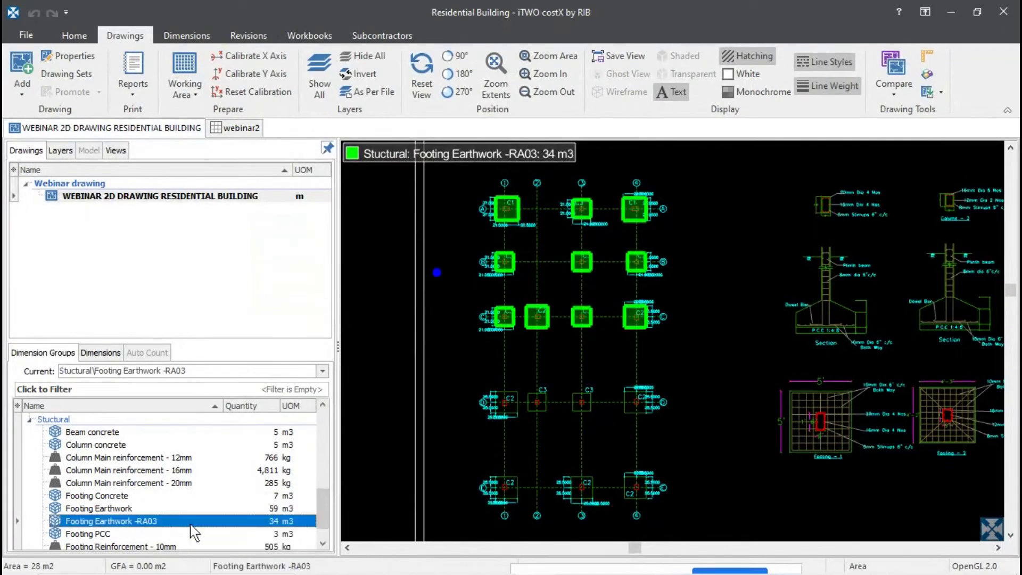
{"action": "left_click", "coordinate": [141, 508]}
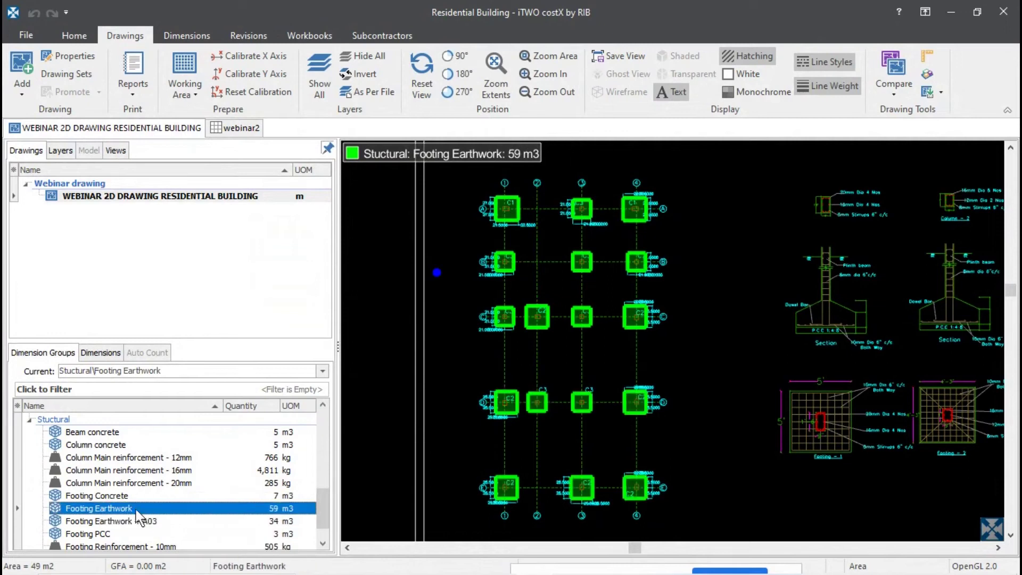
{"action": "right_click", "coordinate": [140, 509]}
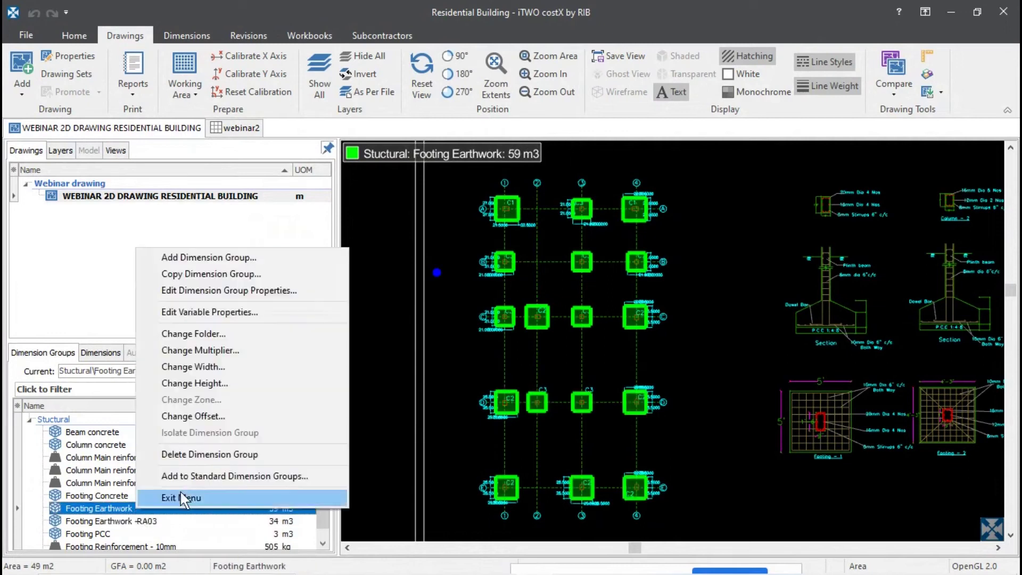
{"action": "left_click", "coordinate": [245, 275]}
{"action": "left_click_drag", "start_coordinate": [546, 286], "coordinate": [520, 293]}
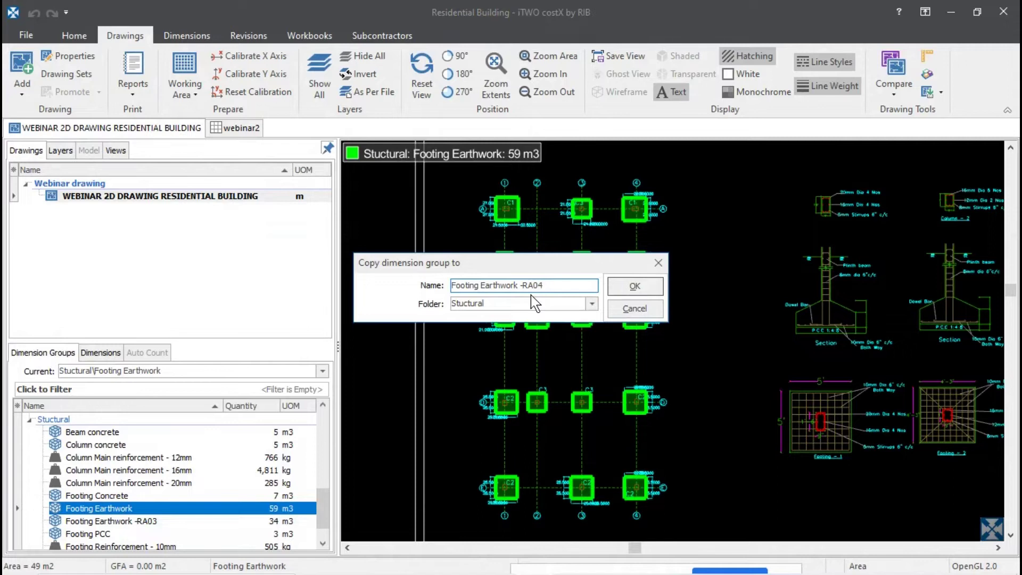
{"action": "left_click", "coordinate": [630, 287]}
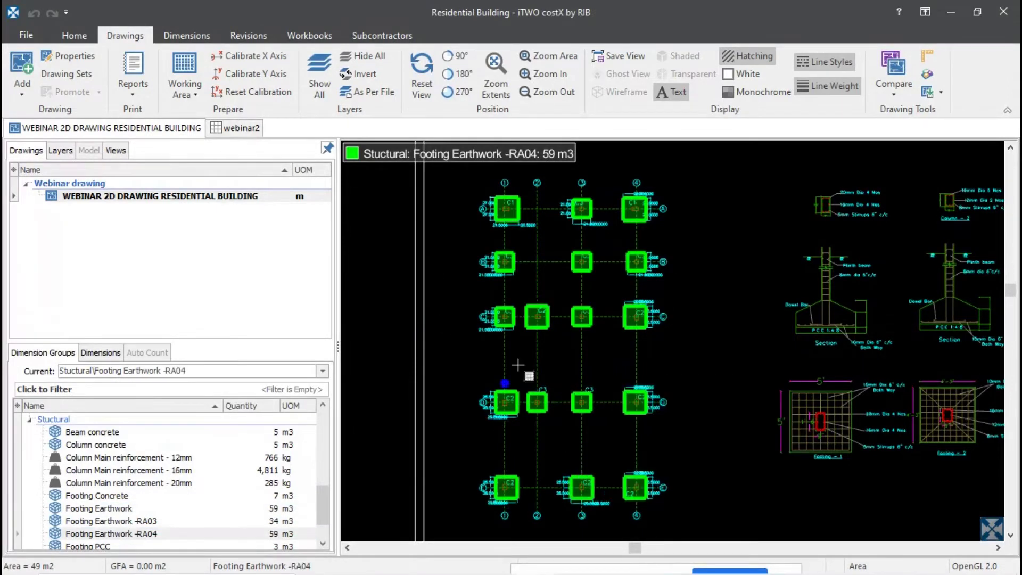
- Delete the Footing Earthwork -RA04 dimensions at gridlines 1 and 2 in the middle row of footings
{"action": "right_click", "coordinate": [502, 315]}
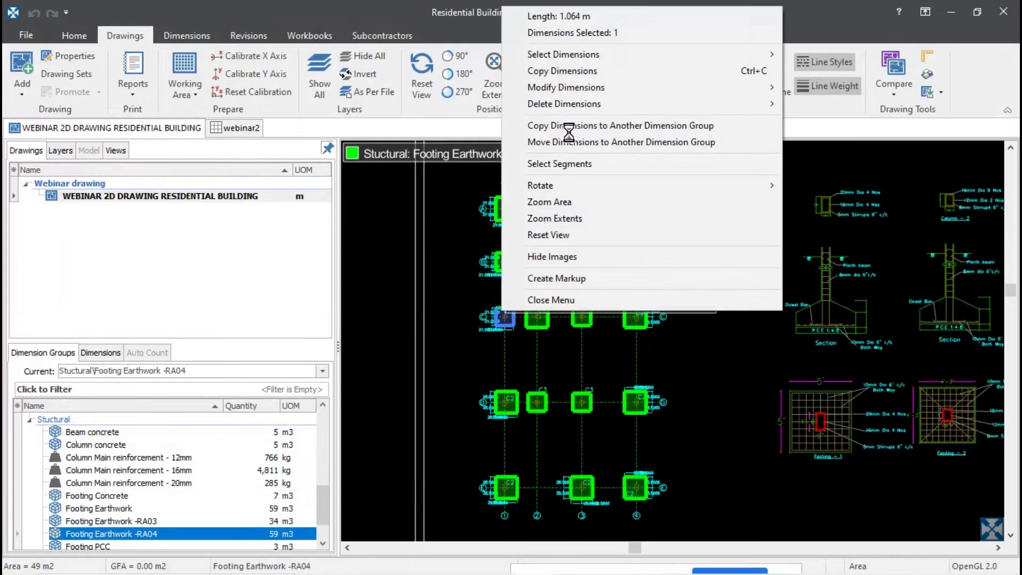
{"action": "mouse_move", "coordinate": [595, 103]}
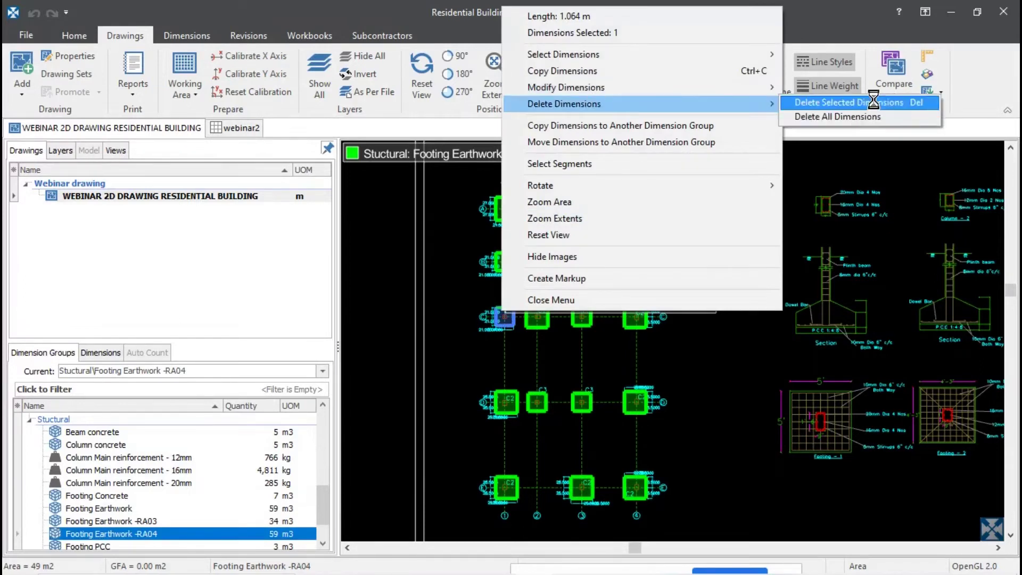
{"action": "left_click", "coordinate": [872, 101]}
{"action": "left_click", "coordinate": [483, 317]}
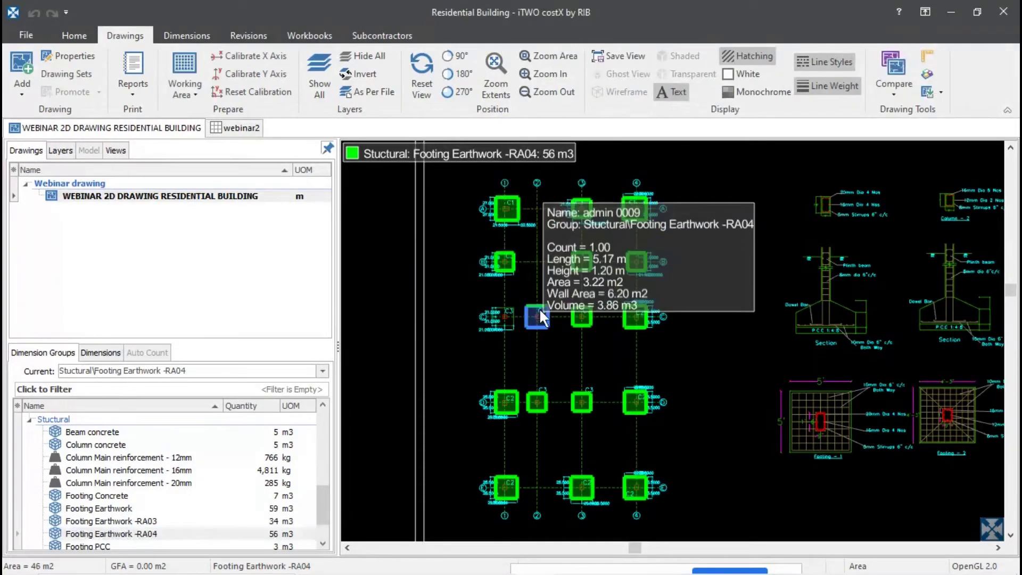
{"action": "right_click", "coordinate": [541, 317]}
{"action": "mouse_move", "coordinate": [666, 97]}
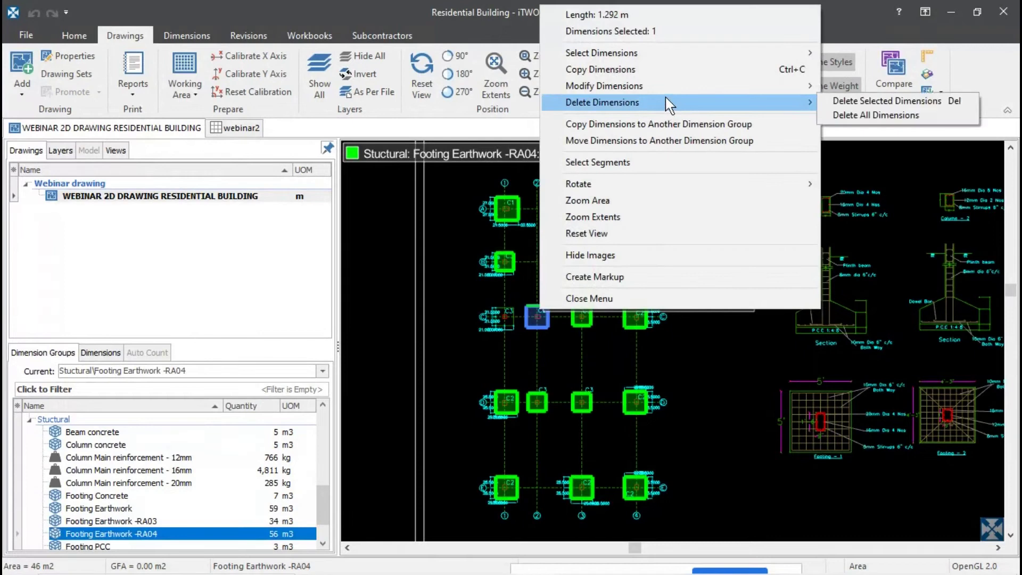
{"action": "left_click", "coordinate": [846, 100]}
{"action": "left_click", "coordinate": [484, 316]}
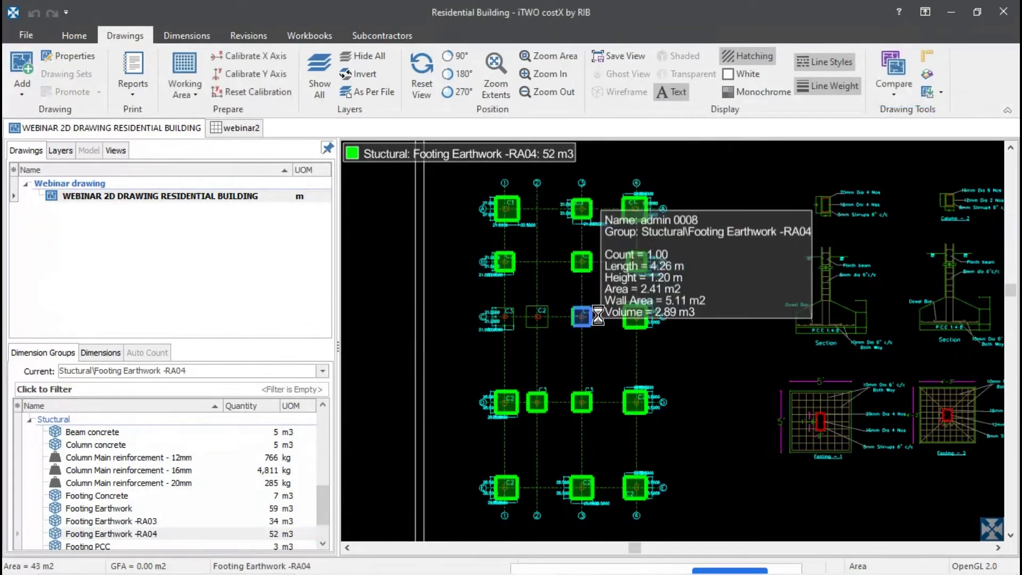
- Delete the Footing Earthwork -RA04 dimensions at gridlines 3 and 4 in the middle row of footings
{"action": "left_click", "coordinate": [582, 317]}
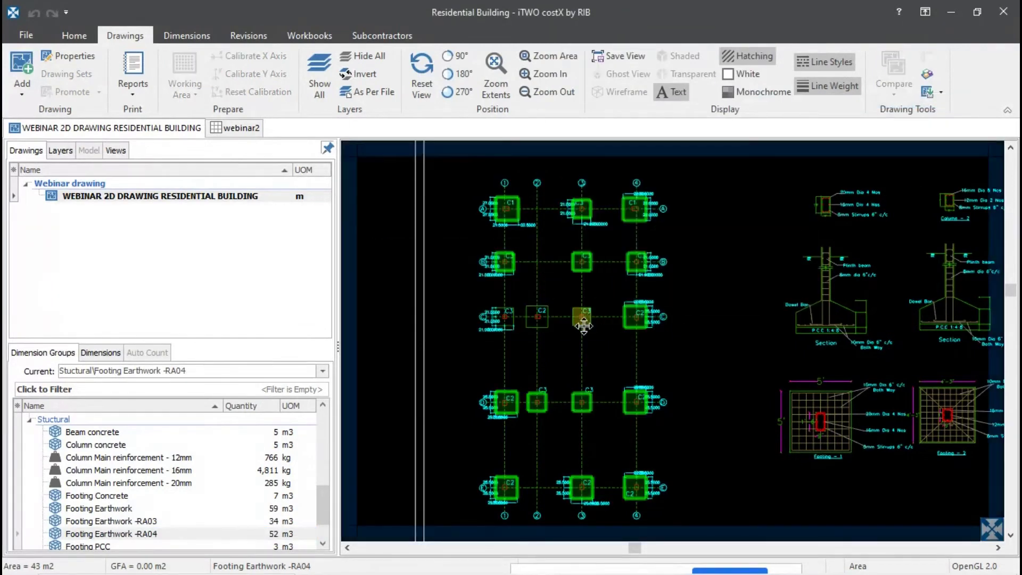
{"action": "key", "text": "Delete"}
{"action": "left_click", "coordinate": [510, 317]}
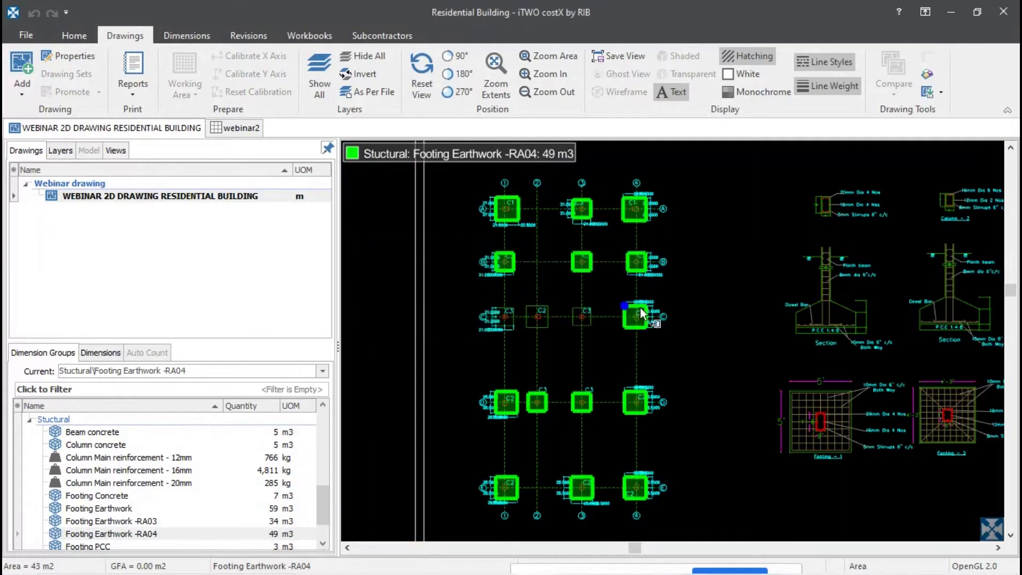
{"action": "left_click", "coordinate": [638, 318]}
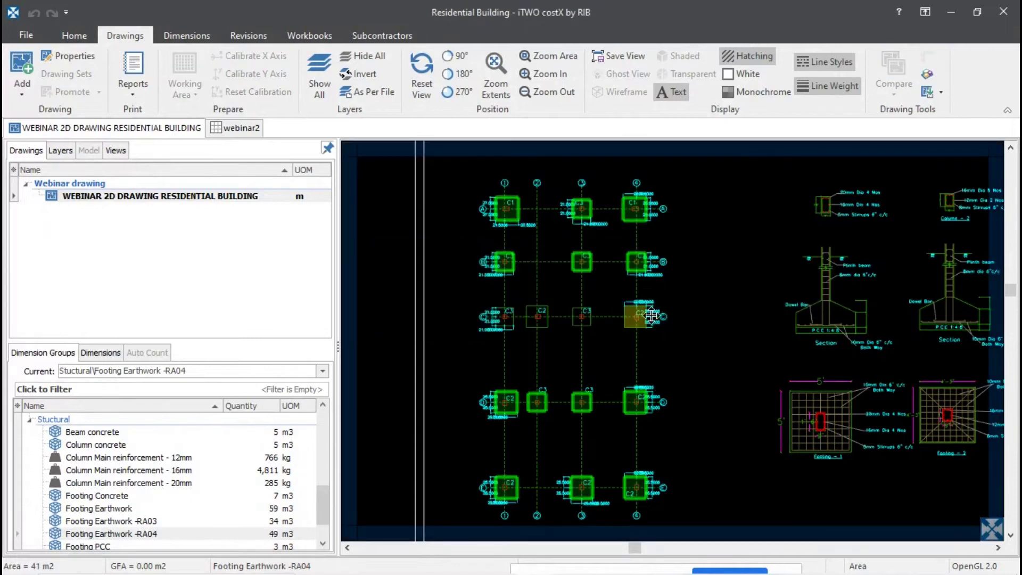
{"action": "key", "text": "Delete"}
{"action": "left_click", "coordinate": [486, 316]}
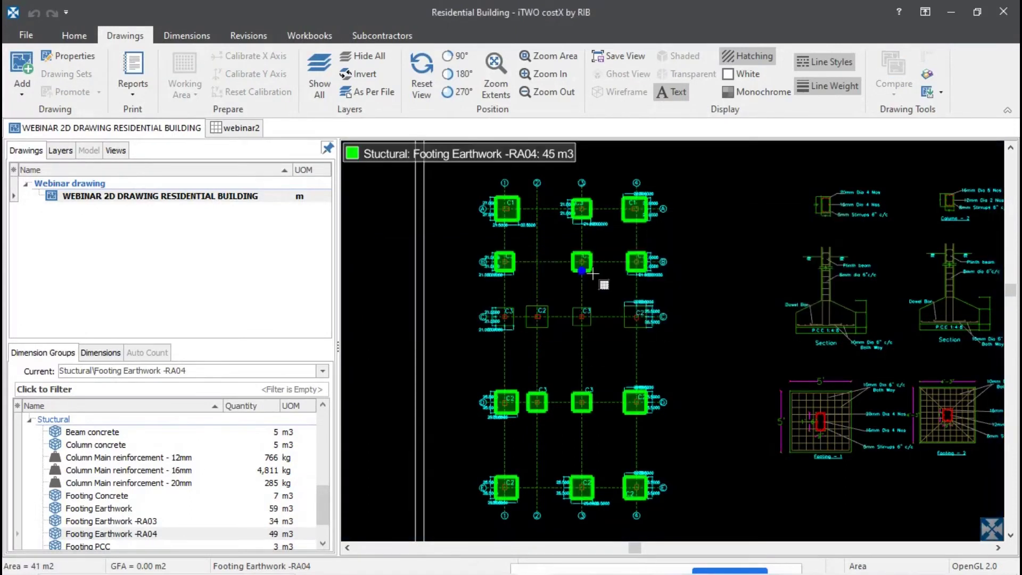
- Delete the Footing Earthwork -RA04 dimensions along gridline 4 in the two uppermost rows of footings
{"action": "left_click", "coordinate": [640, 263]}
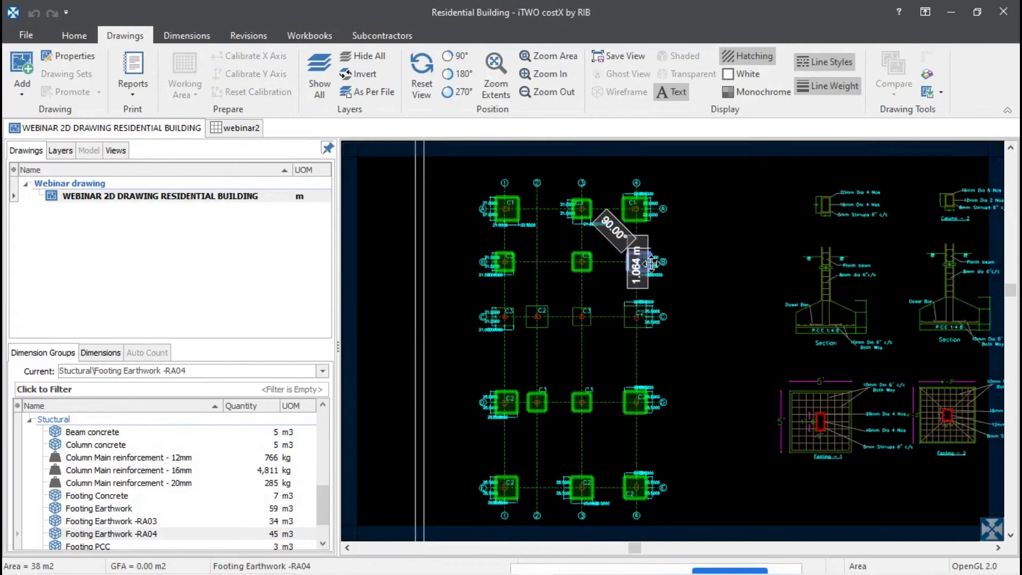
{"action": "key", "text": "Delete"}
{"action": "left_click", "coordinate": [485, 316]}
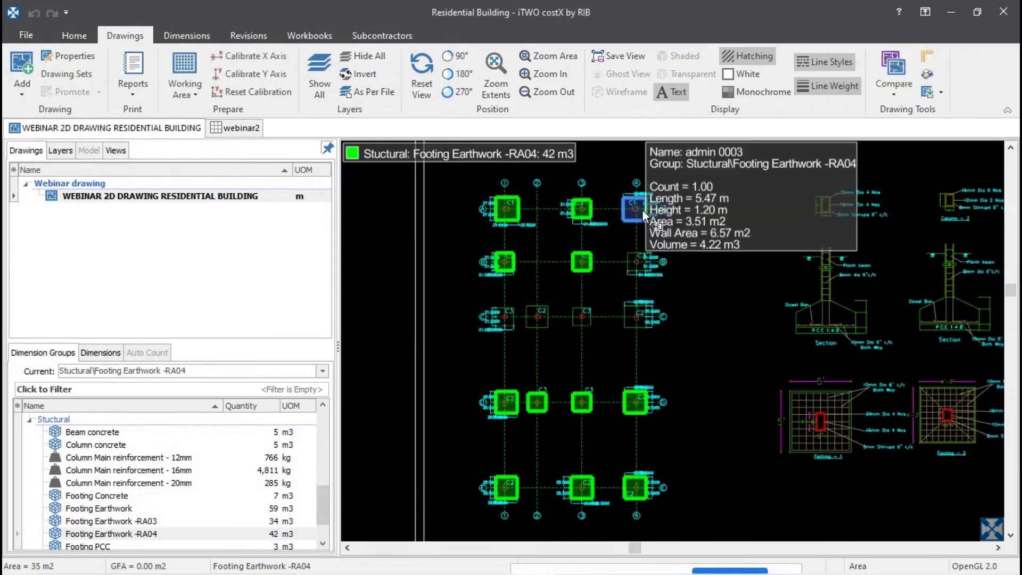
{"action": "left_click", "coordinate": [641, 210]}
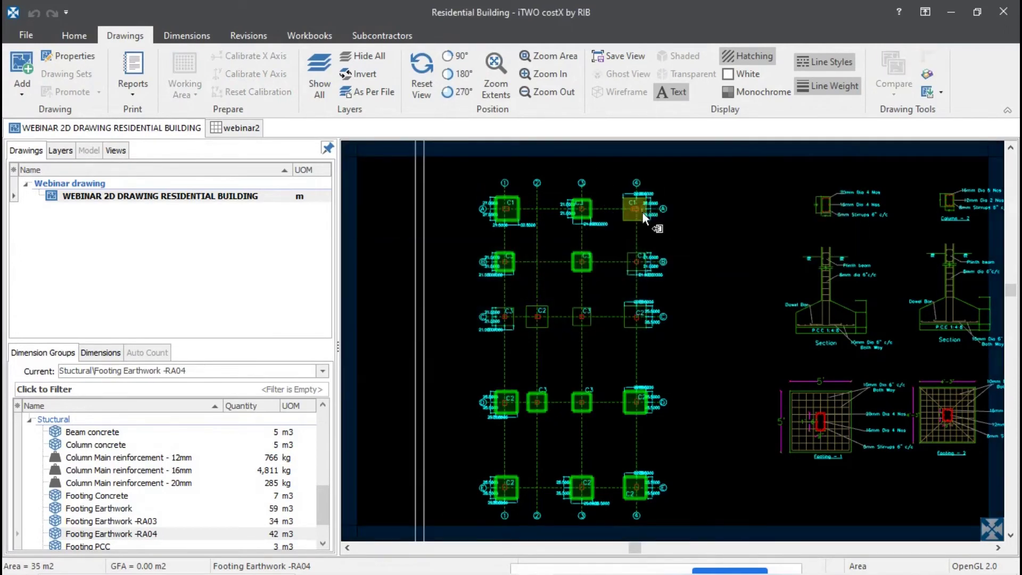
{"action": "right_click", "coordinate": [641, 210]}
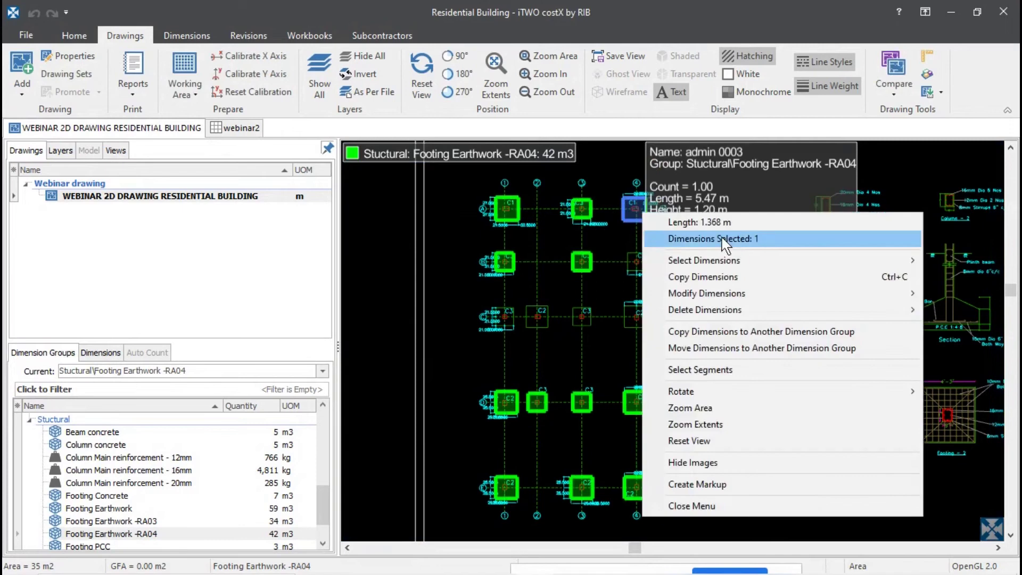
{"action": "mouse_move", "coordinate": [701, 310]}
{"action": "left_click", "coordinate": [618, 315]}
{"action": "left_click", "coordinate": [485, 316]}
- Delete the Footing Earthwork -RA04 dimensions along gridline 3 in the two uppermost rows of footings
{"action": "left_click", "coordinate": [580, 209]}
{"action": "right_click", "coordinate": [580, 209]}
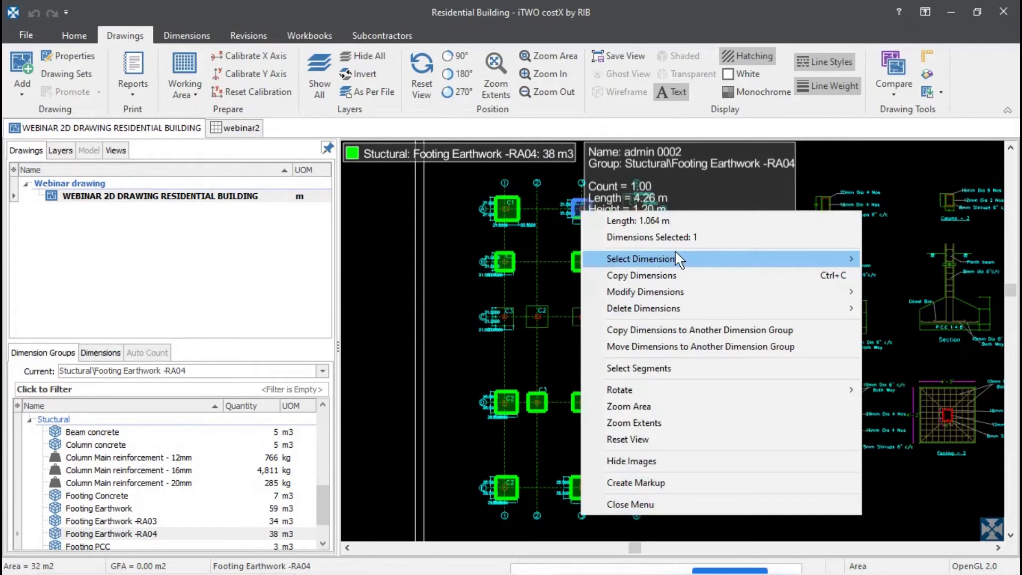
{"action": "mouse_move", "coordinate": [678, 308]}
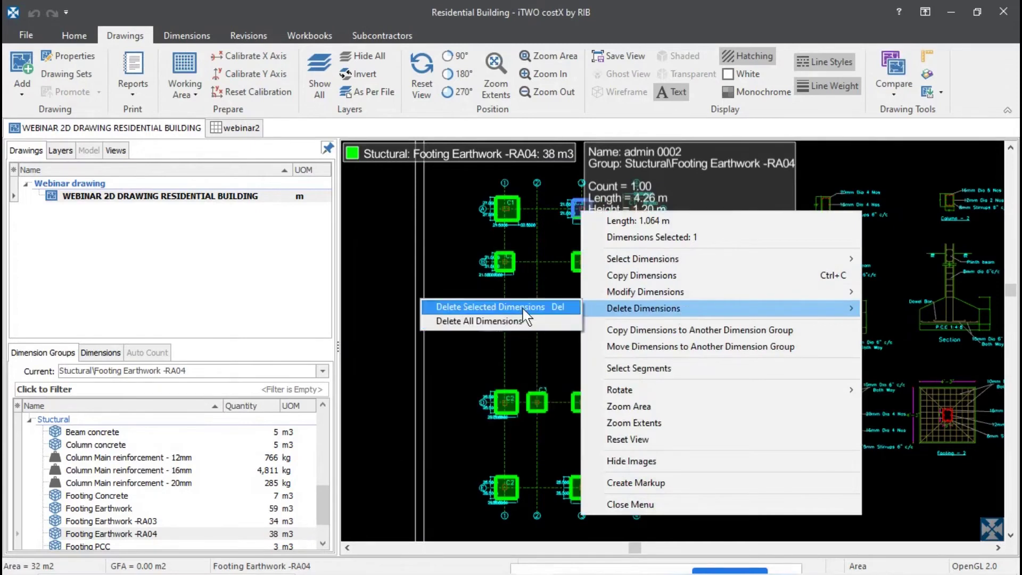
{"action": "left_click", "coordinate": [524, 308]}
{"action": "left_click", "coordinate": [485, 317]}
{"action": "left_click", "coordinate": [586, 264]}
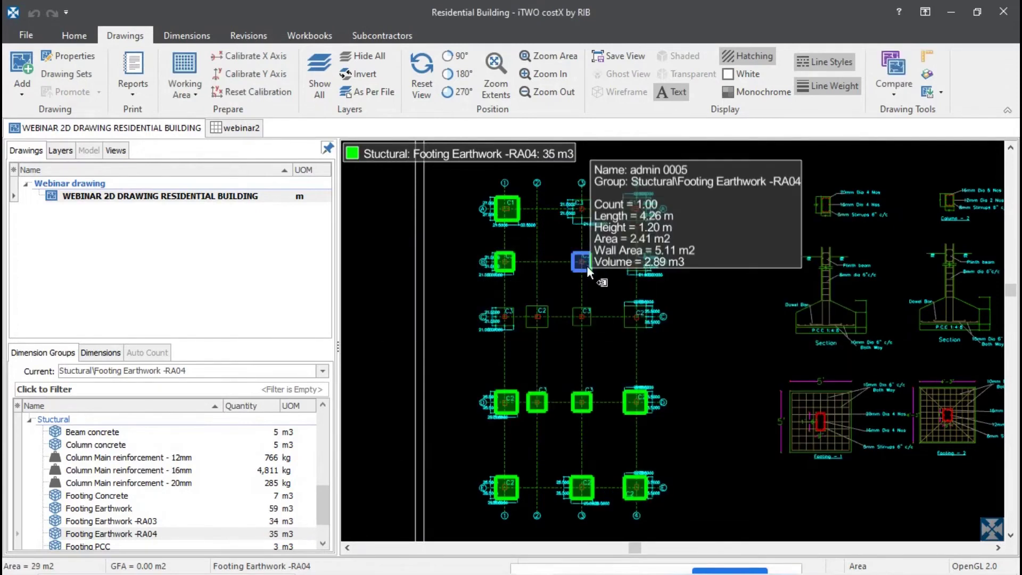
{"action": "right_click", "coordinate": [586, 266]}
{"action": "mouse_move", "coordinate": [646, 363]}
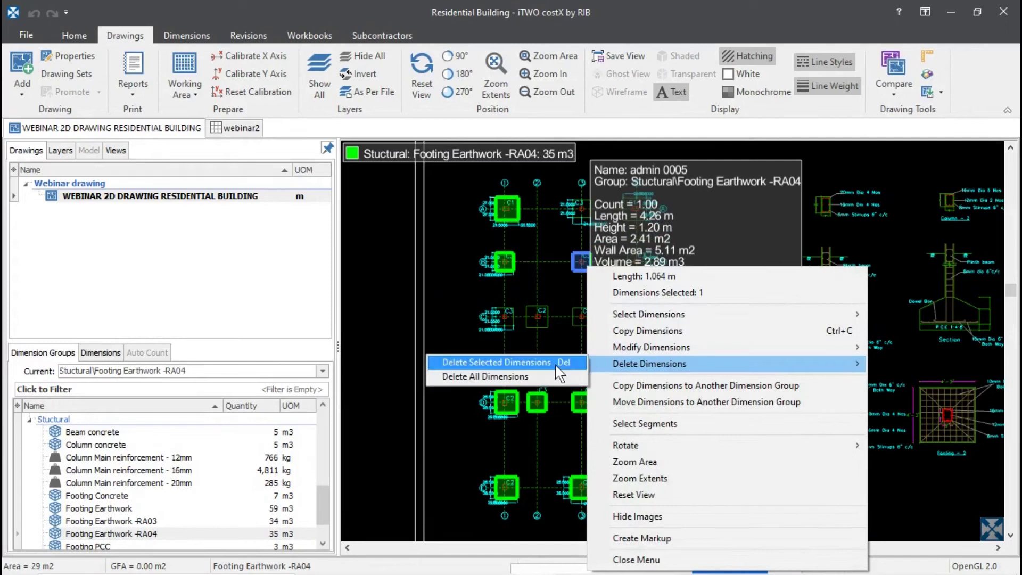
{"action": "left_click", "coordinate": [556, 365]}
{"action": "left_click", "coordinate": [480, 315]}
- Delete the Footing Earthwork -RA04 dimensions along gridline 1 in the two uppermost rows of footings
{"action": "right_click", "coordinate": [504, 214]}
{"action": "mouse_move", "coordinate": [692, 311]}
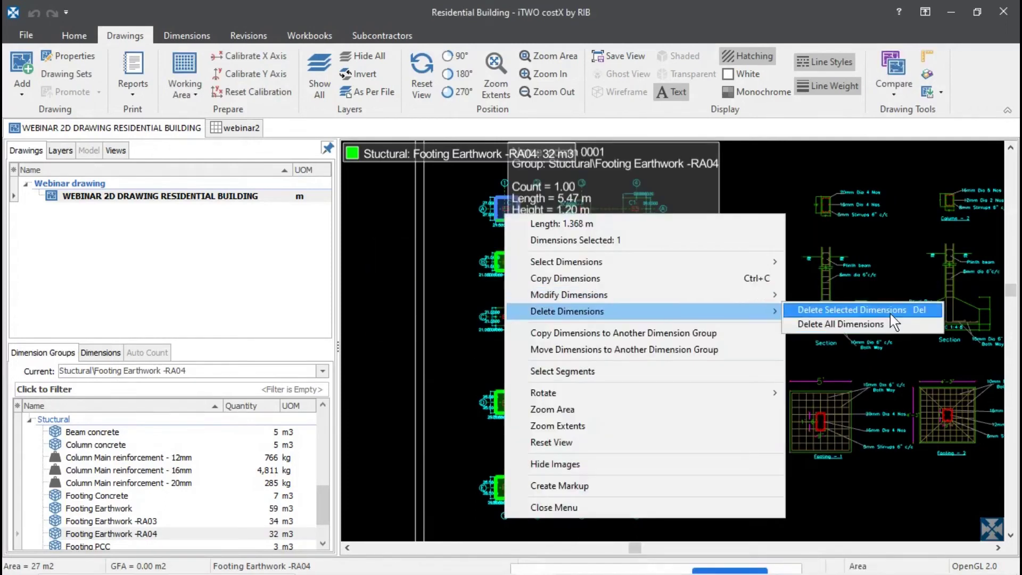
{"action": "left_click", "coordinate": [890, 313]}
{"action": "left_click", "coordinate": [482, 317]}
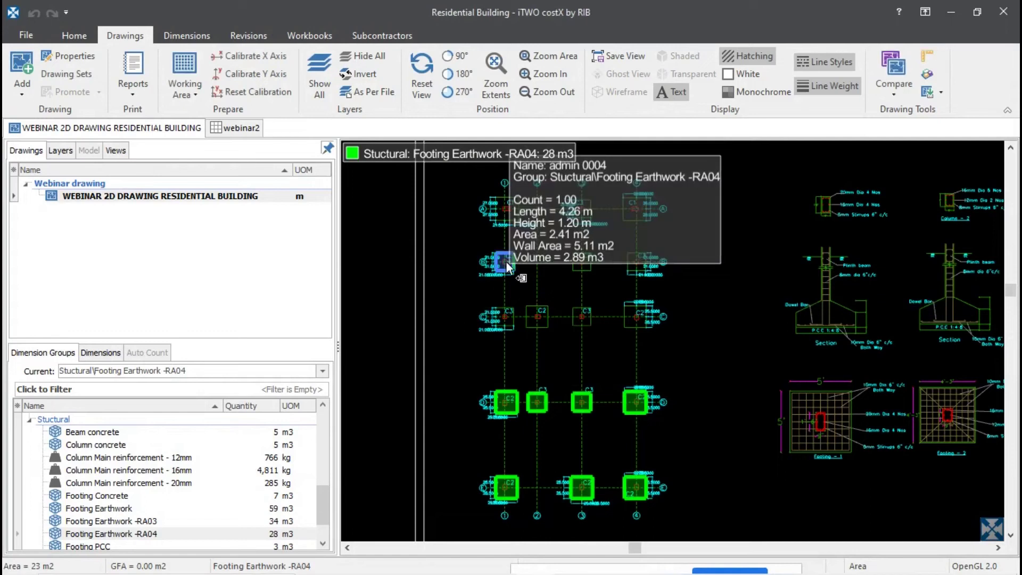
{"action": "right_click", "coordinate": [507, 264]}
{"action": "mouse_move", "coordinate": [611, 359]}
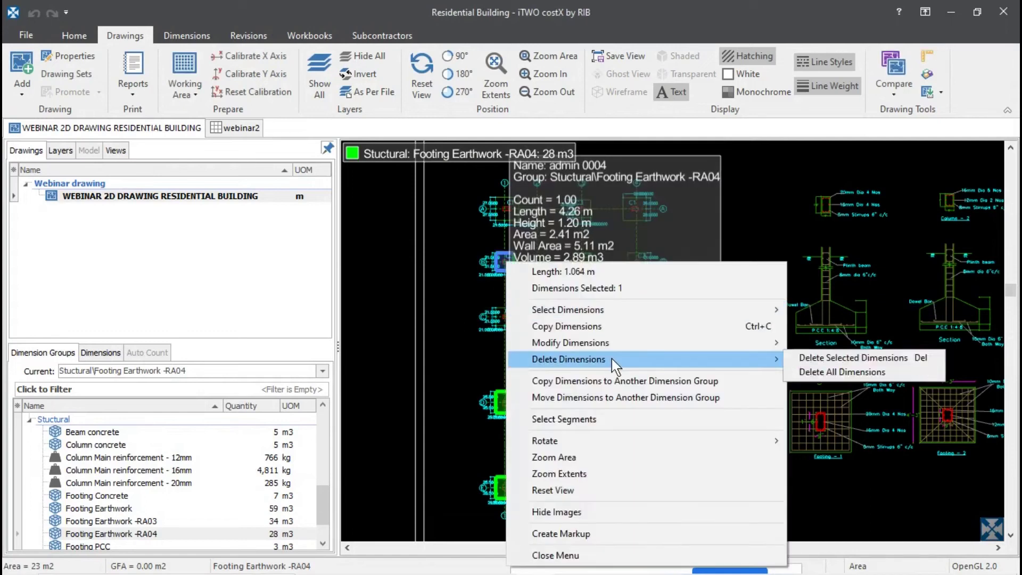
{"action": "left_click", "coordinate": [918, 359]}
{"action": "left_click", "coordinate": [489, 314]}
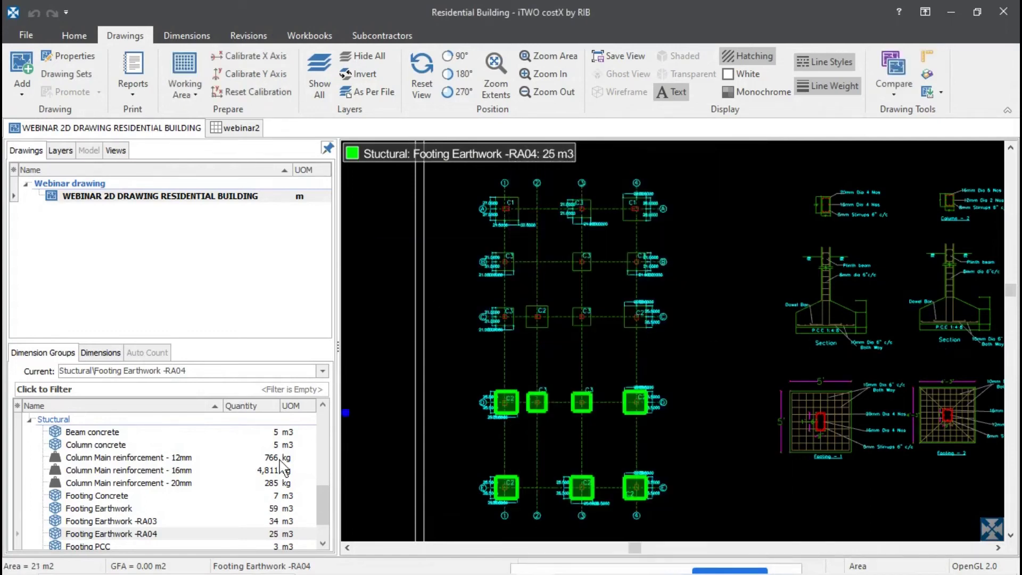
- Compare which footings the Footing Earthwork, Footing Earthwork -RA03 and Footing Earthwork -RA04 dimension groups cover on the footing layout
{"action": "scroll", "coordinate": [403, 369], "scroll_direction": "down", "scroll_amount": 3}
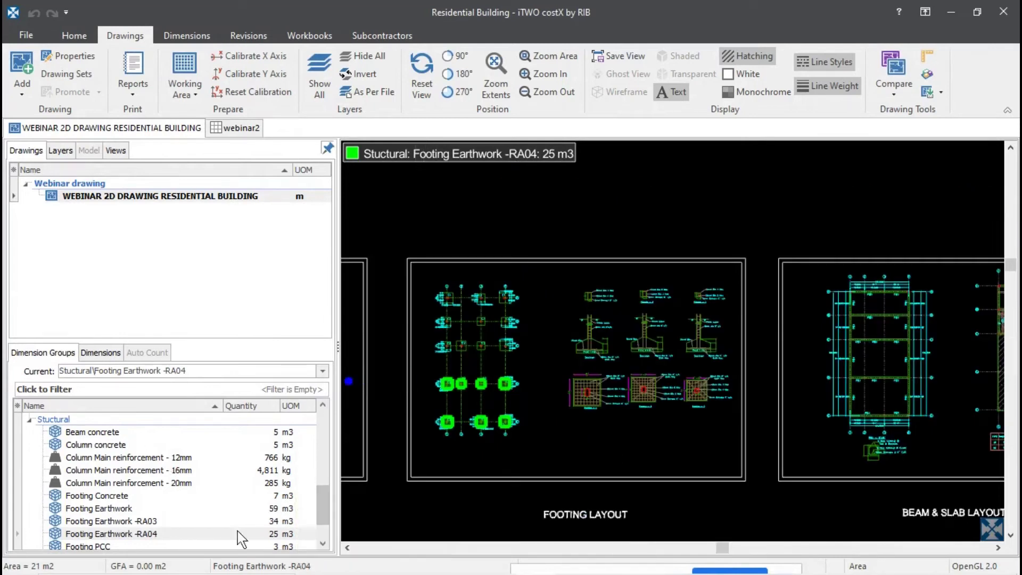
{"action": "left_click", "coordinate": [199, 534]}
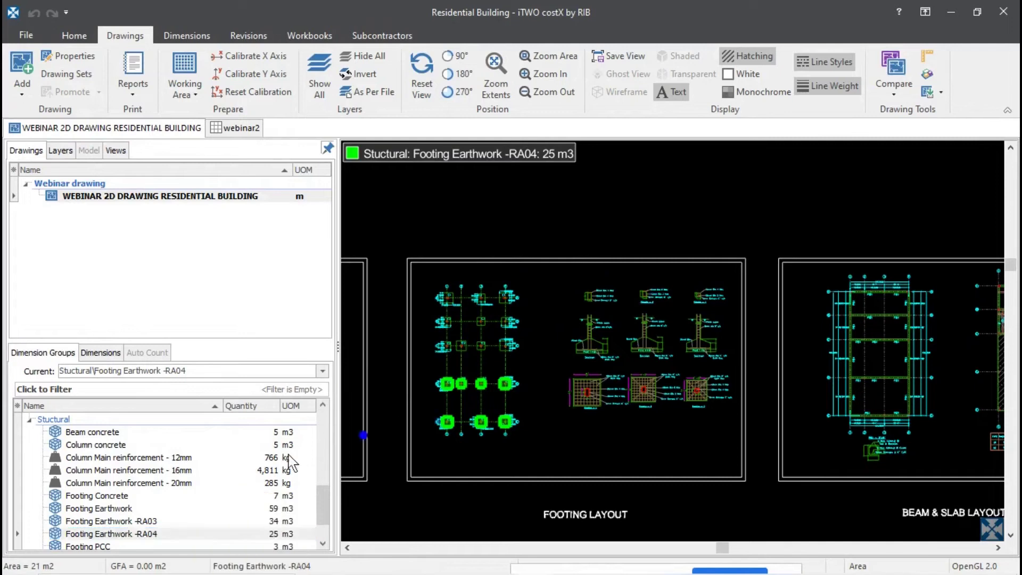
{"action": "left_click", "coordinate": [133, 510]}
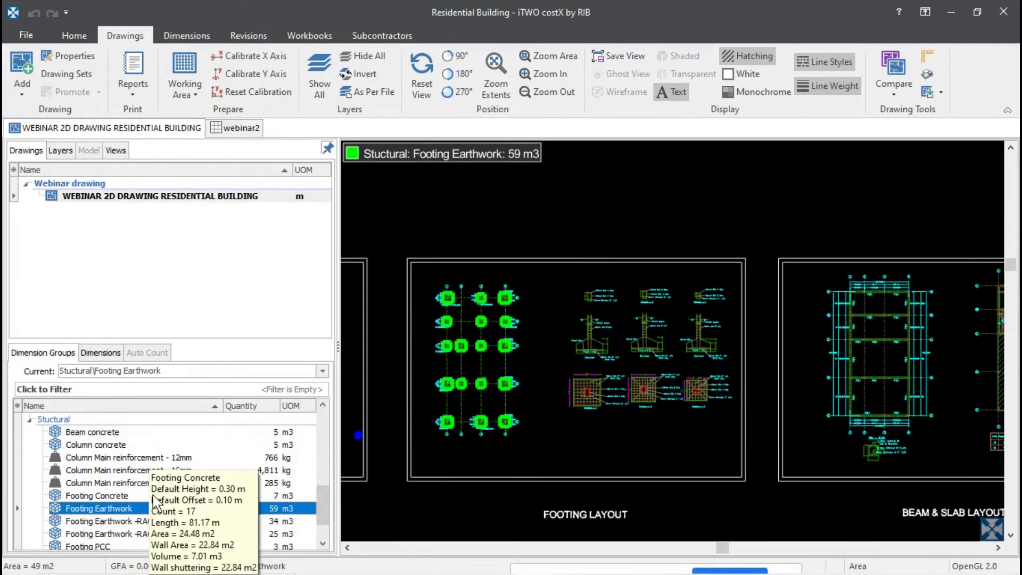
{"action": "scroll", "coordinate": [421, 317], "scroll_direction": "up", "scroll_amount": 3}
{"action": "scroll", "coordinate": [521, 250], "scroll_direction": "down", "scroll_amount": 3}
{"action": "scroll", "coordinate": [553, 221], "scroll_direction": "up", "scroll_amount": 2}
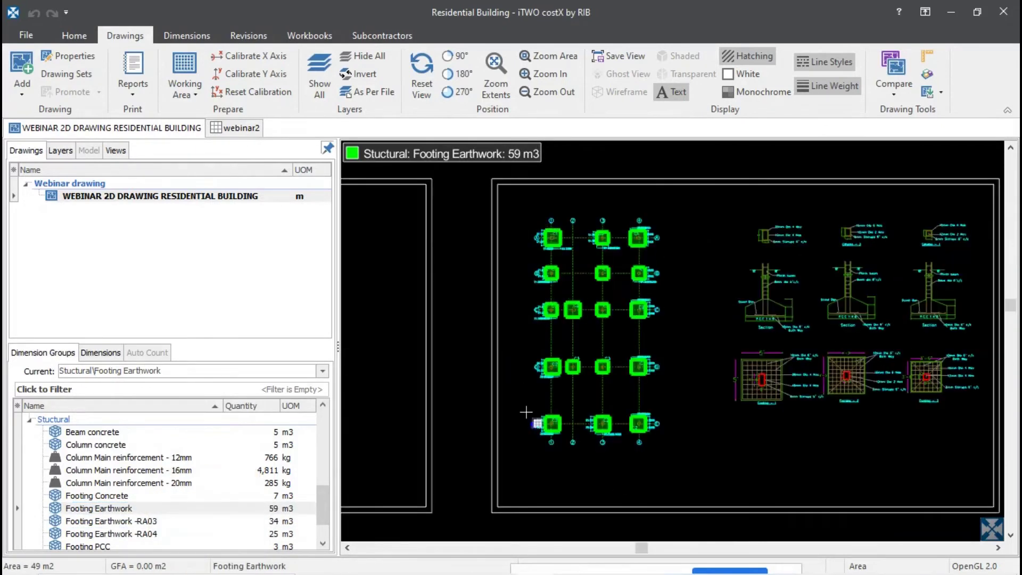
{"action": "left_click", "coordinate": [196, 510]}
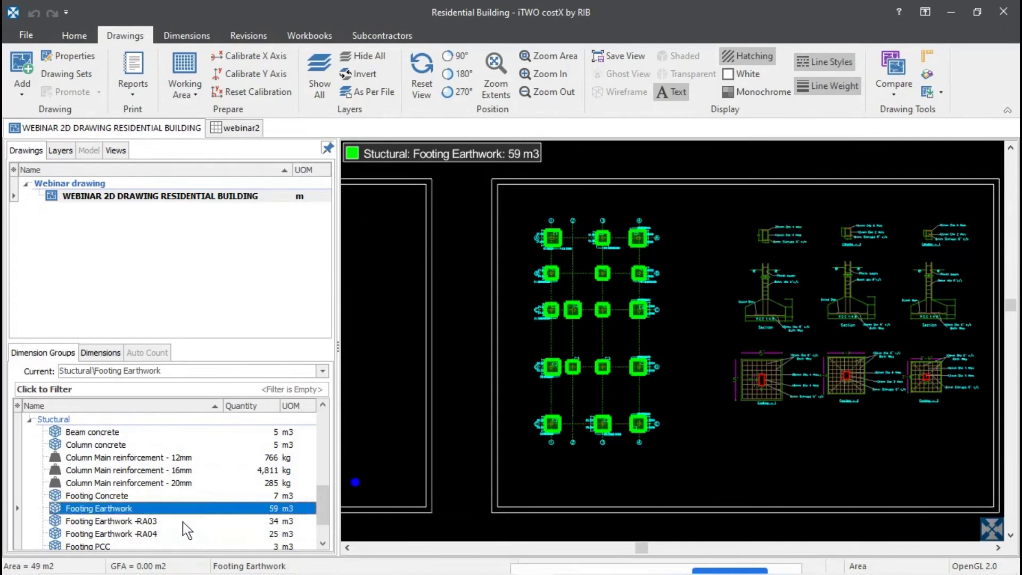
{"action": "left_click", "coordinate": [143, 523]}
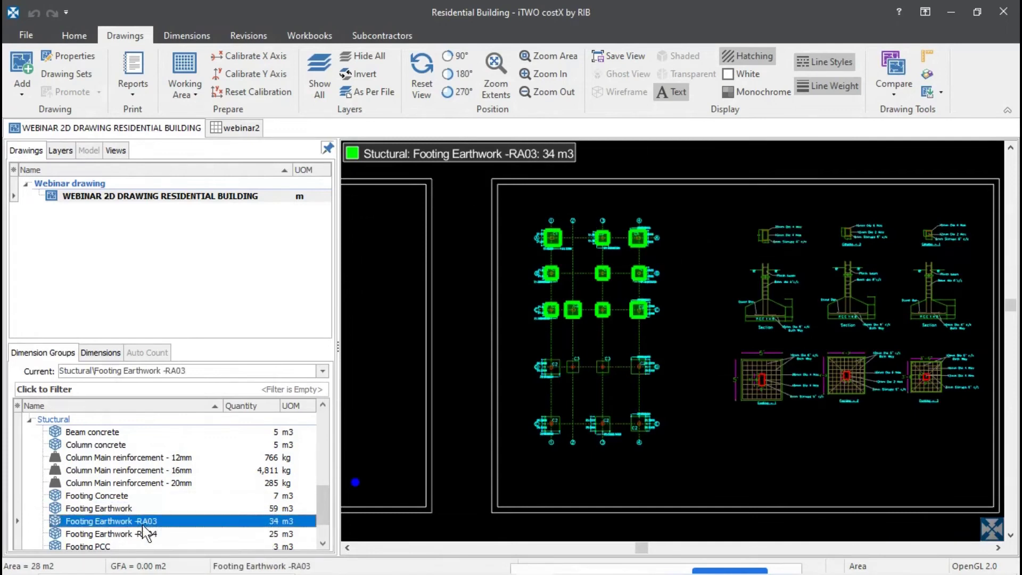
{"action": "mouse_move", "coordinate": [143, 526]}
{"action": "left_click_drag", "start_coordinate": [143, 527], "coordinate": [160, 545]}
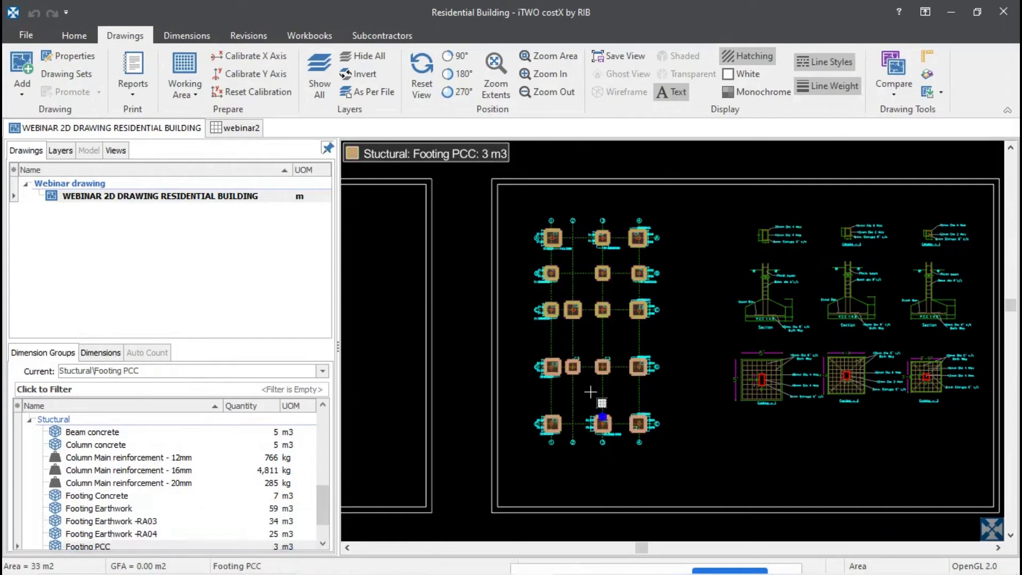
{"action": "left_click", "coordinate": [158, 534]}
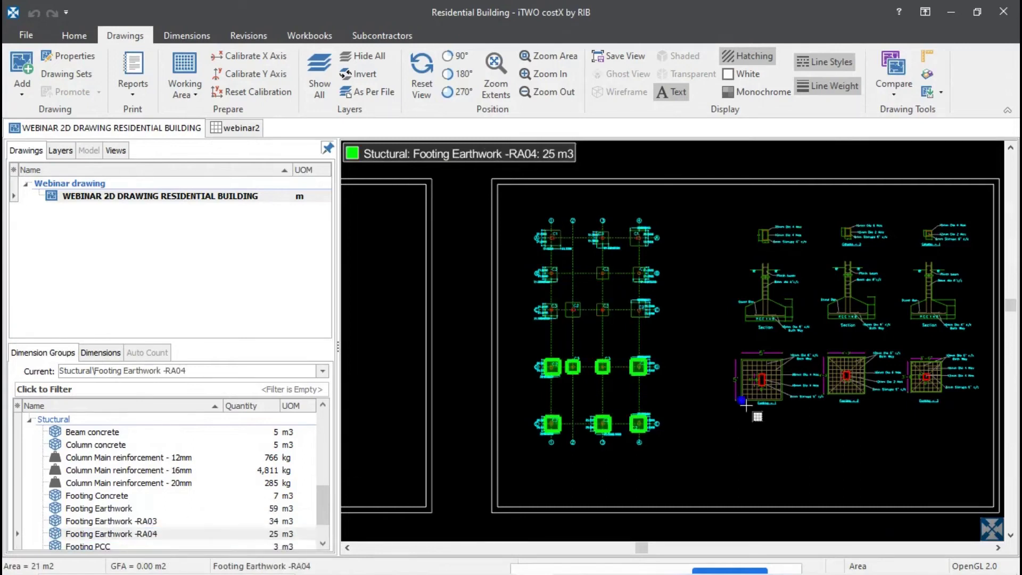
- Insert the Footing Earthwork -RA04 volume as a live quantity link in cell S4 of the webinar2 workbook
{"action": "left_click", "coordinate": [237, 128]}
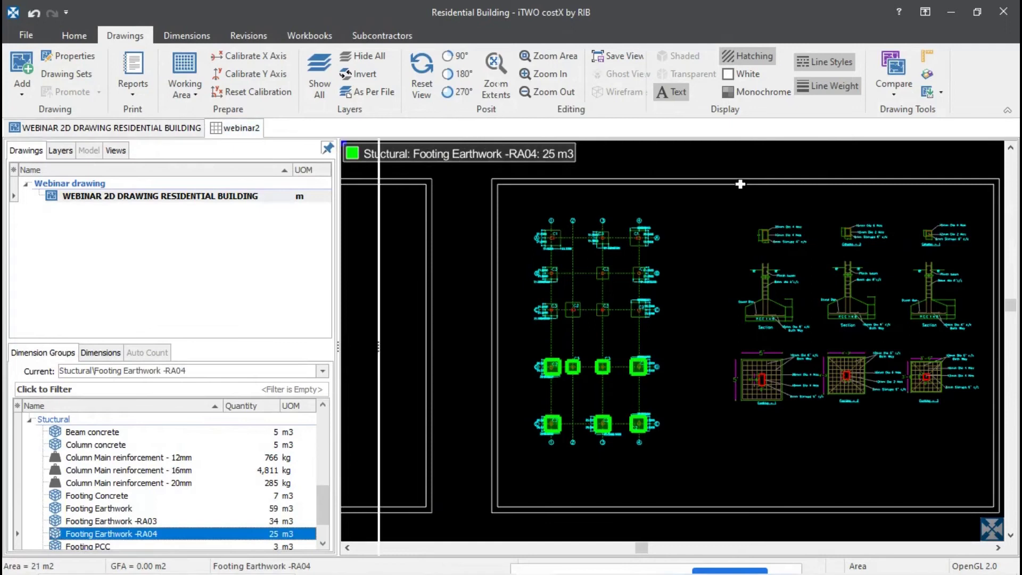
{"action": "left_click", "coordinate": [911, 241]}
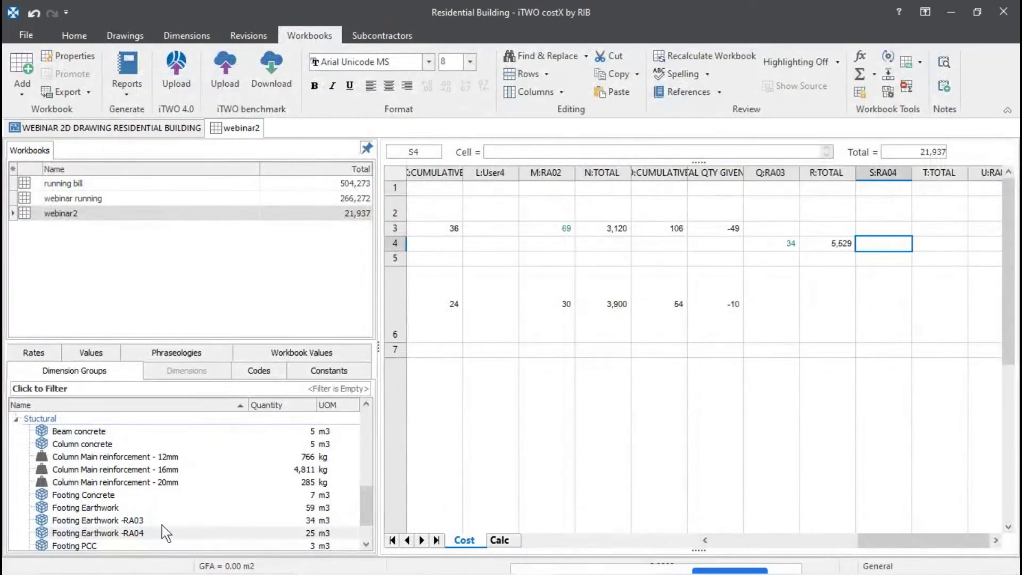
{"action": "left_click_drag", "start_coordinate": [309, 534], "coordinate": [882, 244]}
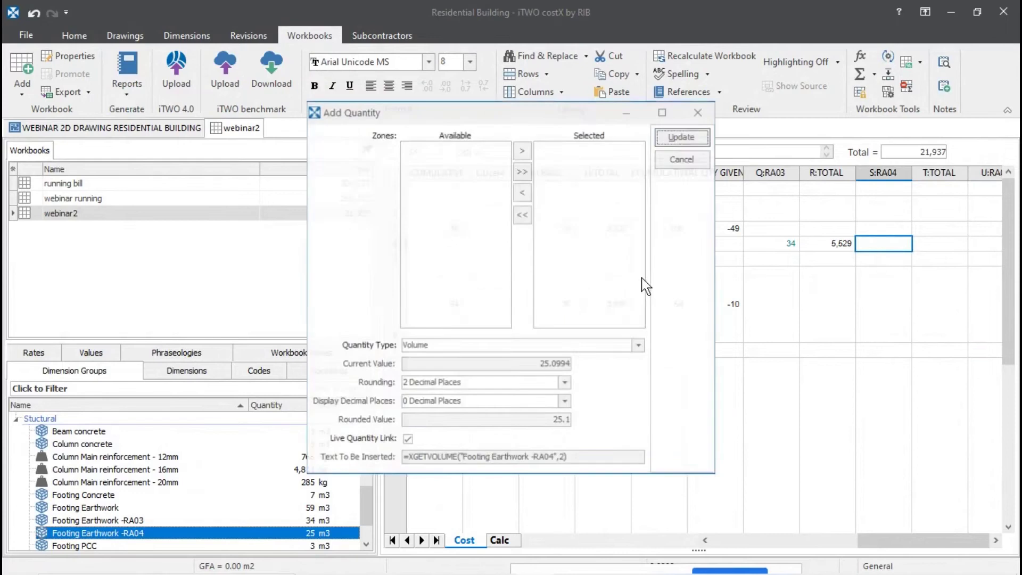
{"action": "left_click", "coordinate": [680, 143]}
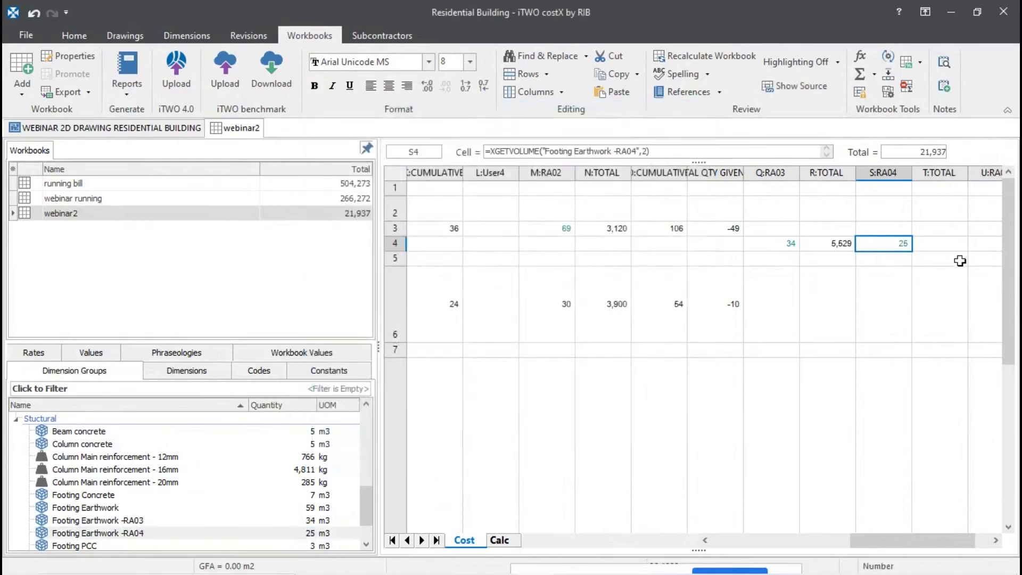
- Calculate the RA04 total for Footing Earthwork in cell T4 with the formula =s4*e4
{"action": "left_click", "coordinate": [952, 242]}
{"action": "type", "text": "="}
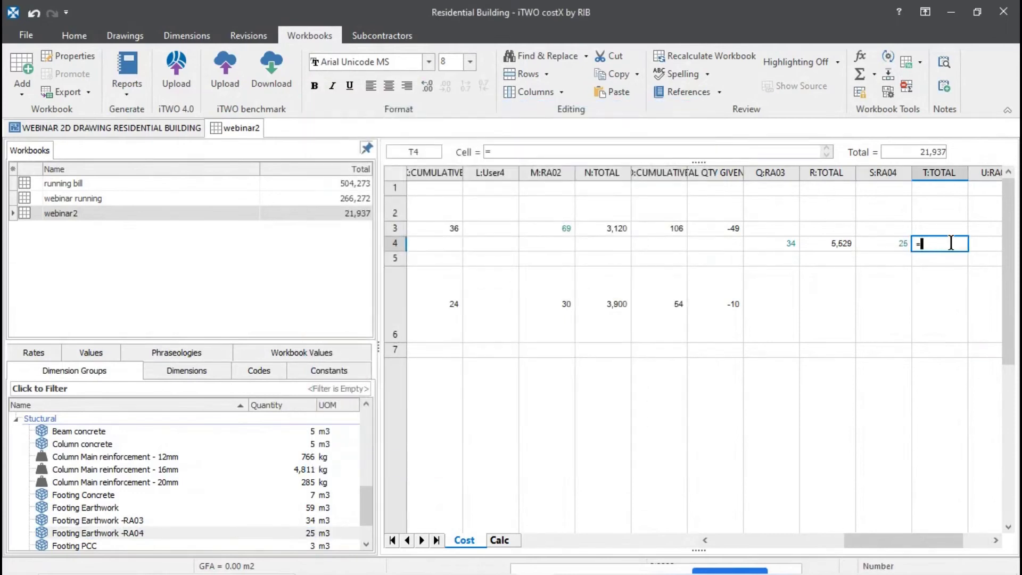
{"action": "type", "text": "s4*e4"}
{"action": "key", "text": "Return"}
{"action": "left_click", "coordinate": [932, 247]}
{"action": "left_click", "coordinate": [805, 323]}
{"action": "left_click_drag", "start_coordinate": [869, 541], "coordinate": [739, 546]}
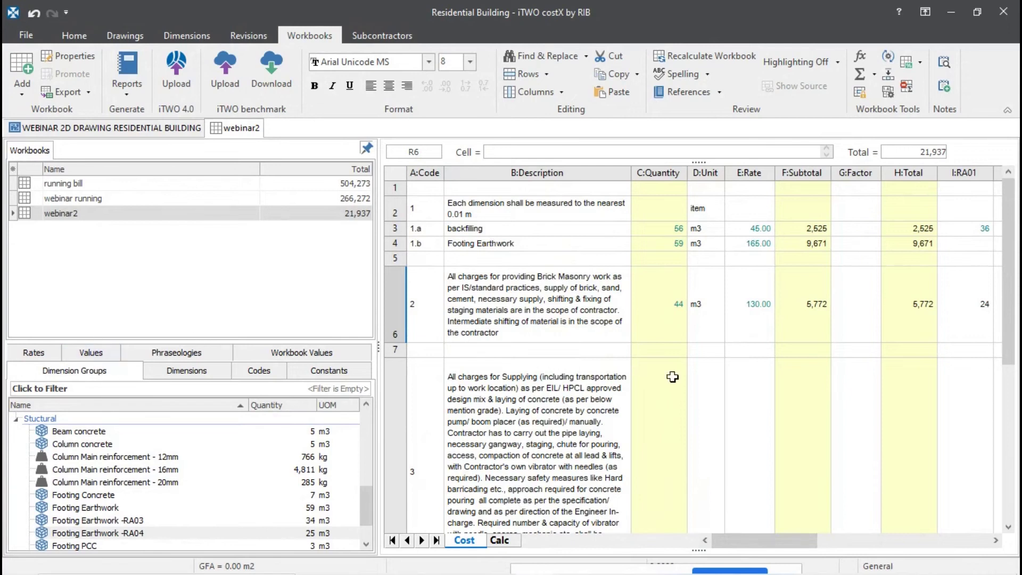
{"action": "left_click_drag", "start_coordinate": [742, 543], "coordinate": [857, 540]}
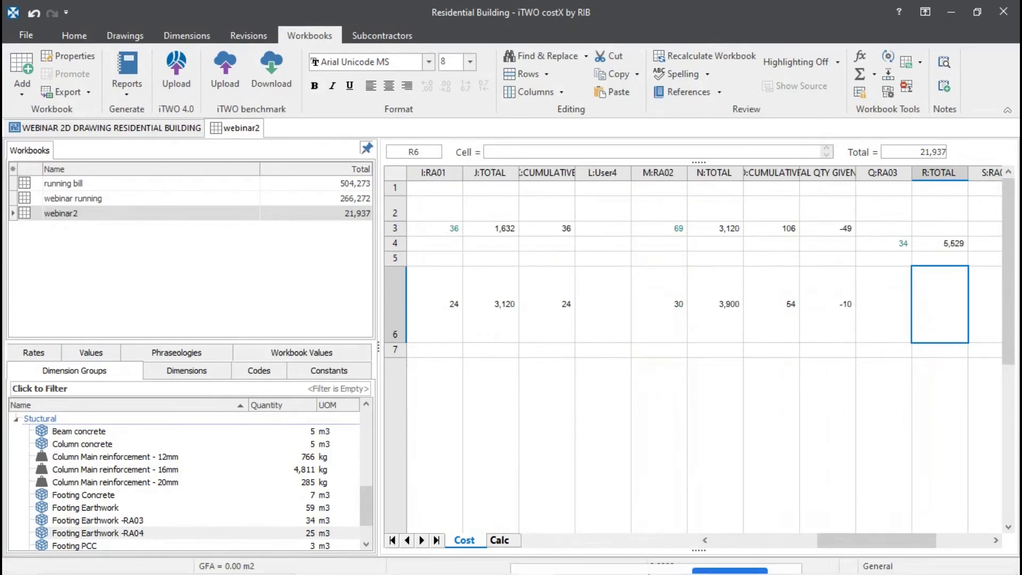
{"action": "mouse_move", "coordinate": [645, 572]}
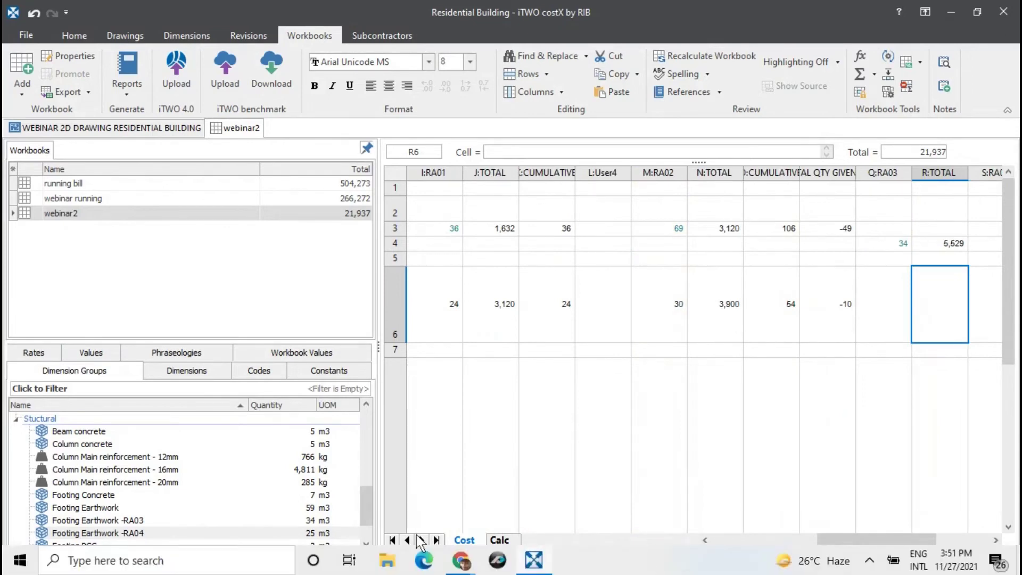